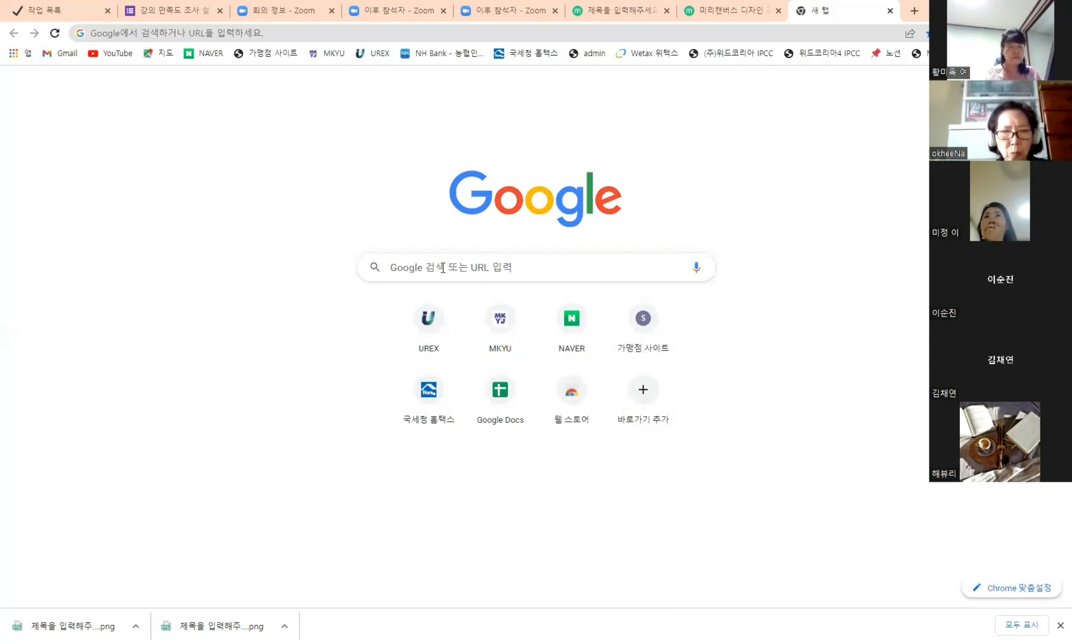
click(442, 268)
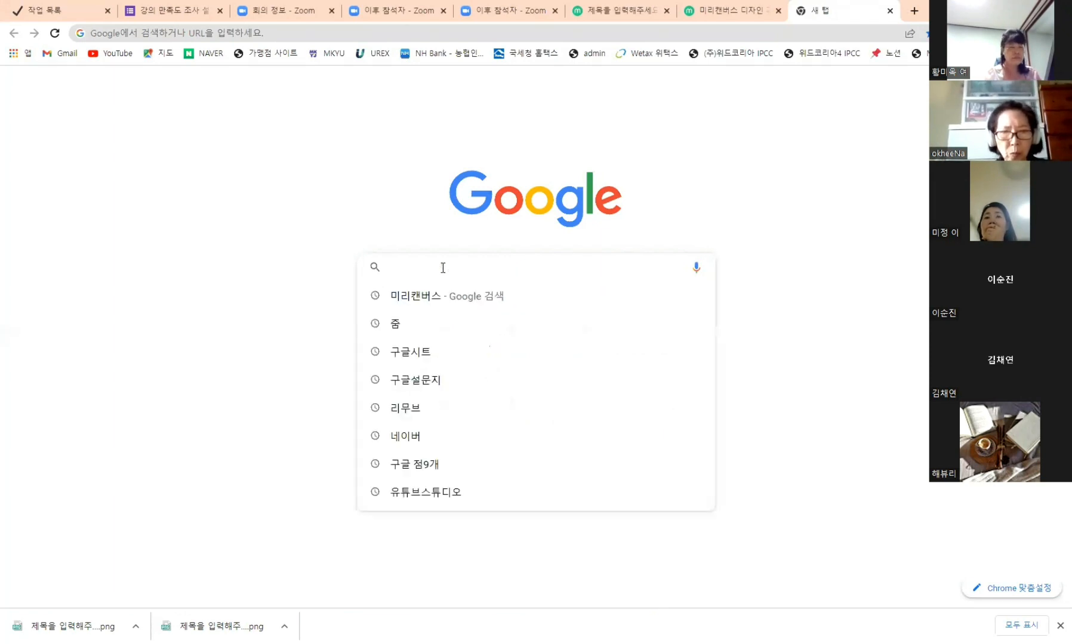
click(762, 281)
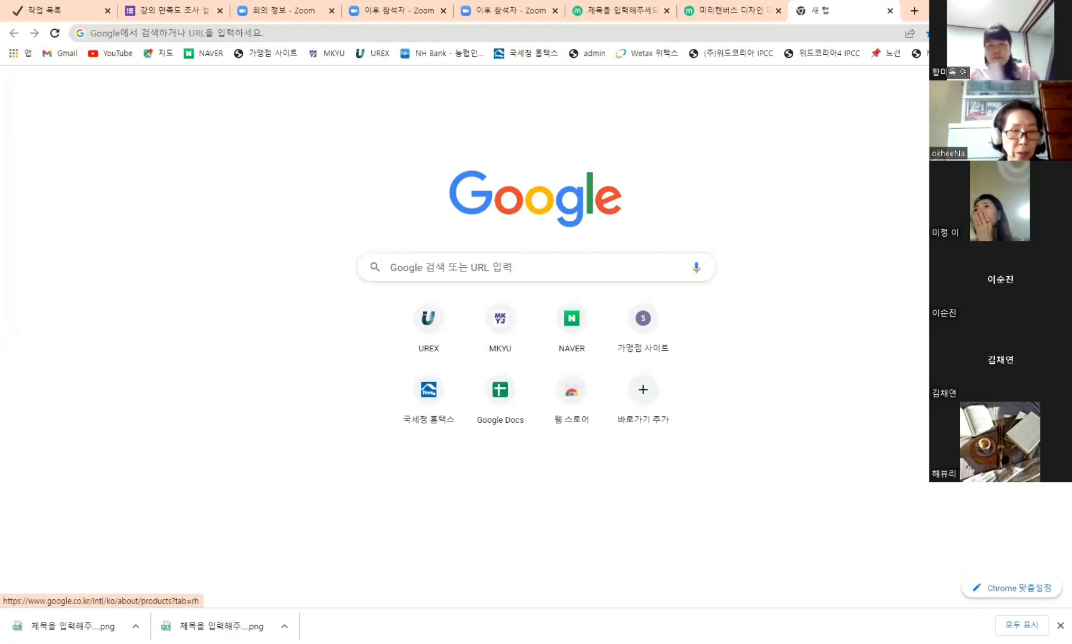
click(1015, 86)
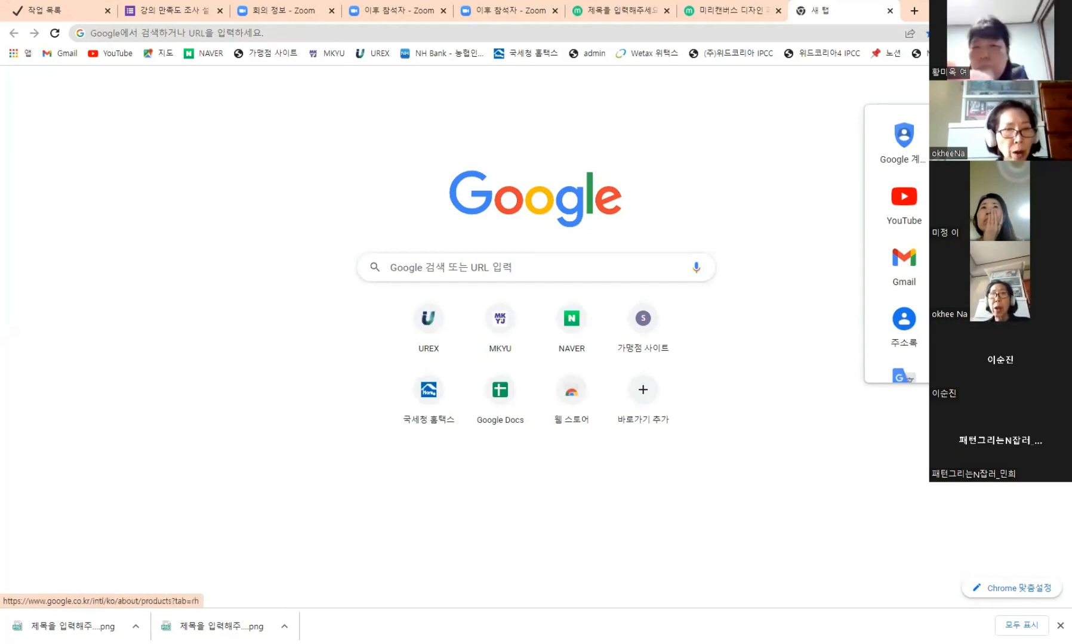
scroll(901, 239, down, 5)
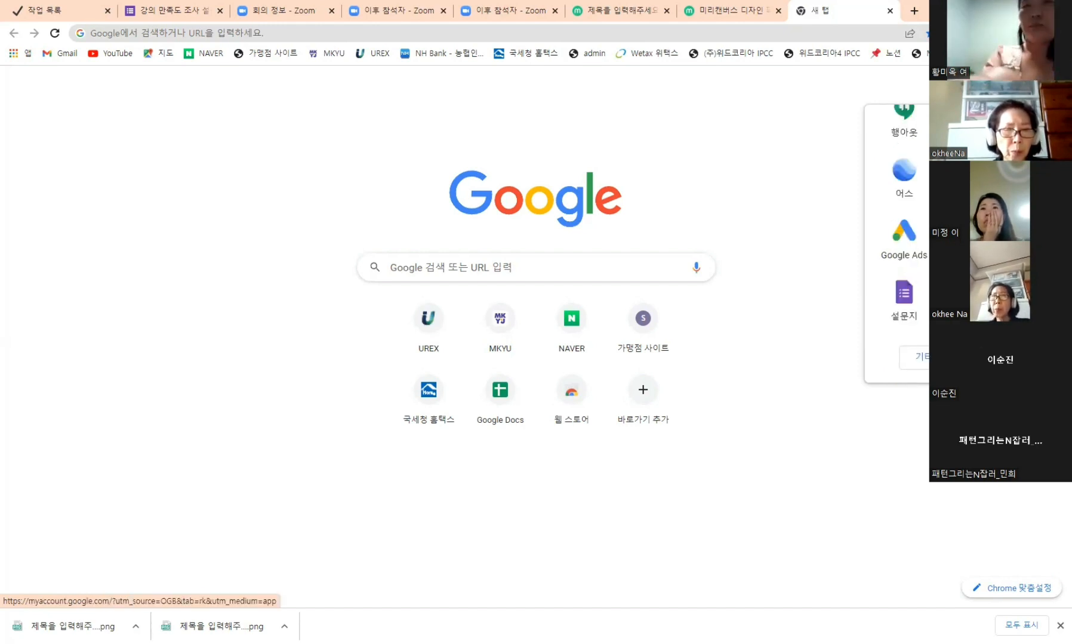
click(908, 307)
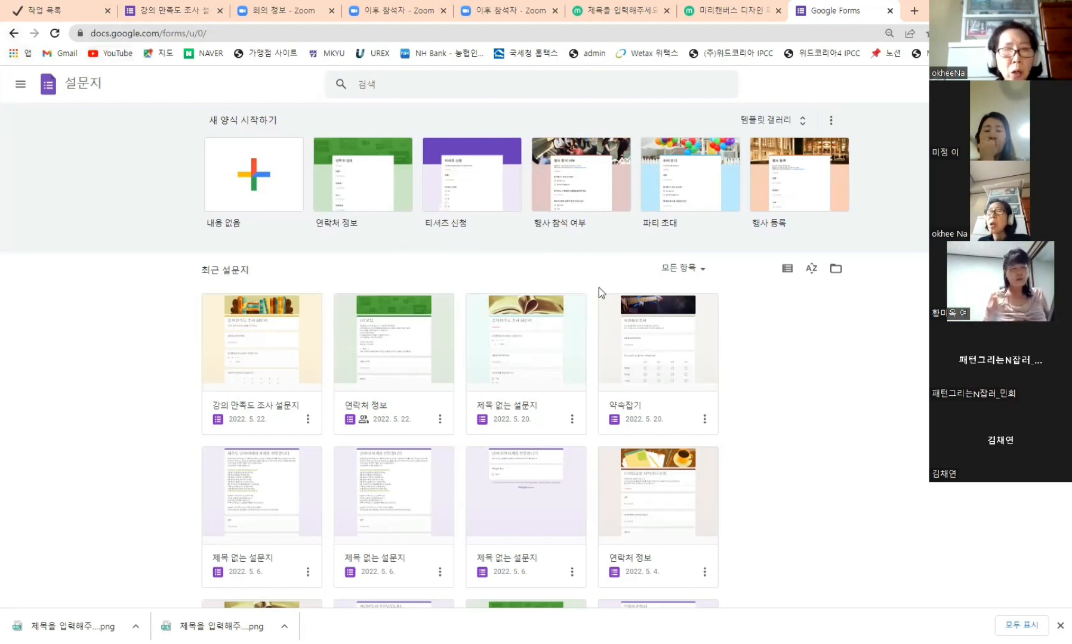
key(alt+Left)
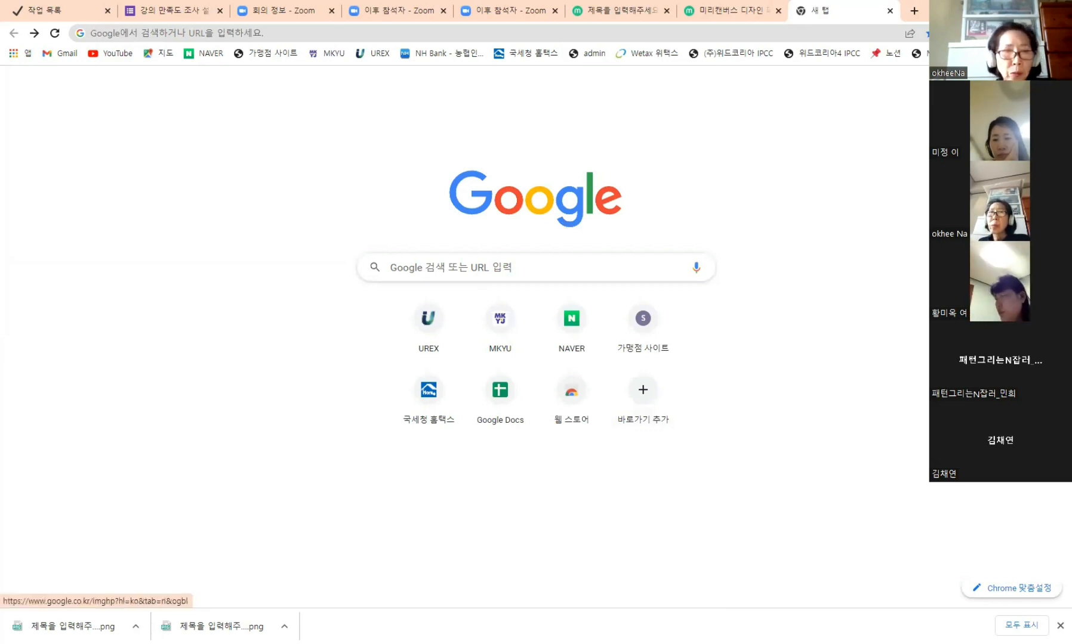
Open Google Forms from the Google apps list and create a new blank form
click(1022, 84)
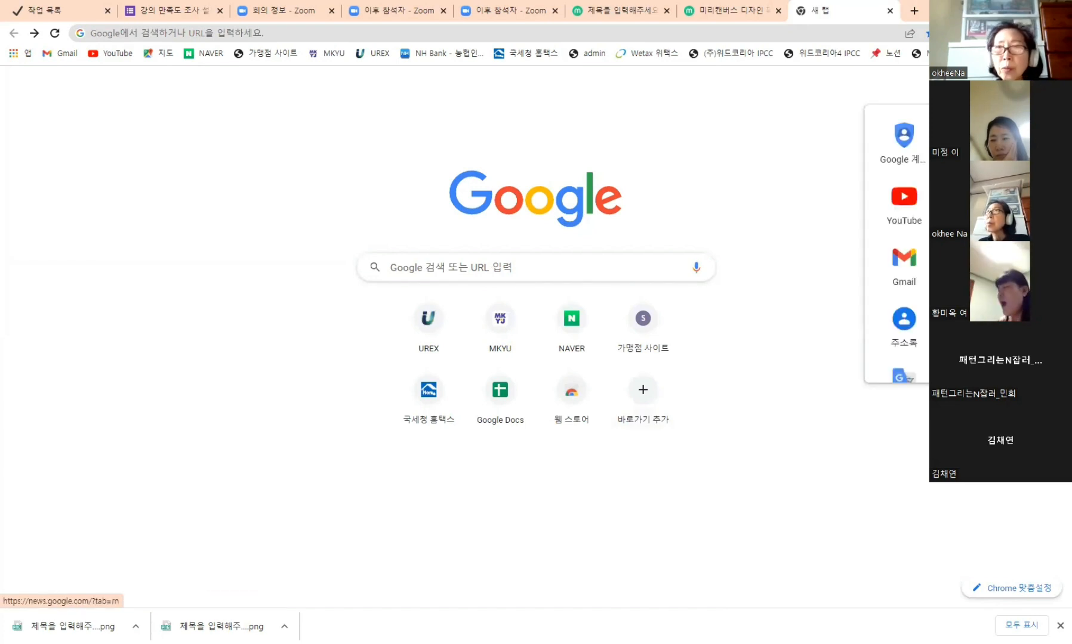
scroll(895, 244, down, 4)
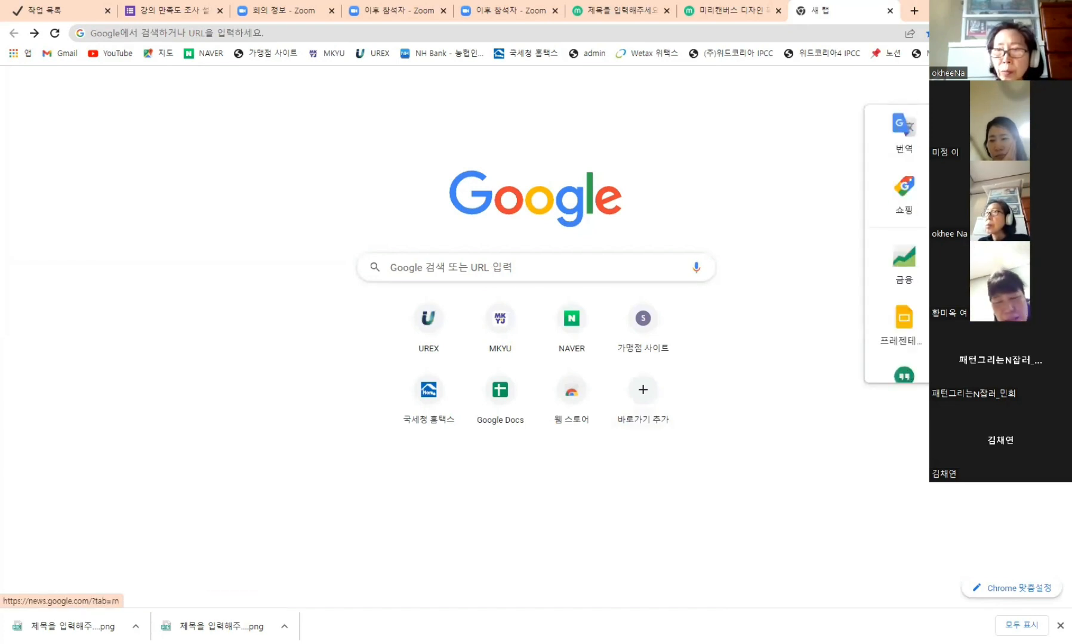
scroll(898, 269, down, 3)
click(902, 298)
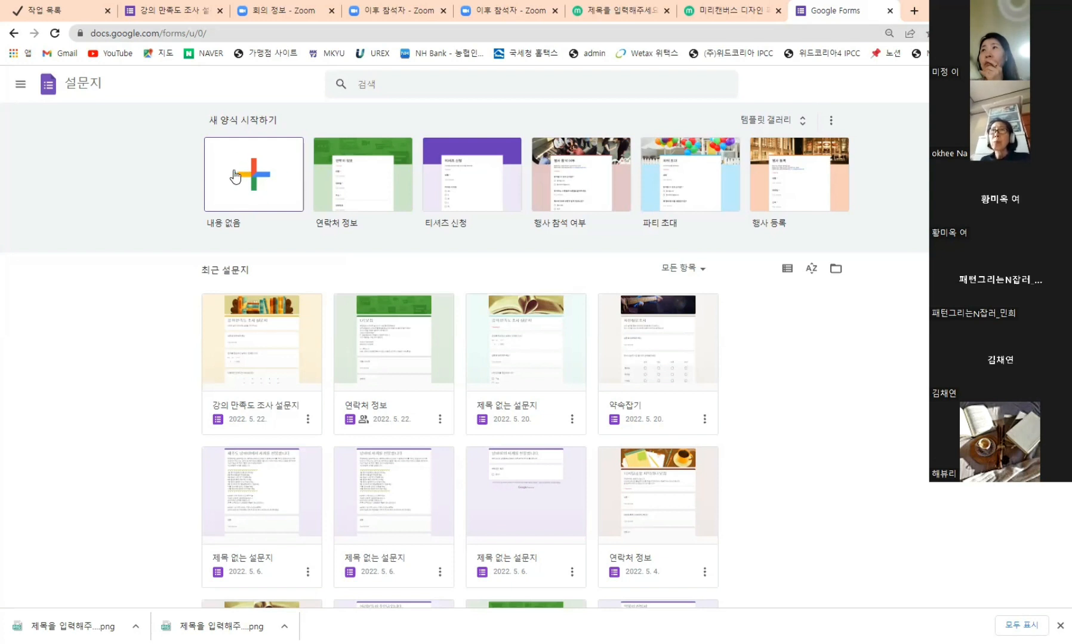
click(252, 181)
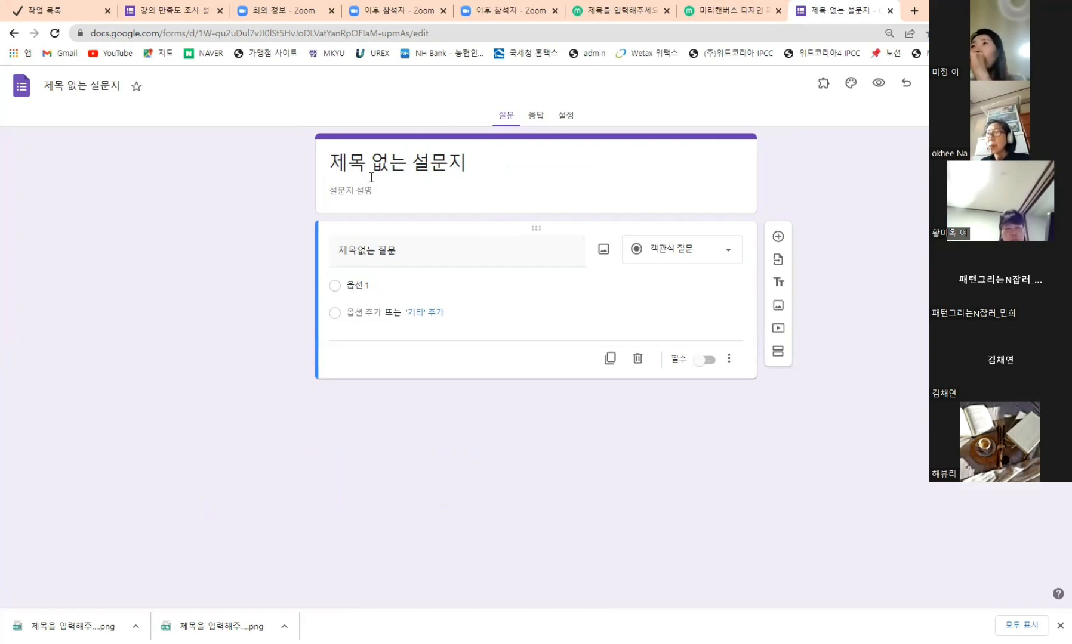
Replace the blank form's title with "강의 만족도 설문조사"
click(421, 167)
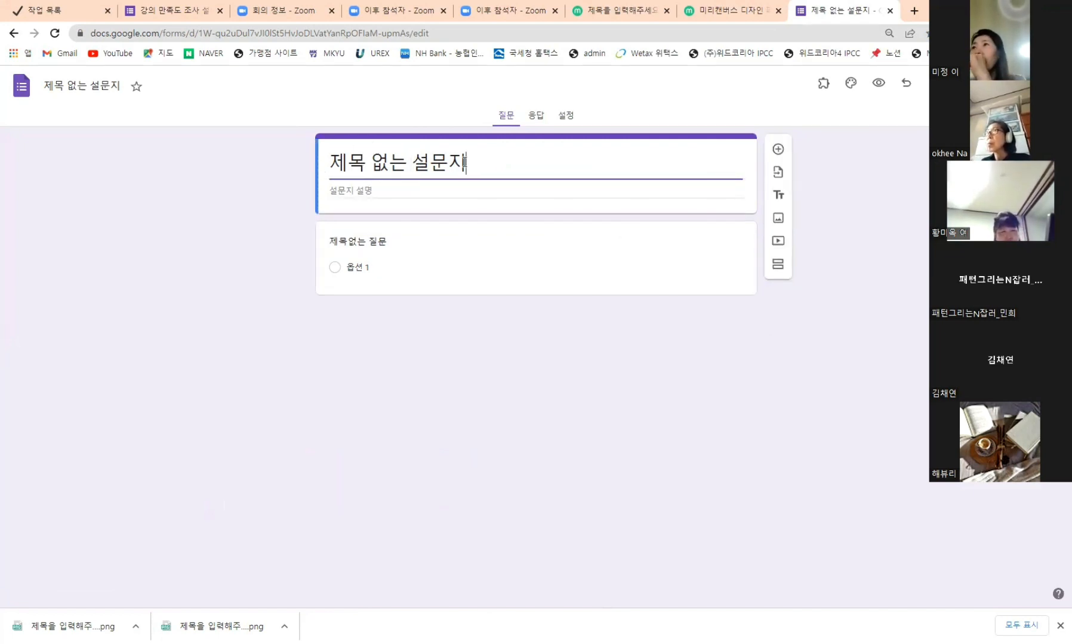
drag(466, 163, 330, 153)
click(499, 163)
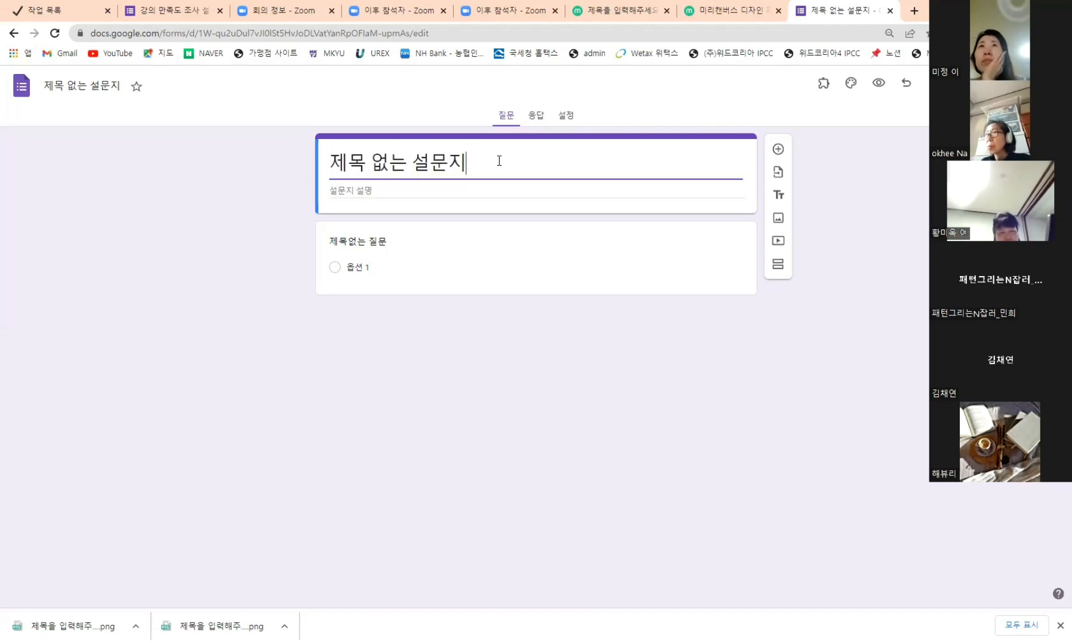
drag(499, 163, 333, 160)
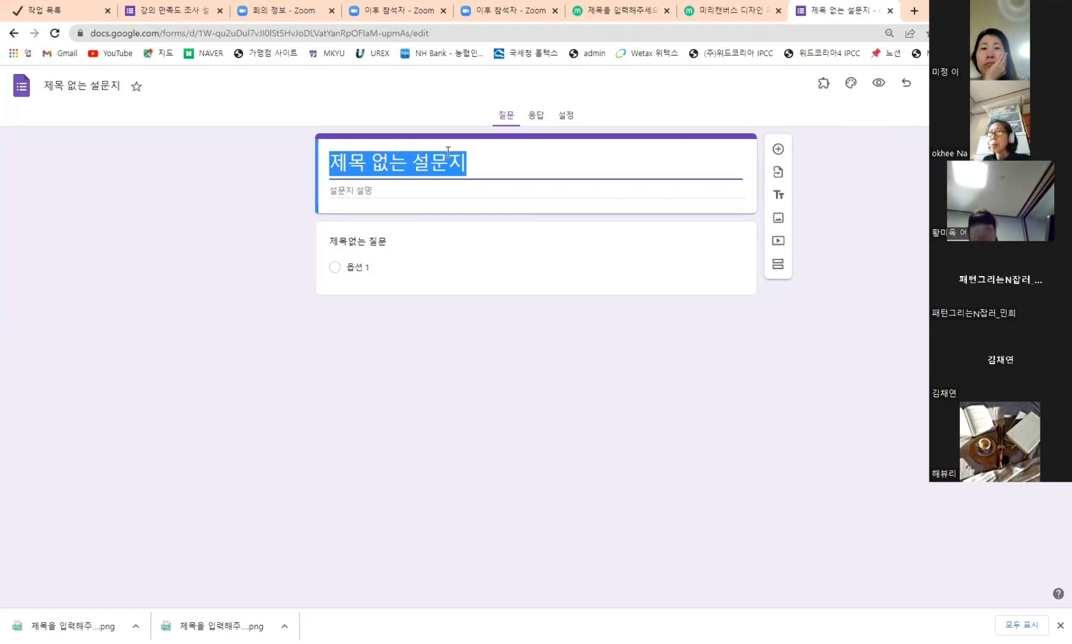
text(강ㅇ의)
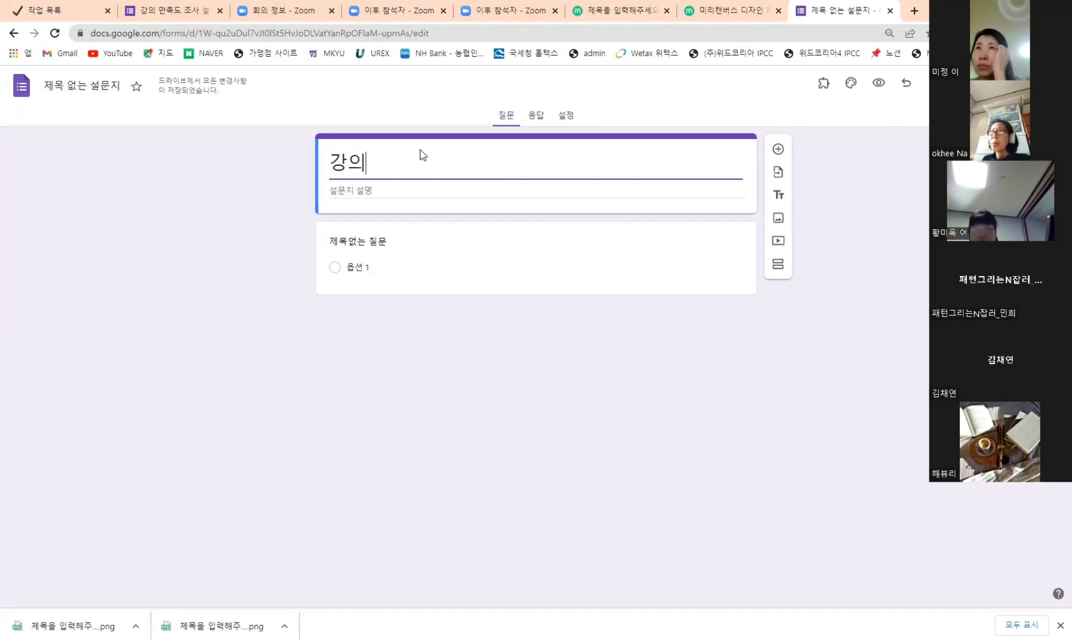
text( 만족ㄷ도 설문조사)
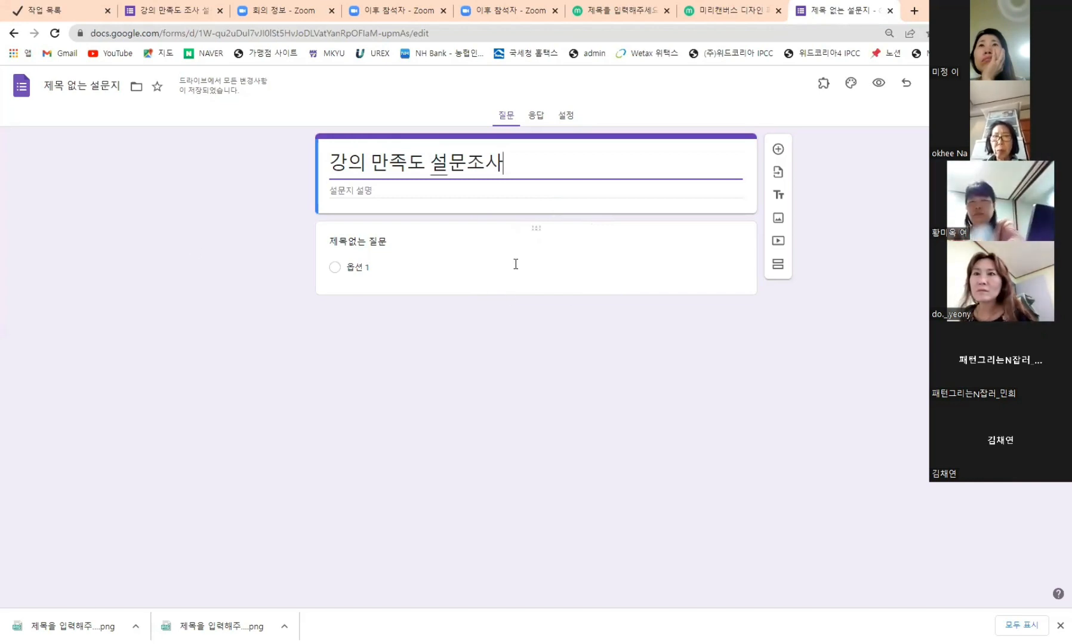
Enter "5/20일에 있었던 강의 만족도 조사를 하려고 합니다." as the form description
click(350, 190)
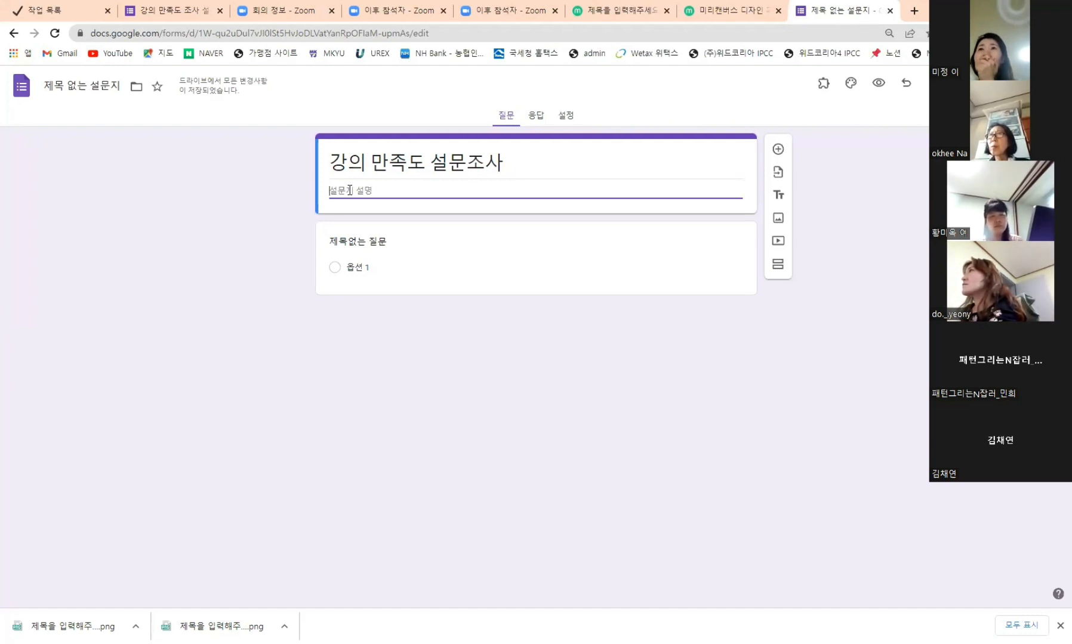
text(5/20)
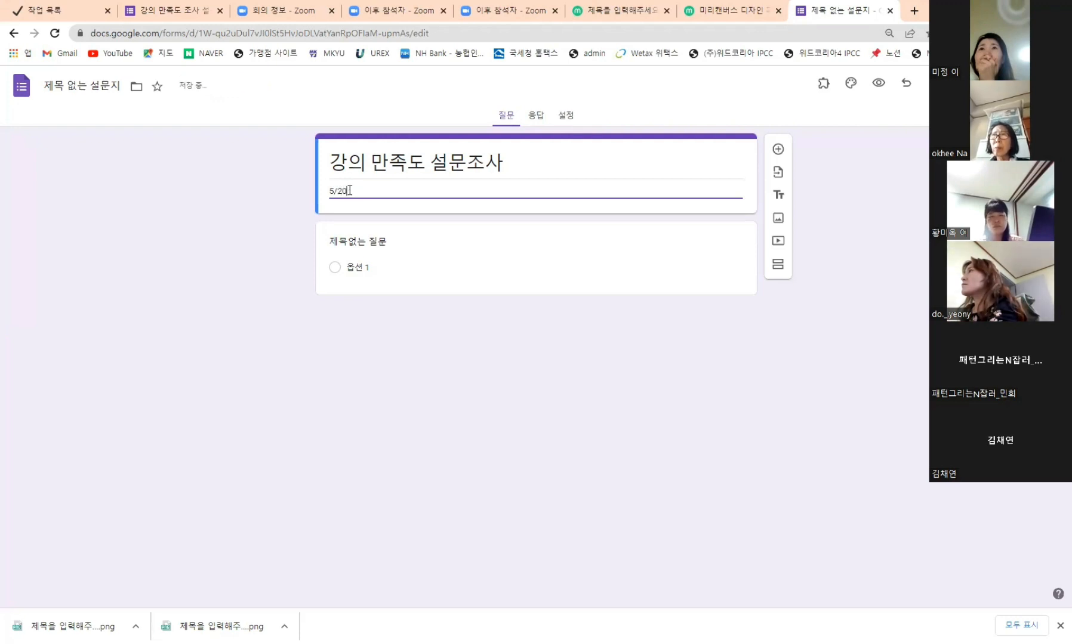
text(일에 있었던 ㄱ)
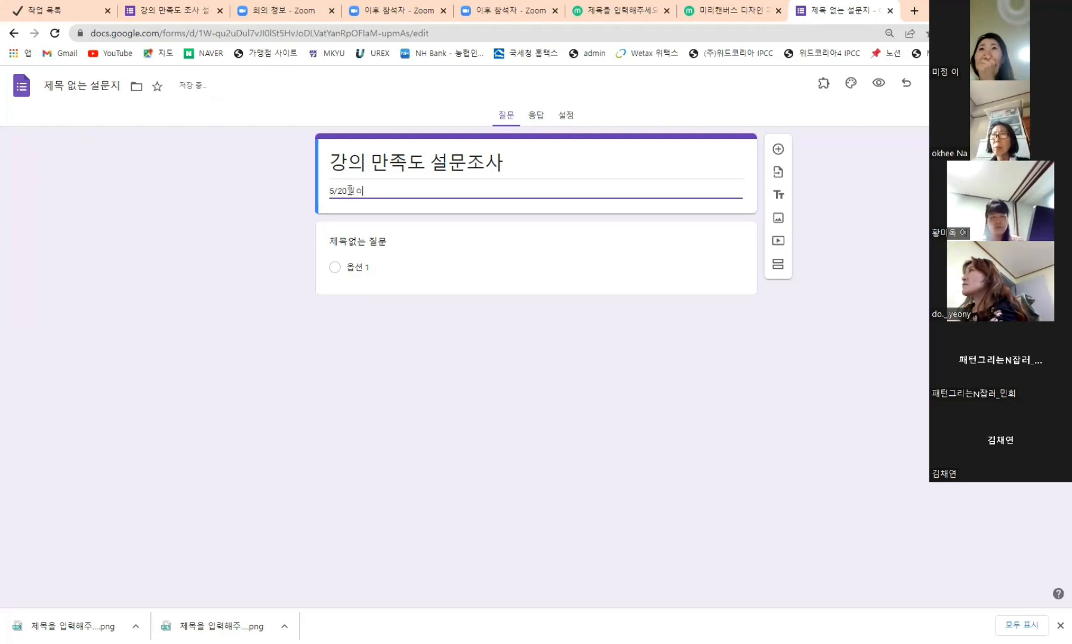
text(강의)
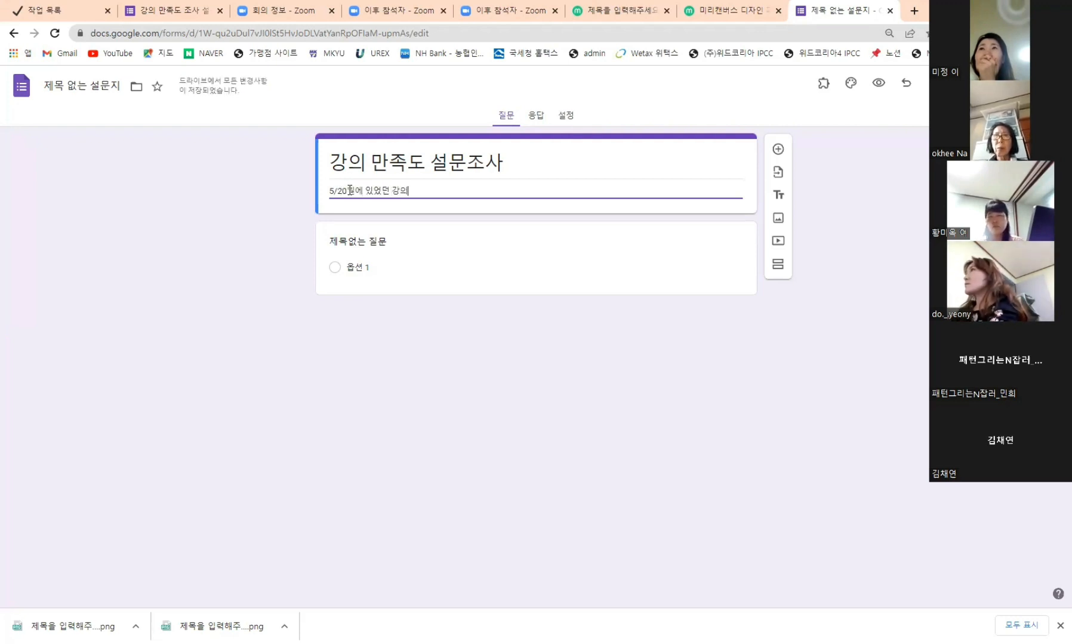
text( 만족도)
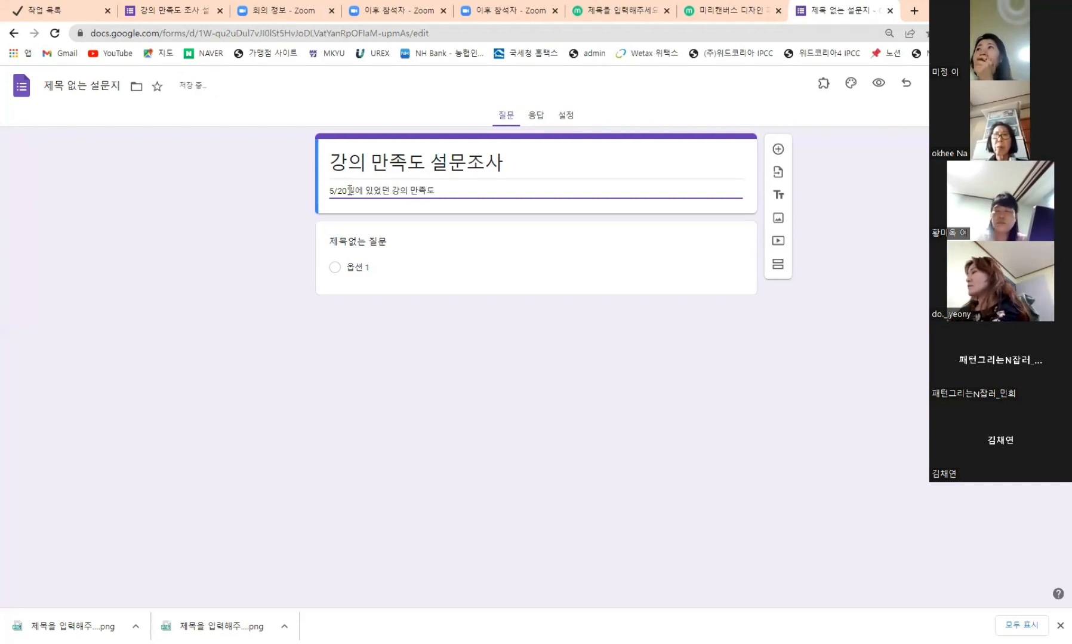
text( 조사를)
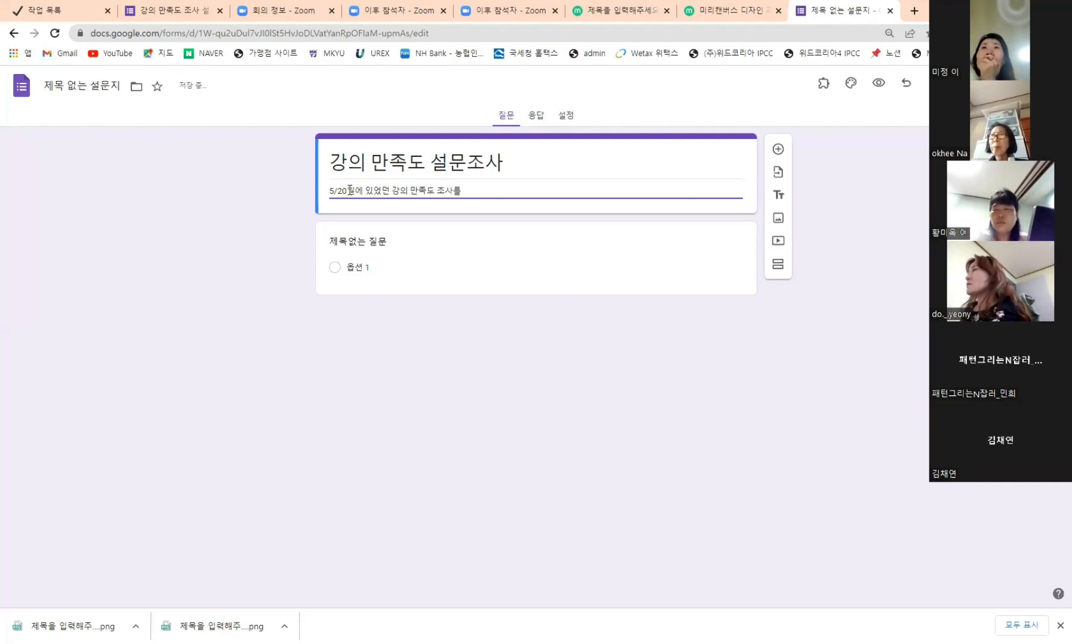
text( 해려고 합니다.)
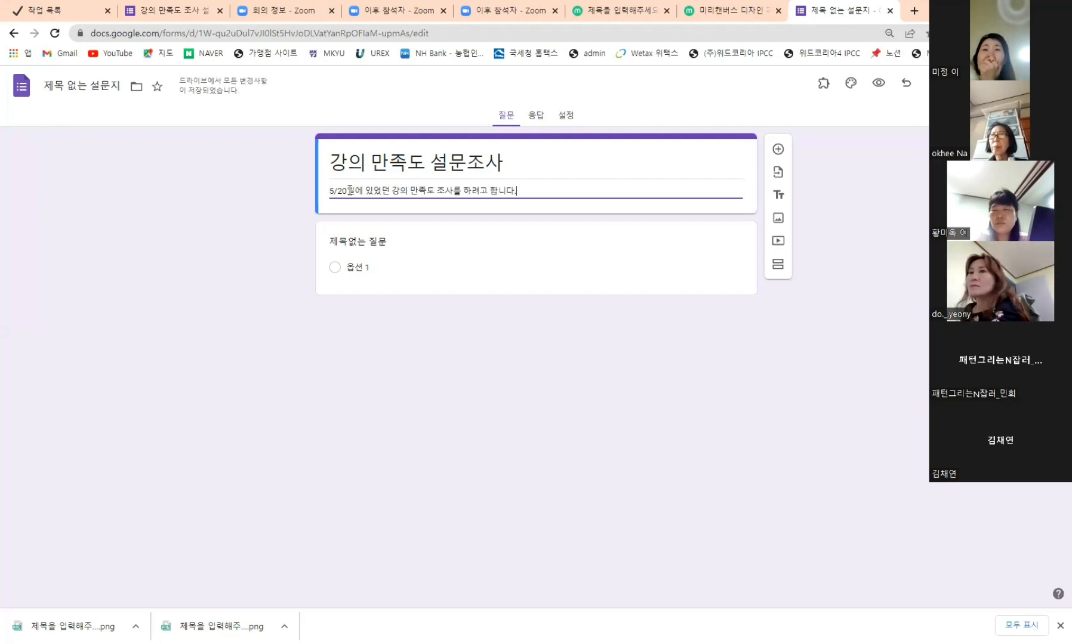
key(Return)
key(Return)
key(Return)
key(Return)
key(Return)
key(Return)
key(Return)
key(Return)
key(Return)
key(Return)
key(Return)
key(Return)
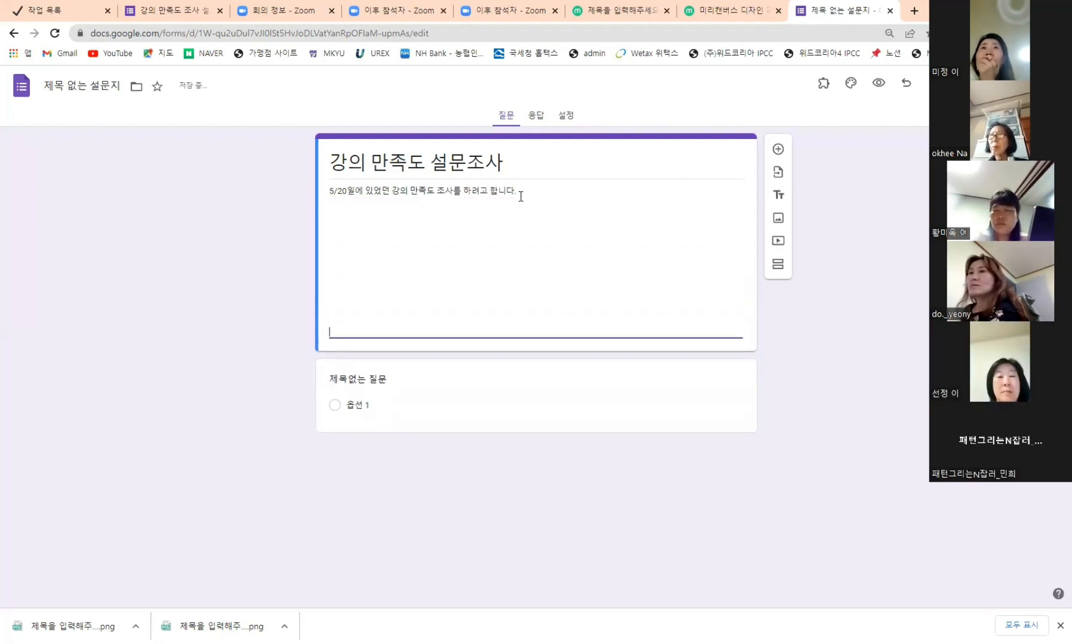
key(BackSpace)
key(BackSpace)
key(BackSpace)
key(BackSpace)
key(BackSpace)
key(BackSpace)
key(BackSpace)
key(BackSpace)
key(BackSpace)
key(BackSpace)
key(BackSpace)
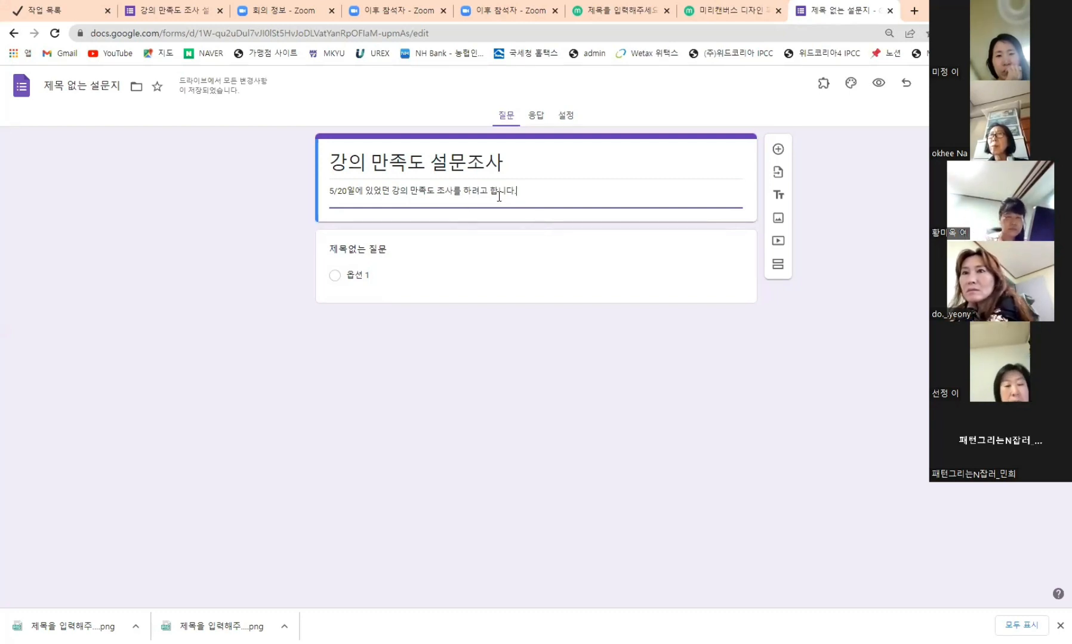
Add a second description line reading "여러분들의 성원에 힘입어 만족도를 진행후 추후 다시 강의를 진행하도록 하겠습니다."
key(Return)
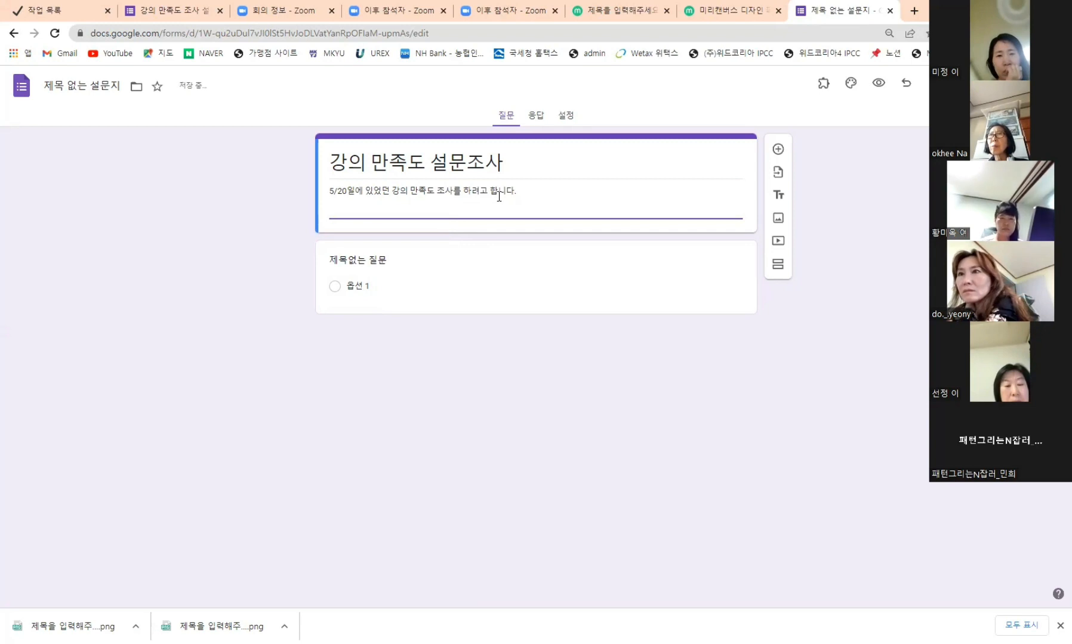
text(여러분드르)
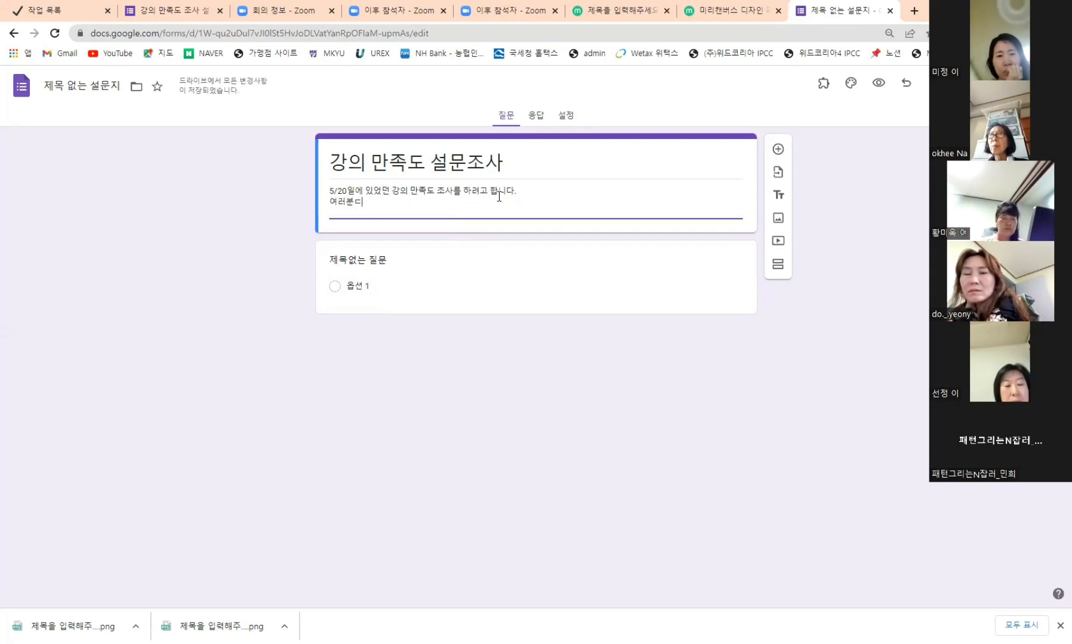
key(BackSpace)
text(대)
key(BackSpace)
text(의 성원에 ㅣㅎ미)
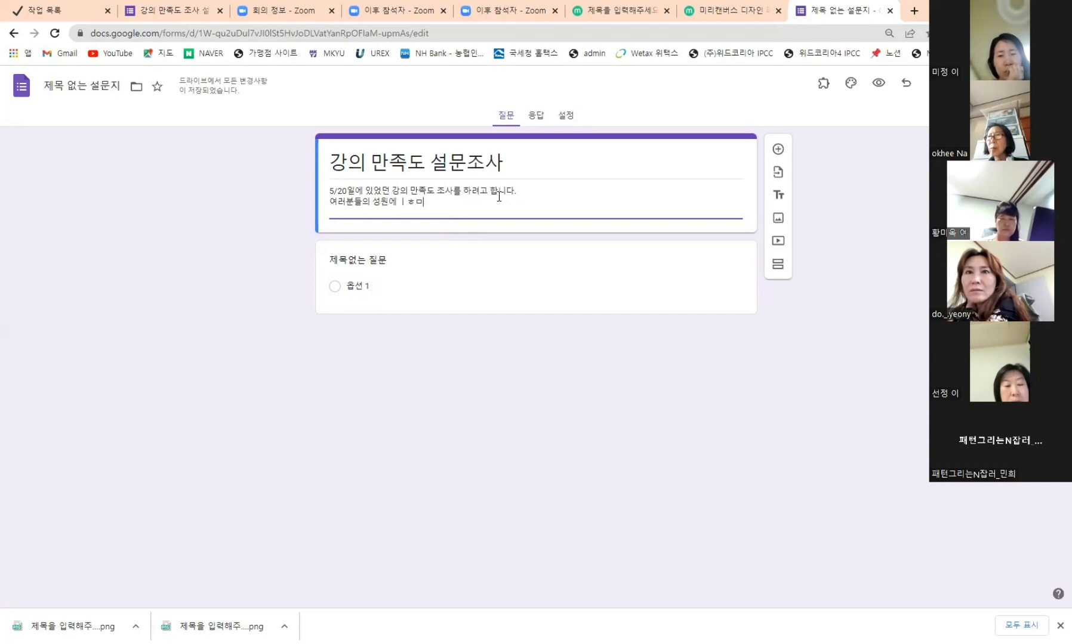
text( ㅣㅎㅁ)
key(BackSpace)
key(BackSpace)
key(BackSpace)
text(ㅎ)
text(어 조사를 지)
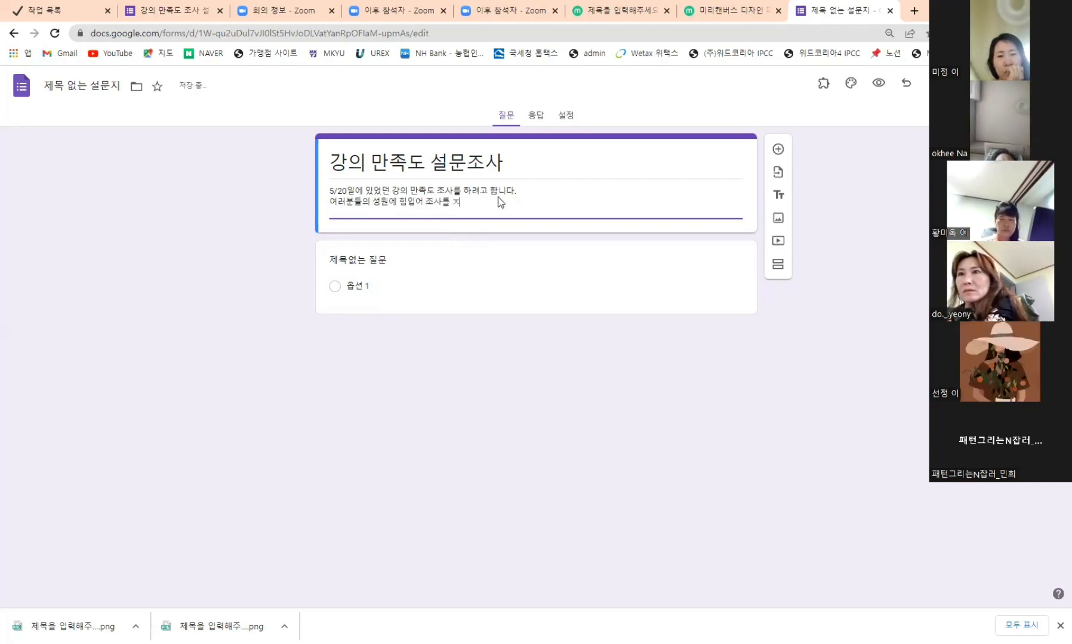
key(BackSpace)
key(BackSpace)
key(BackSpace)
text(만족도)
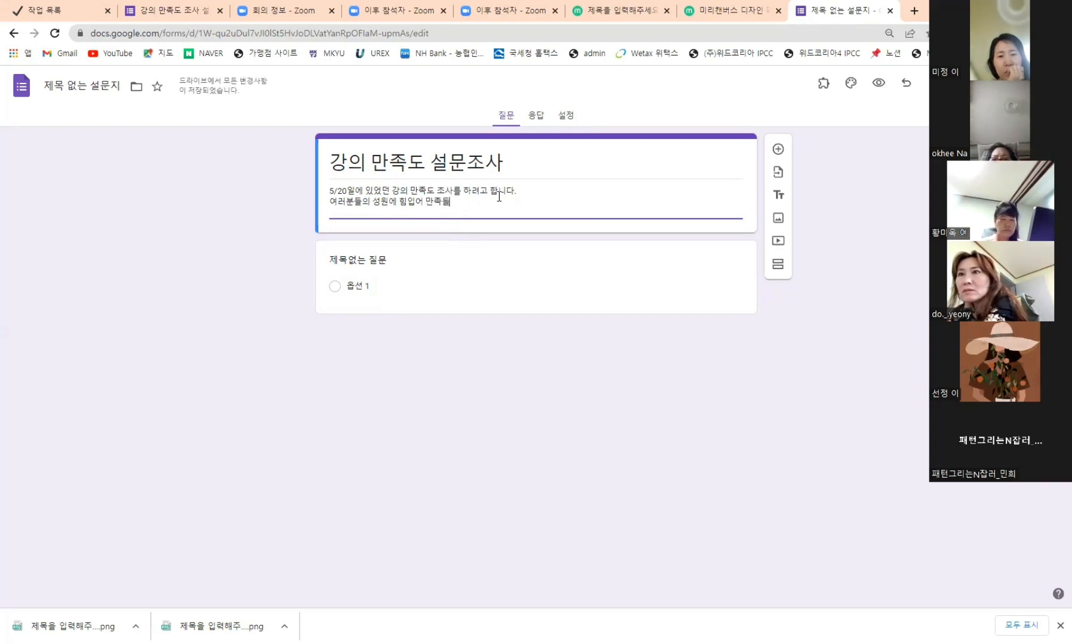
text(를 지행후 추후 다시 강월)
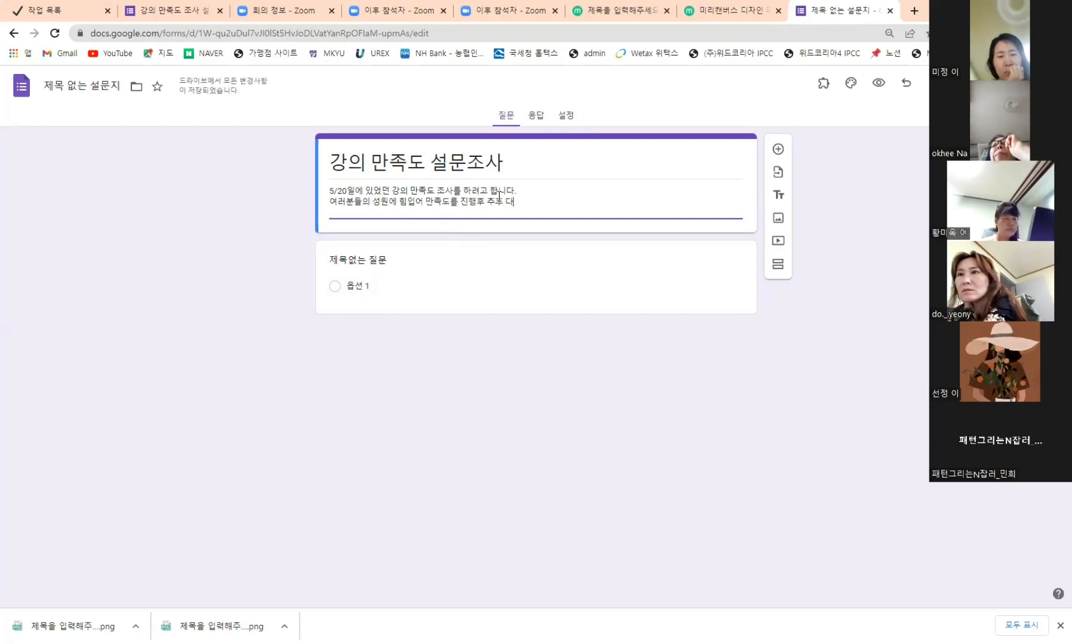
text(를 진행하도록 하겠습니)
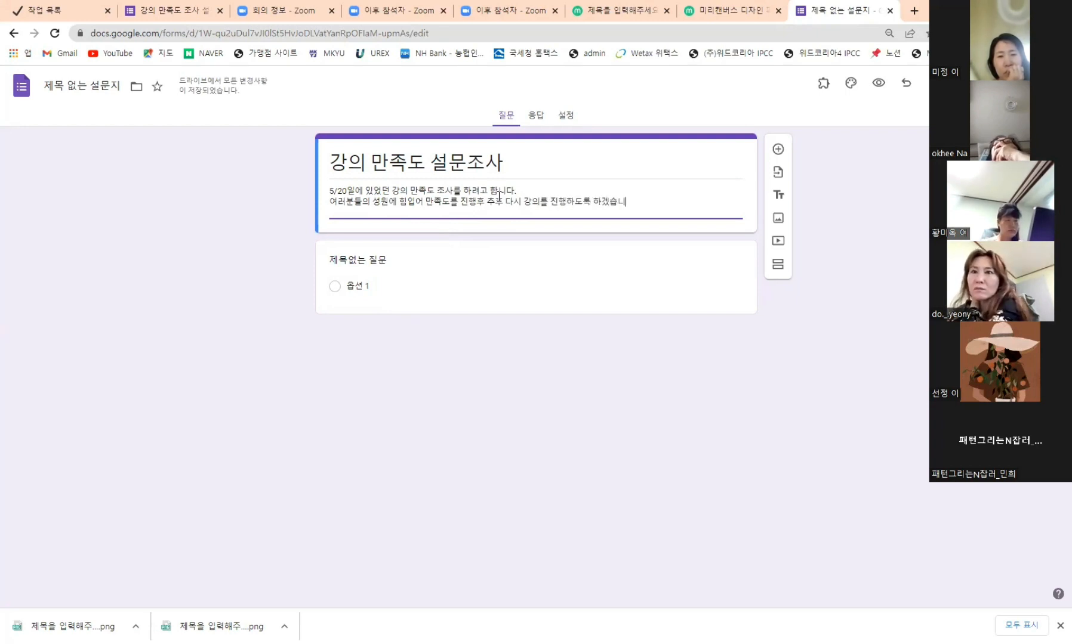
text(다)
Add a closing line reading "감사합니다." to the form description
key(Return)
text(감사하비)
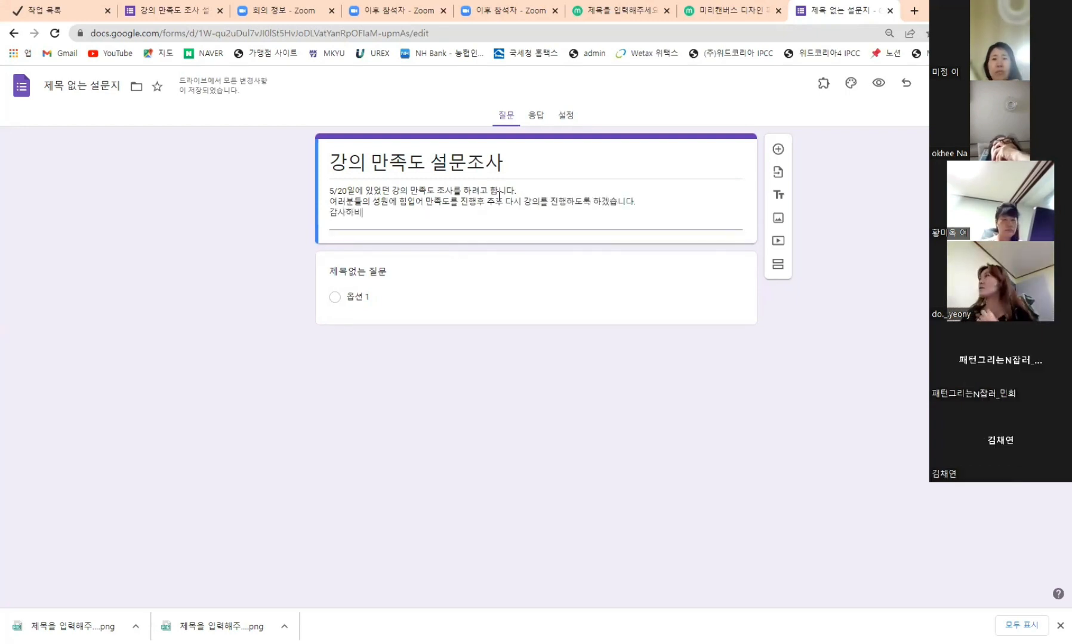
key(BackSpace)
key(BackSpace)
text(합니다.)
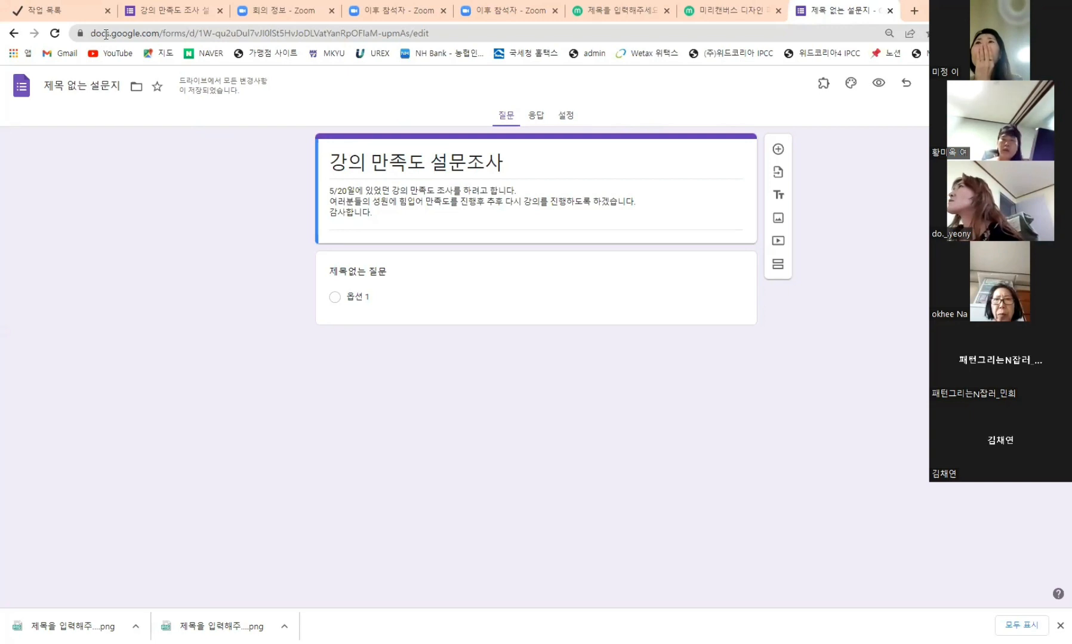
Leave the form editor and go back through the forms list to the Google start page
click(15, 37)
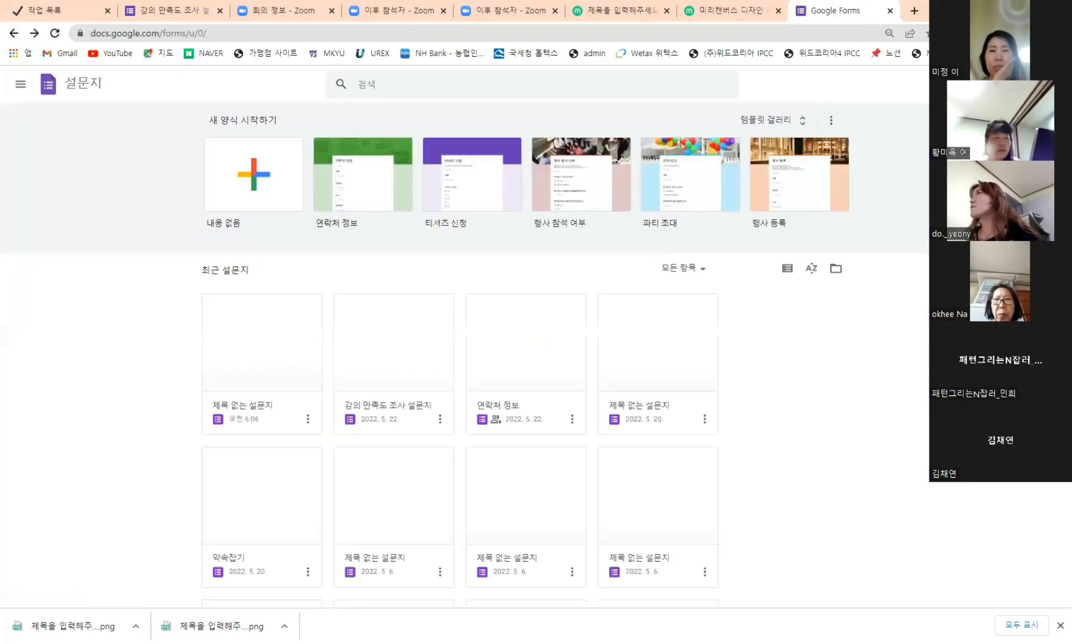
click(13, 37)
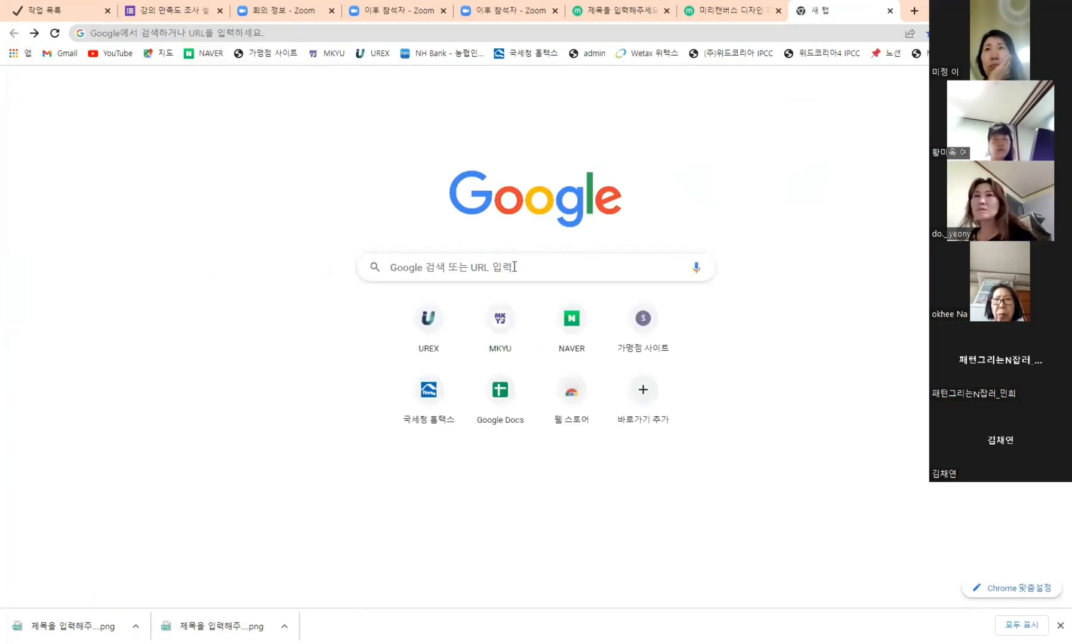
Search Naver for "구글" and open the Google homepage from the results
click(202, 55)
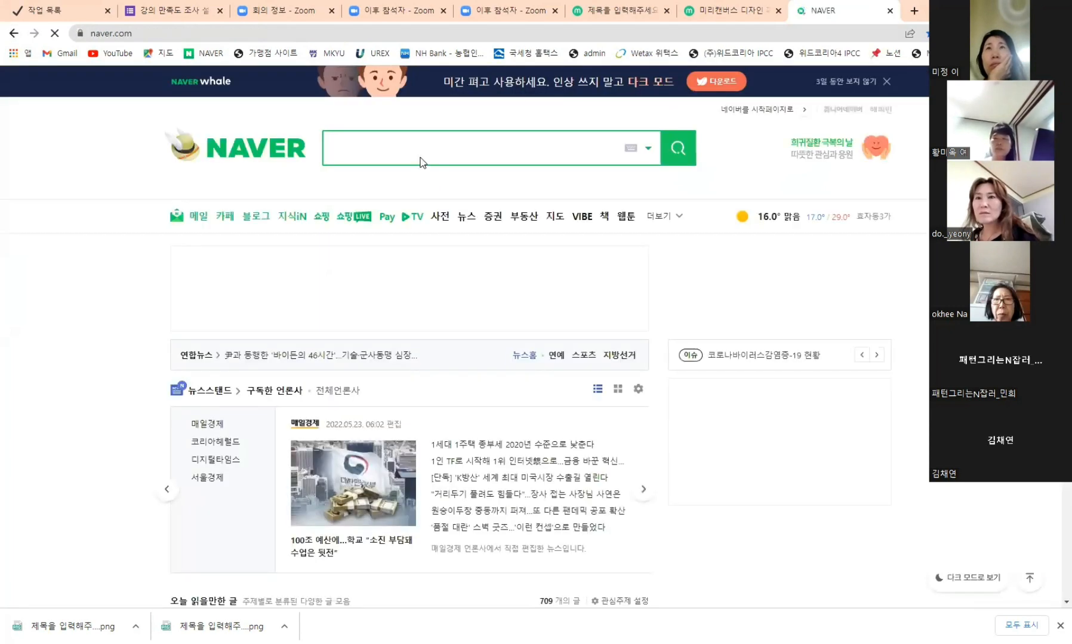
text(ㄱㄱ)
key(BackSpace)
key(BackSpace)
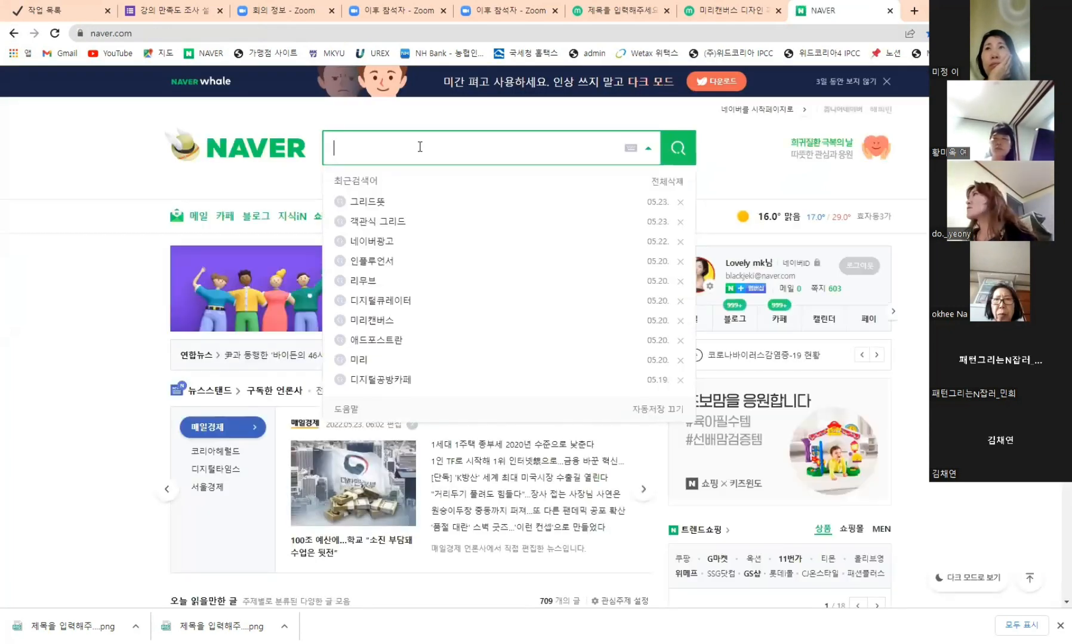
text(구글)
key(Return)
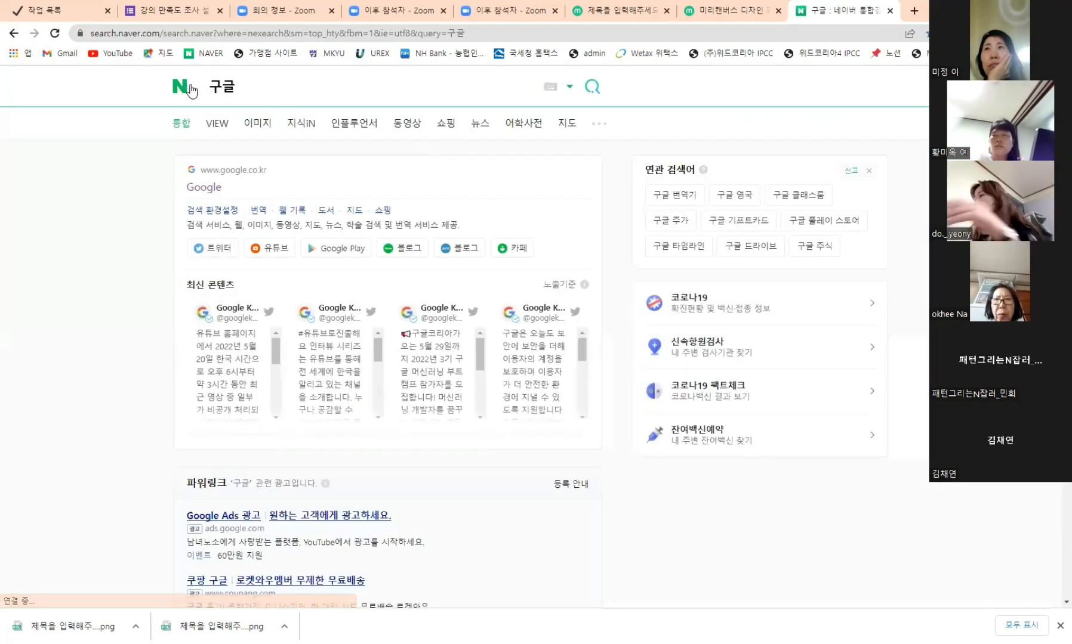
click(203, 189)
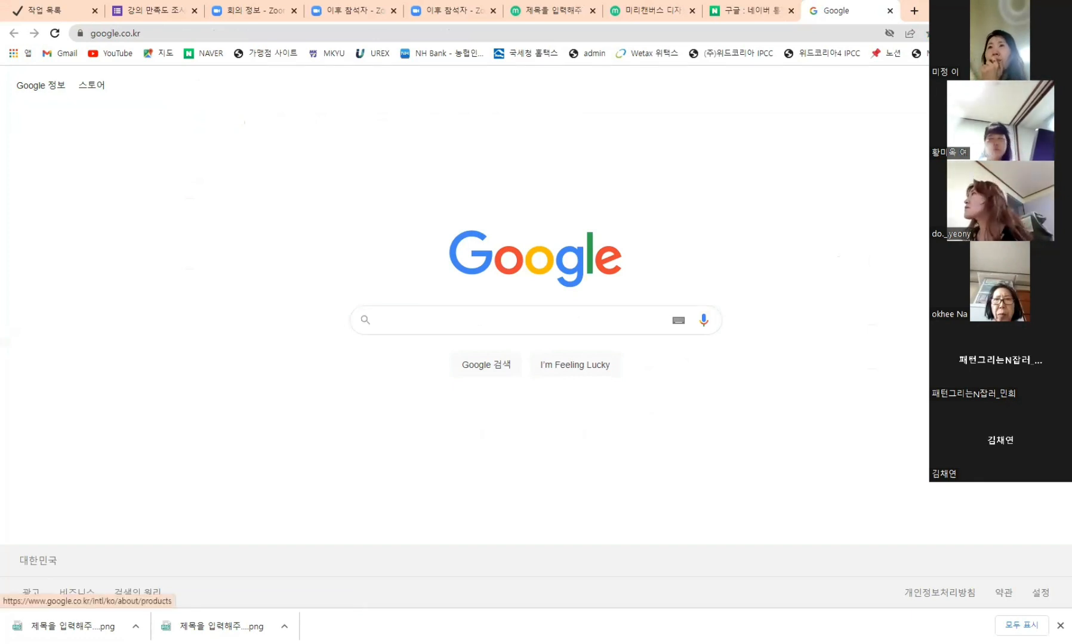
Go to Google Forms from the Google apps list and reopen the most recent "제목 없는 설문지" form
click(1011, 85)
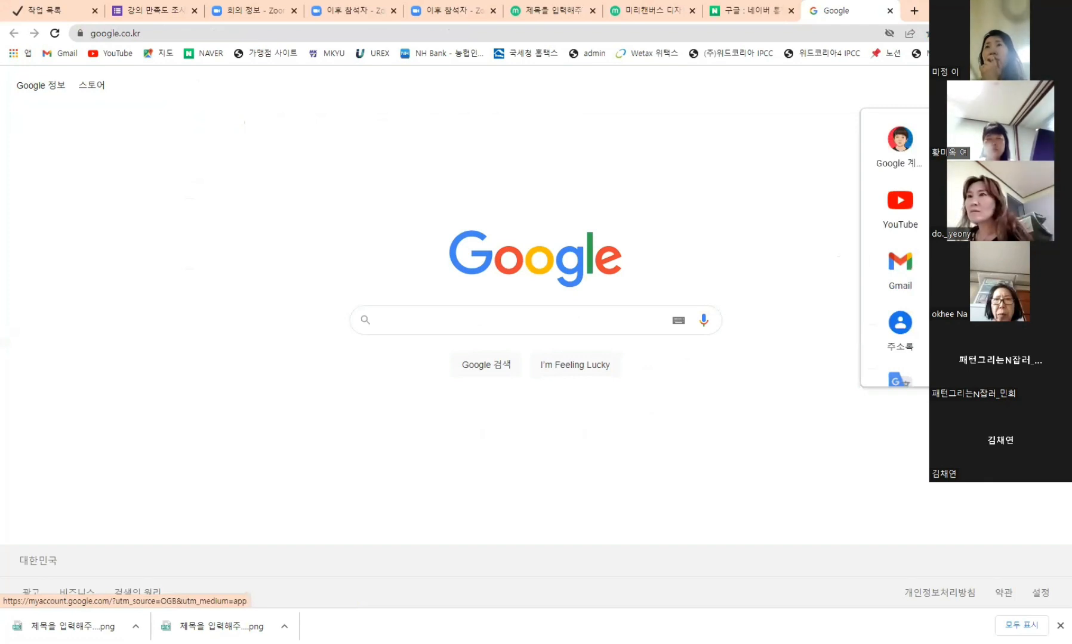
scroll(894, 248, down, 5)
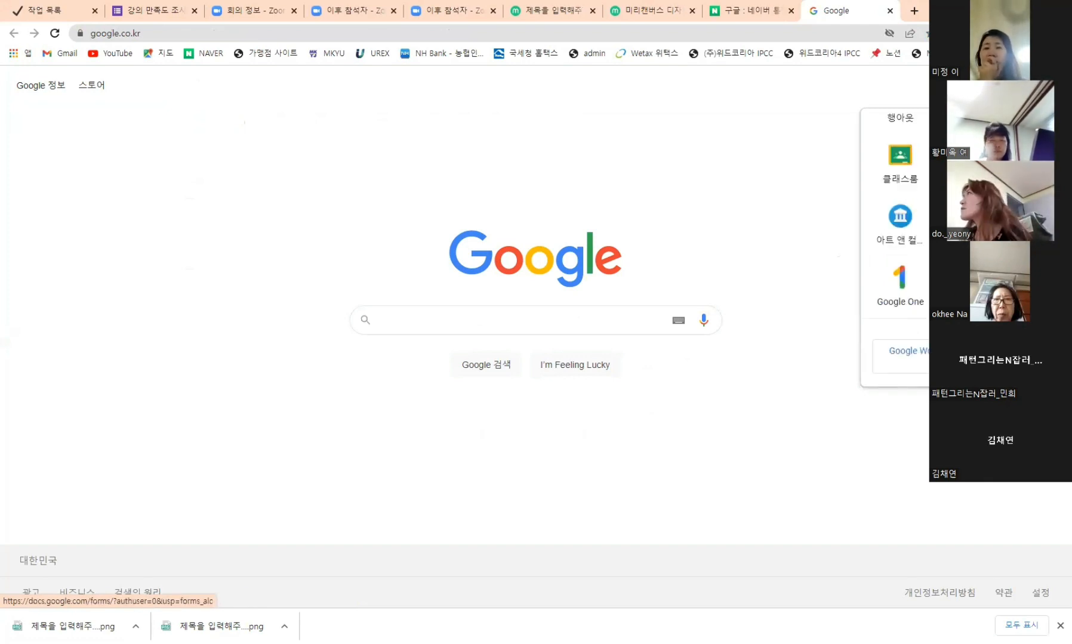
click(1014, 283)
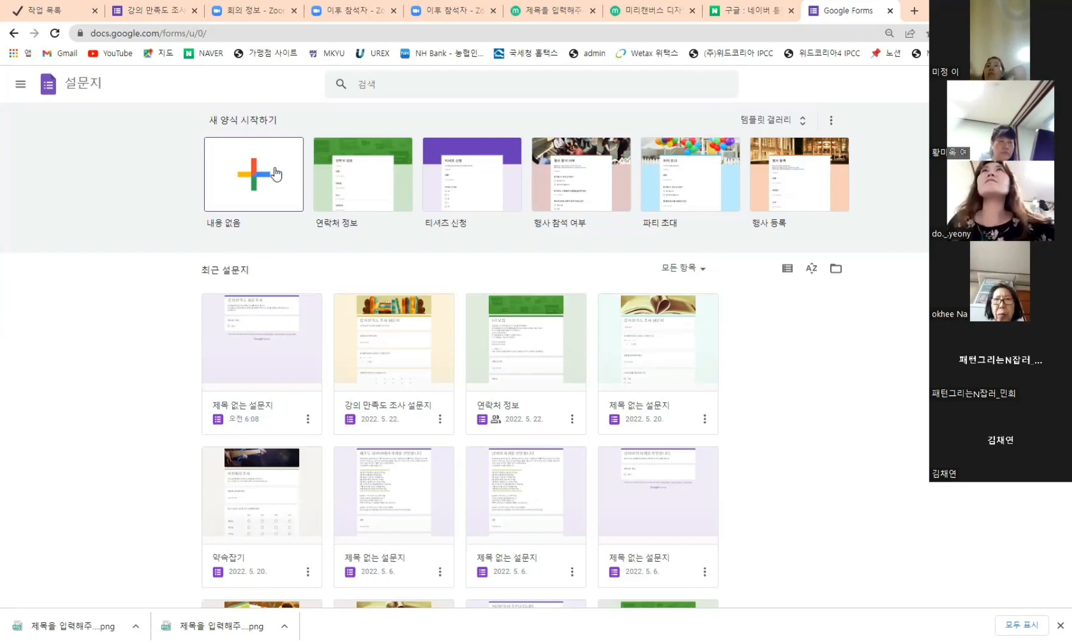
click(280, 335)
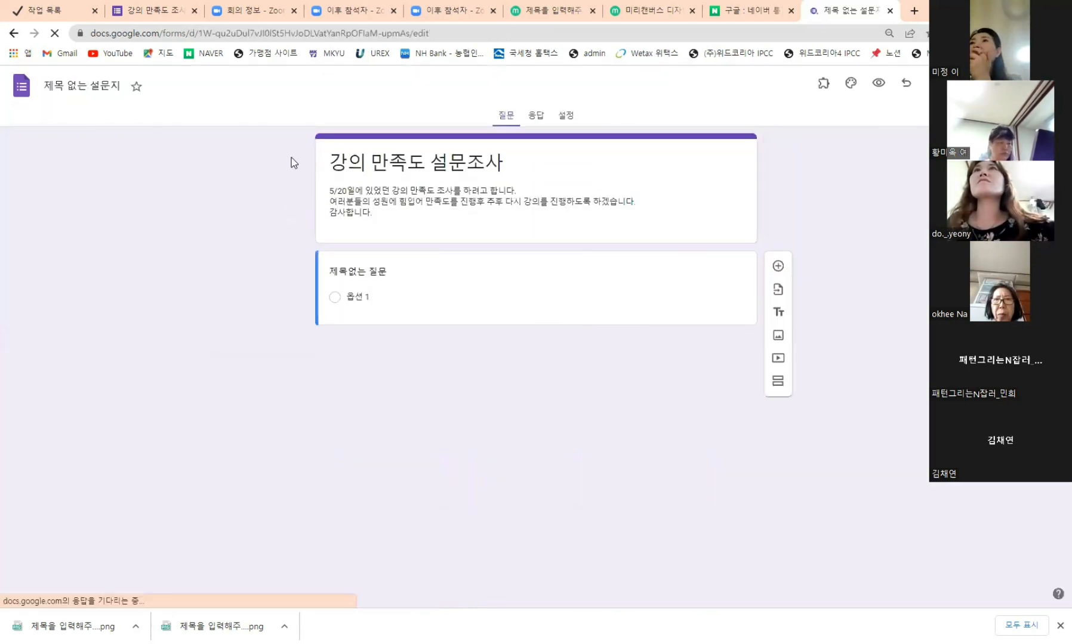
Remove the empty line at the end of the form description, below "감사합니다."
drag(521, 163, 311, 161)
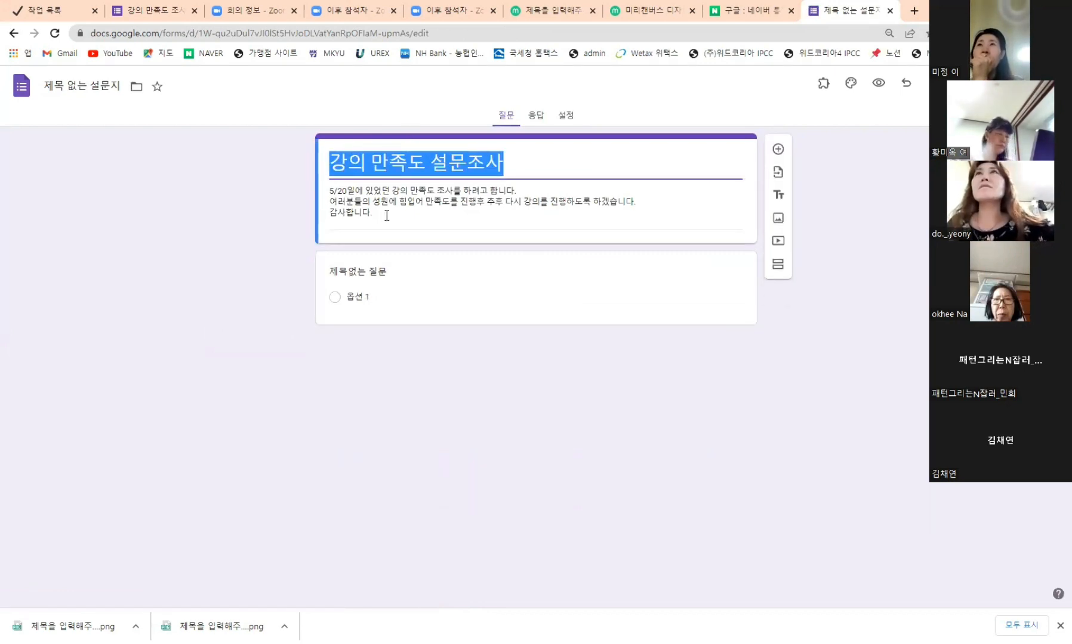
click(364, 213)
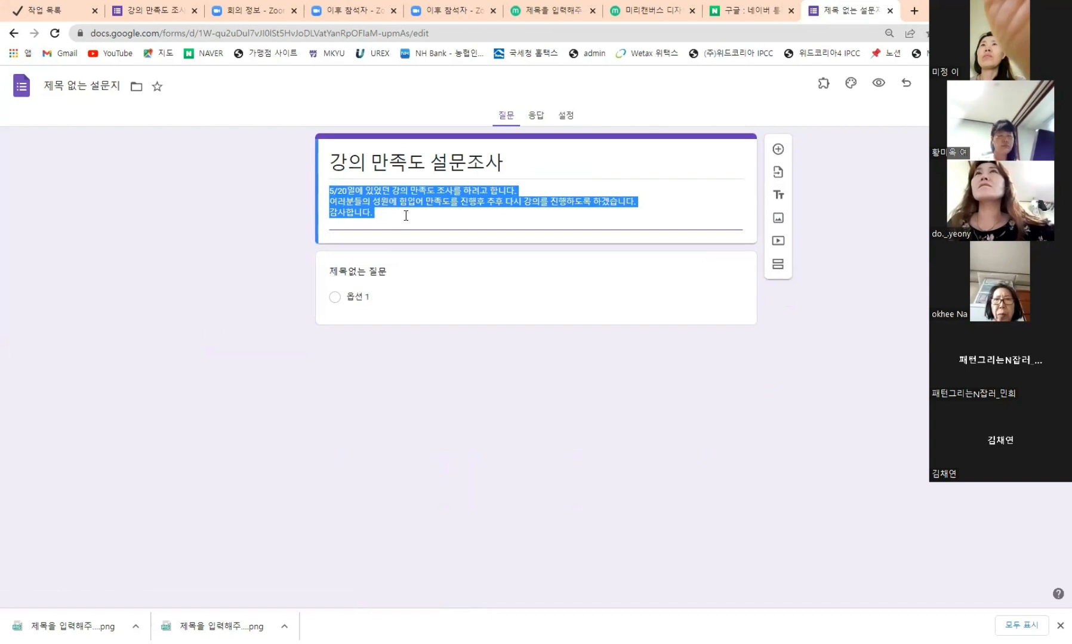
click(402, 218)
drag(367, 212, 319, 193)
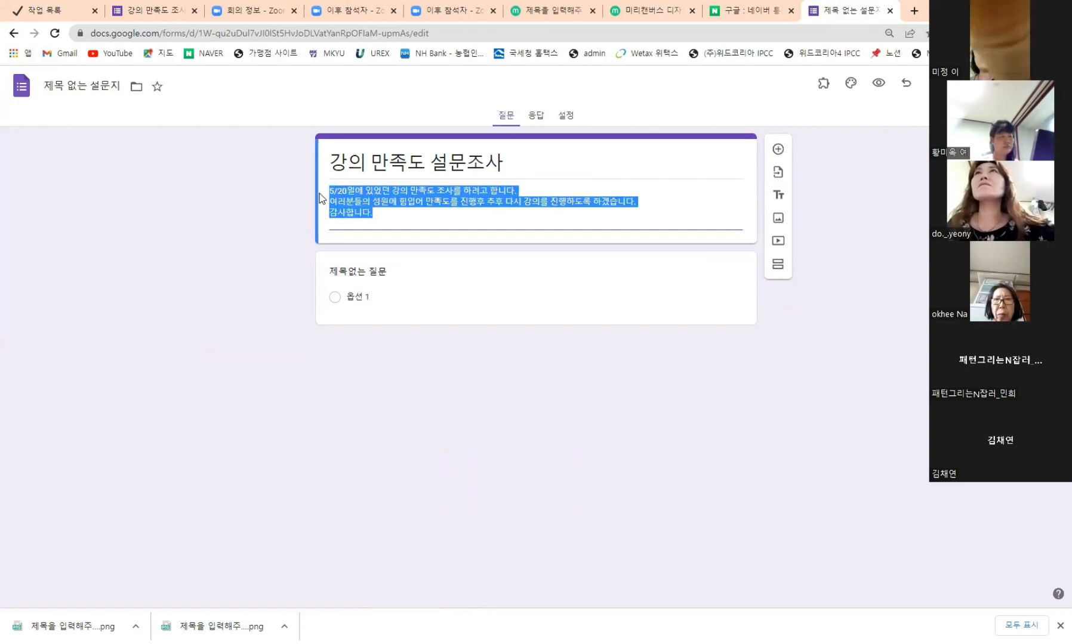
click(419, 227)
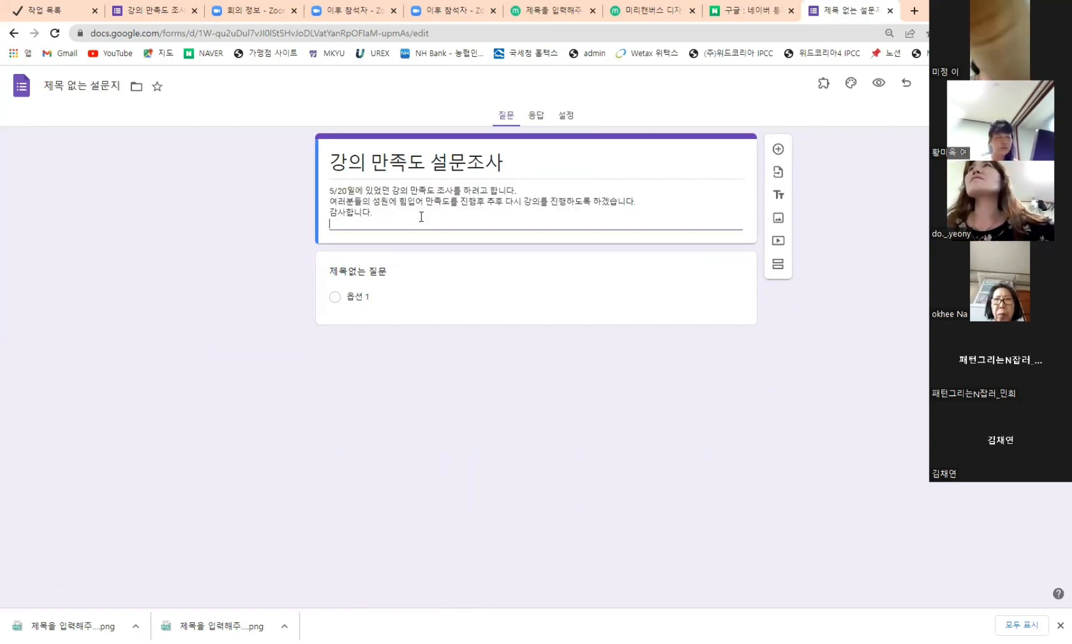
key(BackSpace)
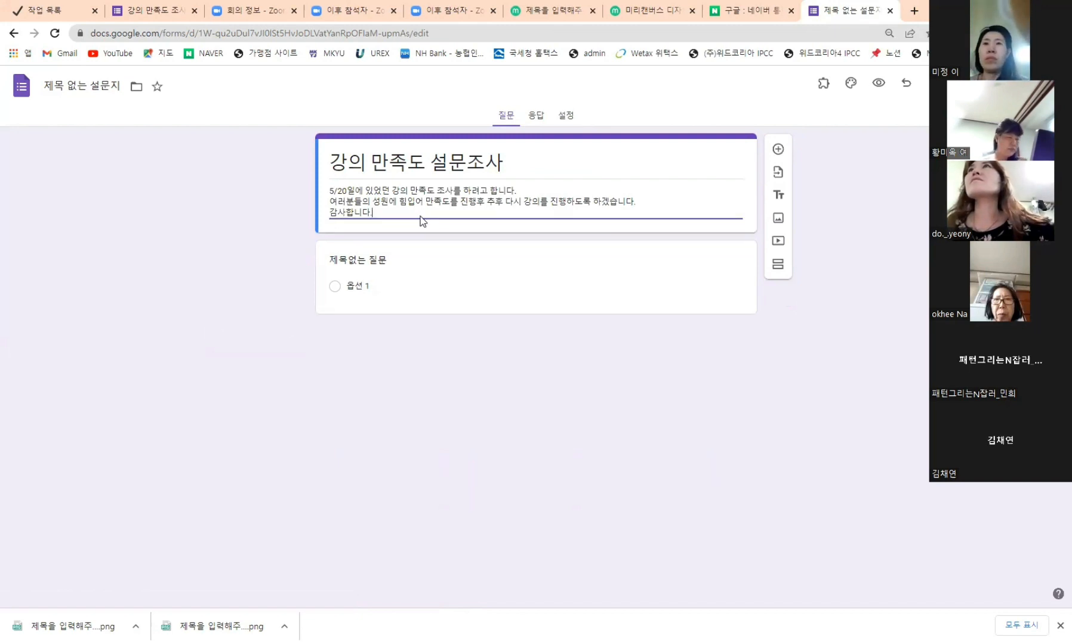
click(509, 163)
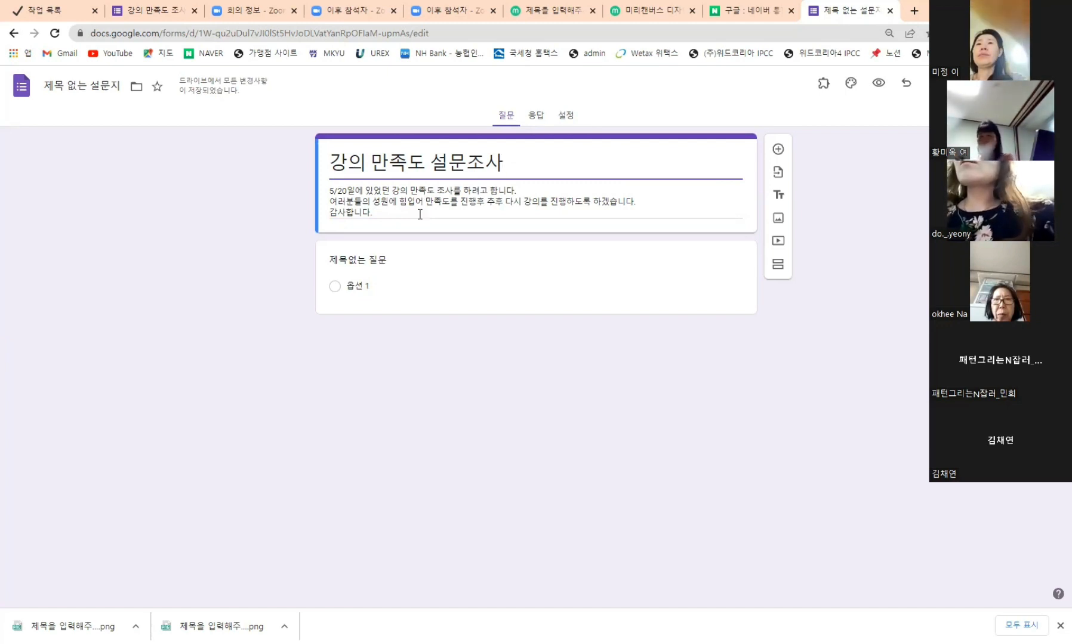
Replace the first question's placeholder title with "성함이 어떻게 되시나요?"
click(381, 262)
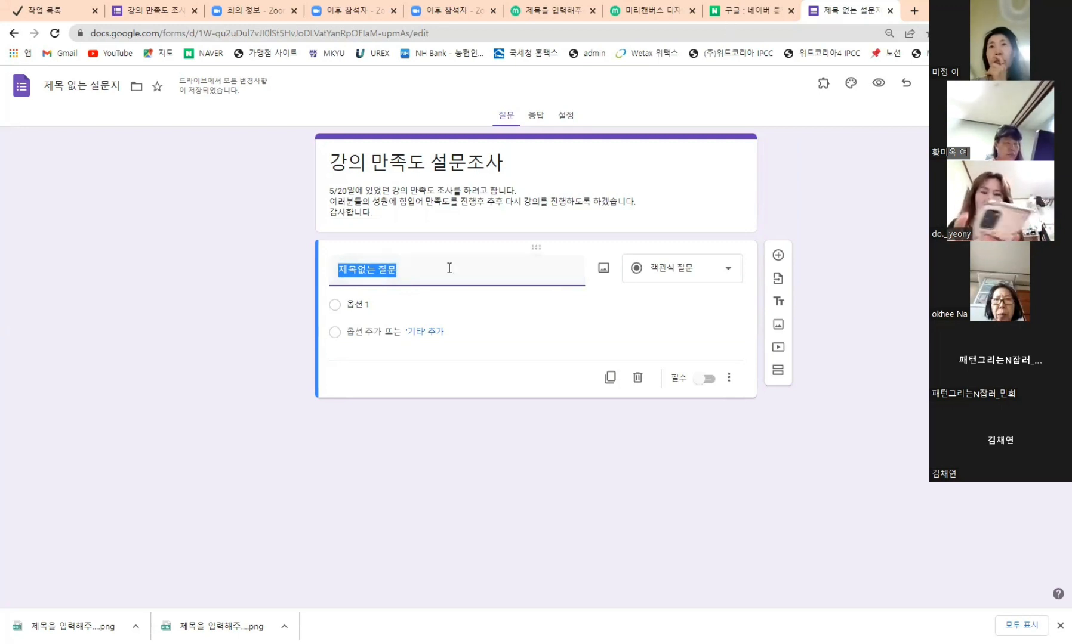
text(성함)
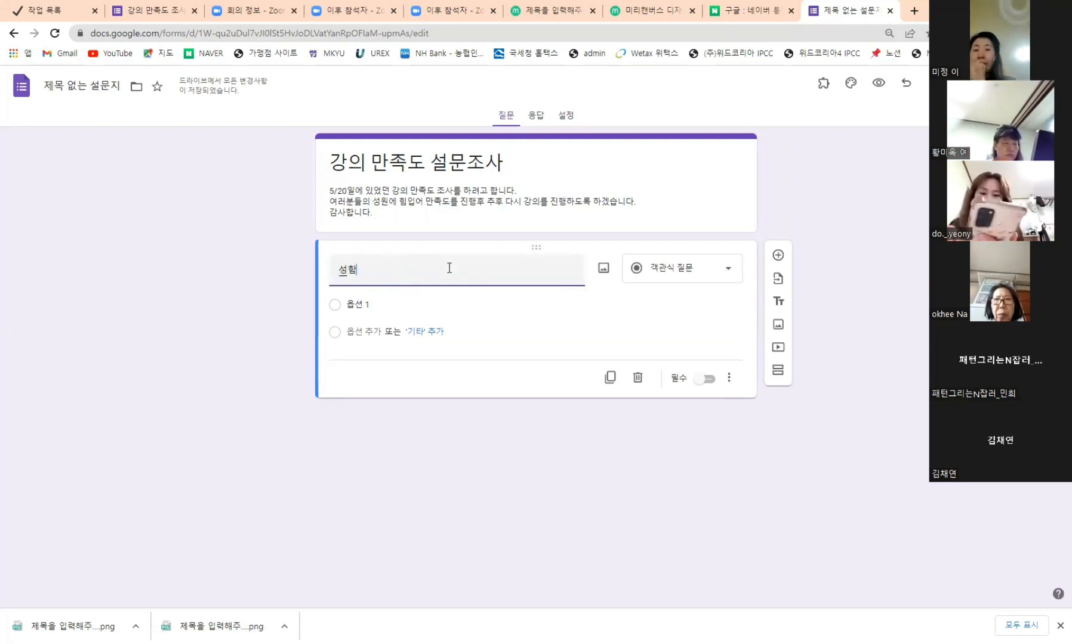
text(이 더ㄸ)
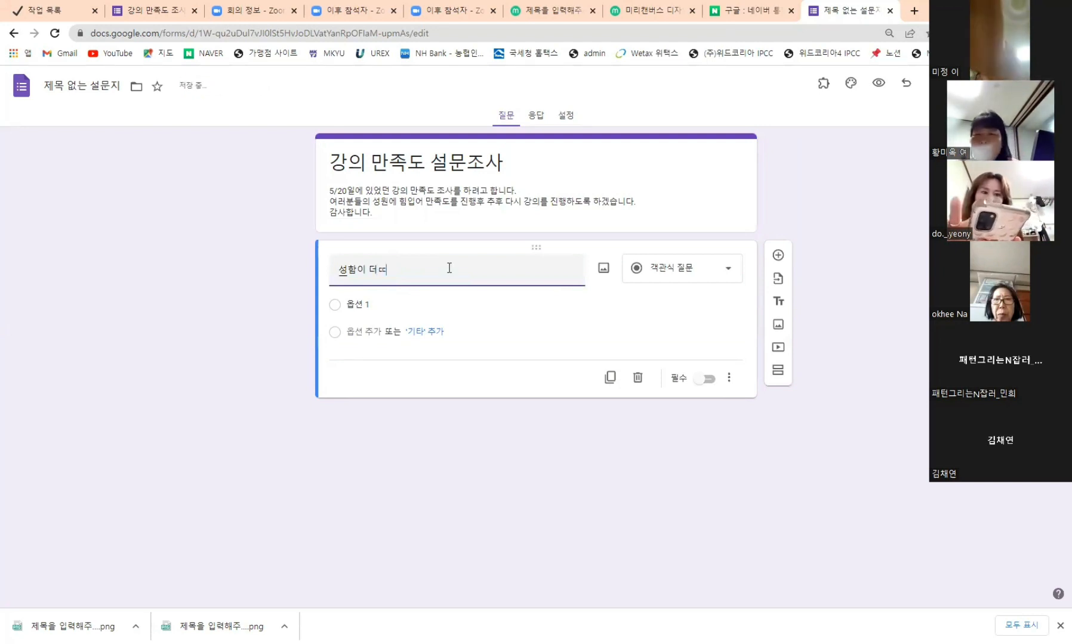
key(BackSpace)
key(BackSpace)
text(어떻)
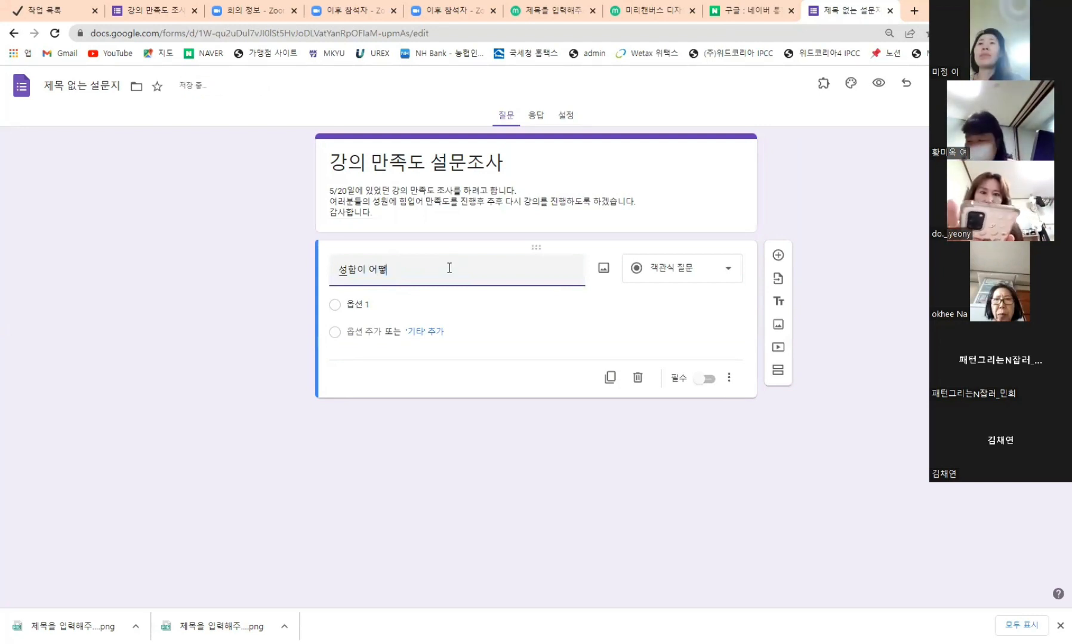
text(게 되시)
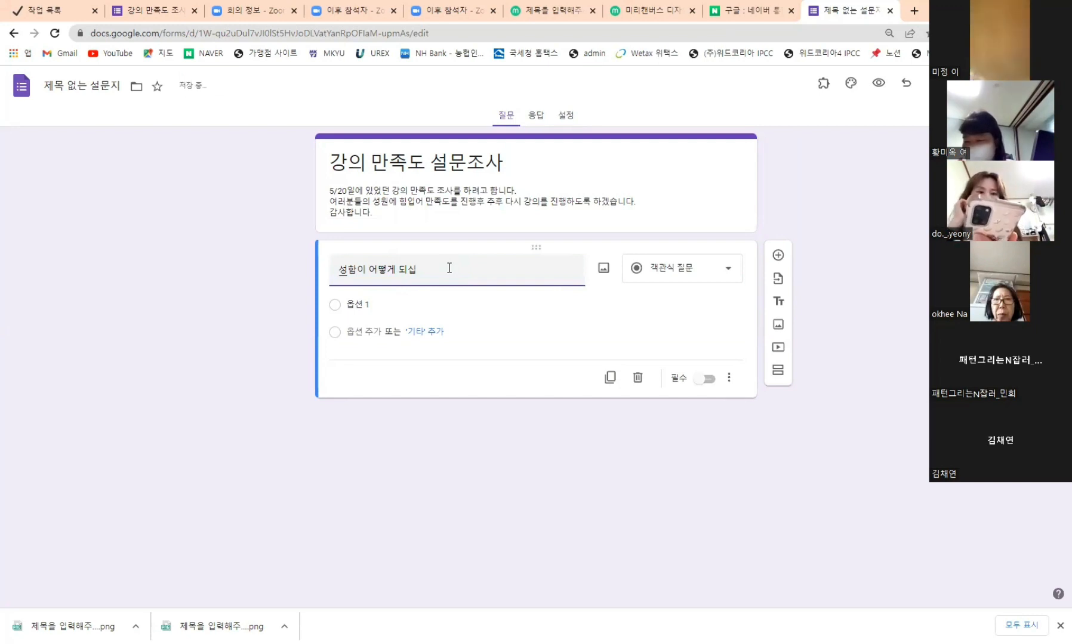
text(나요?)
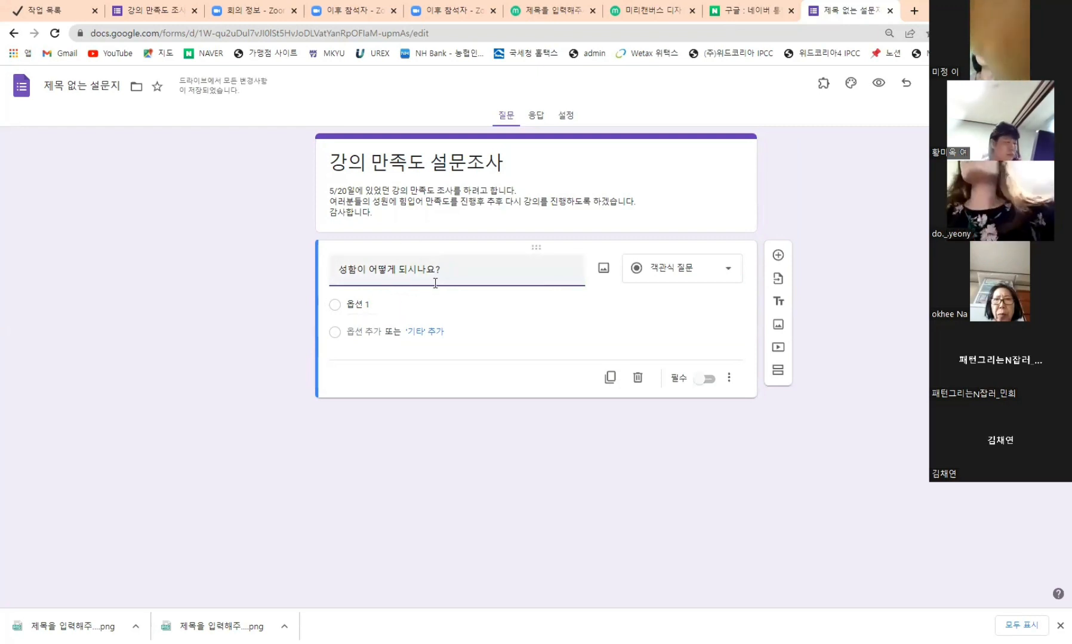
Change the name question's type to 단답형, and switch its 필수 setting on and back off
click(672, 274)
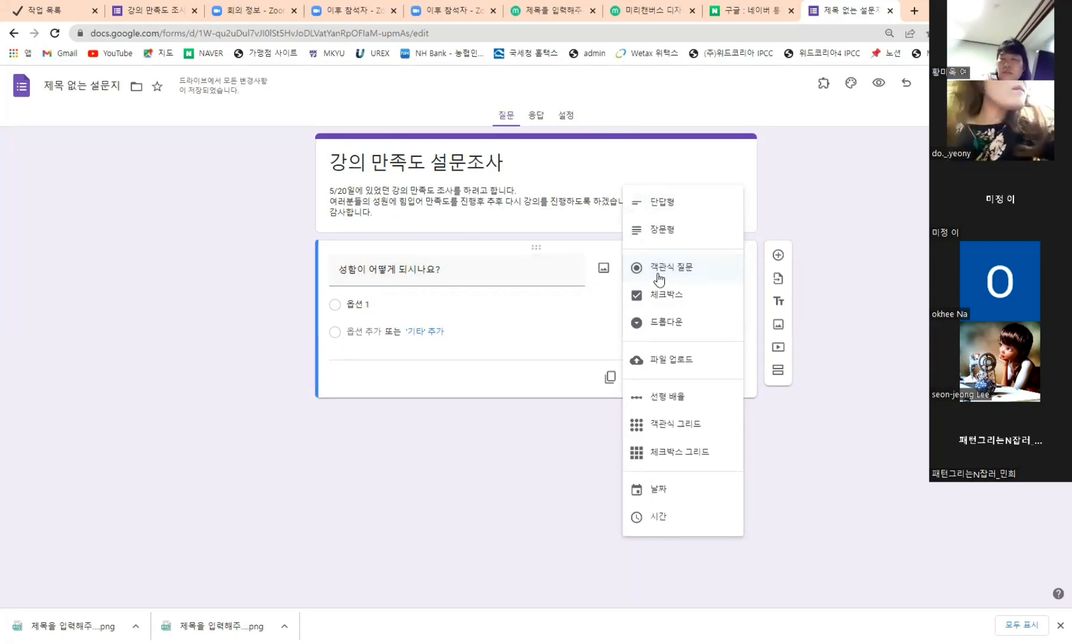
click(669, 206)
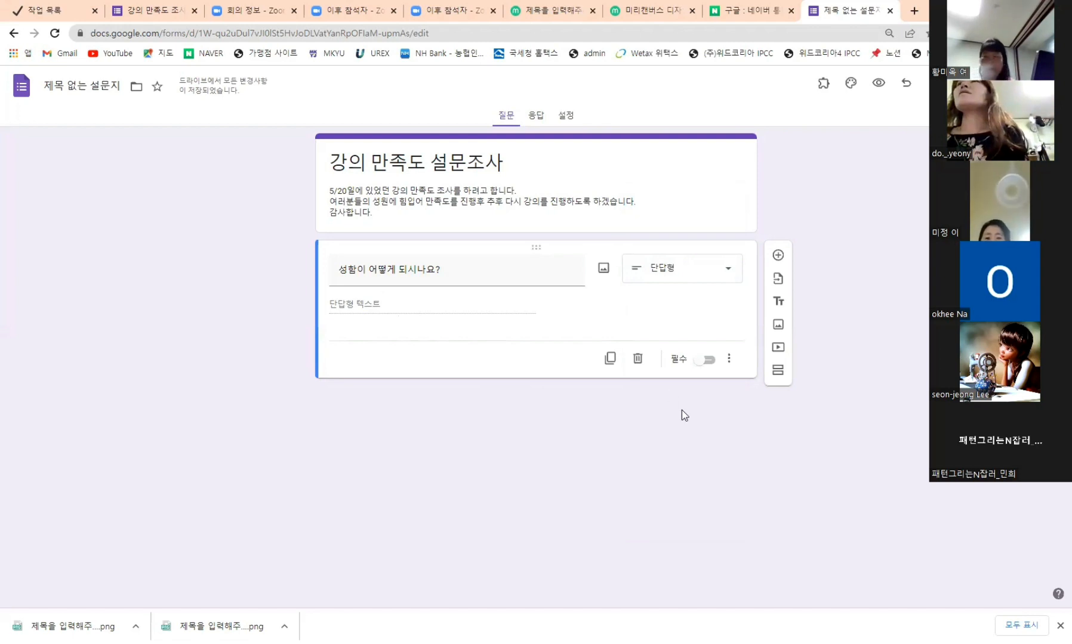
click(704, 359)
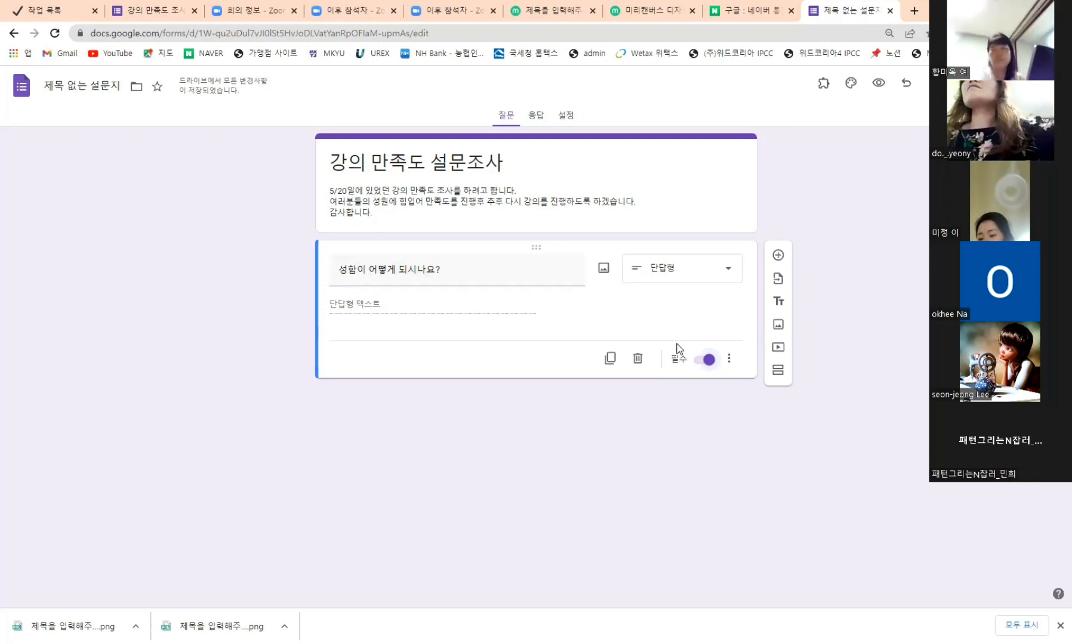
click(708, 361)
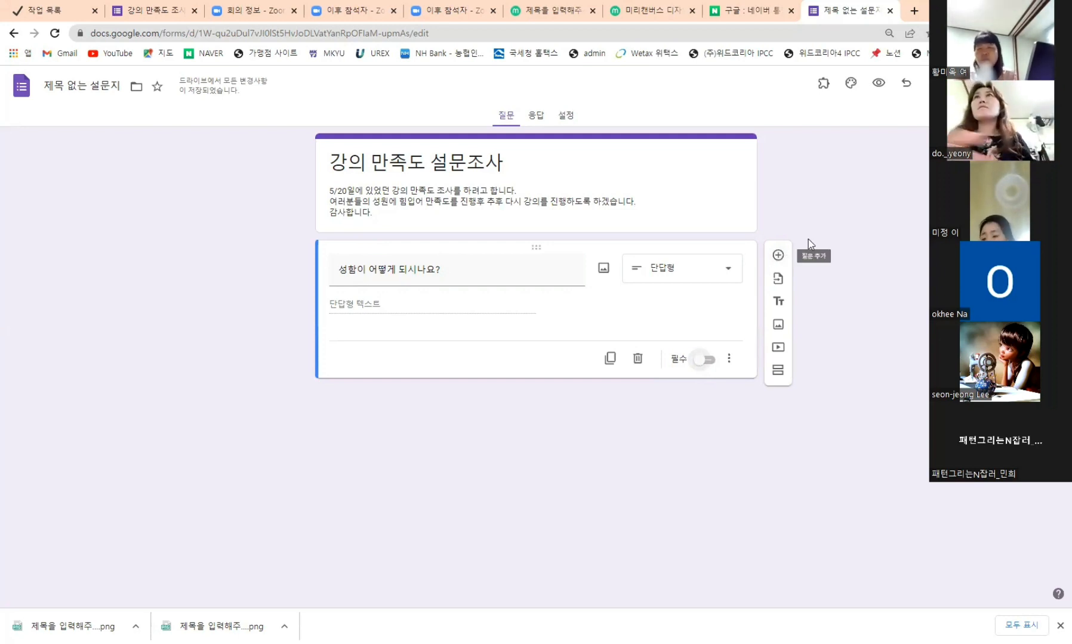
Add a second question titled "청강하신 날짜는 언제입니까?" below the name question
click(779, 257)
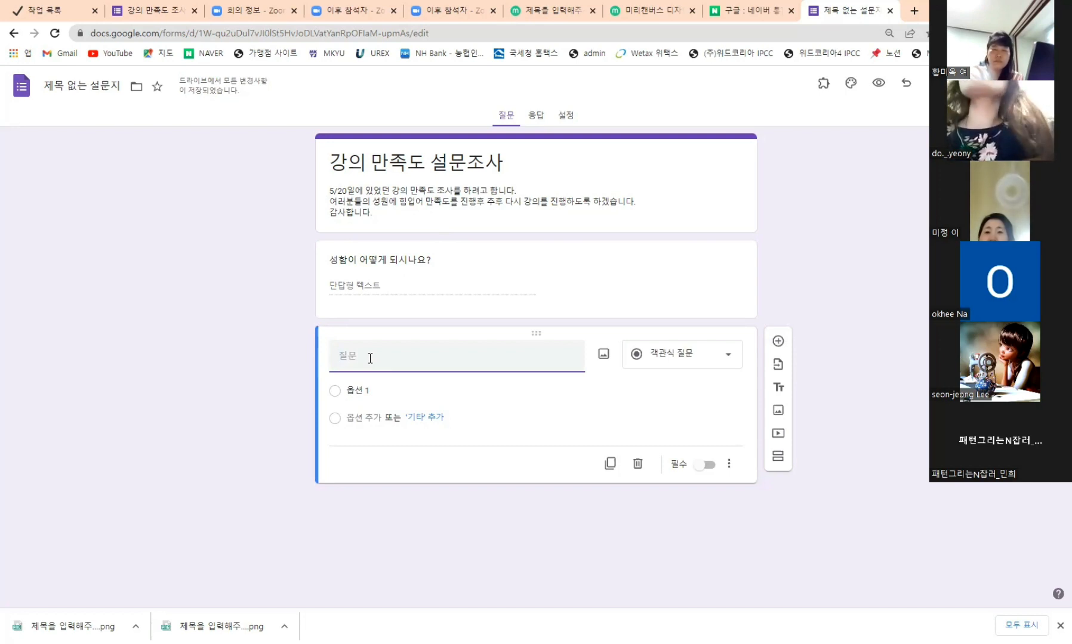
text(청강)
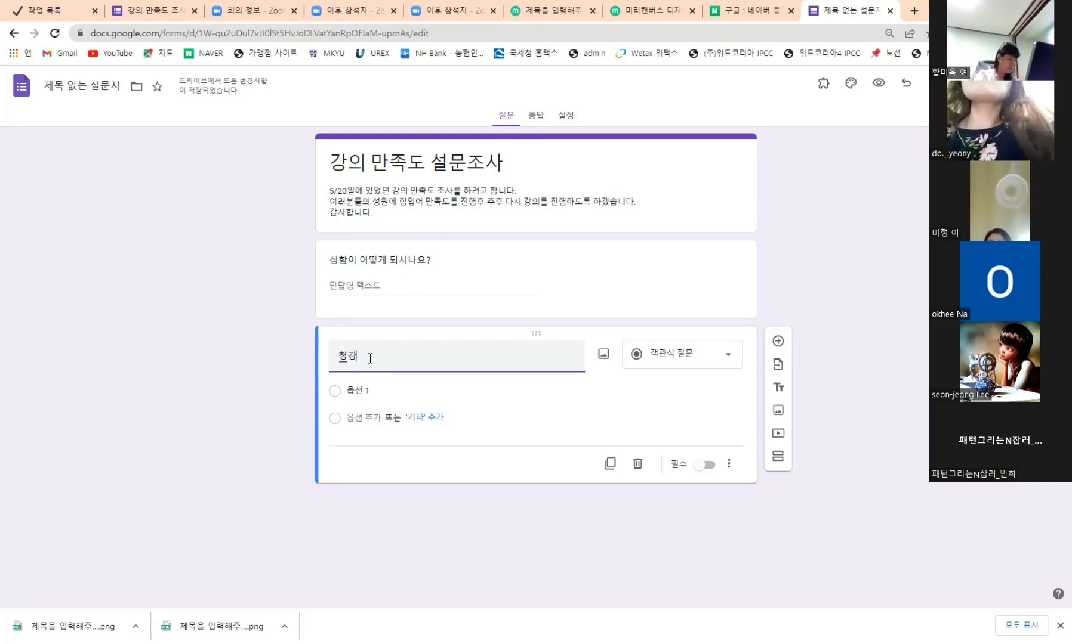
text(하신 날짜는 )
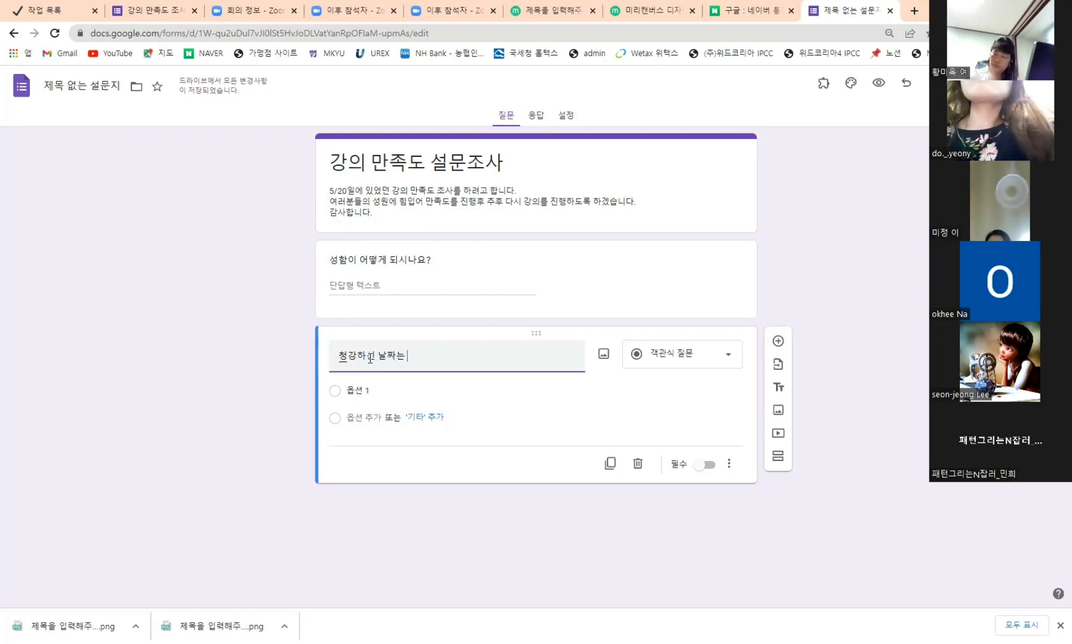
text(언제입니까?)
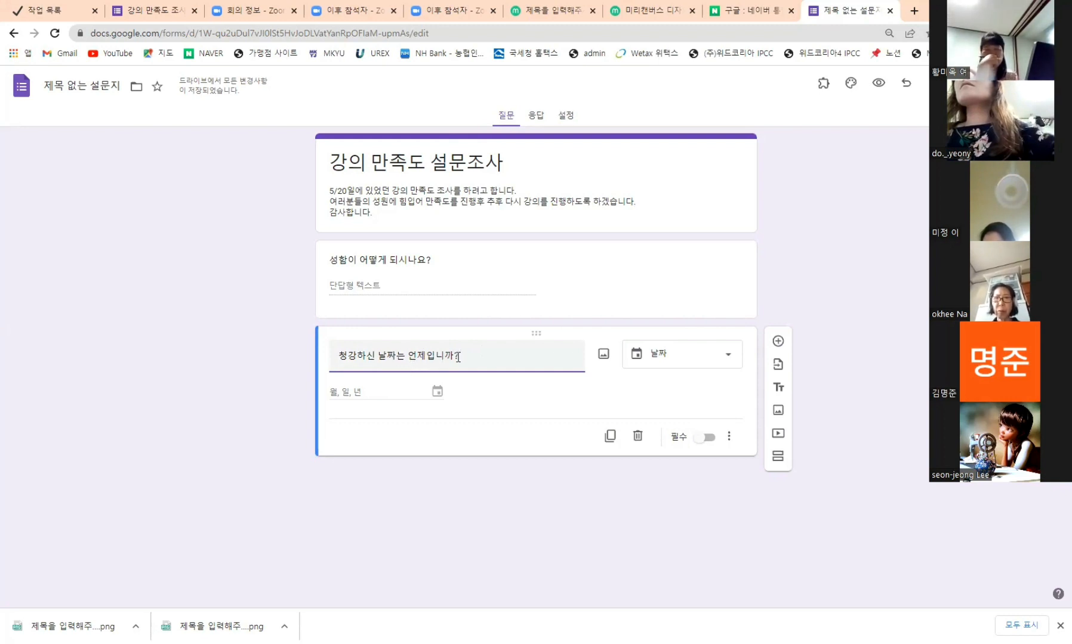
Set the attendance date question's type to 날짜 and mark it as required (필수)
click(664, 362)
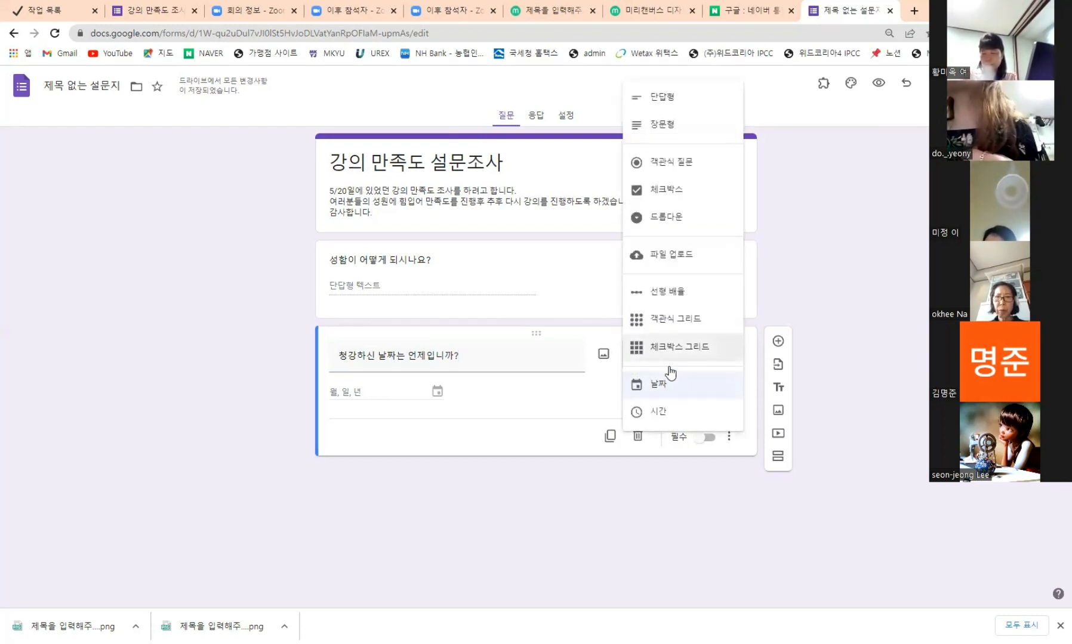
click(658, 394)
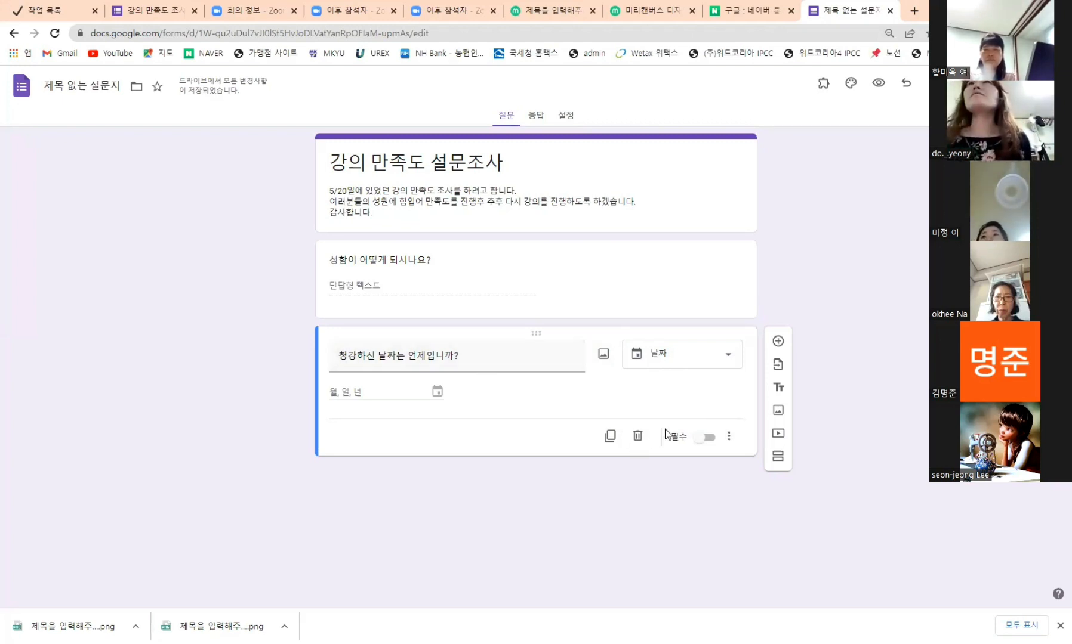
click(704, 439)
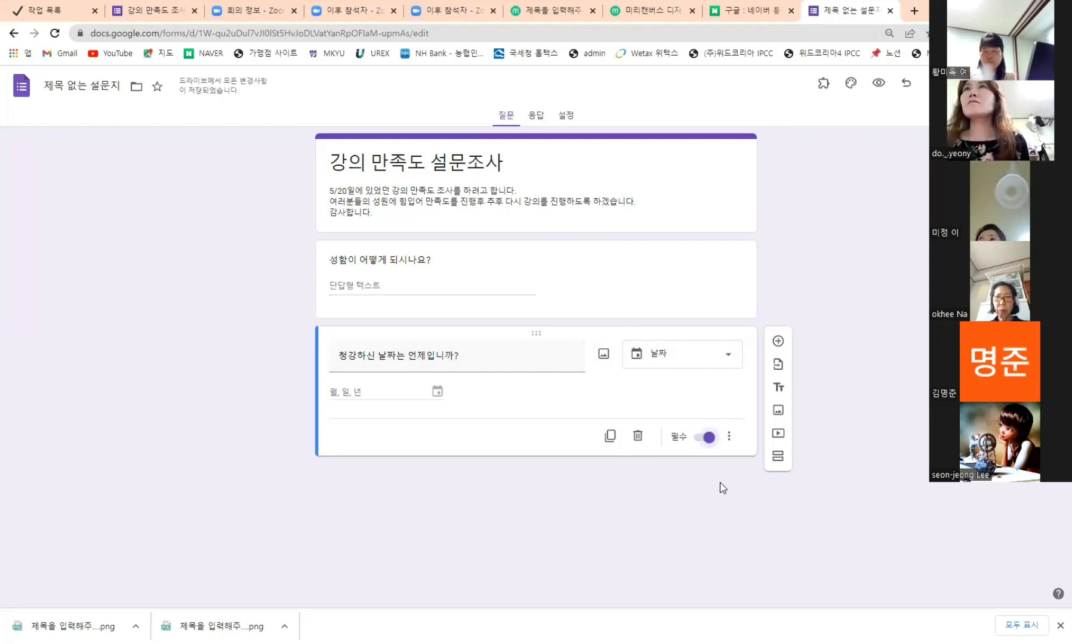
Add a third question titled "전체적인 만족도는 어떠셨나요?" below the date question
click(779, 344)
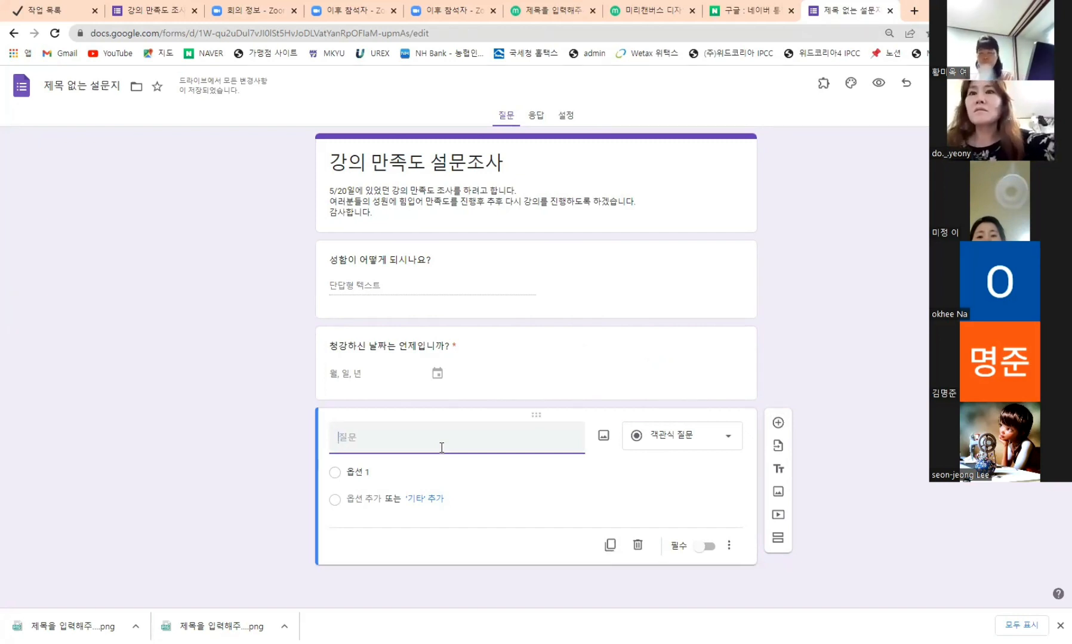
text(전체적인)
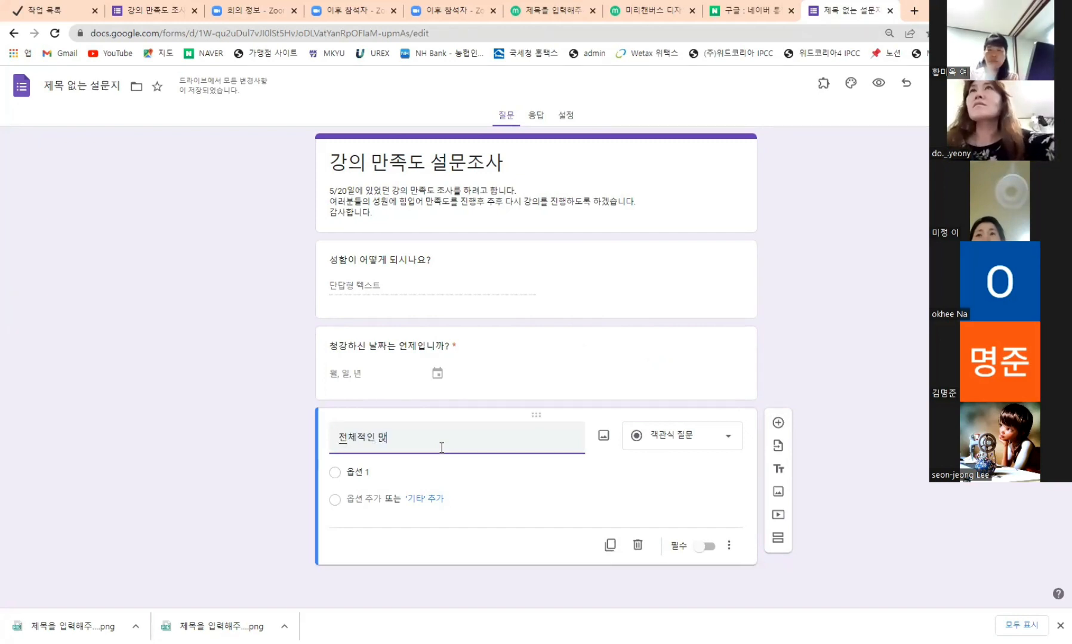
text( 만족도는 어떠셨나요)
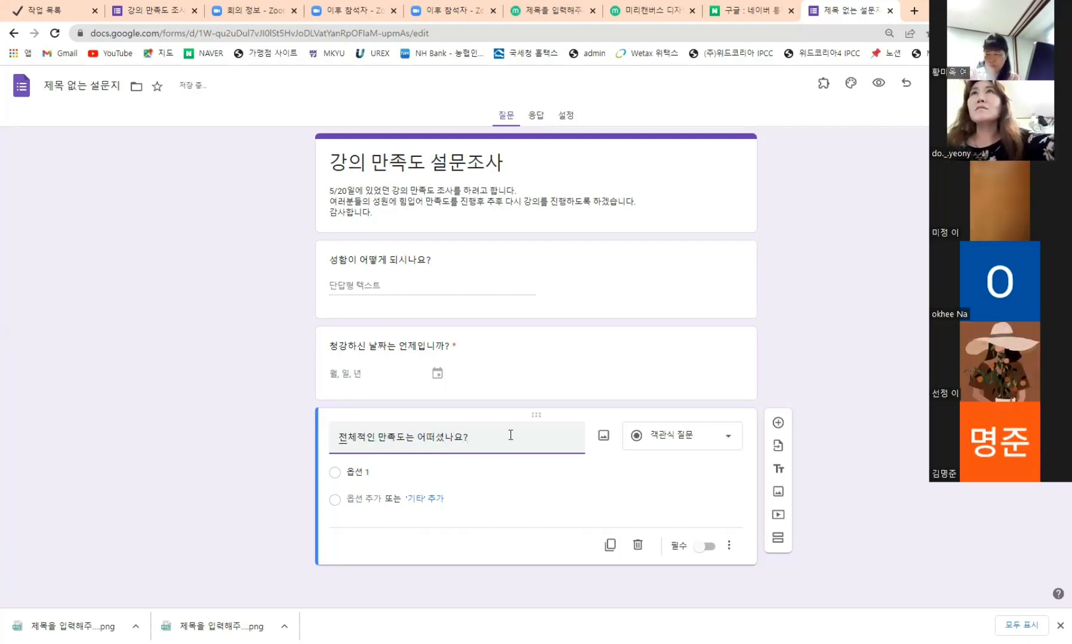
text(?)
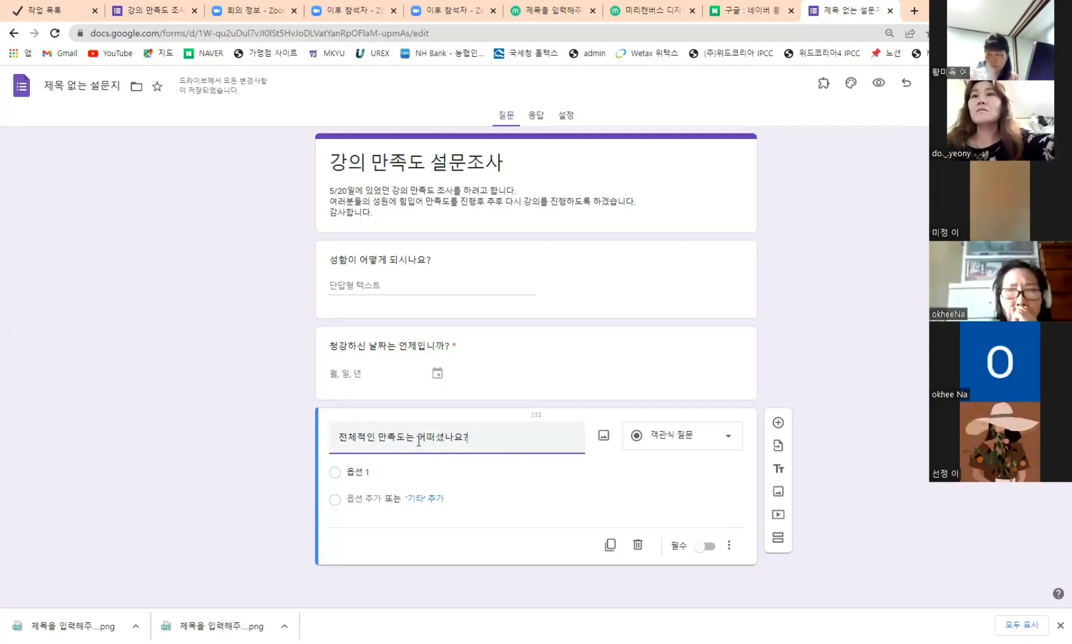
Set the overall satisfaction question's type to 선형 배율 with a scale from 1 to 5
click(656, 444)
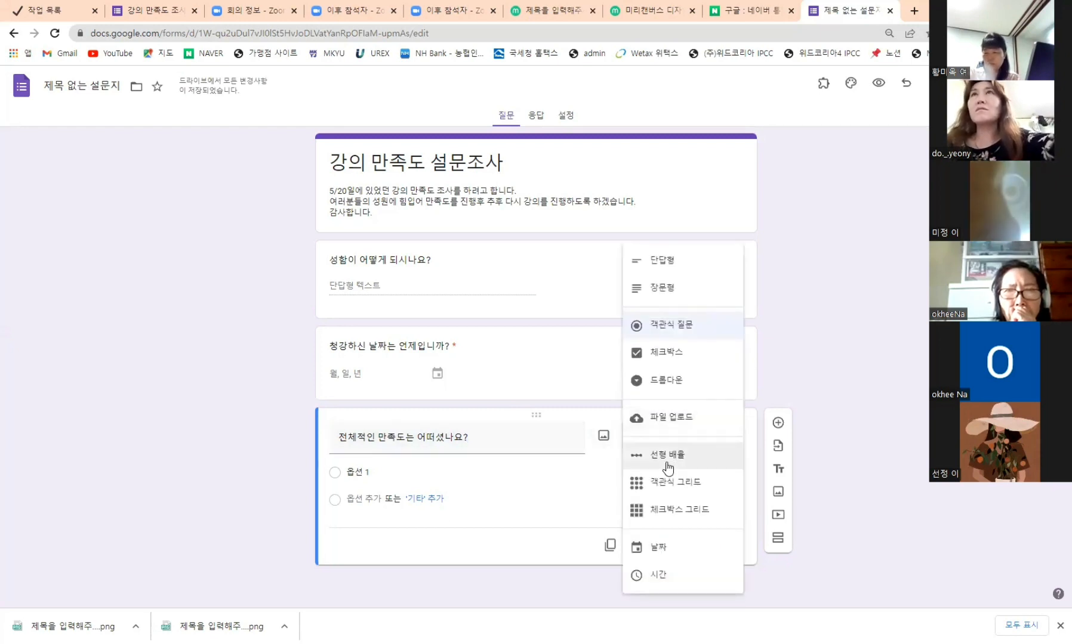
click(669, 462)
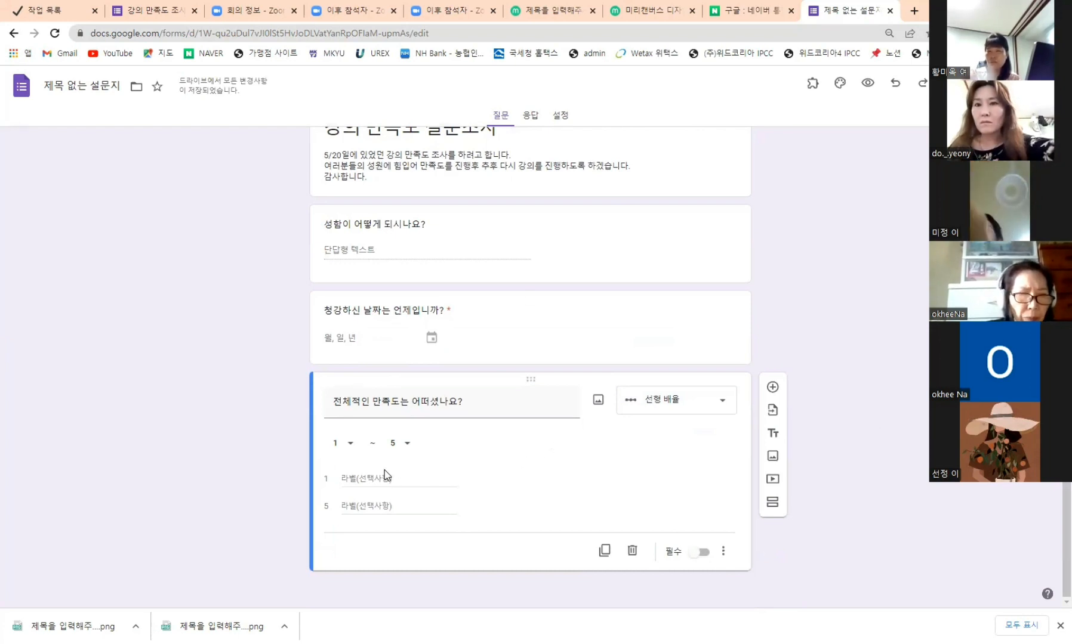
click(407, 443)
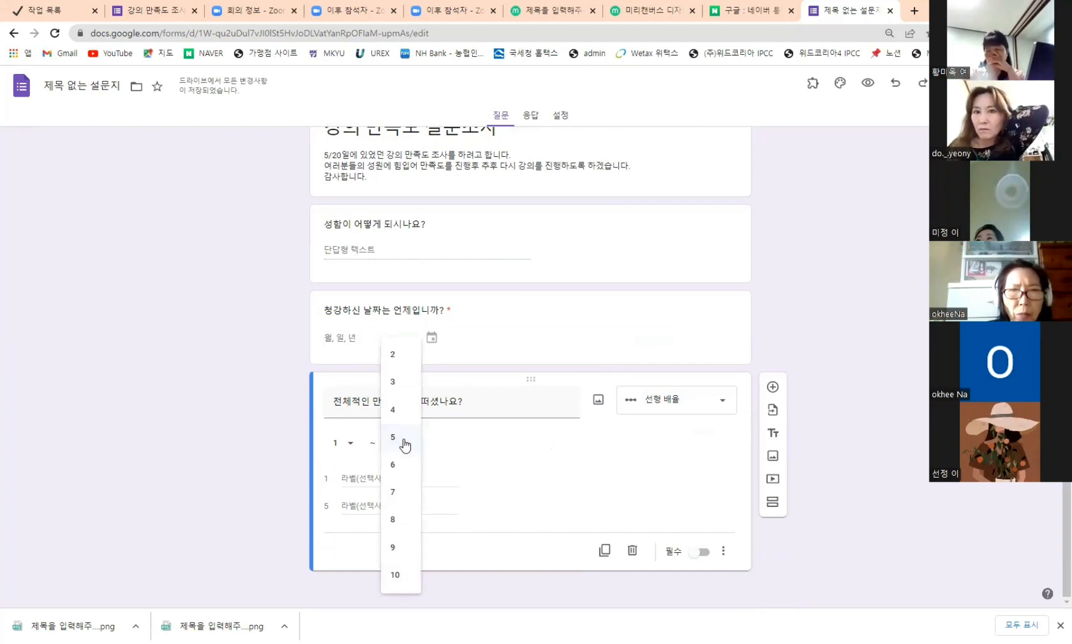
click(404, 444)
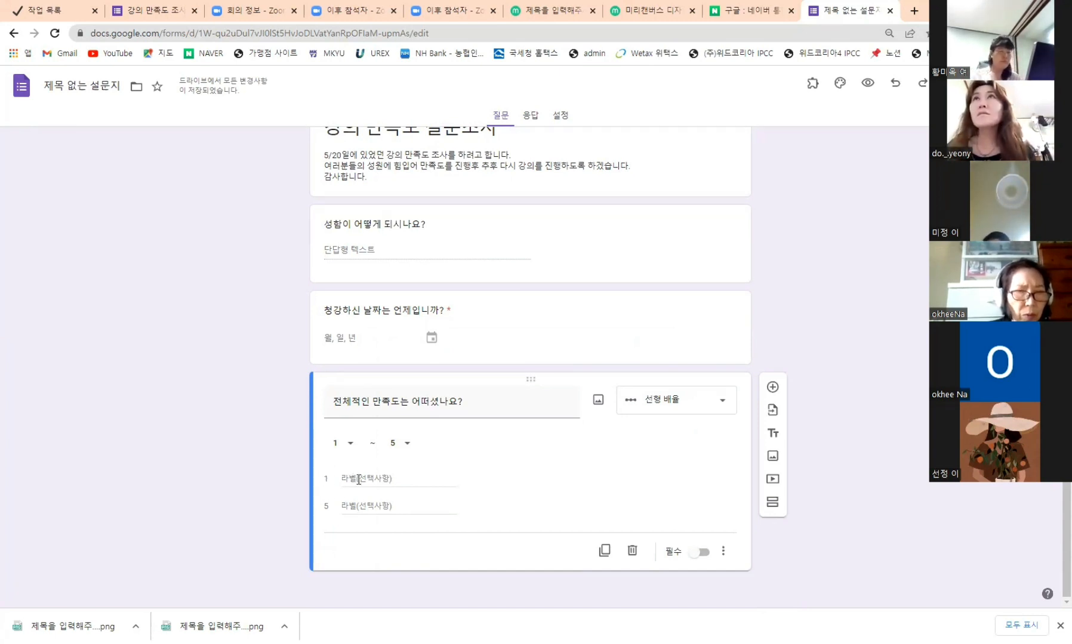
Label the satisfaction scale's 1 end "불만족" and its 5 end "만족"
click(358, 479)
text(뷔)
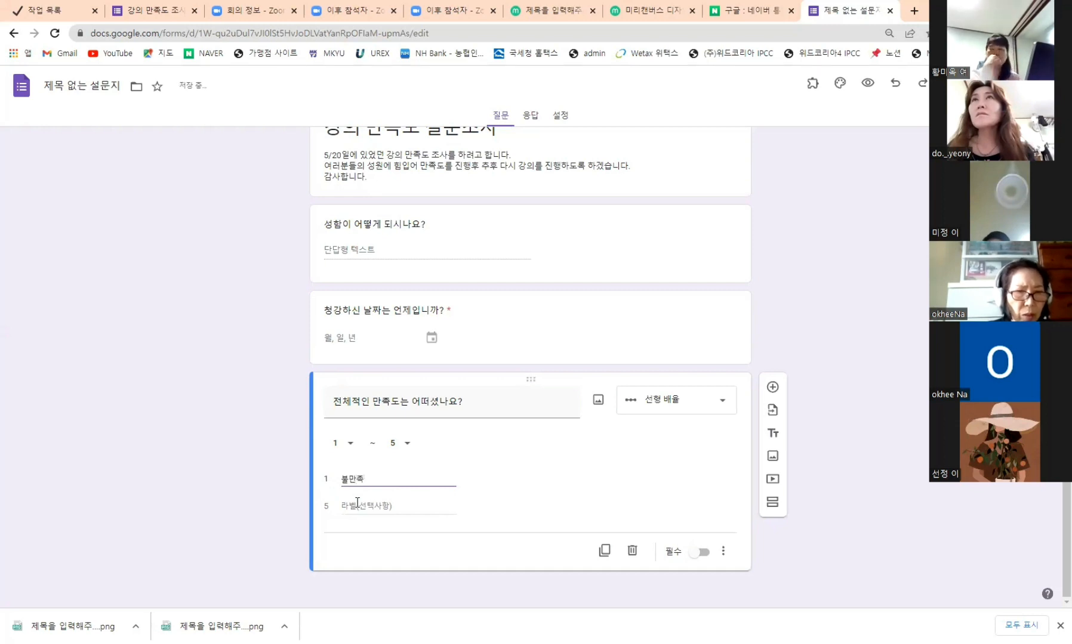
click(358, 505)
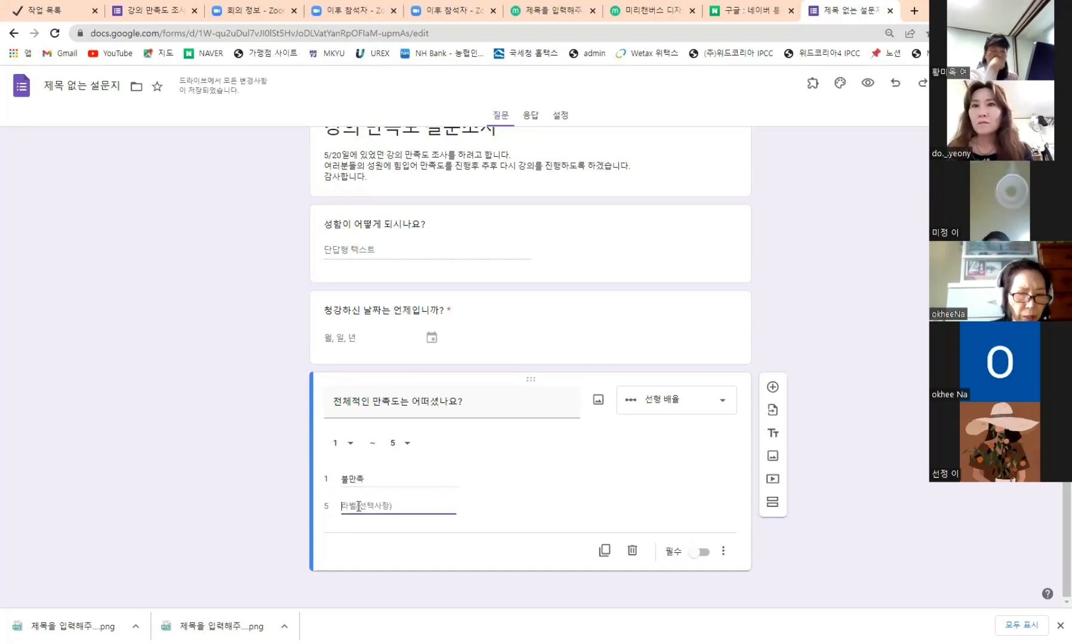
text(만족)
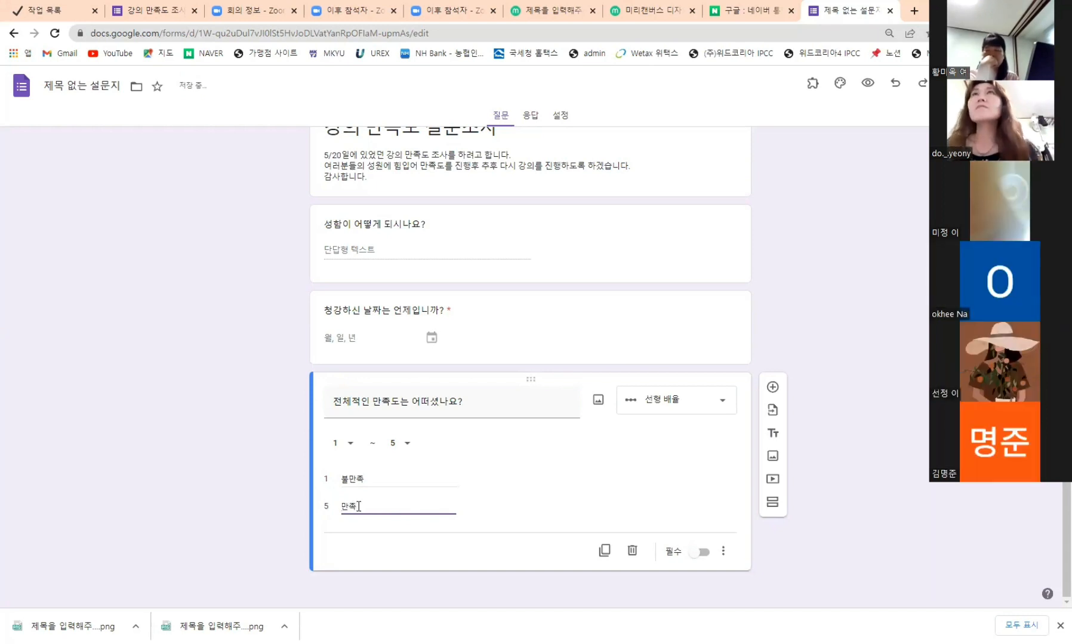
click(486, 492)
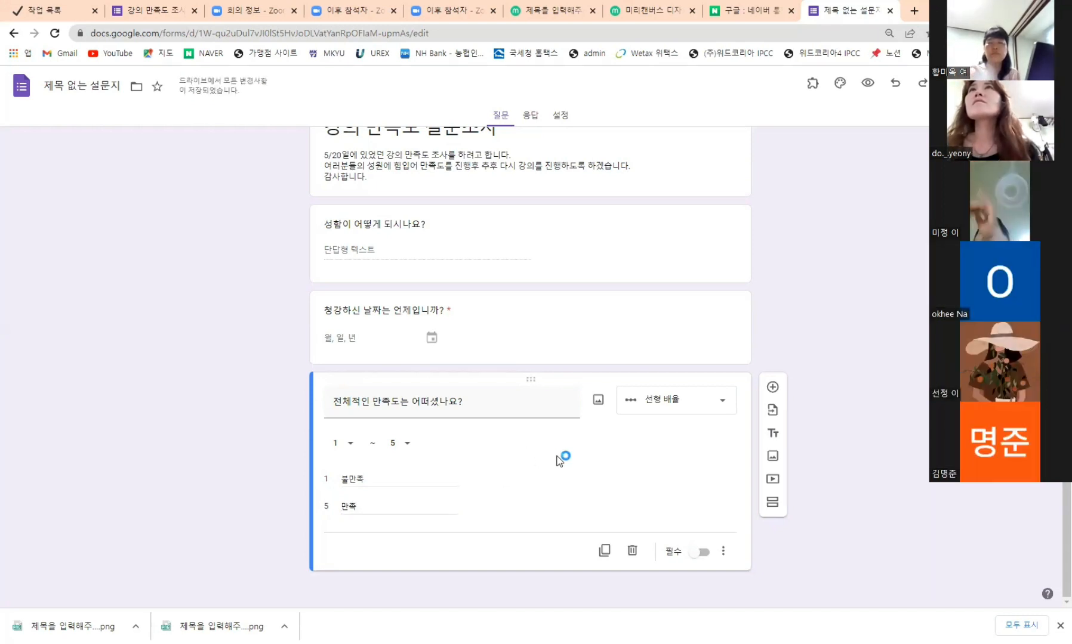
Preview the survey, try ratings 2 through 5 on the overall satisfaction scale, and return to editing the form
scroll(567, 463, up, 1)
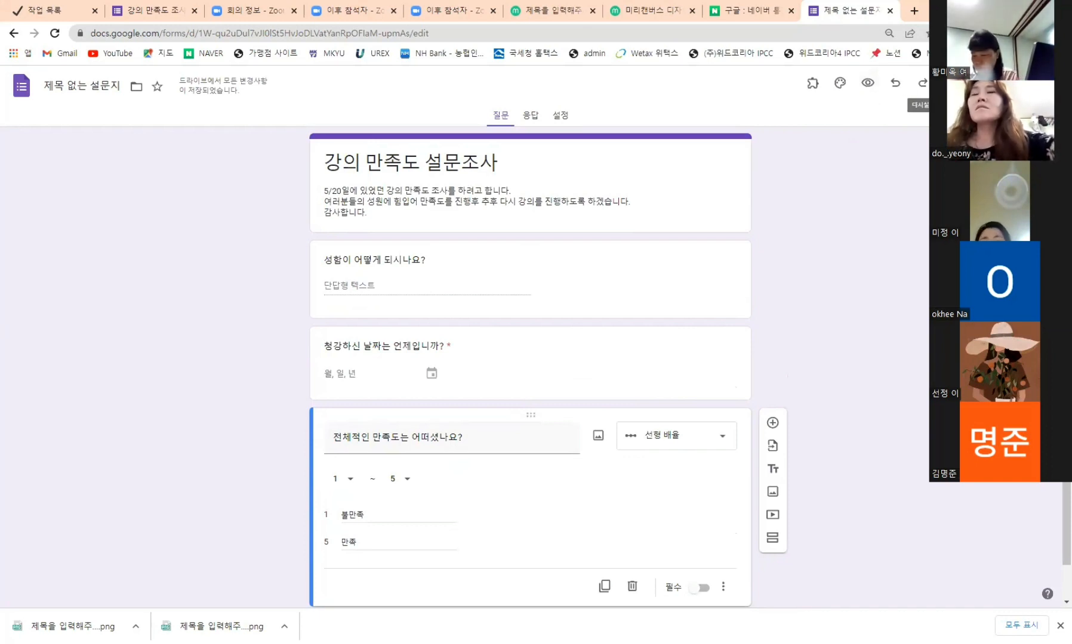
click(869, 83)
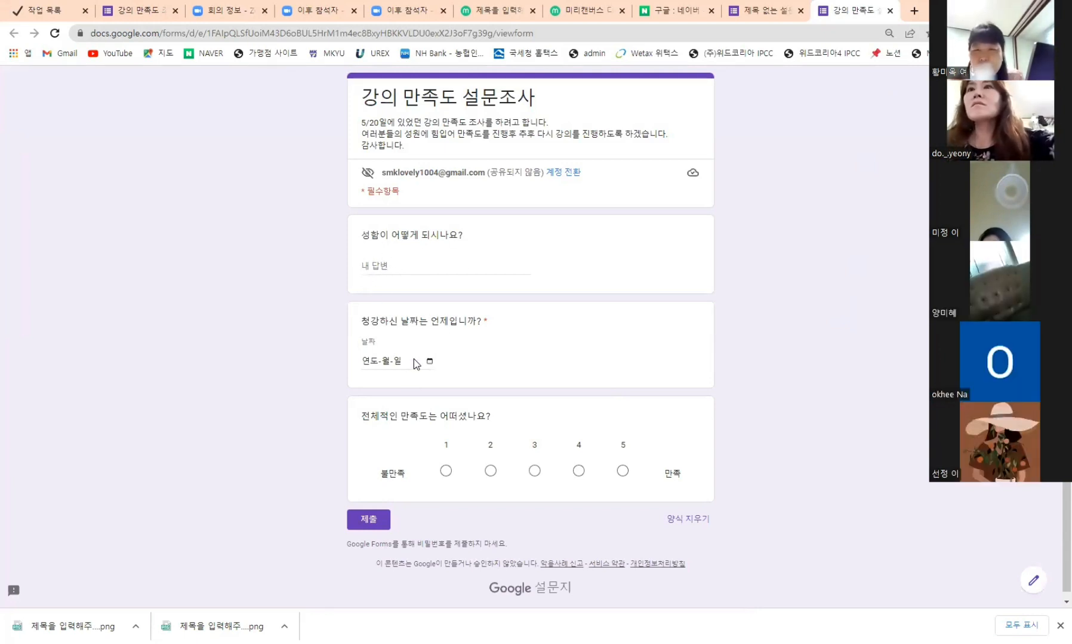
click(491, 472)
click(535, 471)
click(578, 471)
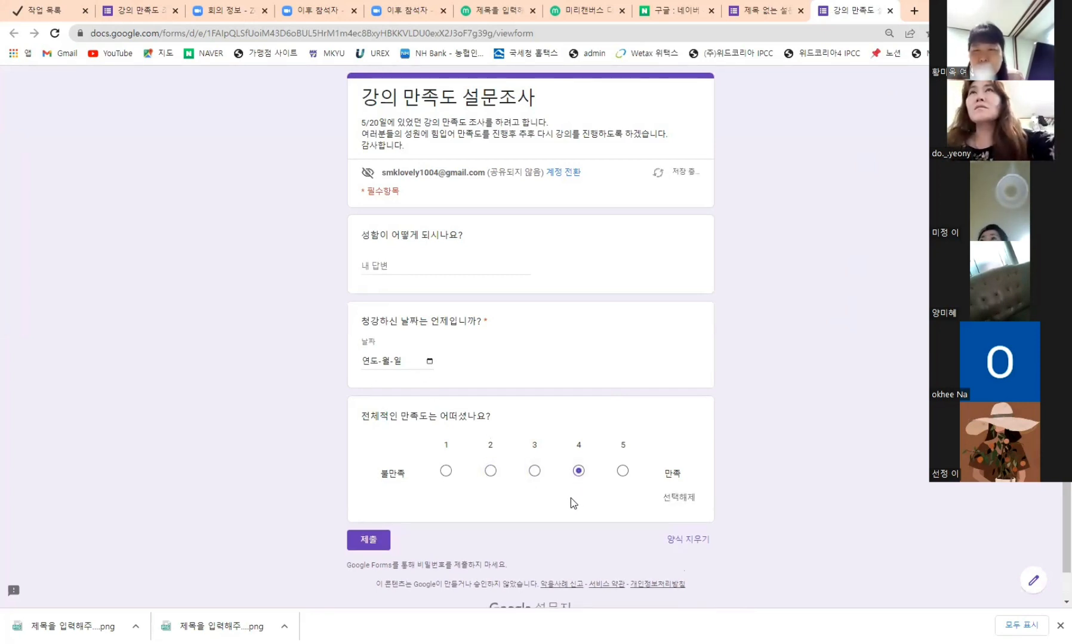
click(622, 473)
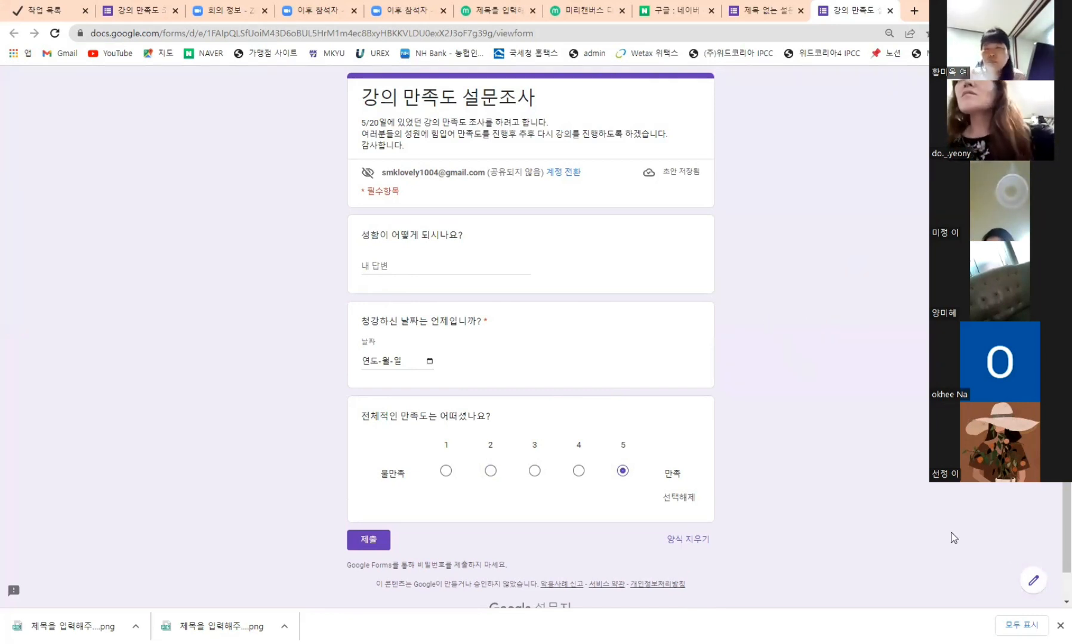
click(1034, 582)
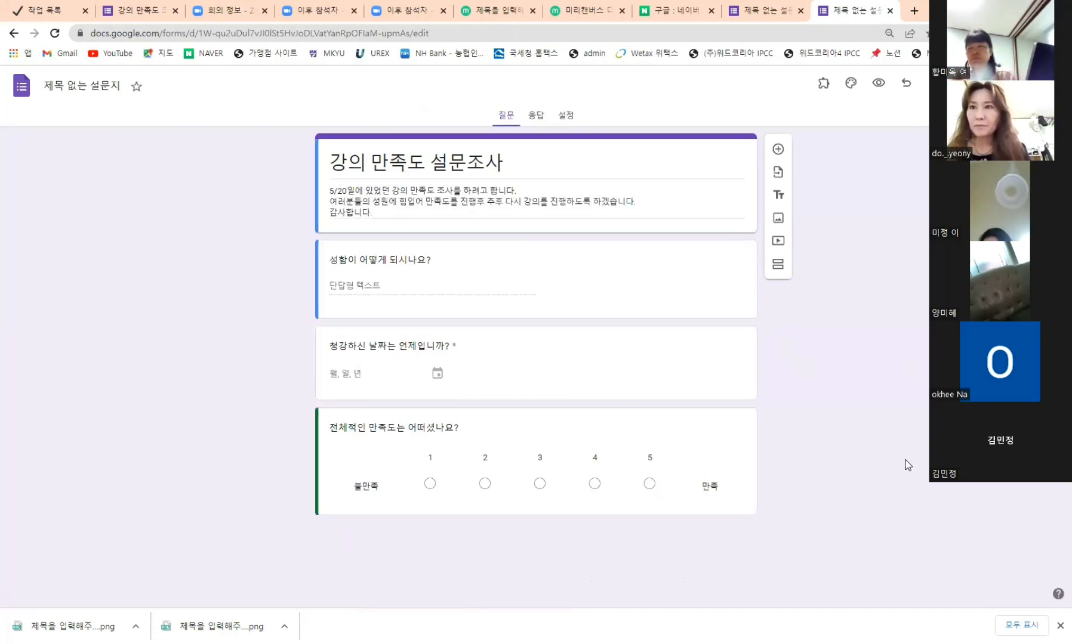
Add a fourth question titled "세부적인 만족도는 어떠셨나요?" below the overall satisfaction question
click(732, 432)
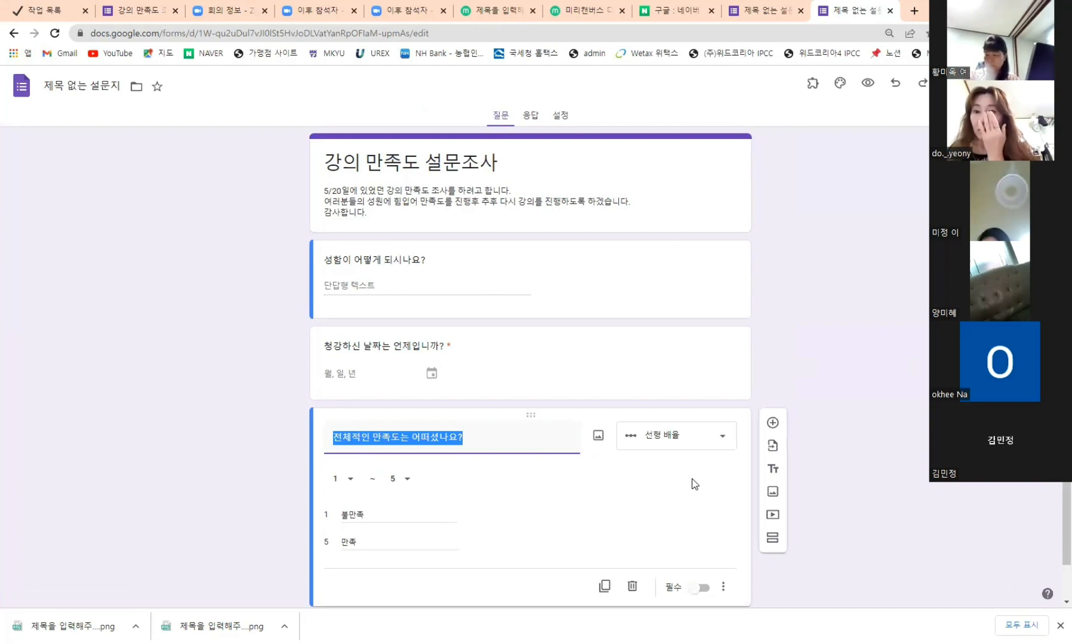
click(773, 422)
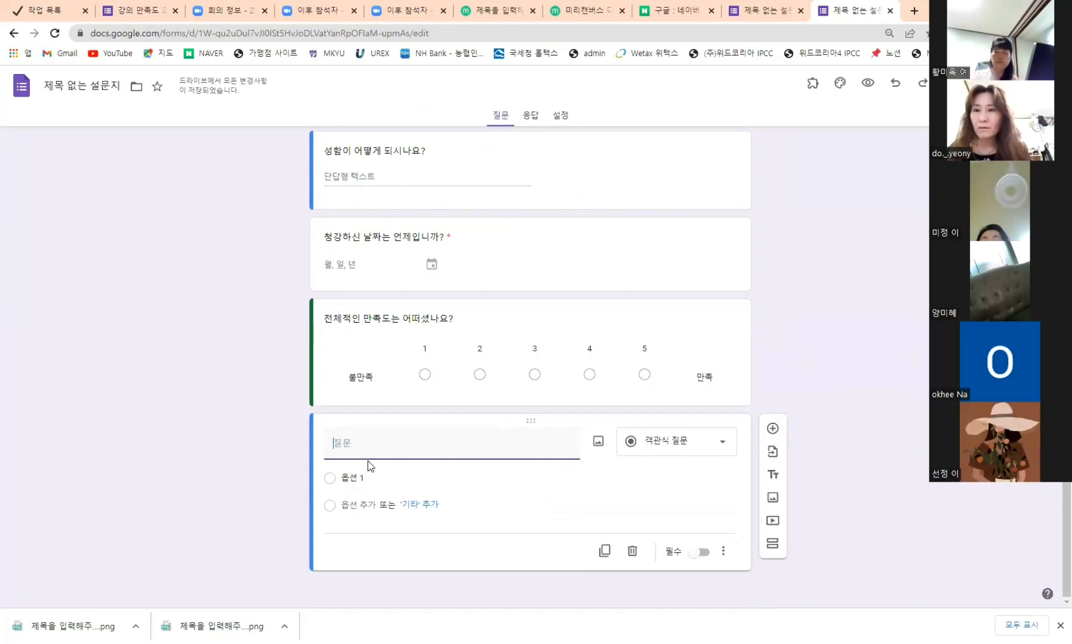
text(세부적인 때)
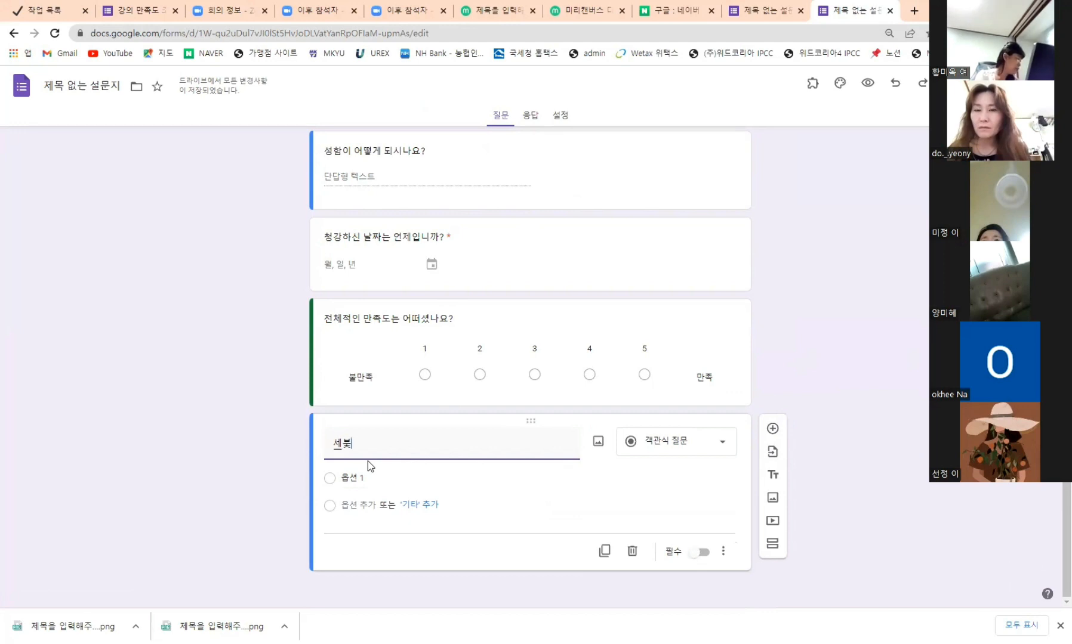
text(족되)
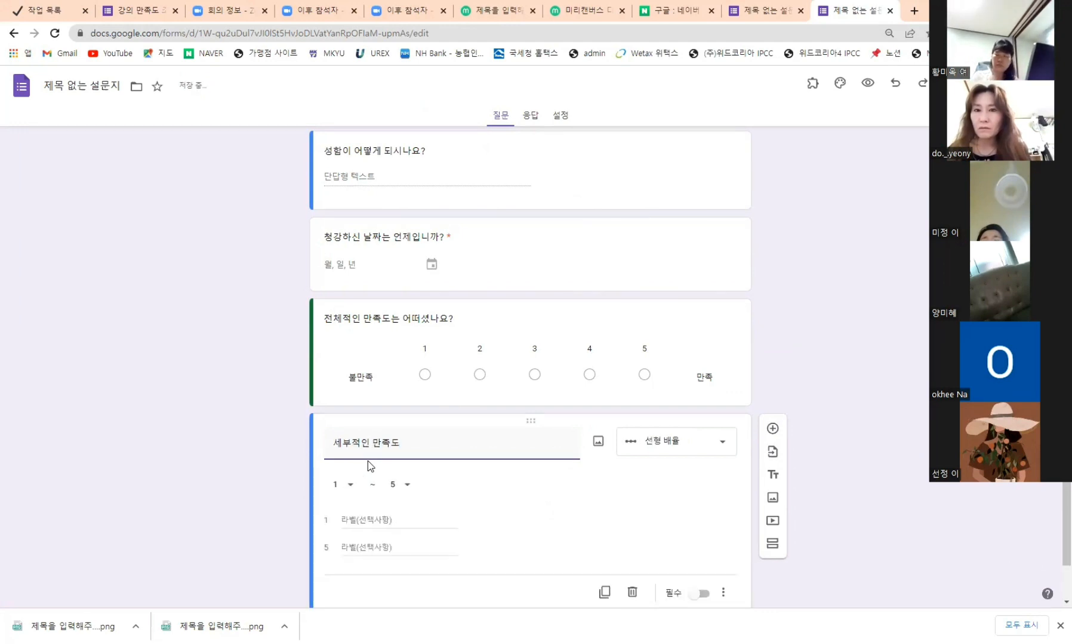
text(는 어떠)
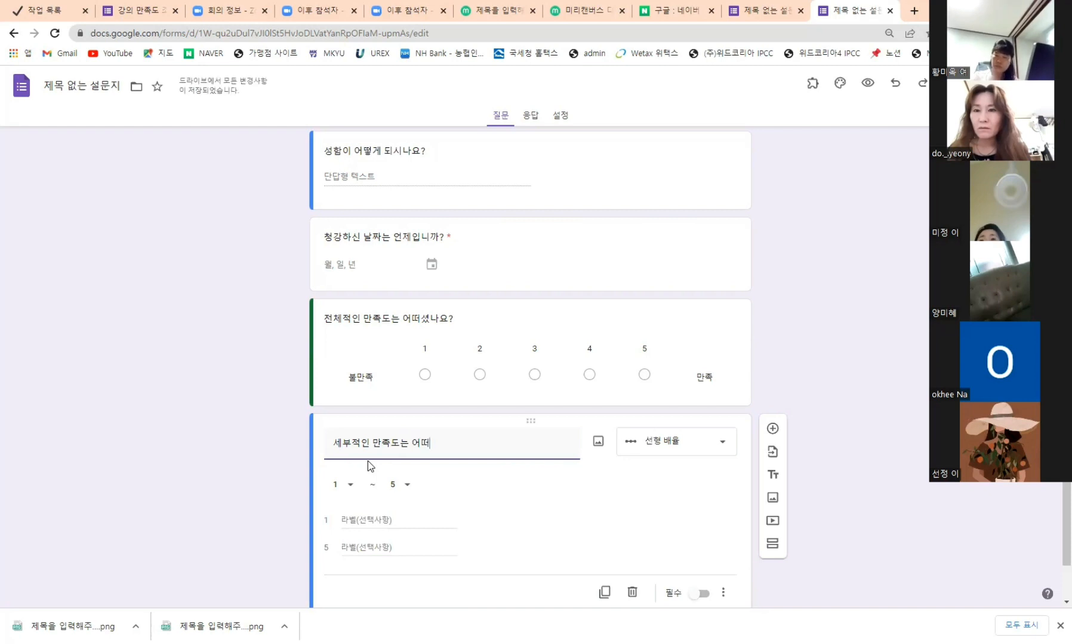
text(셧나요)
key(BackSpace)
key(BackSpace)
key(BackSpace)
key(BackSpace)
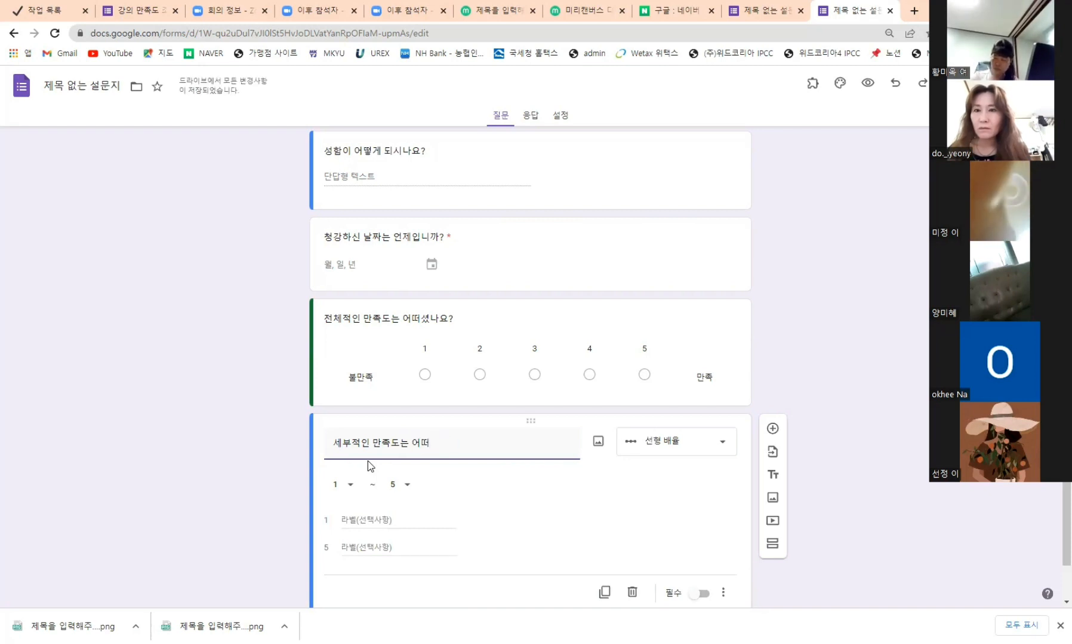
text(셨나요?)
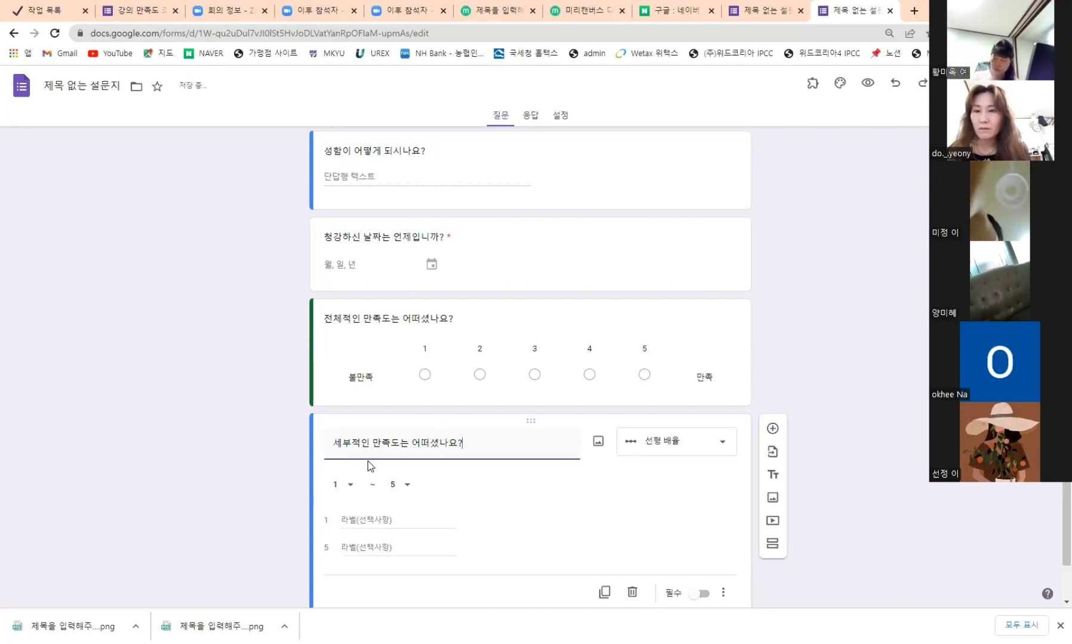
click(544, 513)
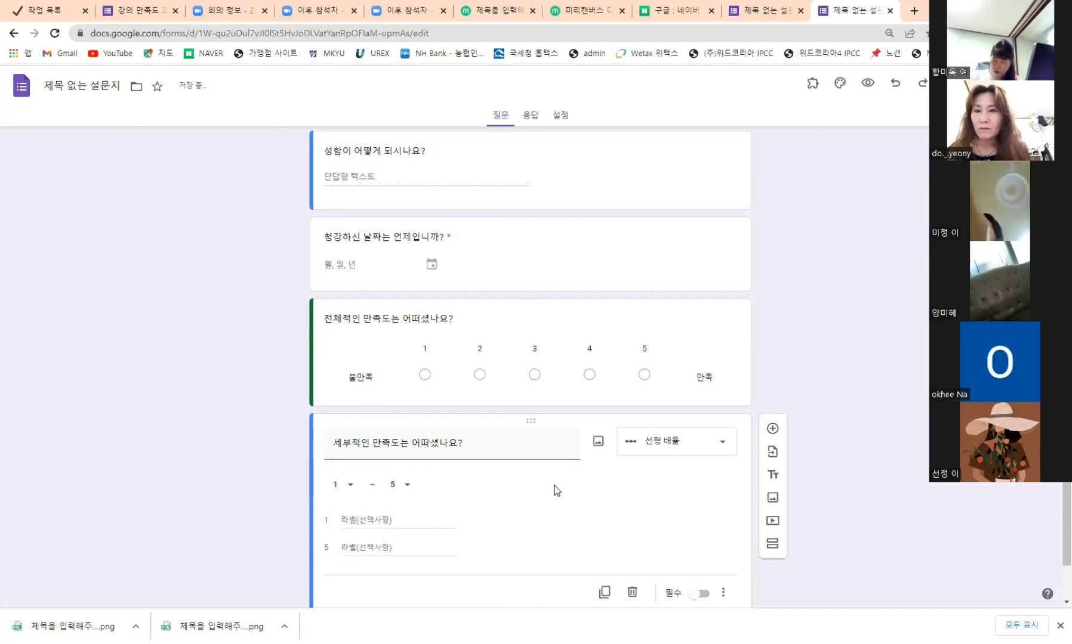
Change the detailed satisfaction question's type to 객관식 그리드
click(683, 444)
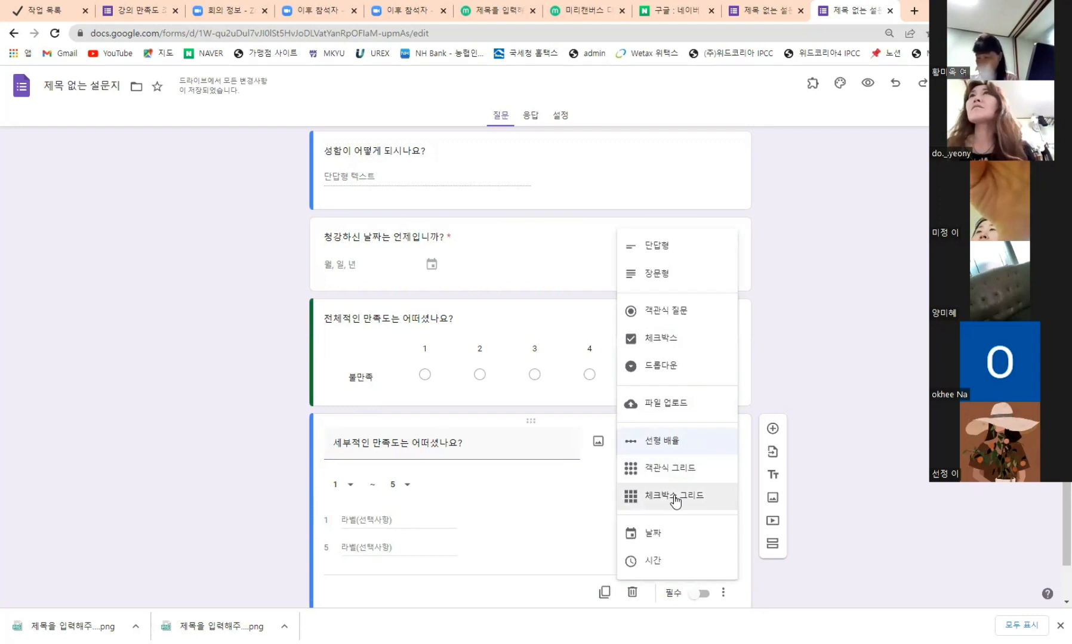
click(669, 474)
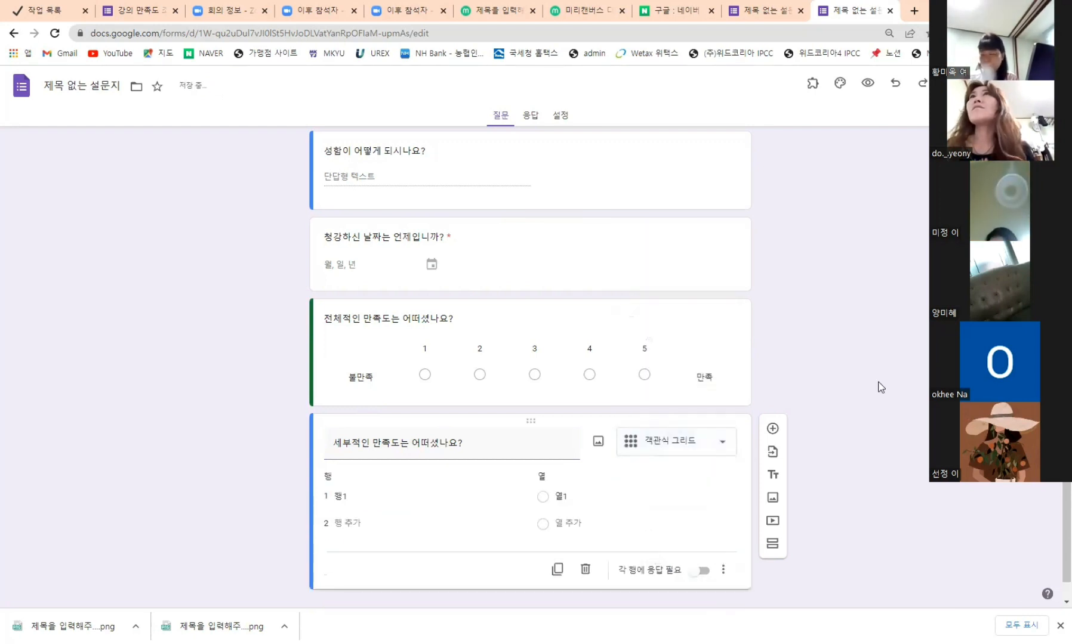
scroll(874, 388, down, 1)
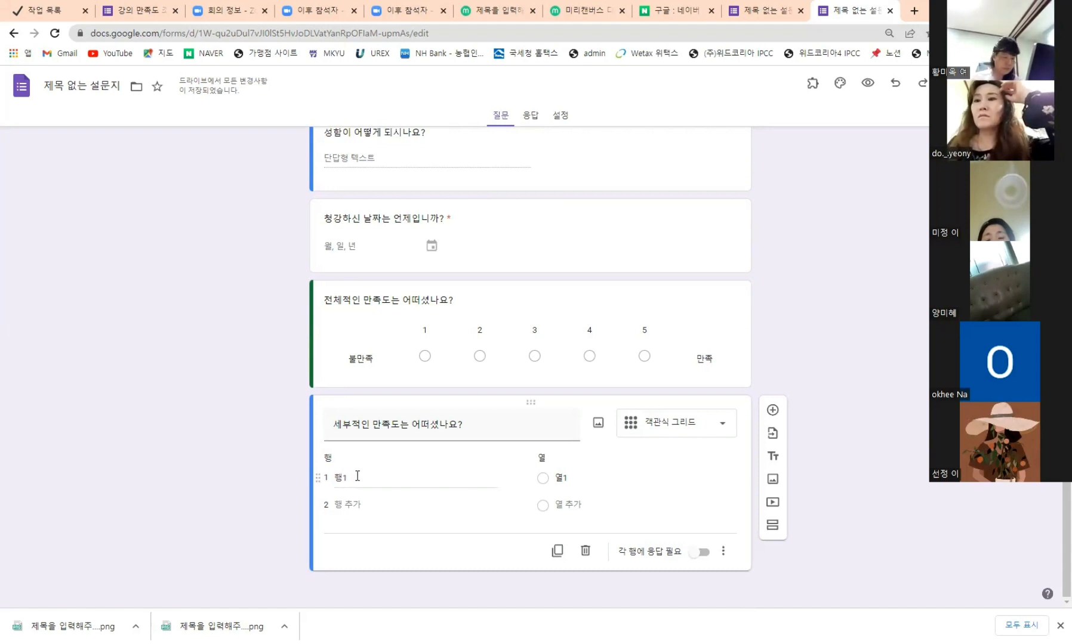
Fill the detailed satisfaction grid with four rows: "강의내용", "강의실", "강사" and "운영진"
click(357, 479)
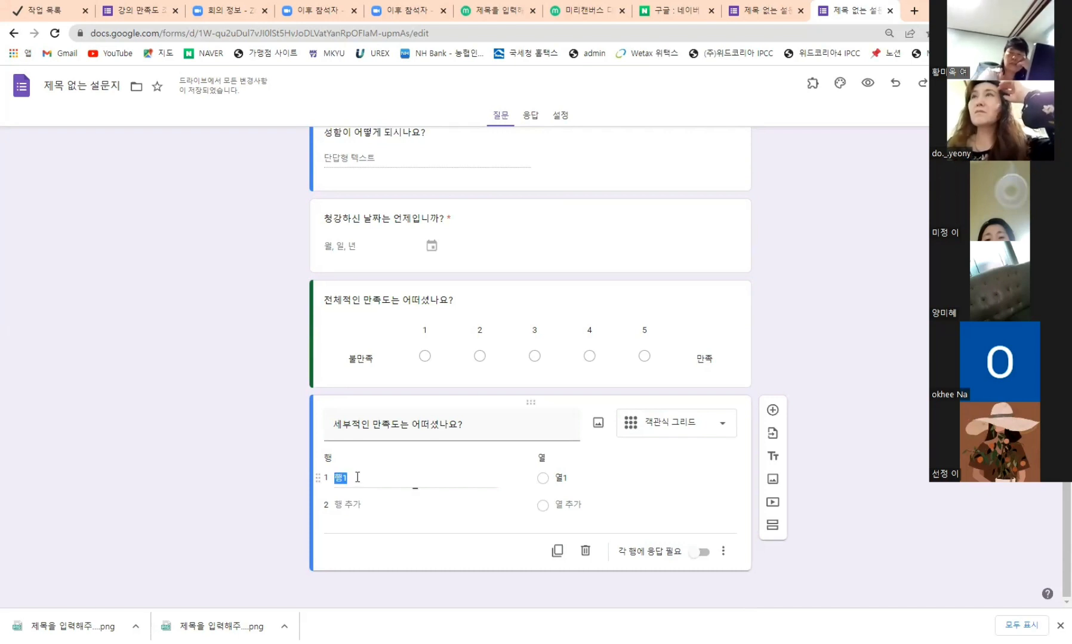
text(강의)
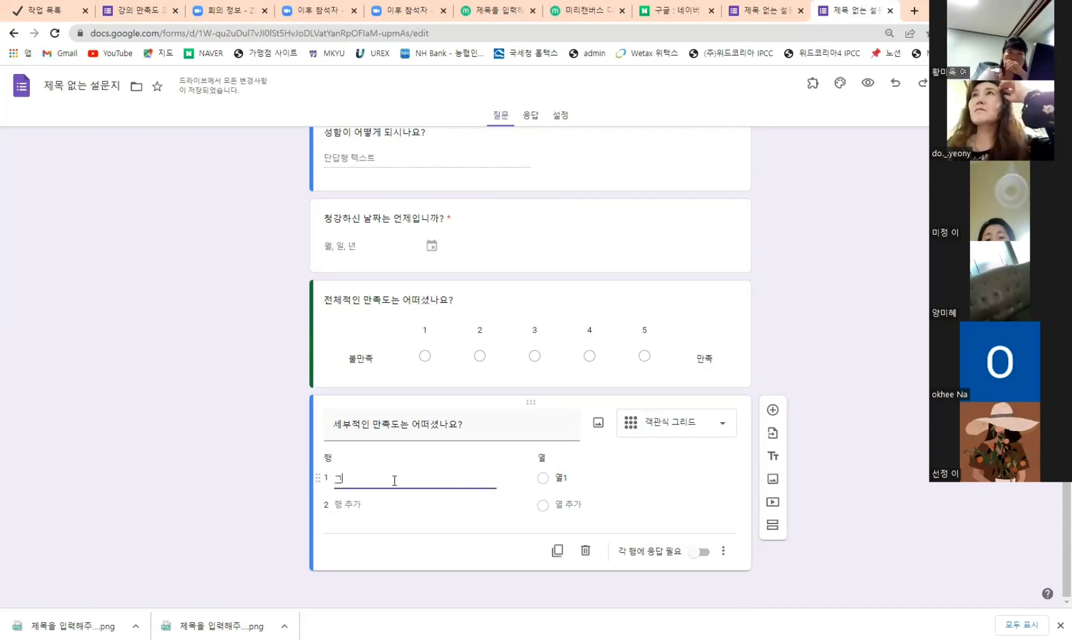
text(내용)
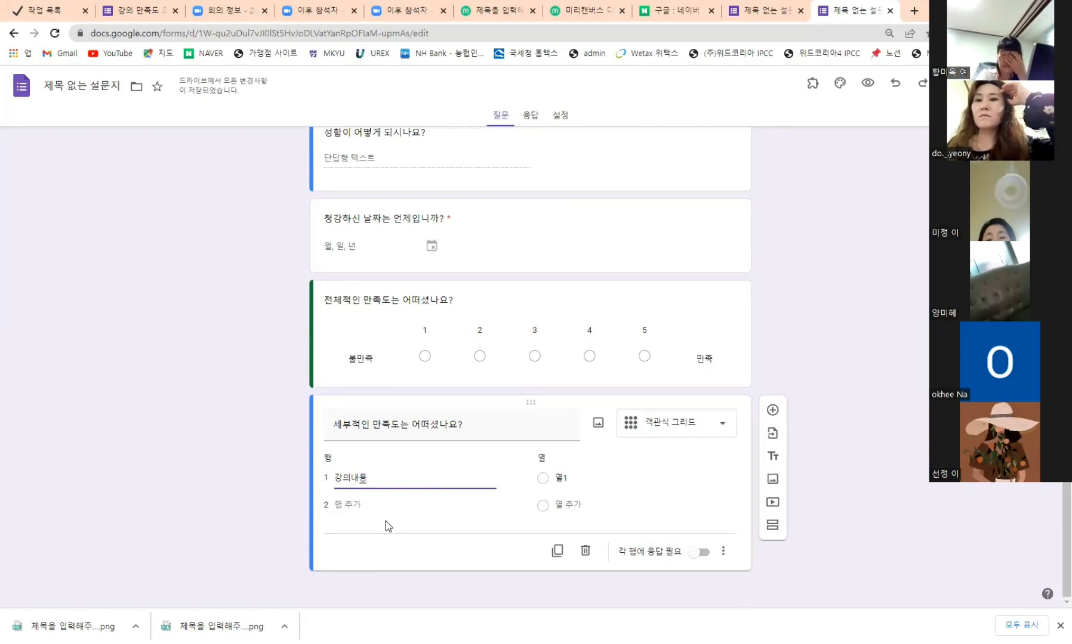
click(345, 505)
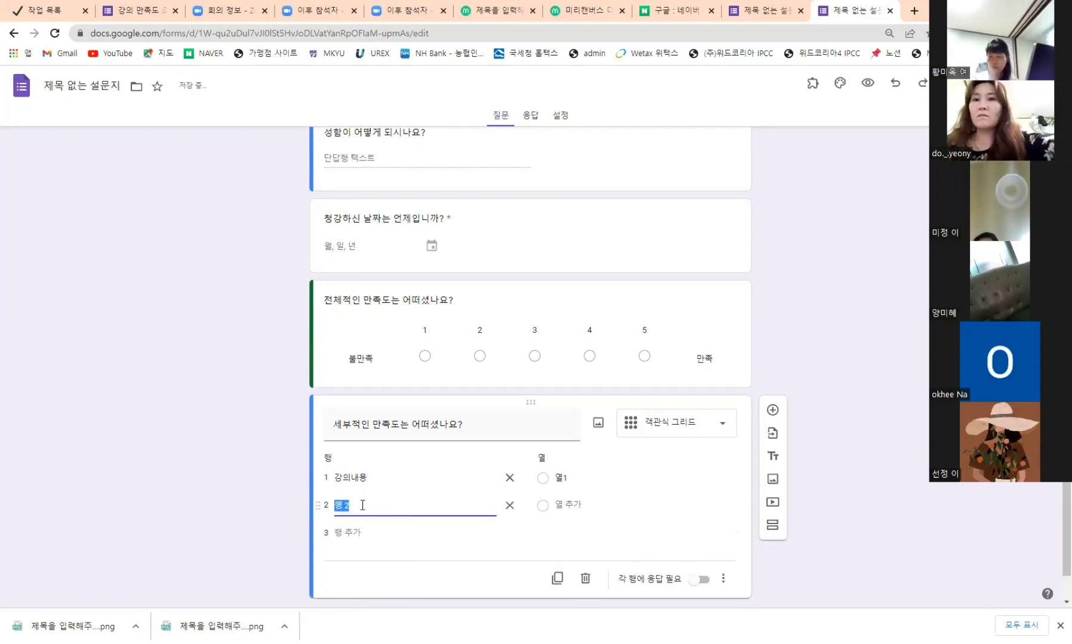
text(강의실)
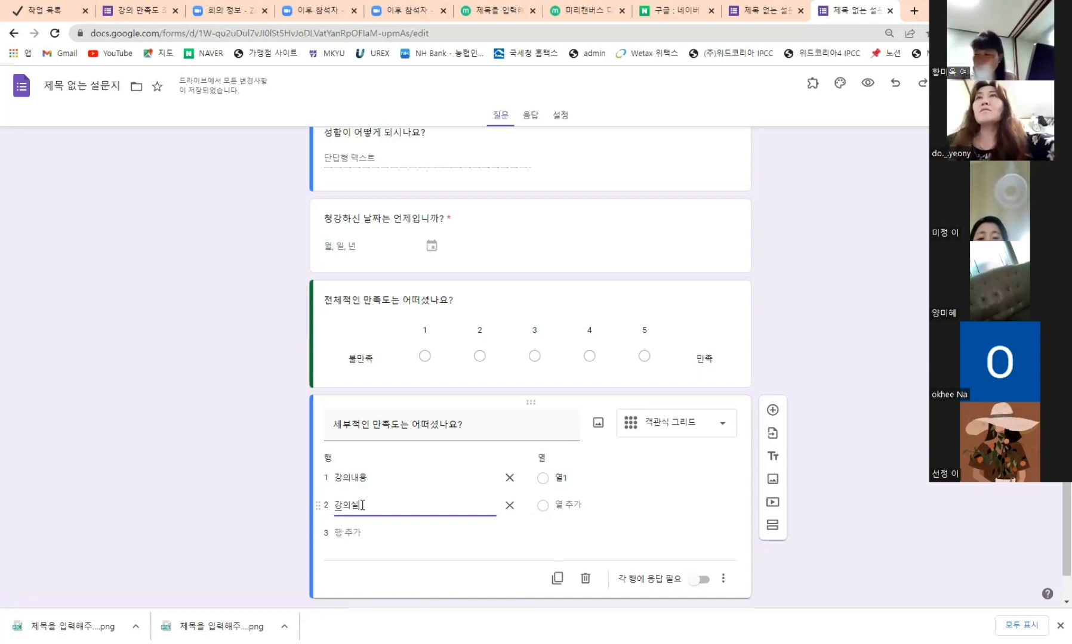
click(353, 533)
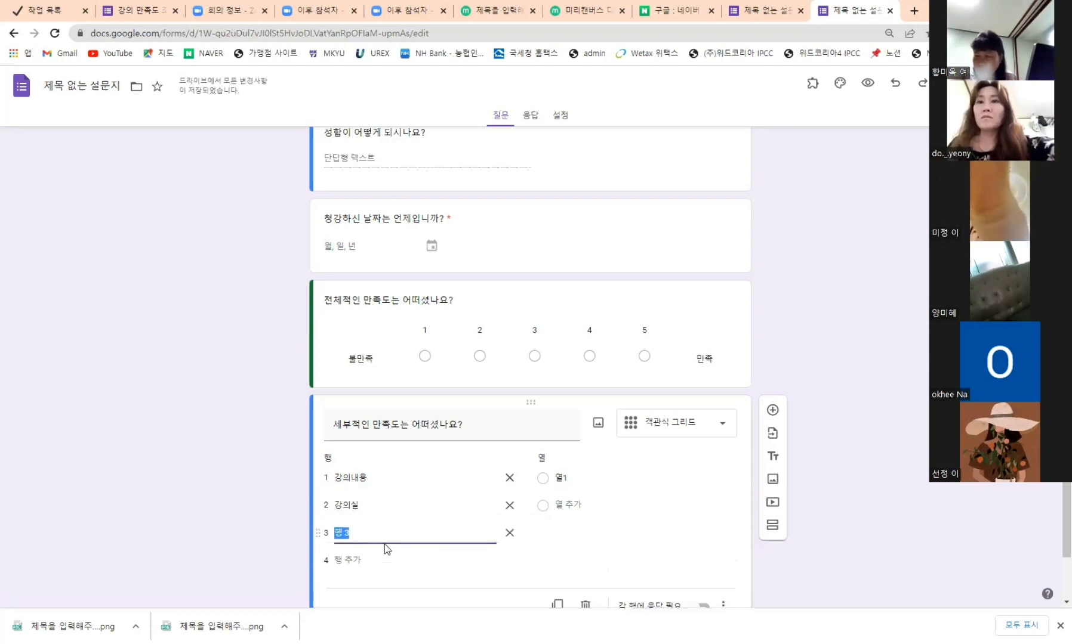
text(강새)
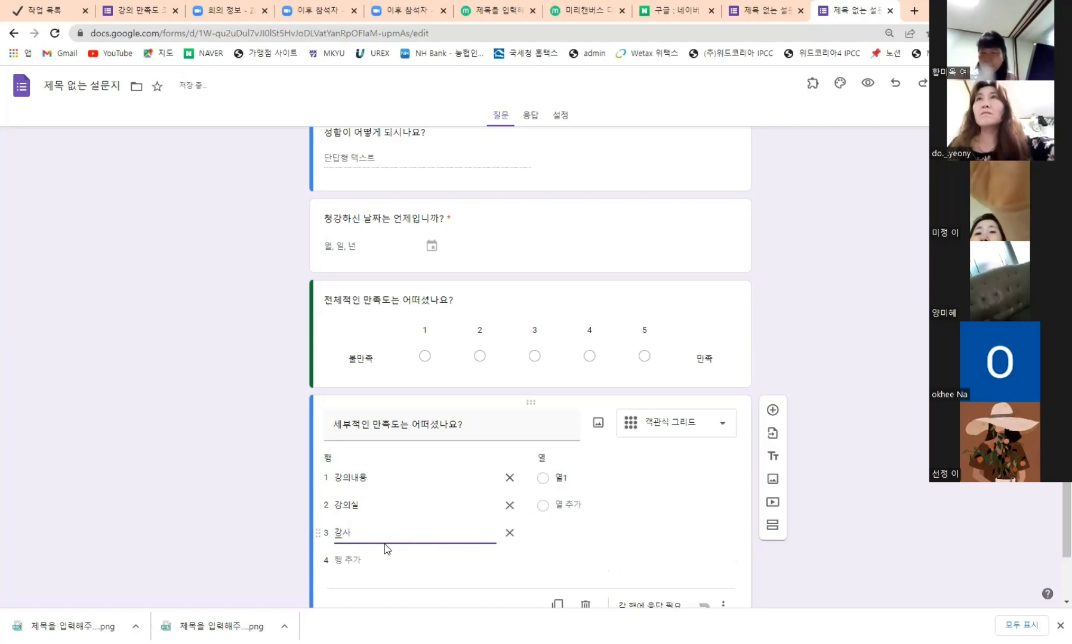
click(360, 561)
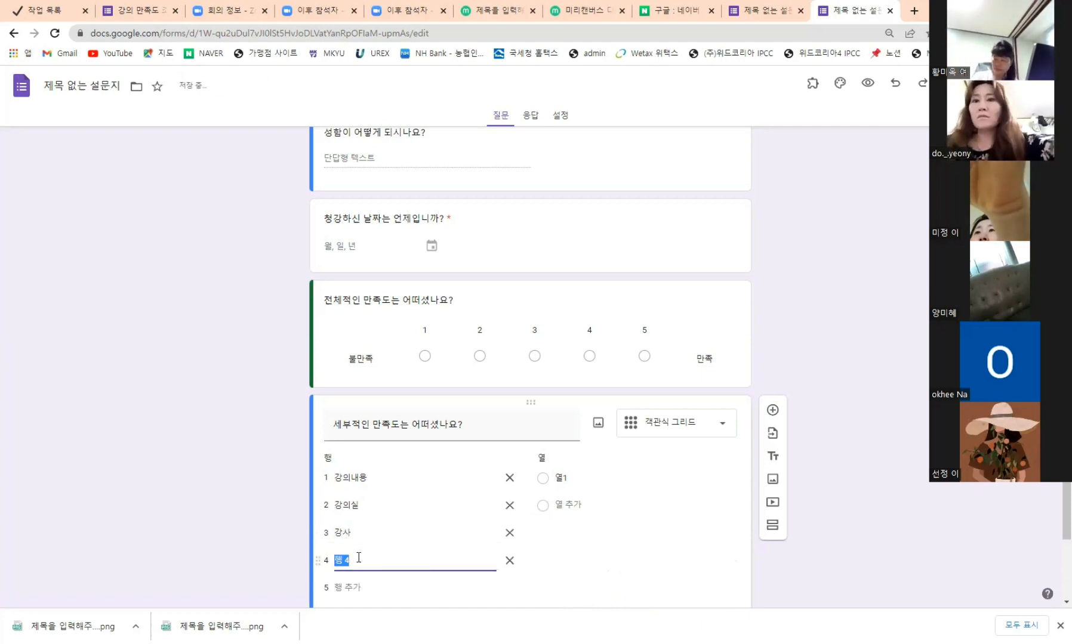
text(운영진)
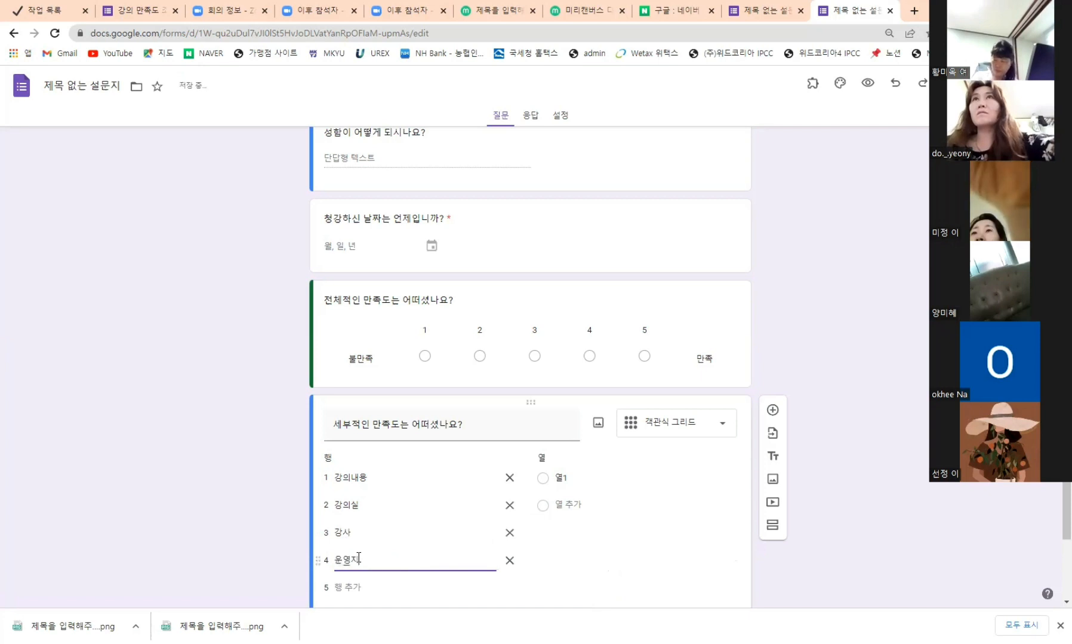
click(884, 458)
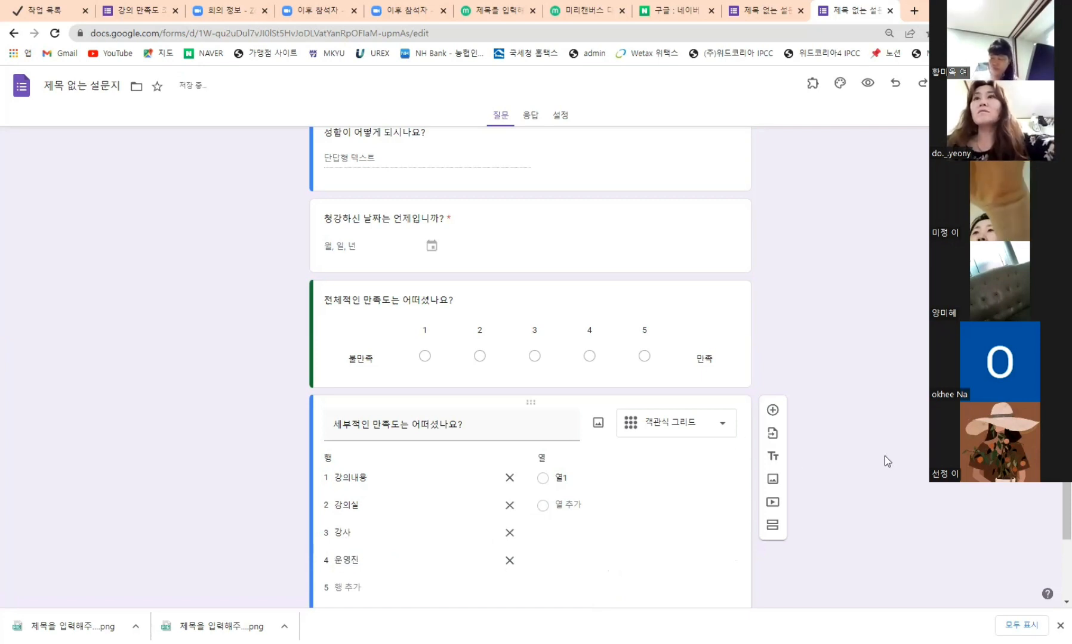
scroll(885, 459, down, 1)
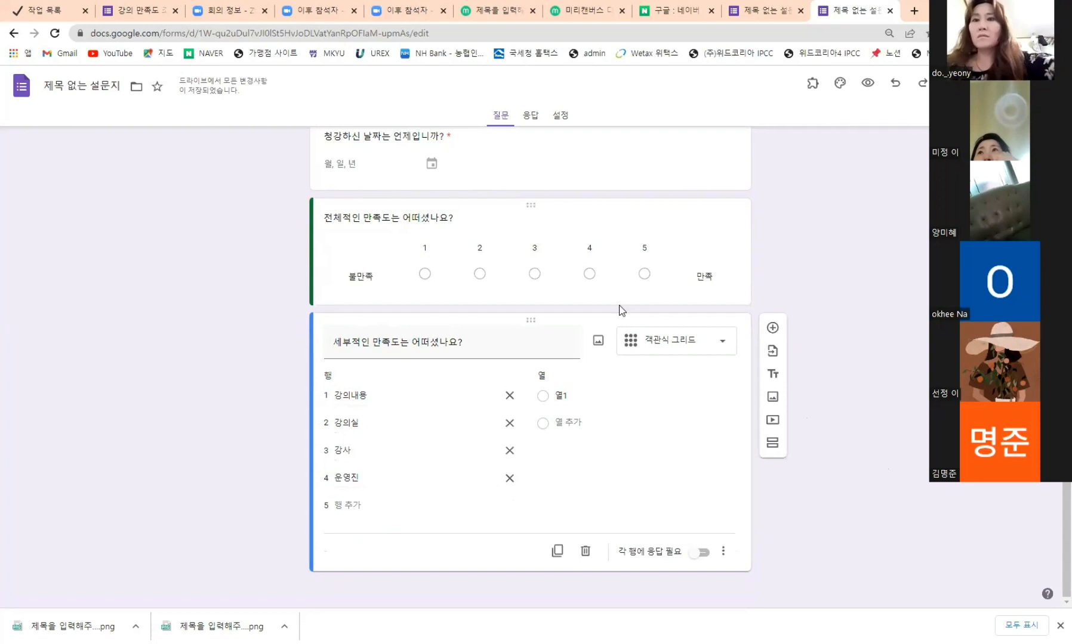
Fill the detailed satisfaction grid with five columns labelled 1, 2, 3, 4 and 5
click(587, 395)
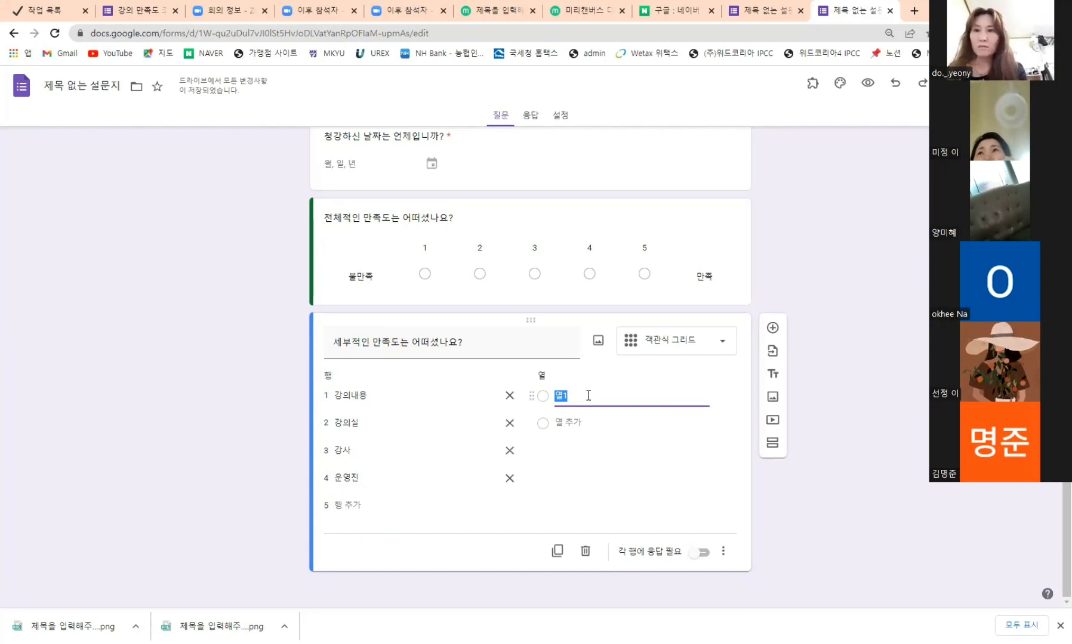
text(1)
click(565, 423)
text(1)
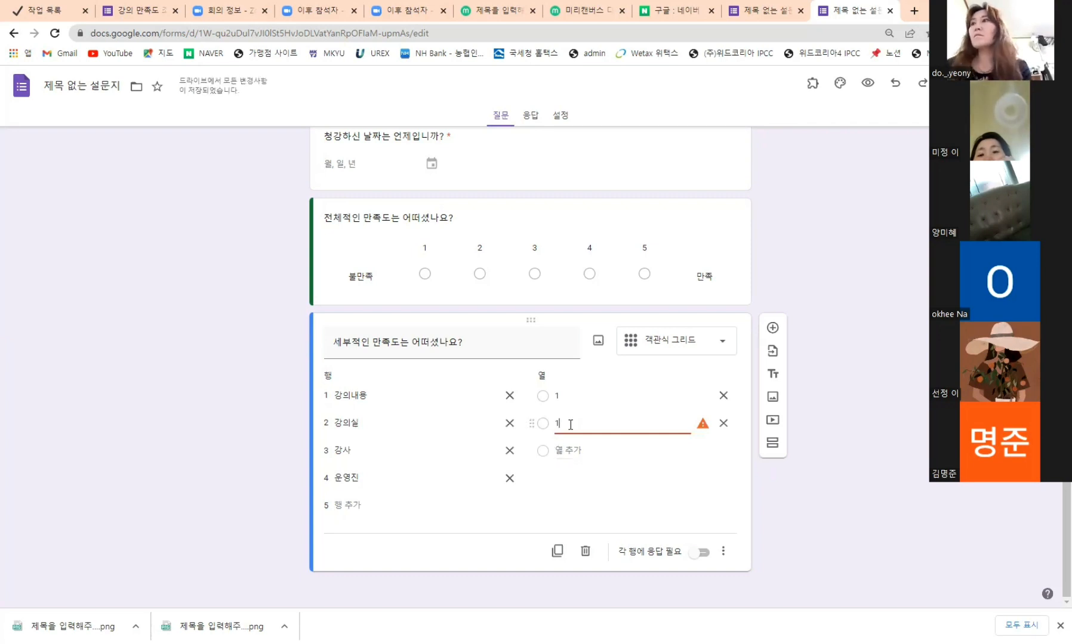
double_click(557, 423)
text(2)
click(573, 450)
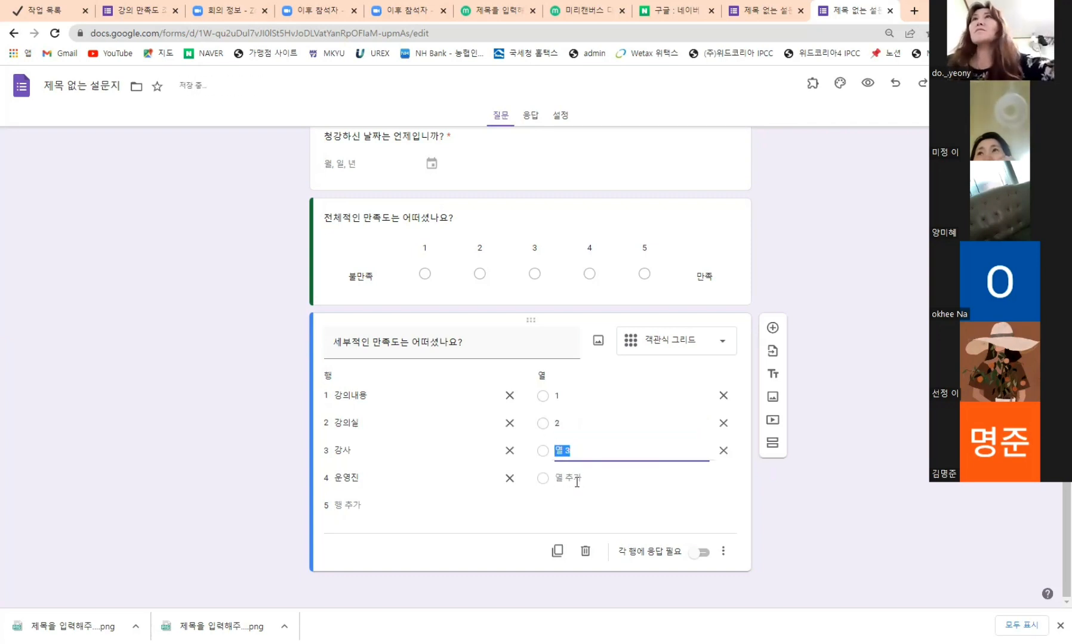
text(3)
click(570, 478)
text(4)
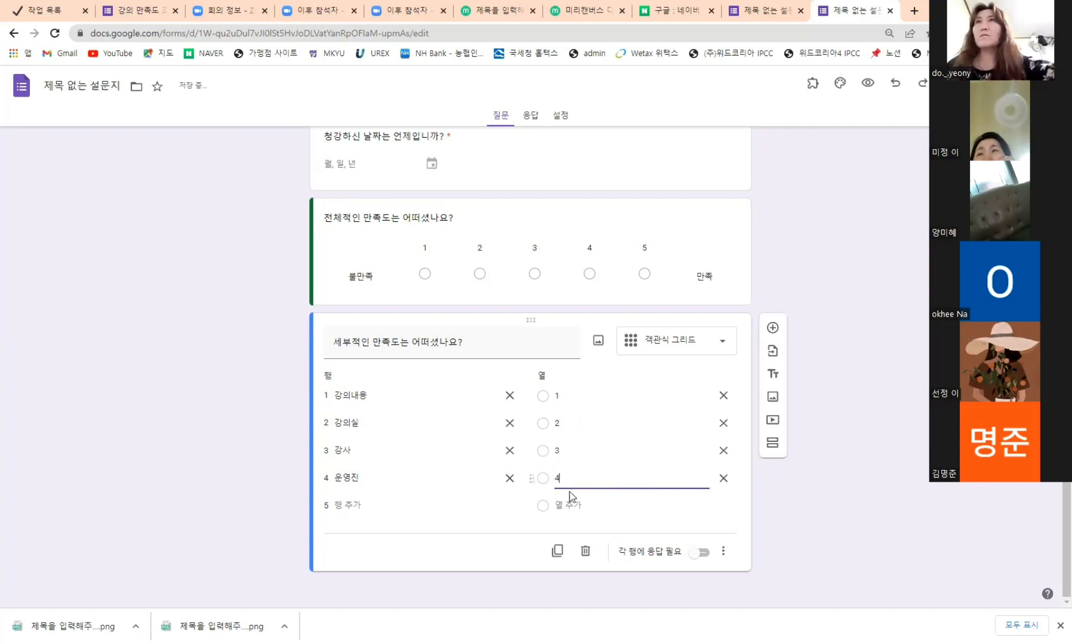
click(568, 505)
text(5)
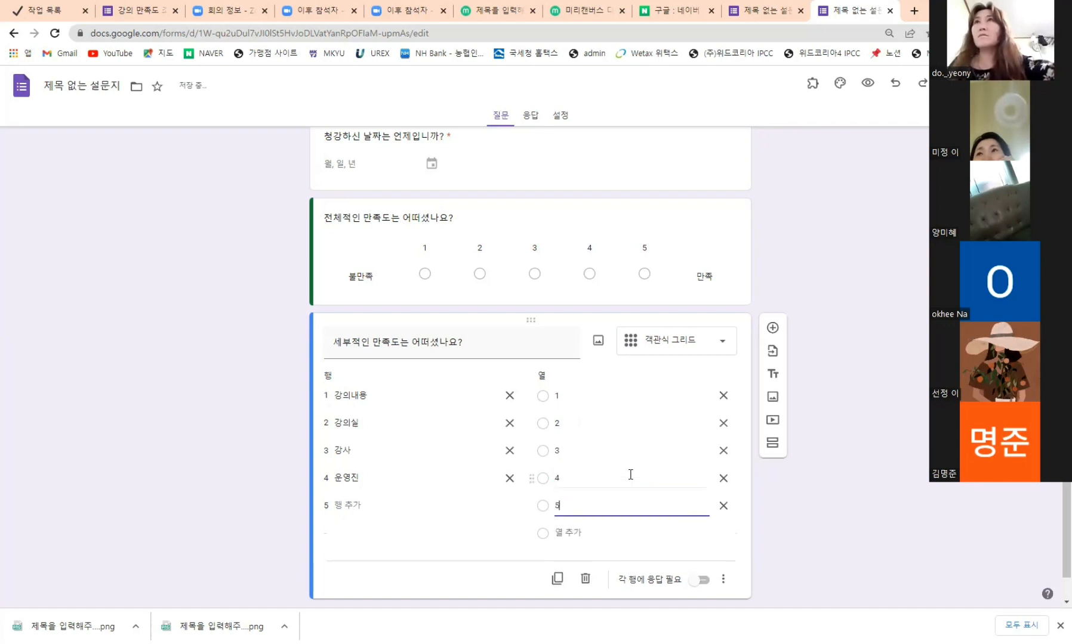
click(946, 526)
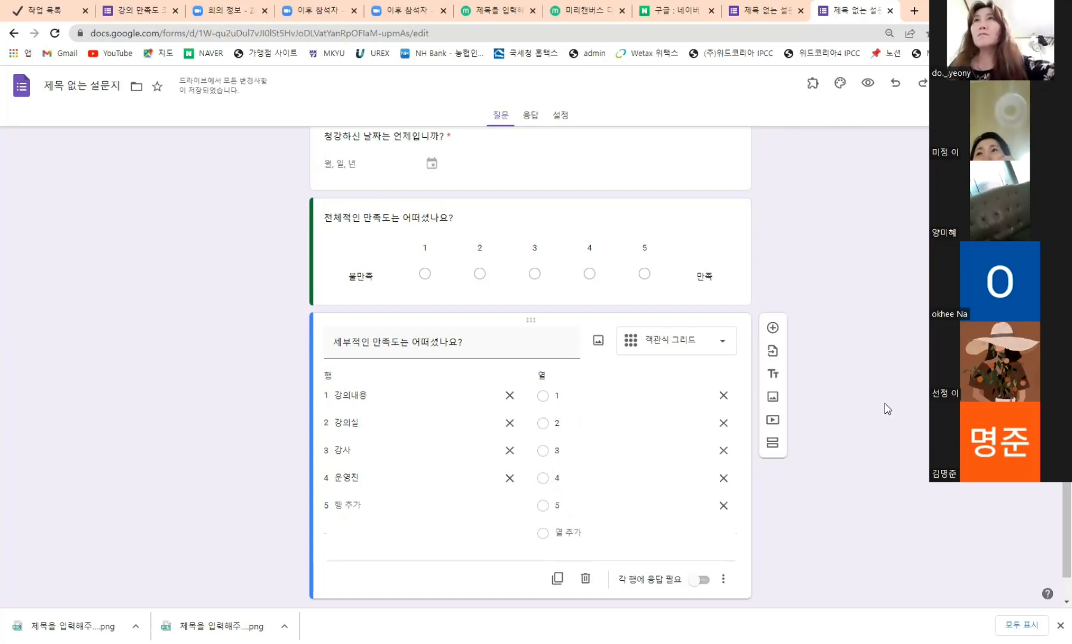
Preview the survey, rate 강의내용 3, 강의실 4, 강사 4 and 운영진 3 in the detailed grid, and return to editing the form
scroll(855, 472, down, 1)
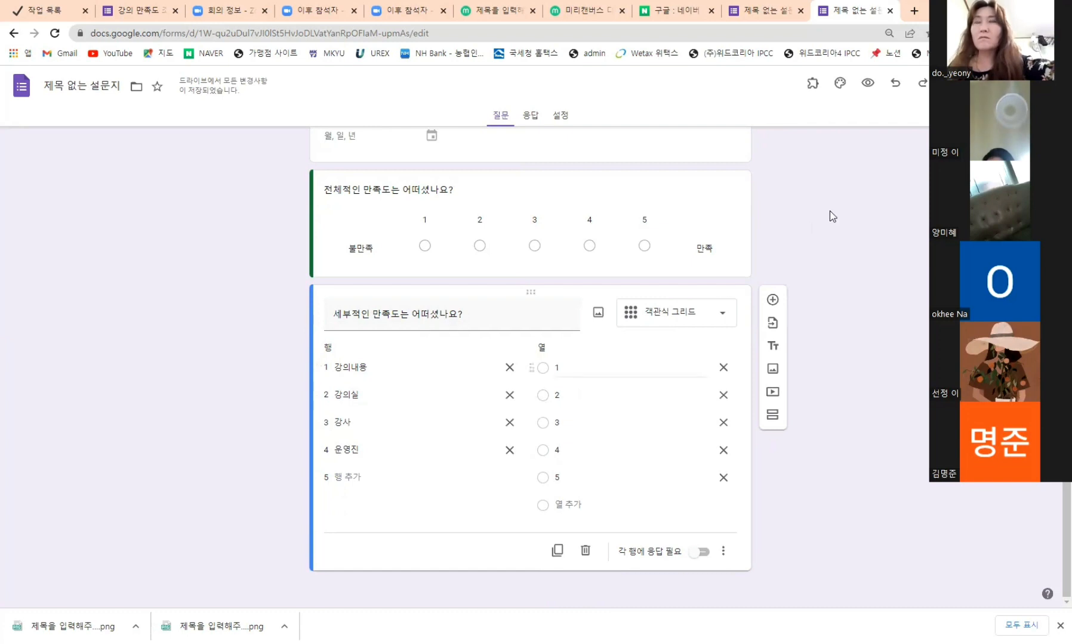
click(866, 83)
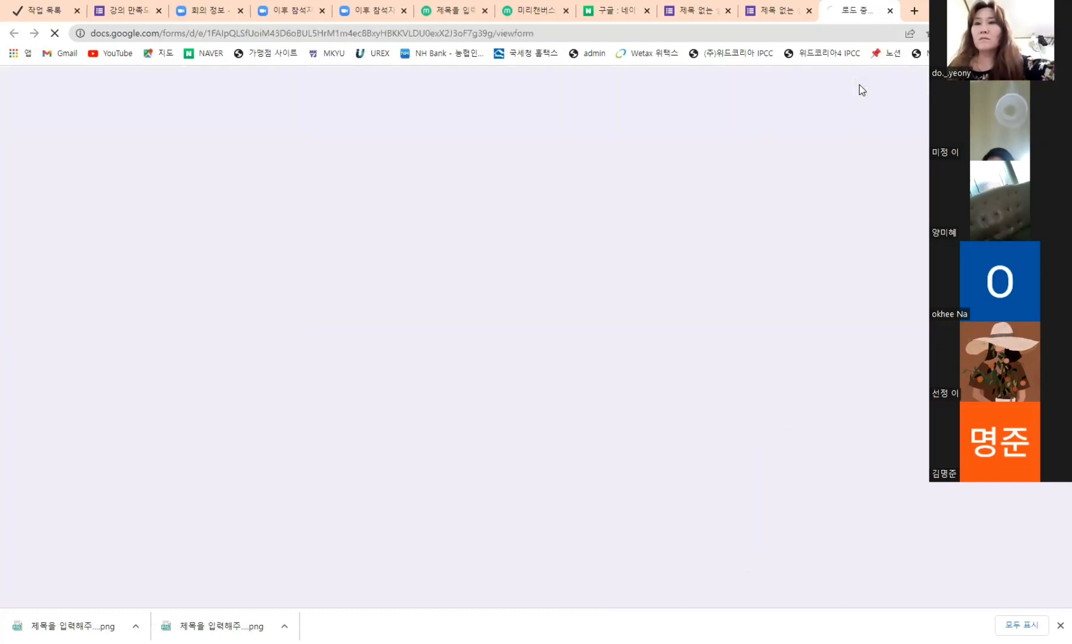
scroll(868, 327, down, 4)
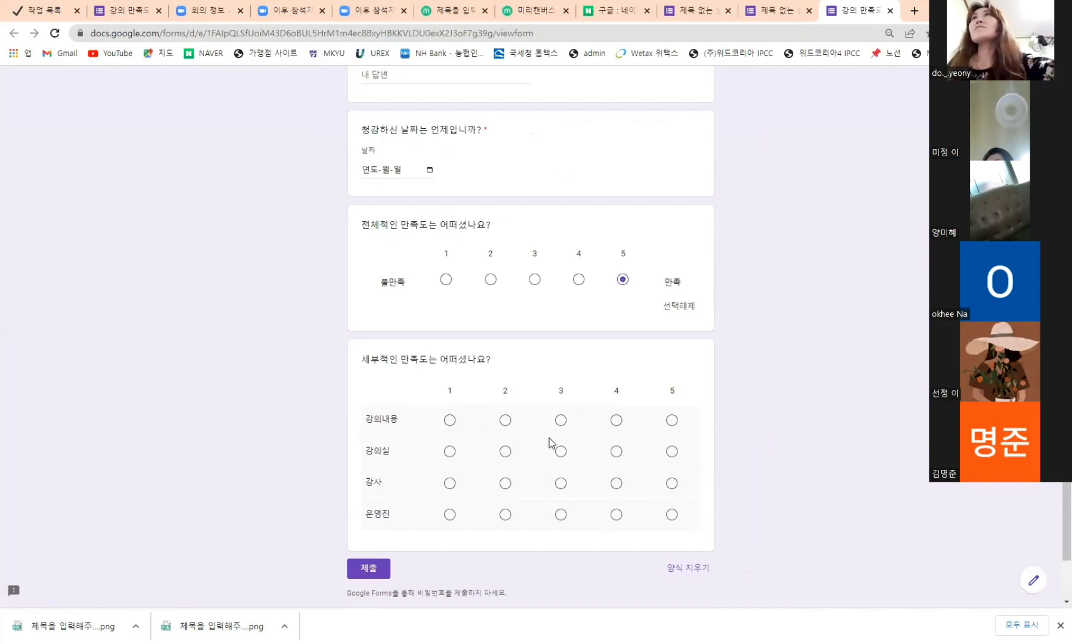
click(561, 421)
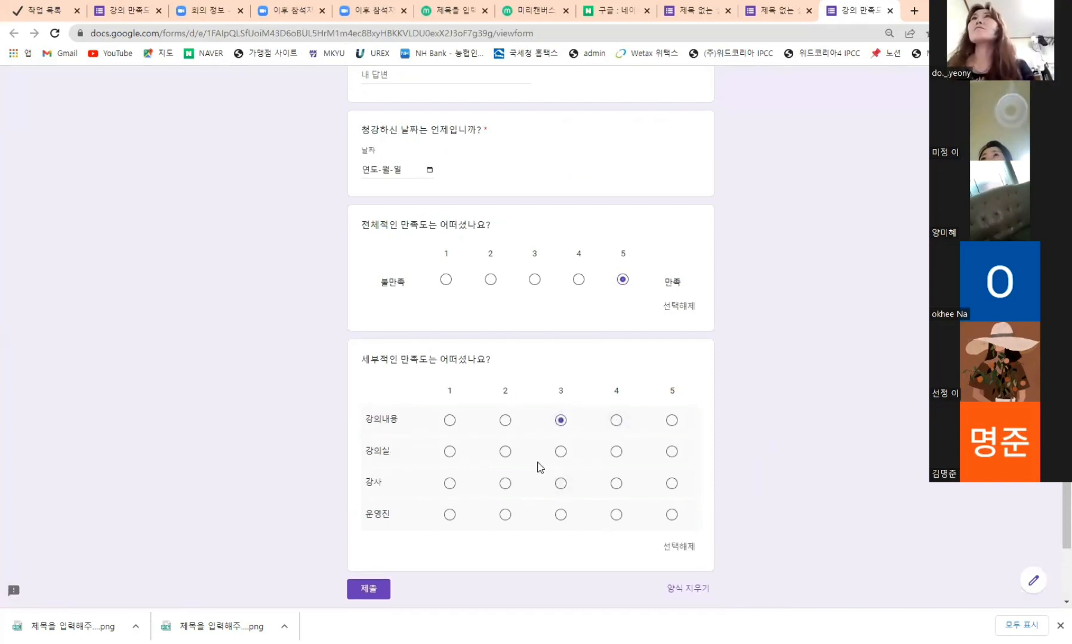
click(615, 452)
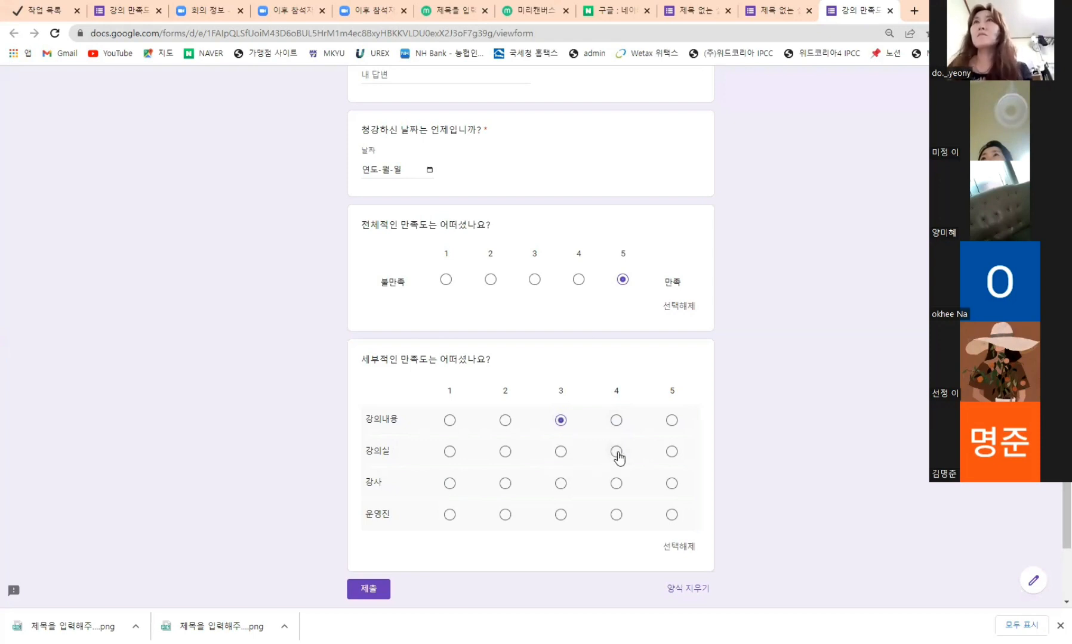
click(616, 484)
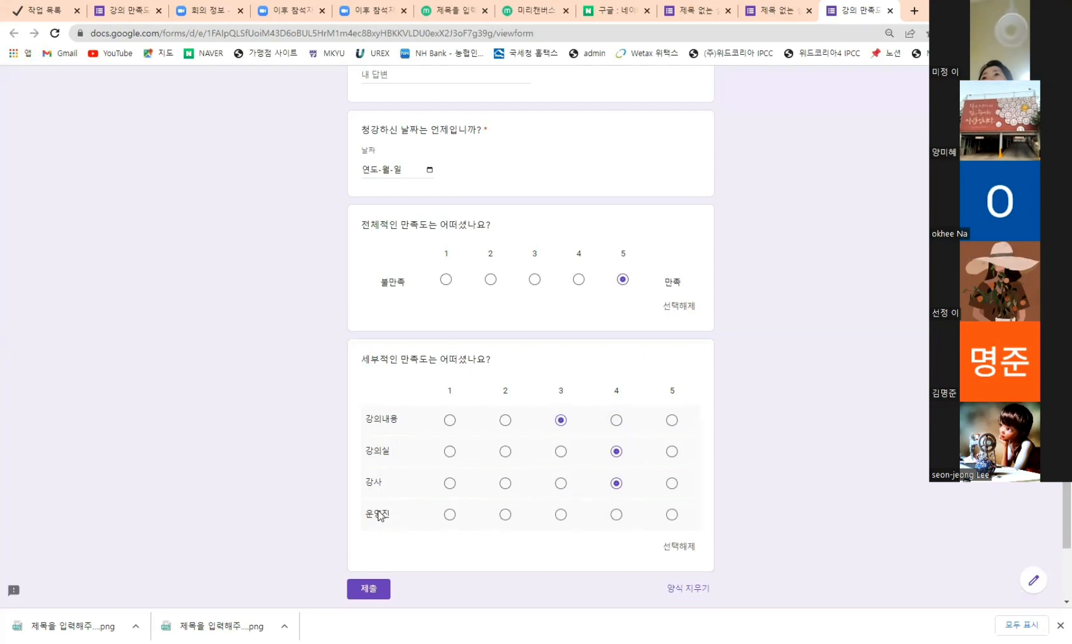
click(561, 515)
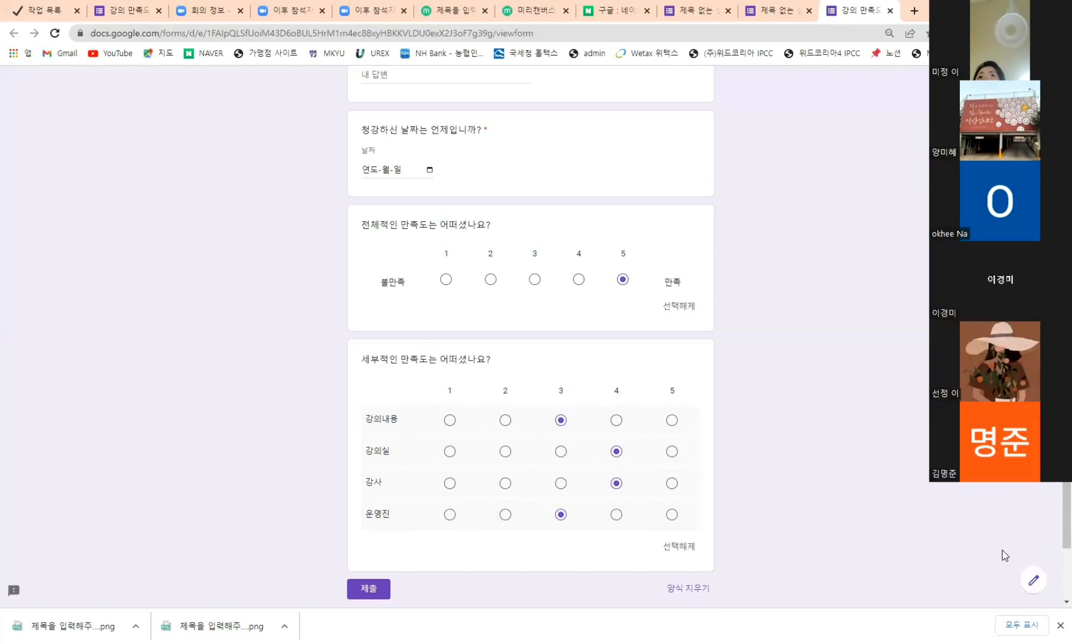
click(1032, 580)
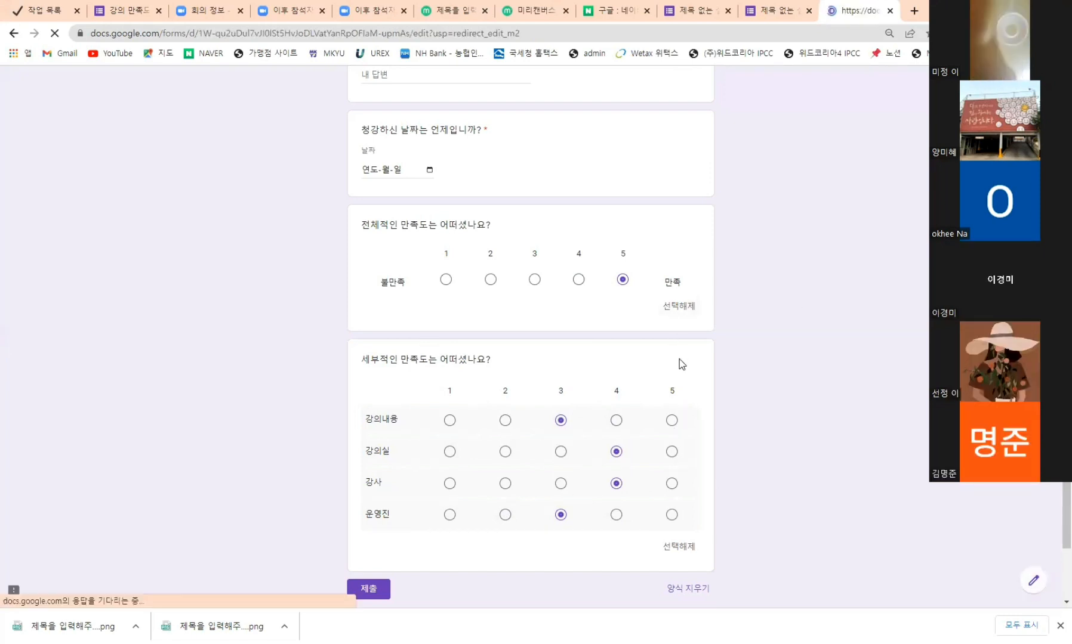
Review the form's questions and check the detailed satisfaction question's type choices, keeping 객관식 그리드
scroll(908, 385, down, 2)
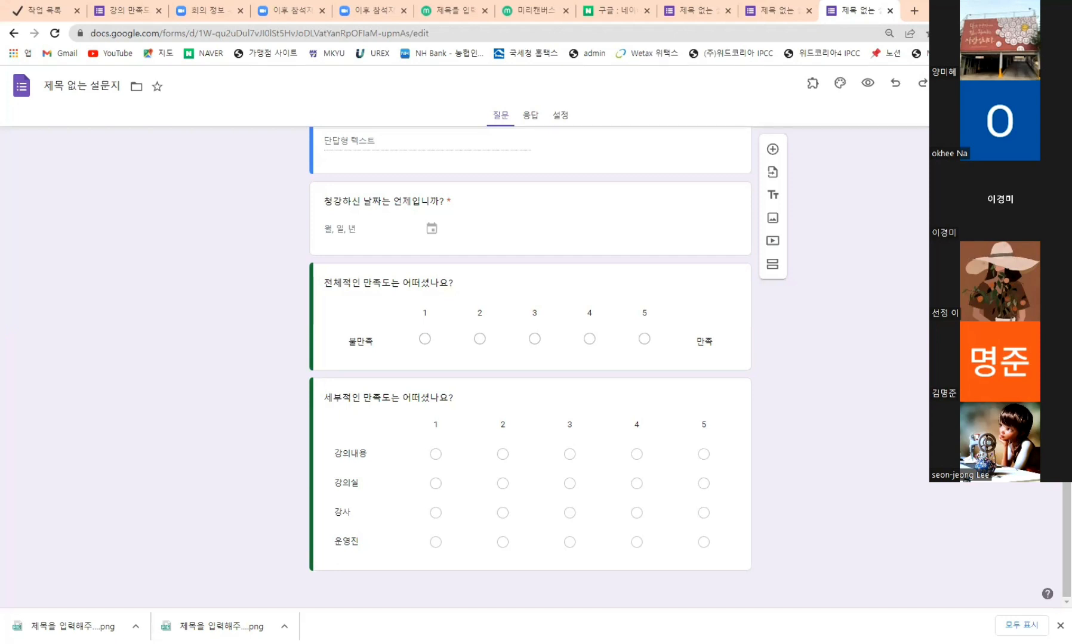
scroll(900, 378, up, 3)
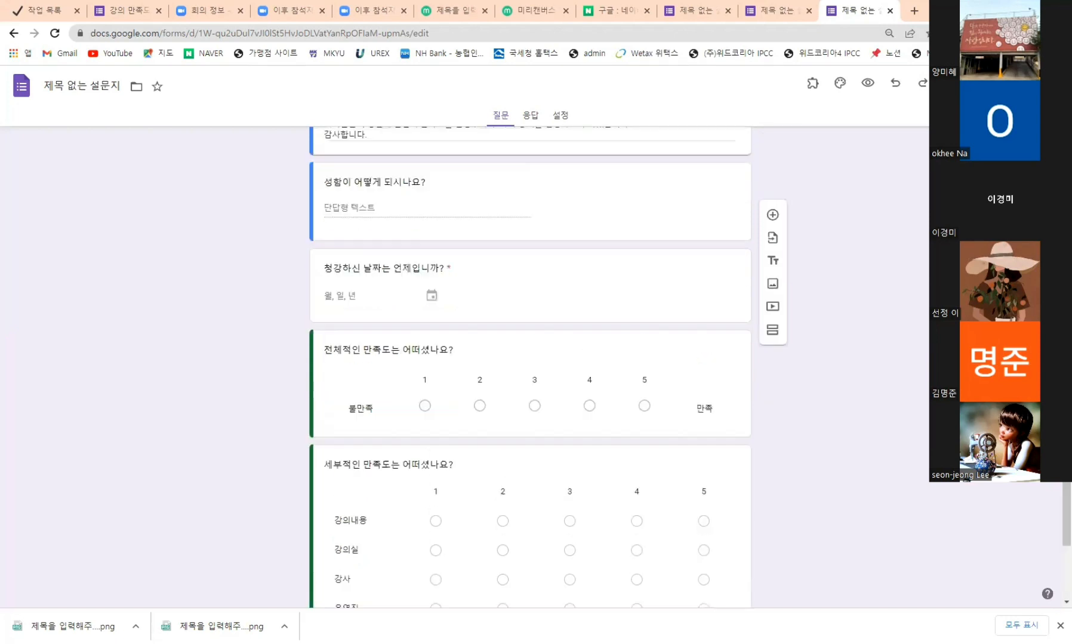
scroll(900, 378, down, 3)
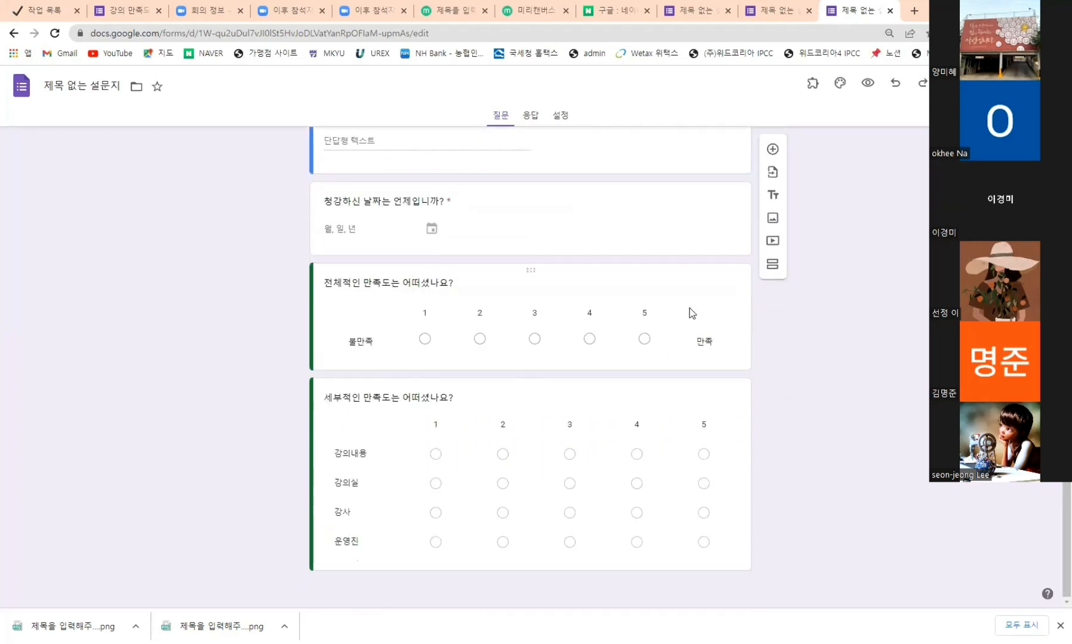
click(696, 403)
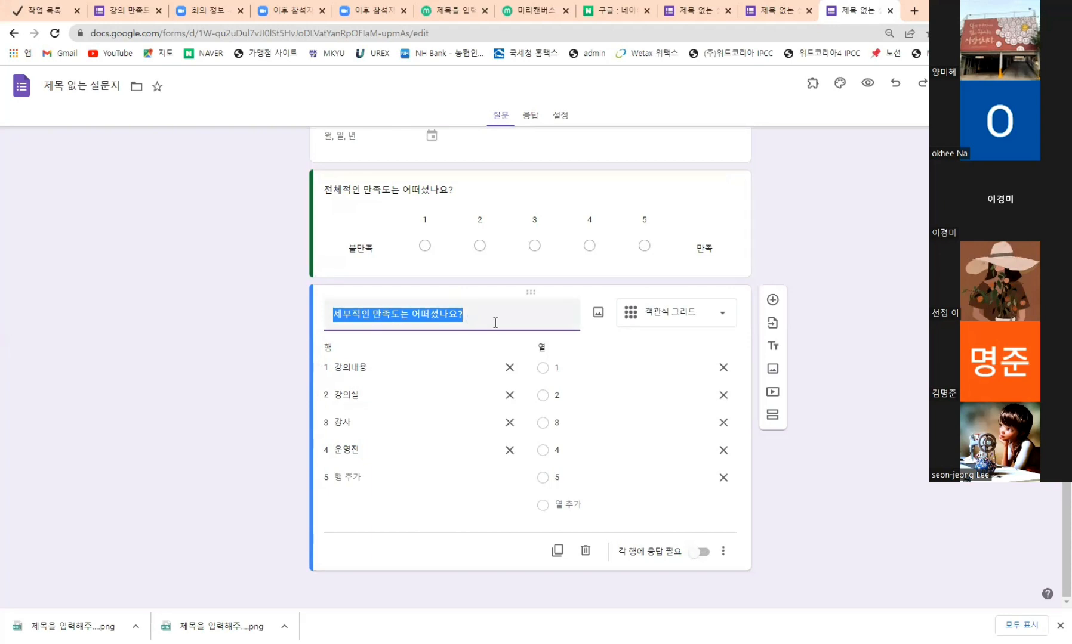
click(667, 323)
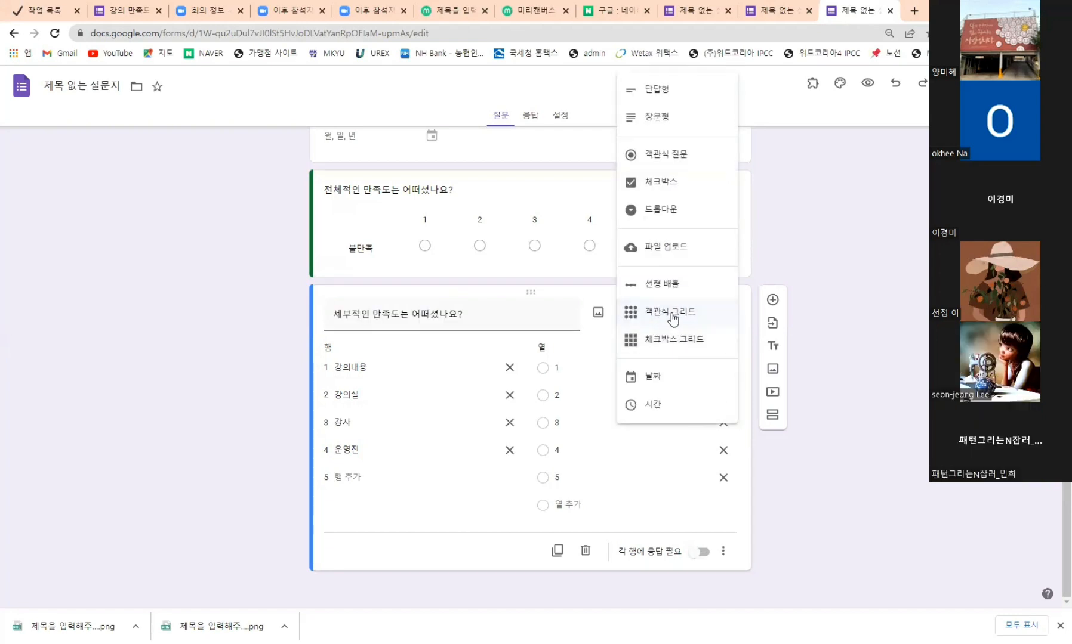
click(678, 319)
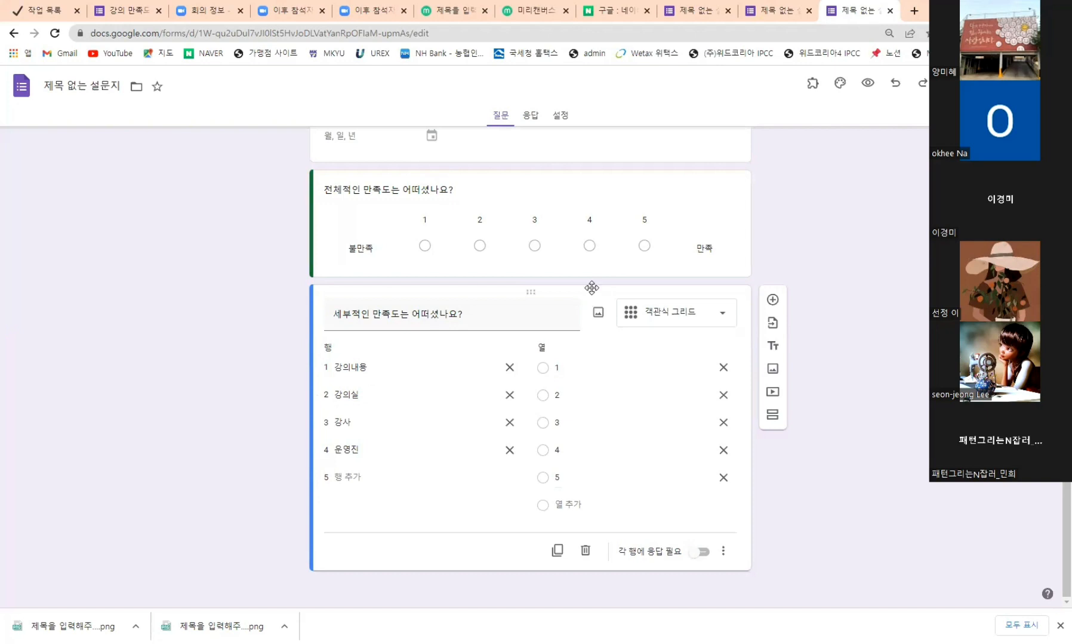
Add a fifth question below the detailed satisfaction grid and set its type to 체크박스 그리드
click(772, 300)
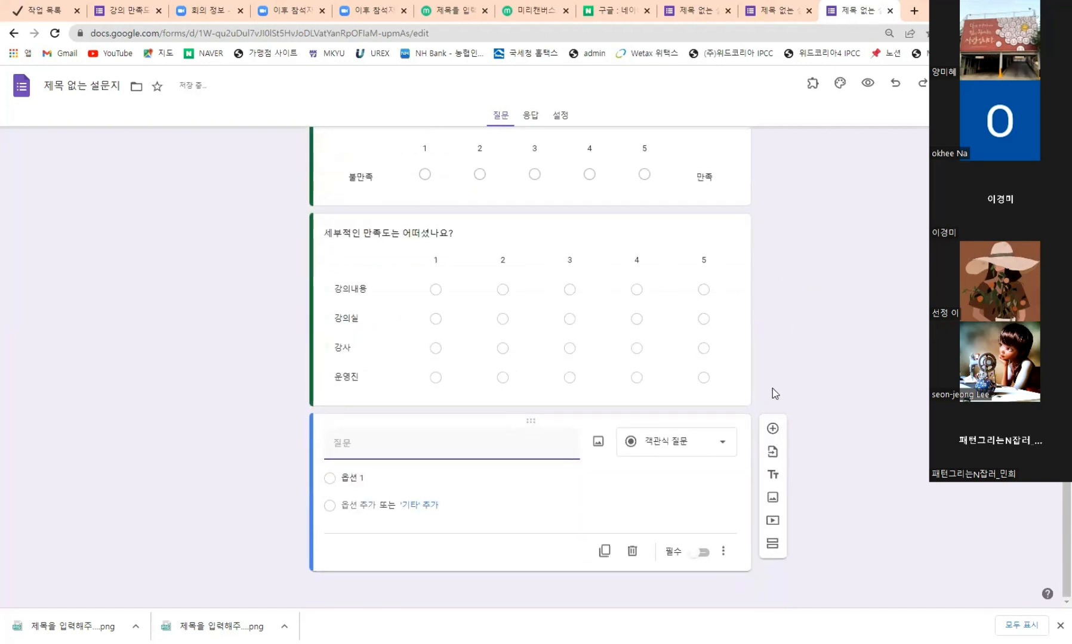
click(685, 443)
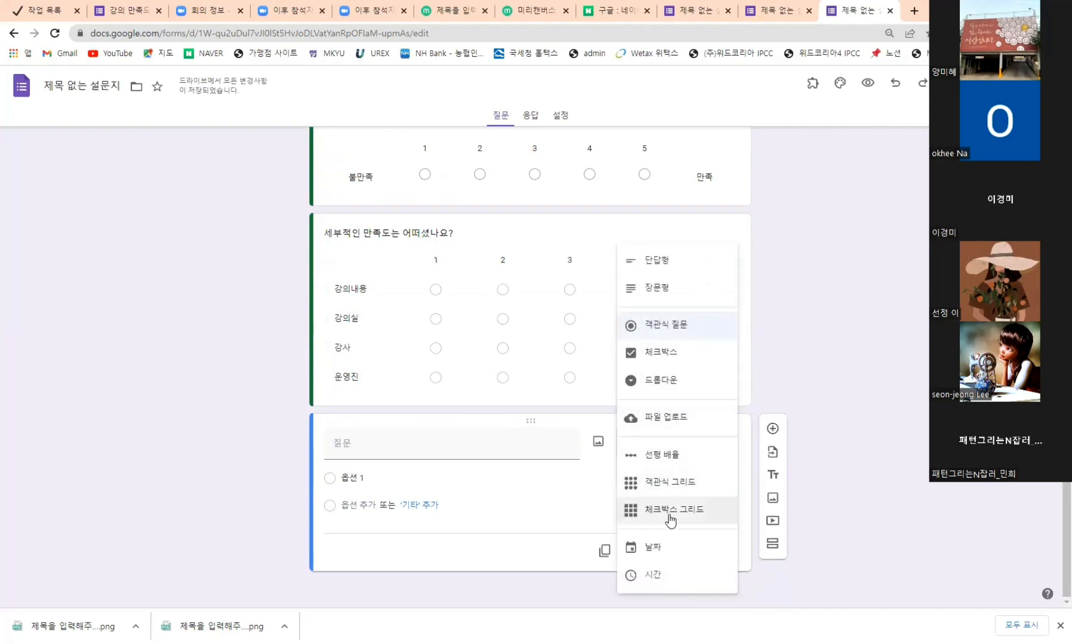
click(669, 512)
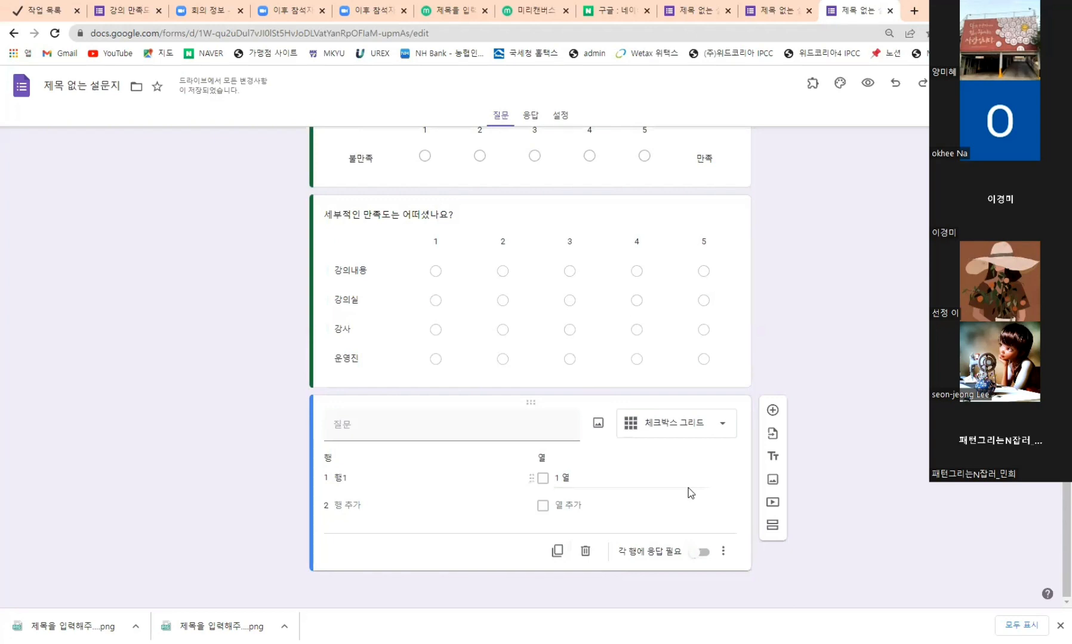
Title the new checkbox grid question "추후 강의를 듣고 싶은 날이 있으실까요?"
click(434, 422)
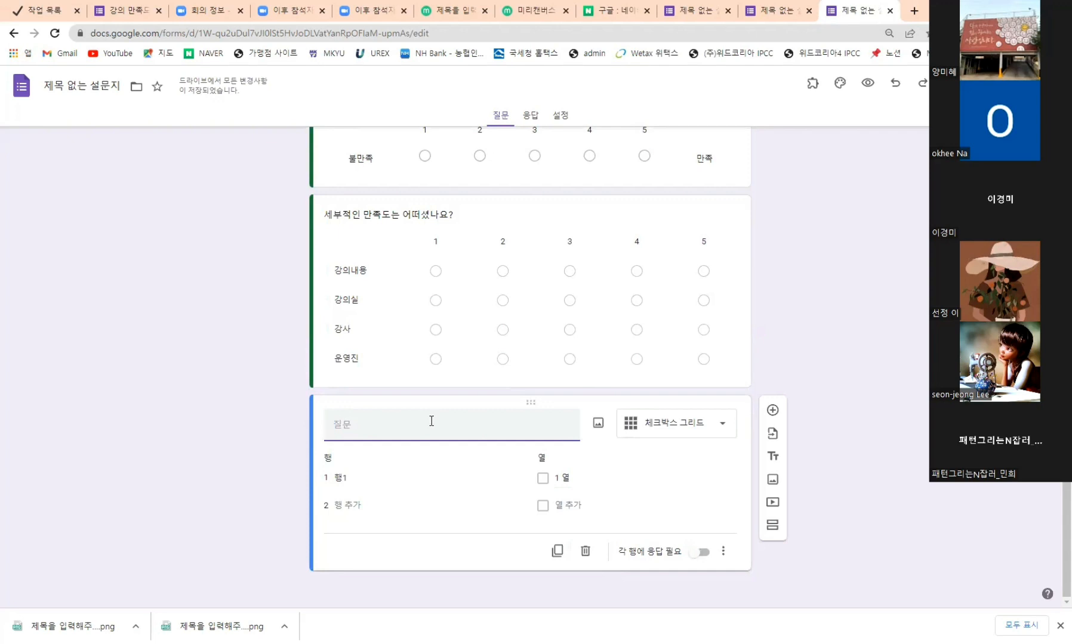
text(추후)
text( 강의르)
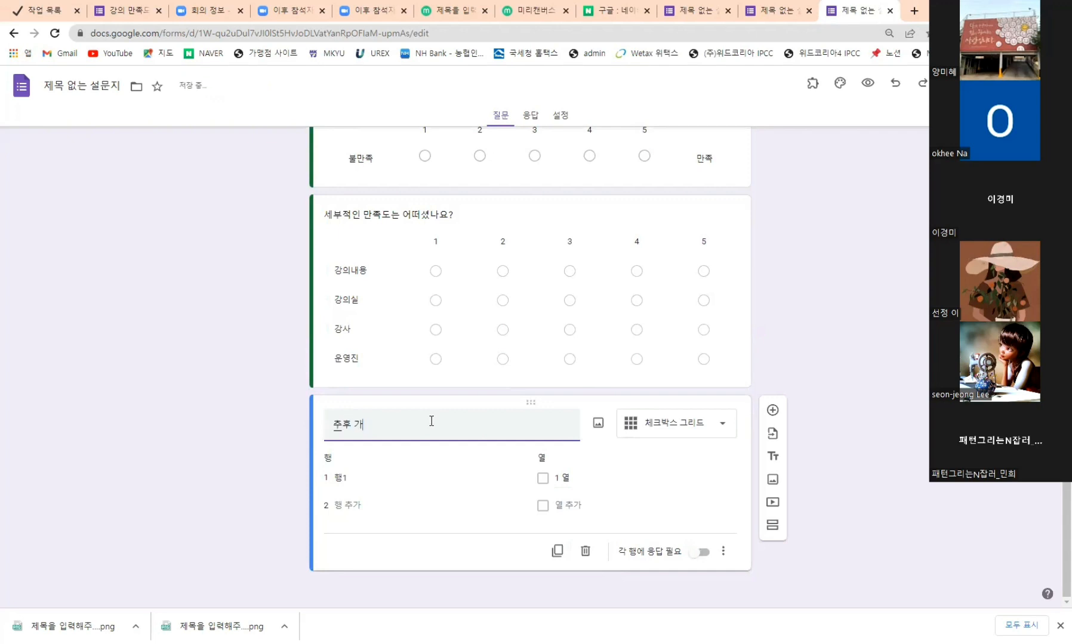
text(를 듣고 싶)
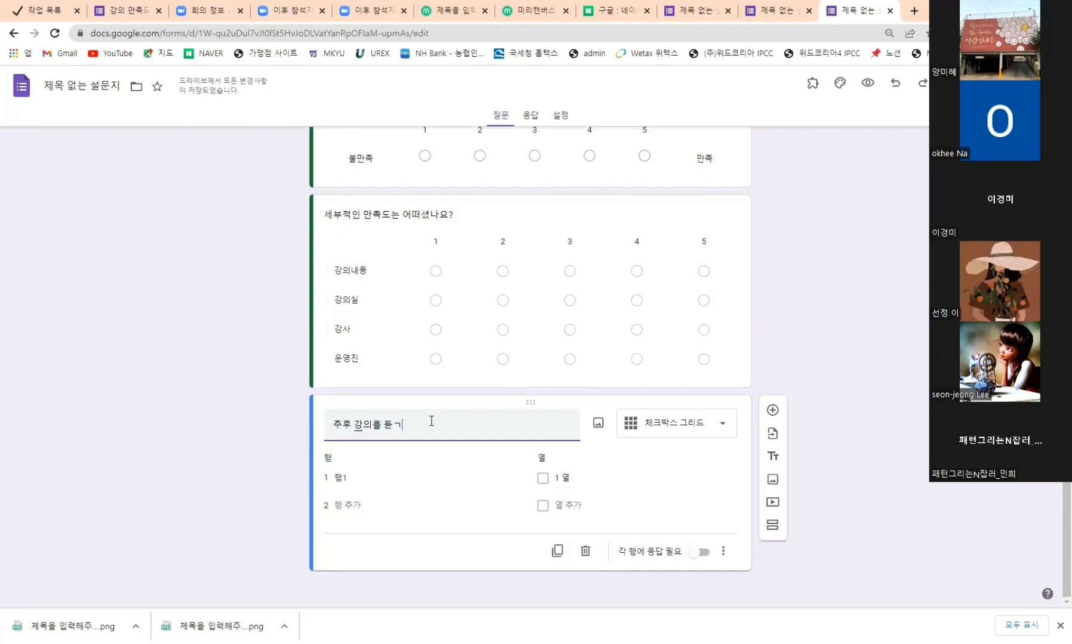
text(은 분이 있으실)
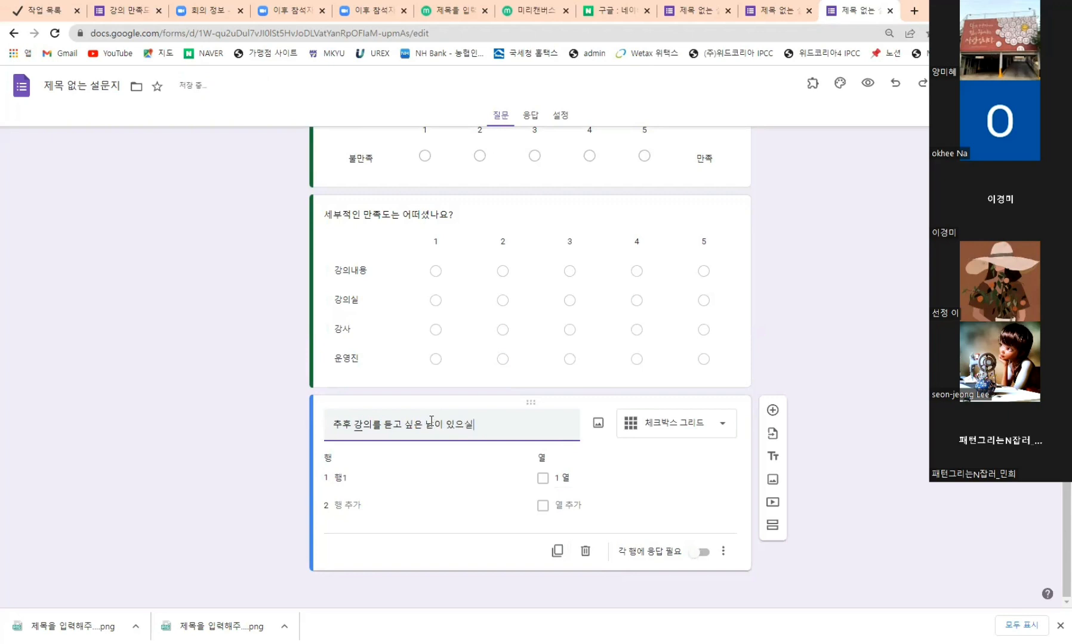
text(까요?)
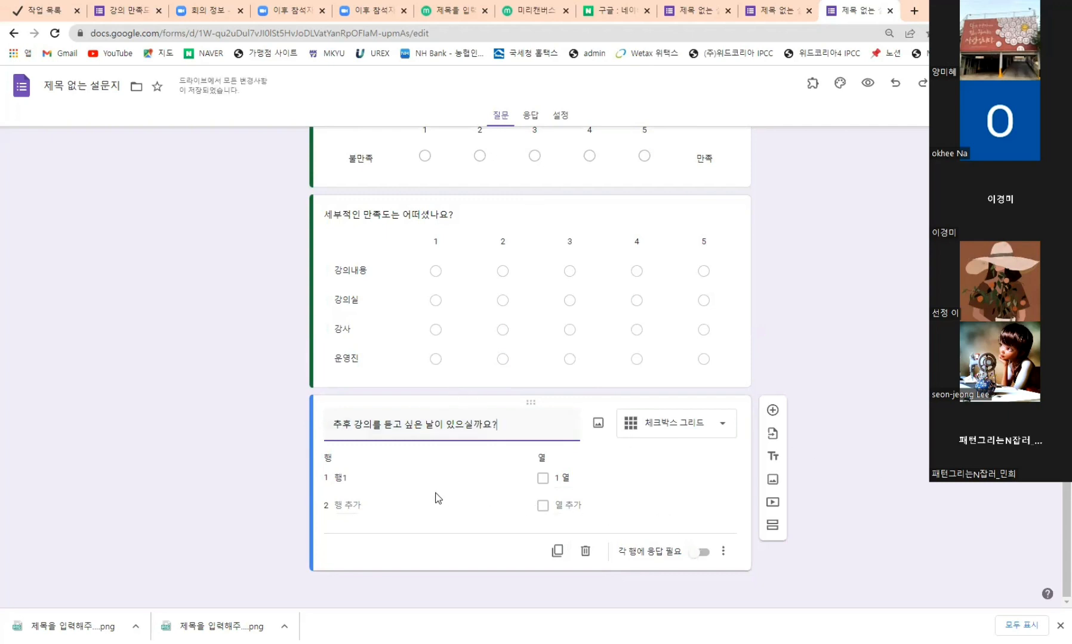
Fill the checkbox grid with three rows: "오전", "오후" and "저녁"
click(358, 479)
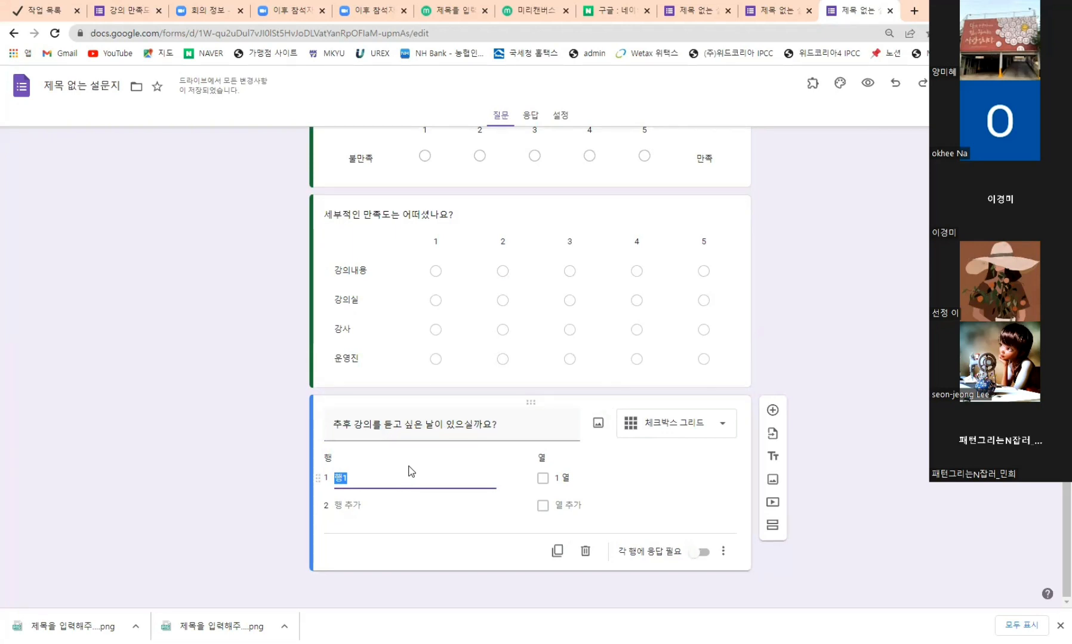
text(오전)
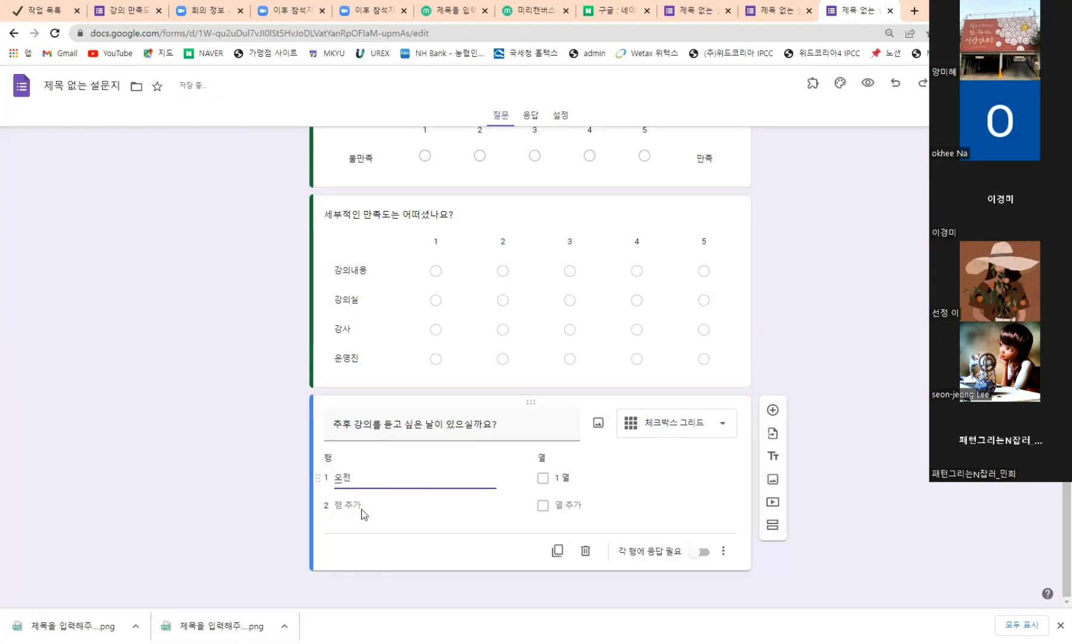
click(355, 506)
text(오후)
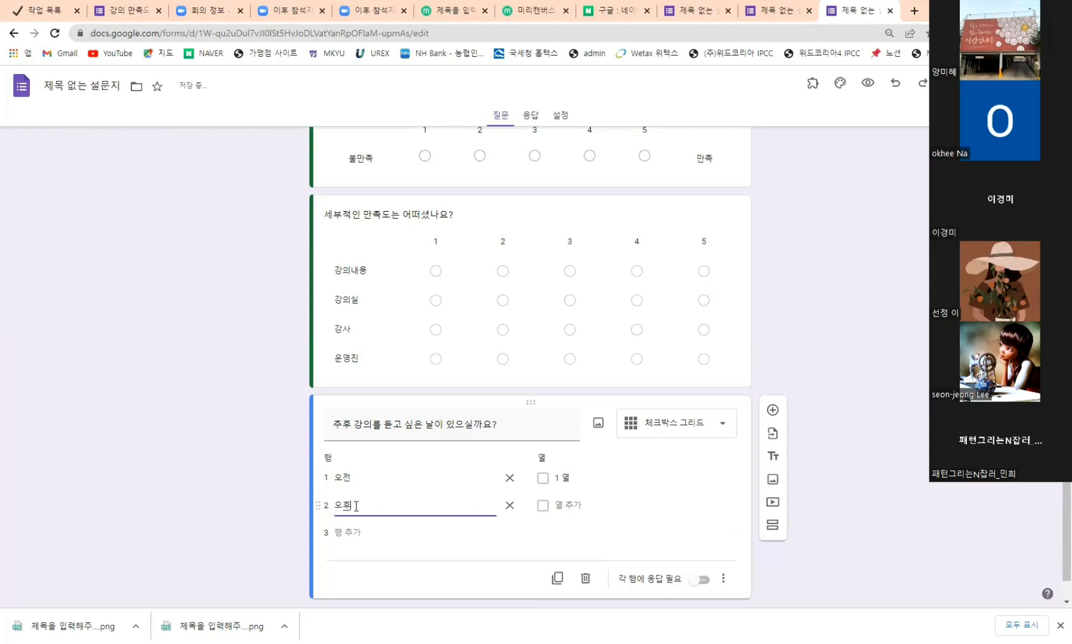
click(351, 533)
text(저녁)
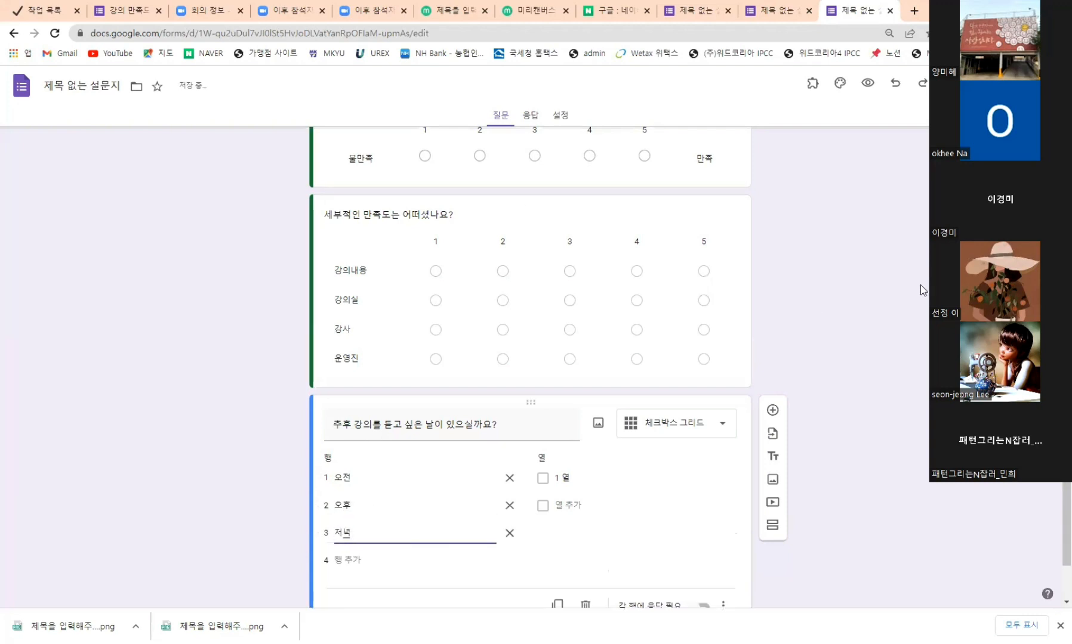
click(848, 429)
Fill the checkbox grid with five date columns: "6/1", "6/2", "6/3", "6/4" and "6/5"
scroll(848, 429, down, 1)
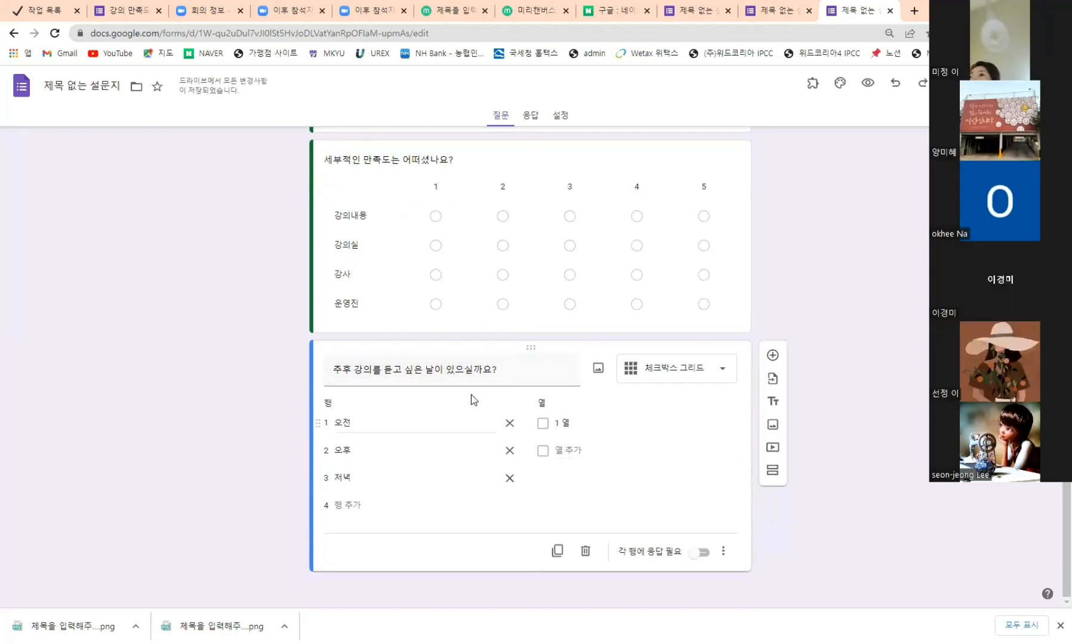
click(552, 425)
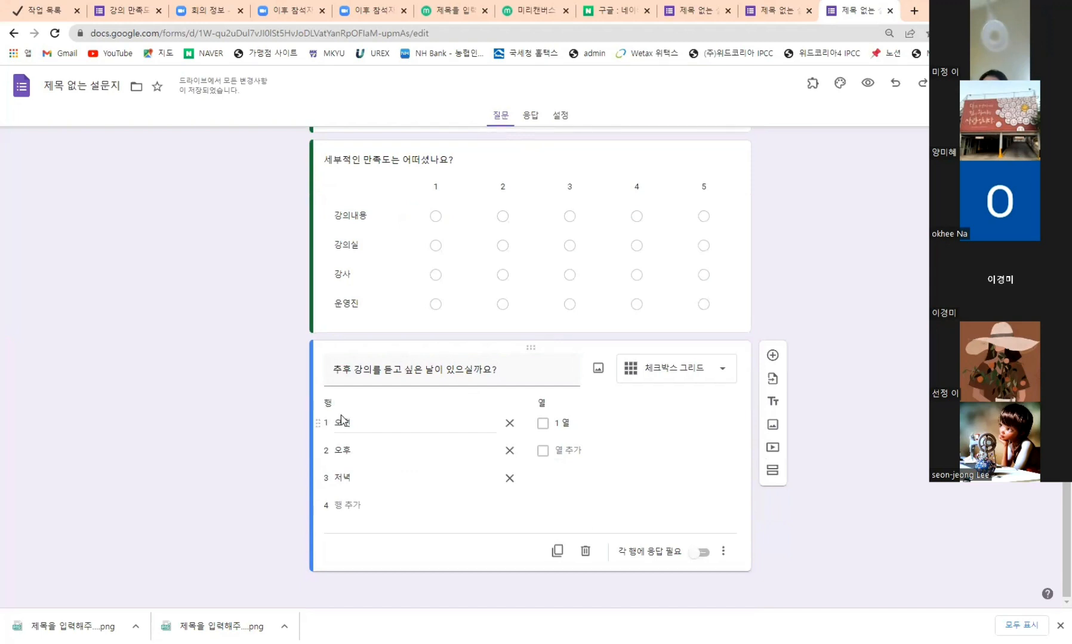
click(584, 422)
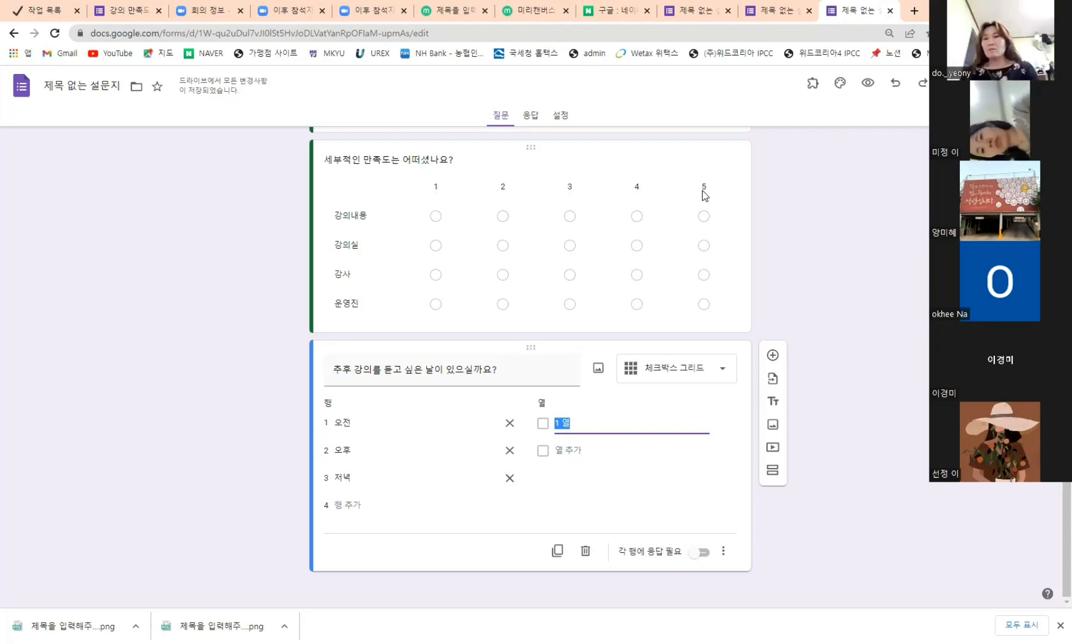
text(6/1)
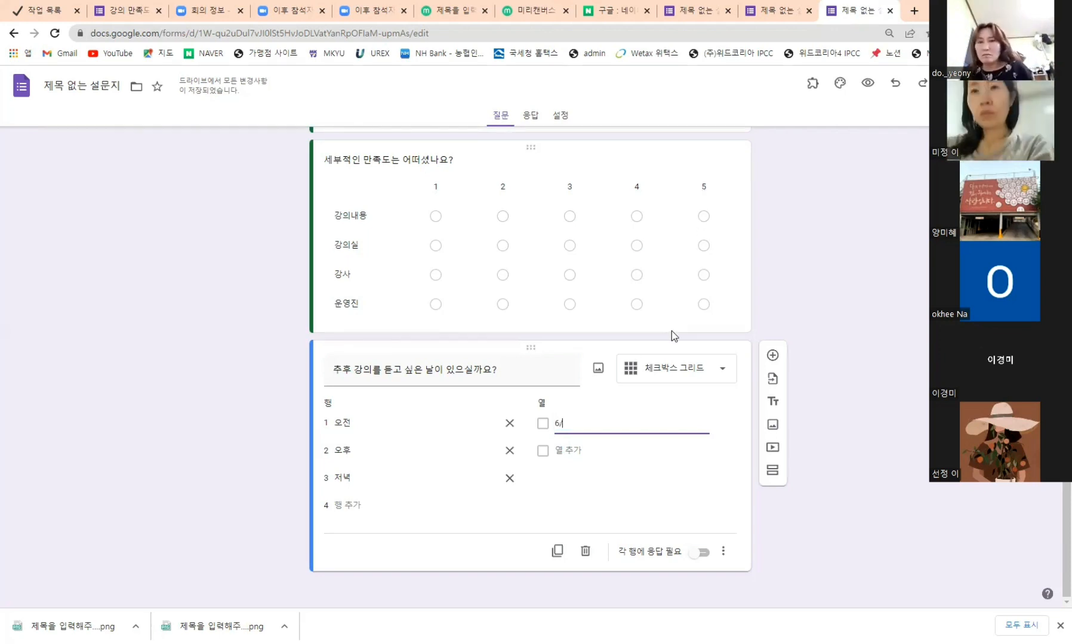
click(559, 453)
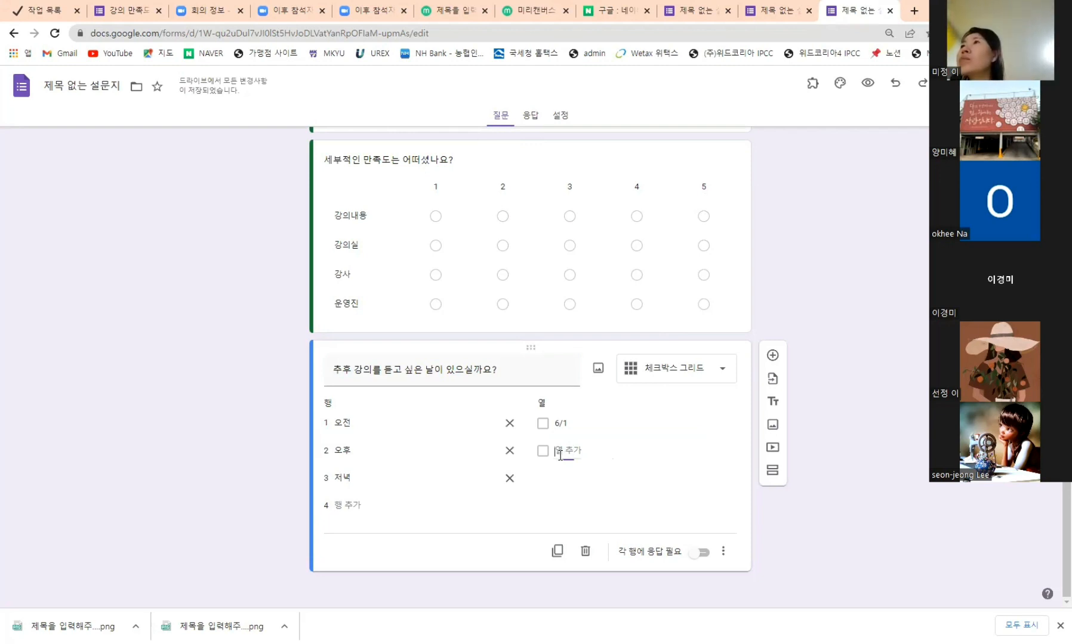
text(6/2)
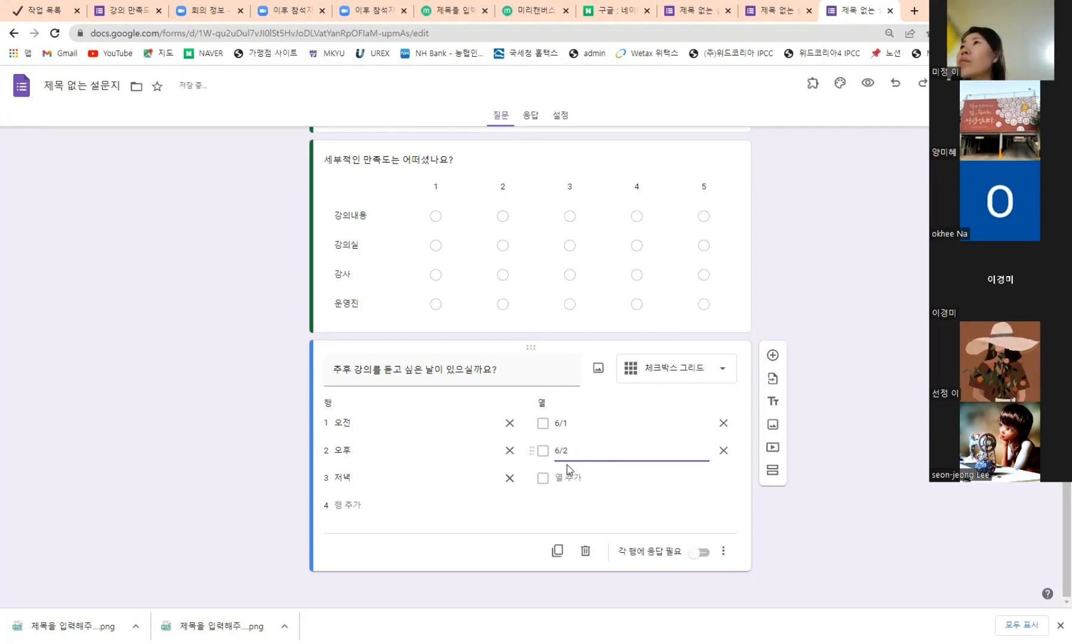
click(565, 478)
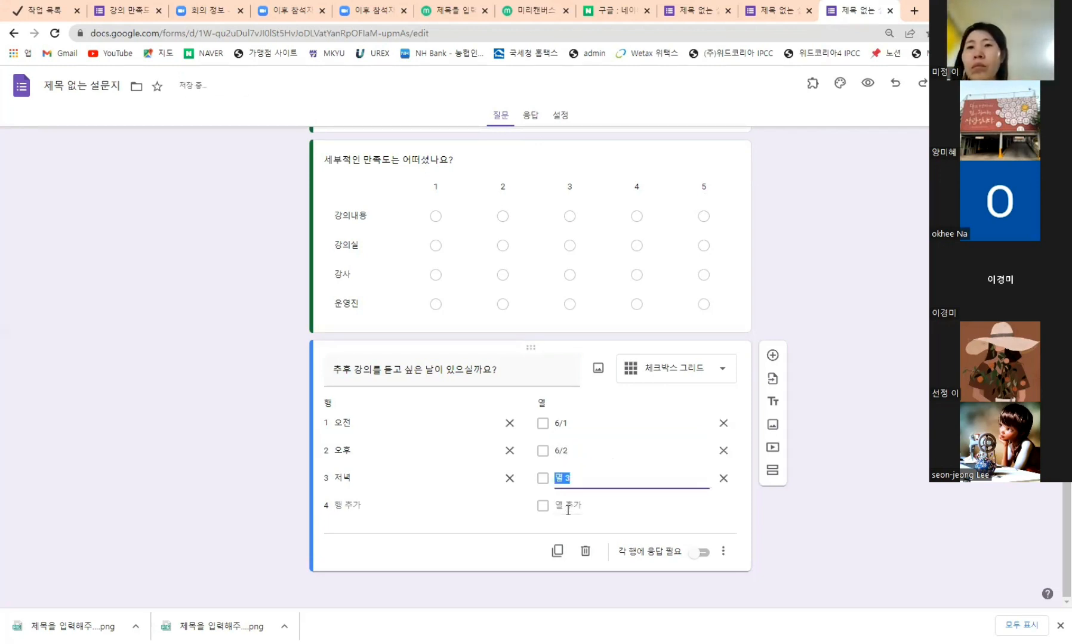
text(6/3)
click(568, 506)
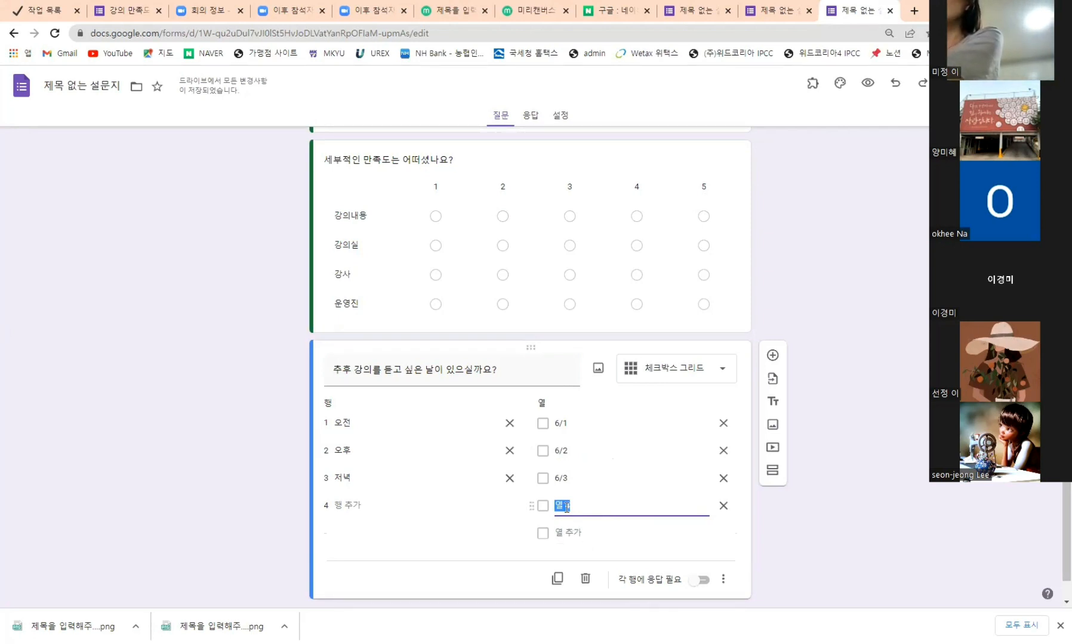
text(6/4)
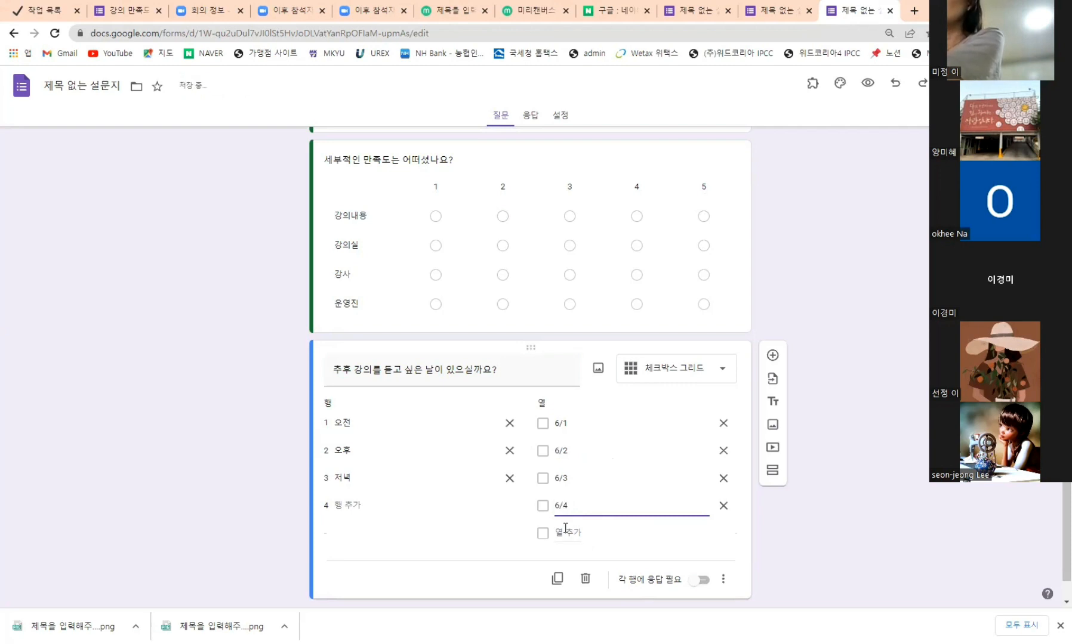
click(565, 528)
text(6/5)
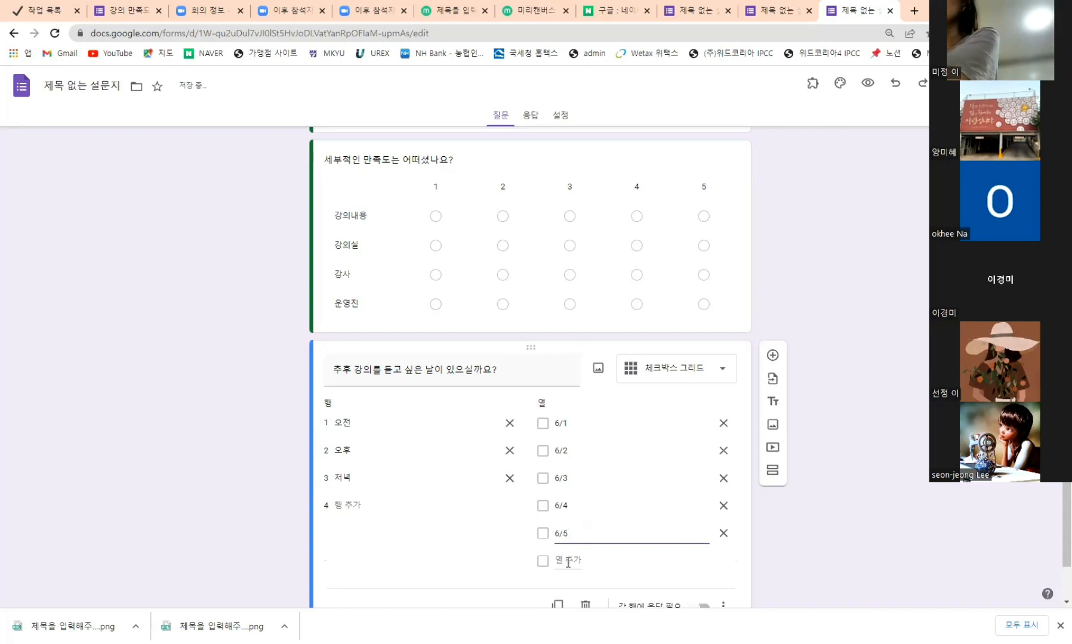
scroll(569, 500, down, 1)
click(879, 514)
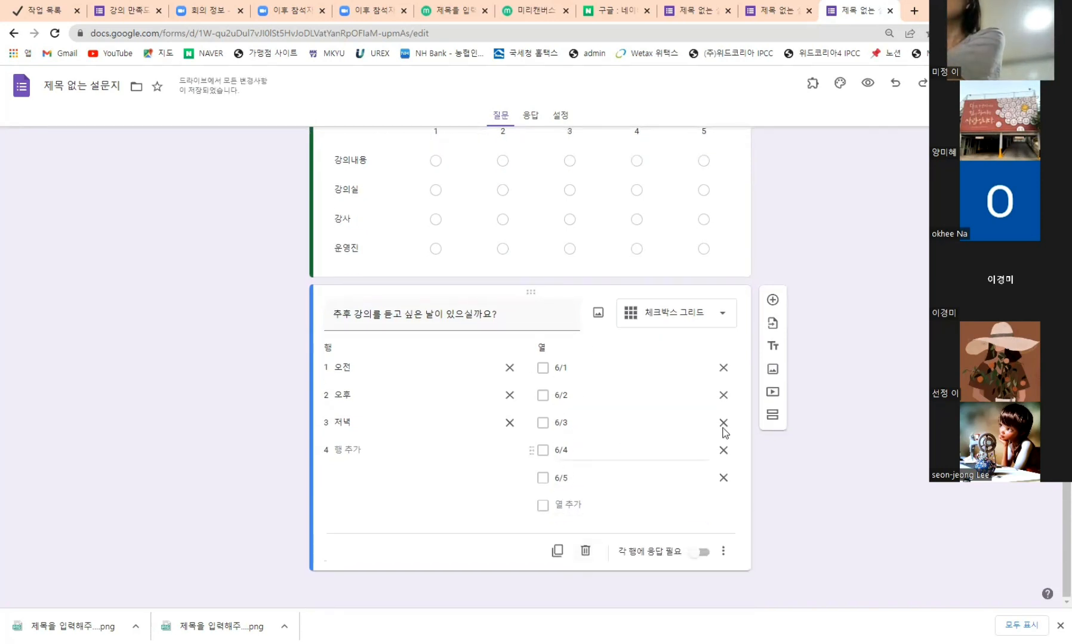
scroll(908, 437, up, 2)
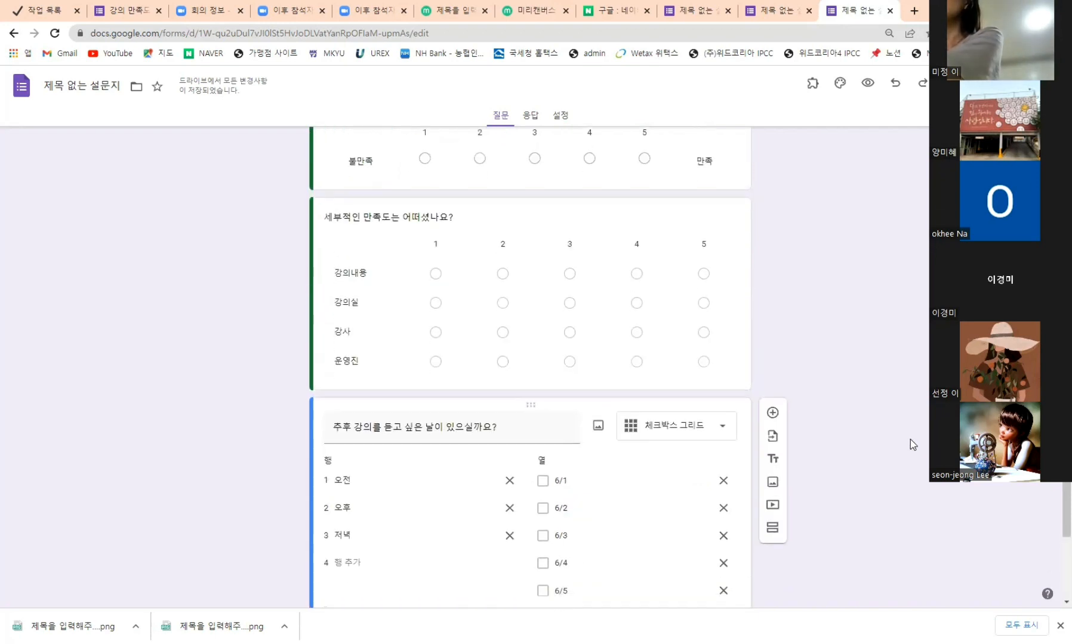
scroll(910, 440, down, 2)
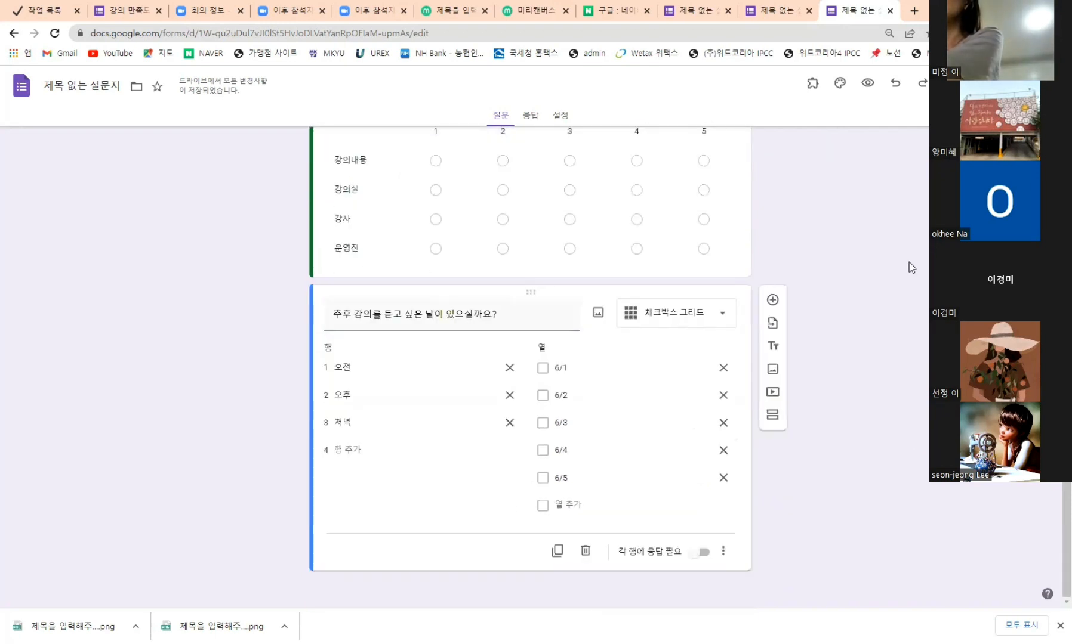
Preview the form and test the checkbox grid, ticking 6/1 to 6/3 for 오전, 오후 and 저녁, plus 6/4 for 오후
click(868, 84)
scroll(801, 412, down, 6)
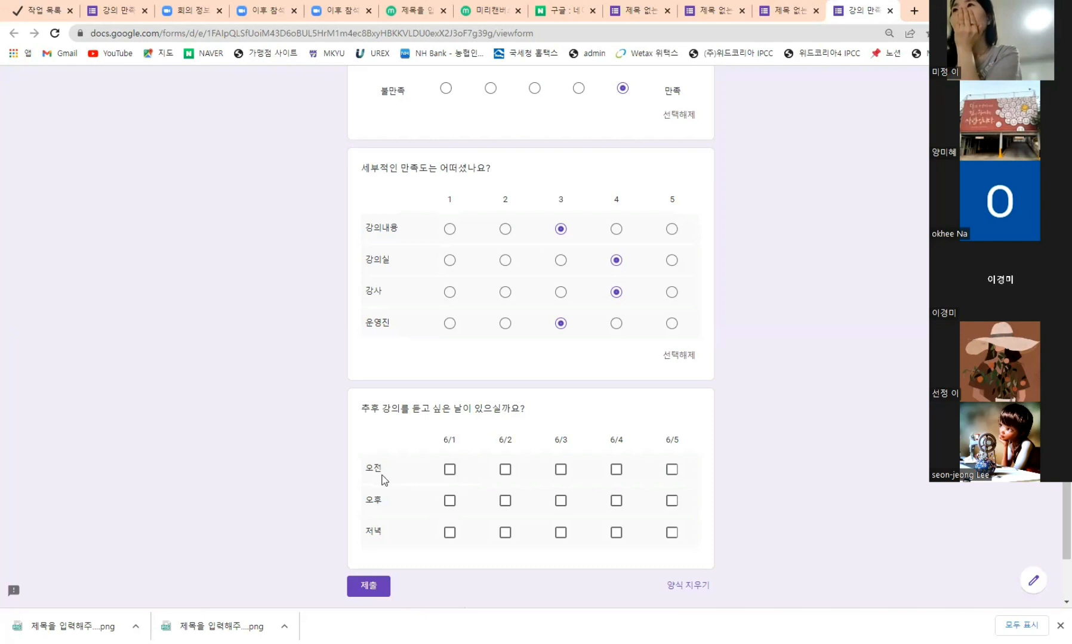
click(450, 470)
click(451, 534)
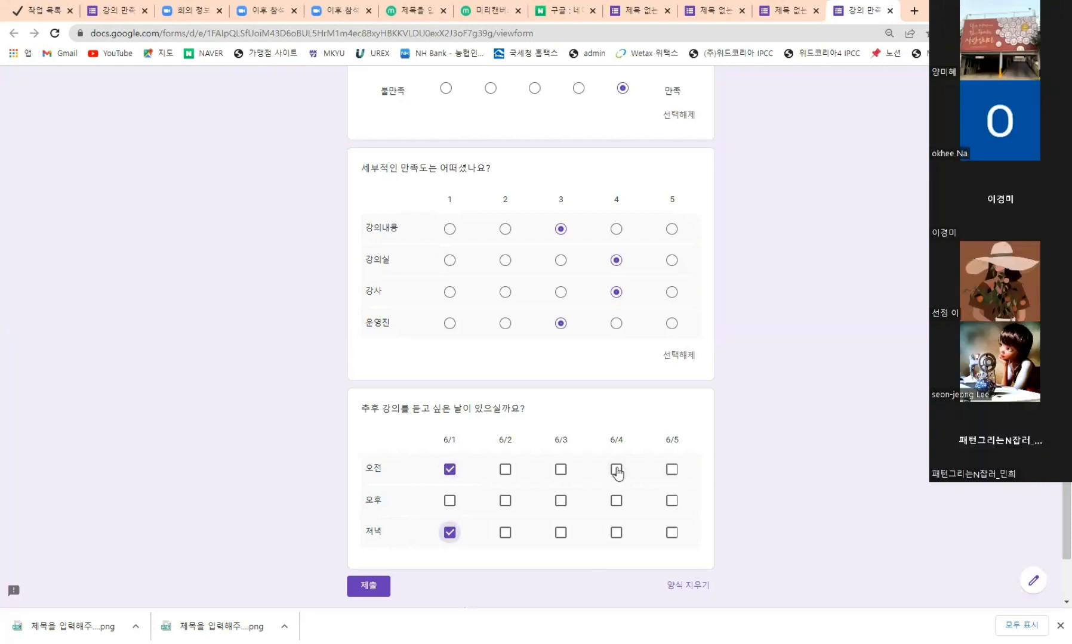
click(616, 502)
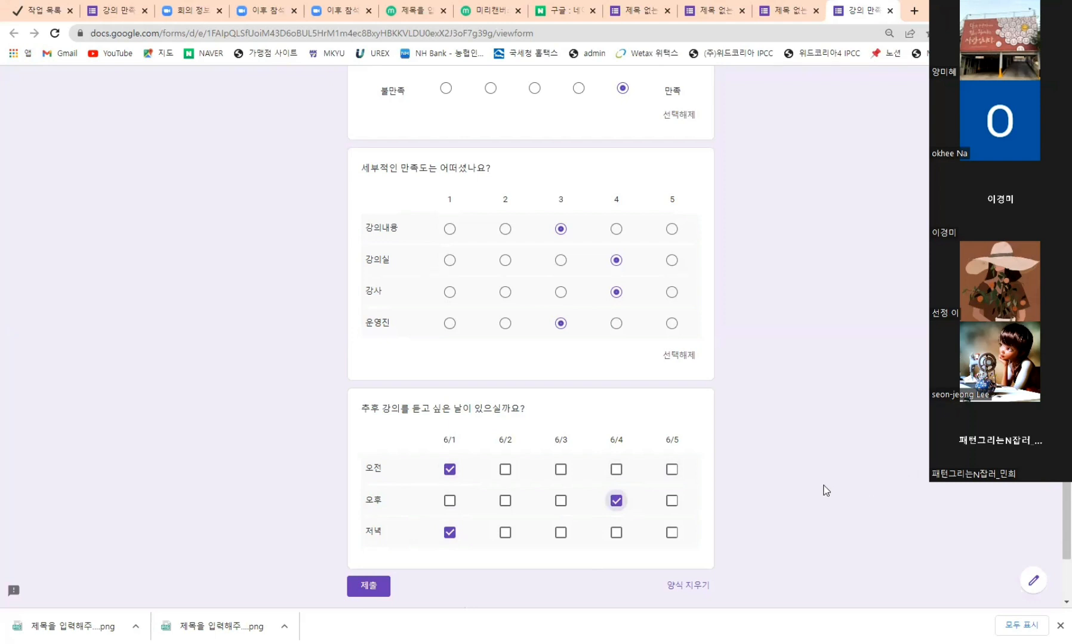
click(561, 470)
click(560, 532)
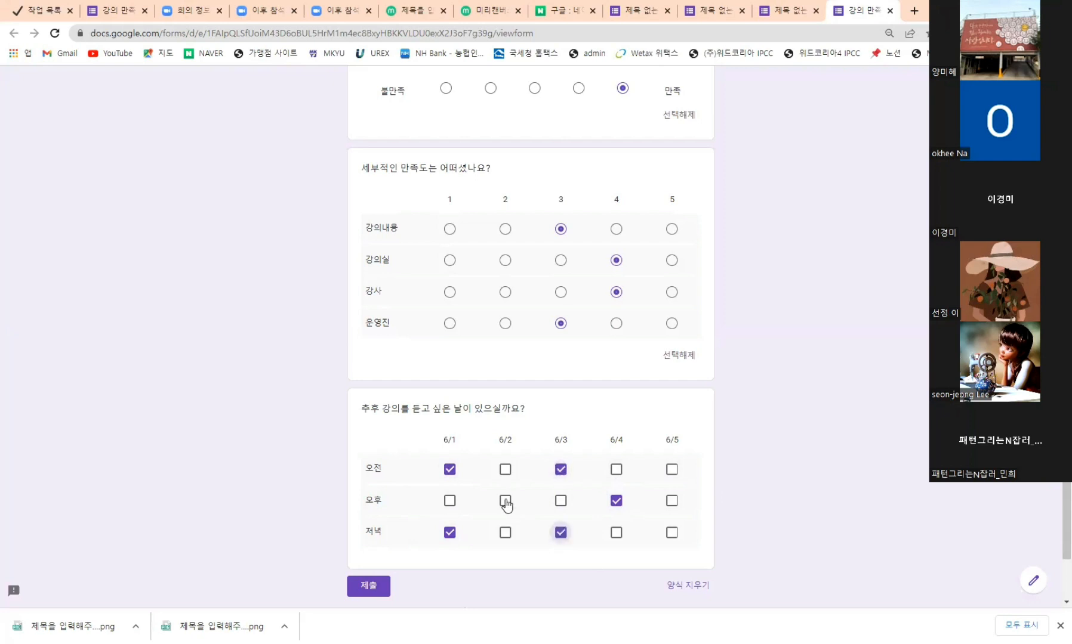
click(505, 501)
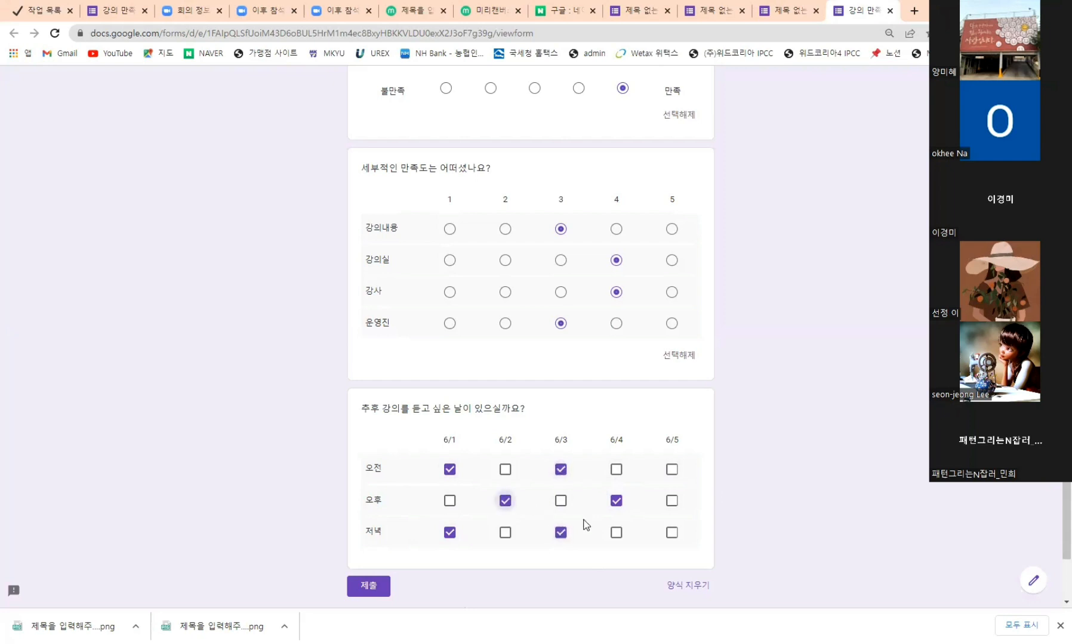
click(504, 470)
click(449, 501)
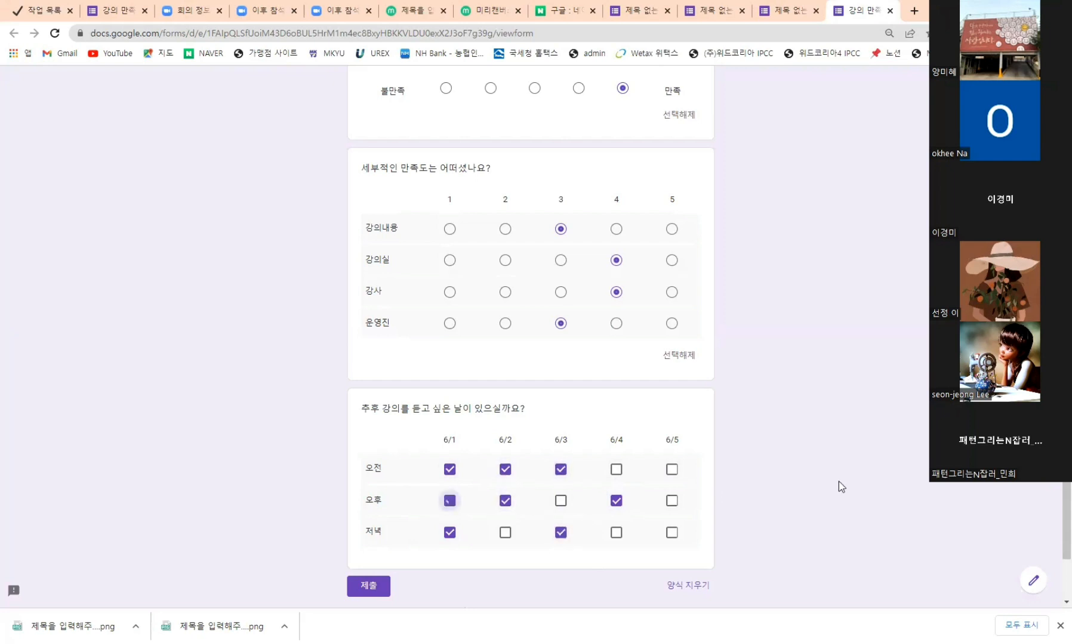
click(561, 501)
click(505, 536)
Test single selection in the previewed detailed satisfaction grid by rating 강의내용 as 1, followed by 2
scroll(867, 484, up, 4)
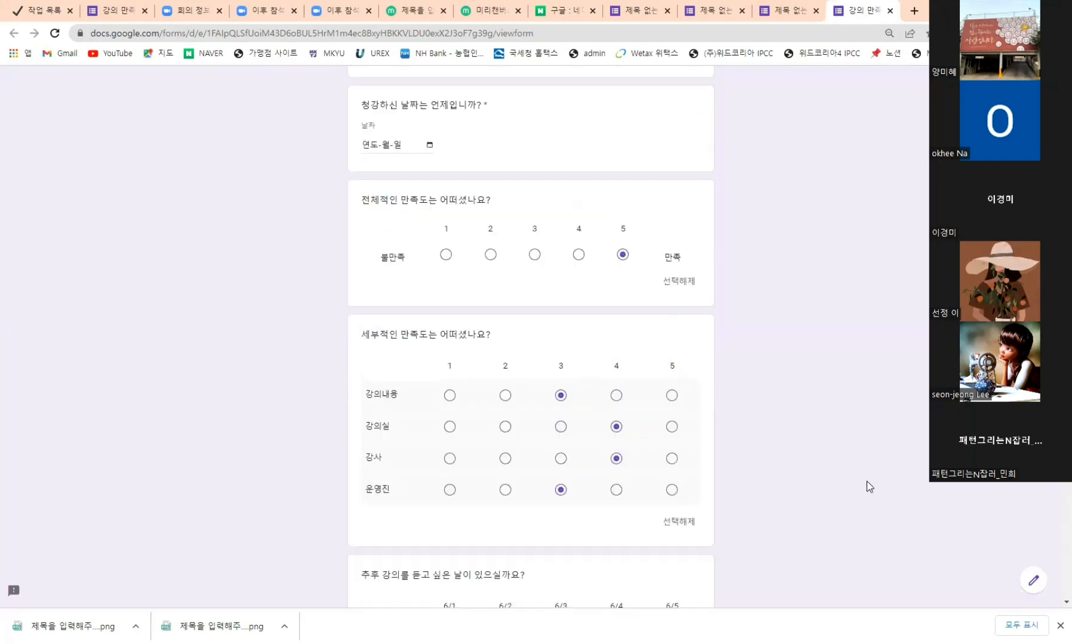
scroll(870, 496, down, 4)
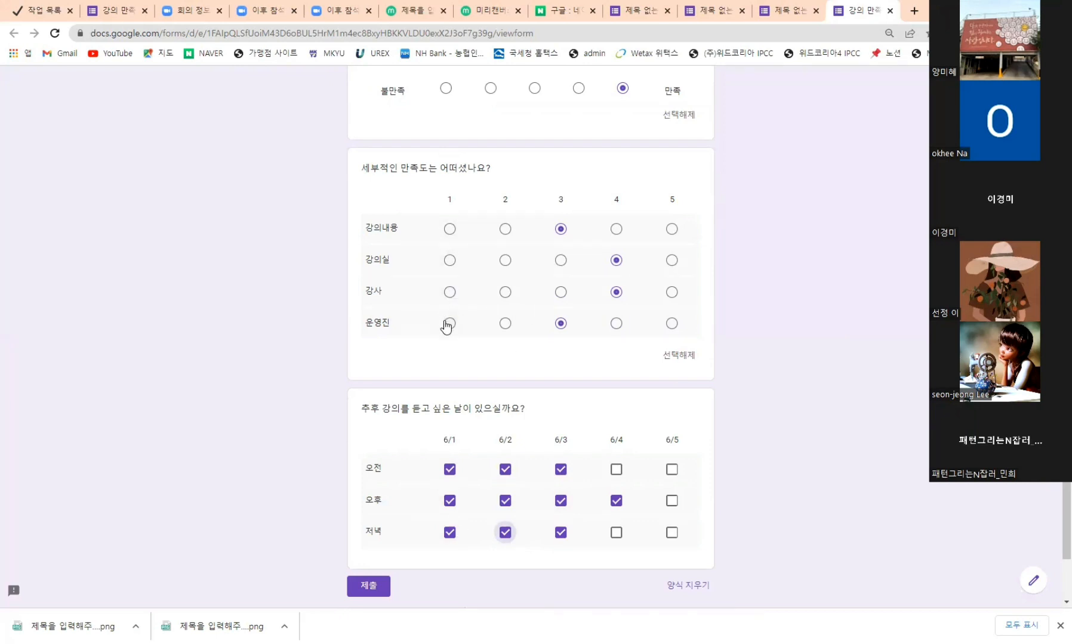
click(450, 230)
click(505, 231)
Return to the form editor and open the preferred lecture date question, keeping its type as 체크박스 그리드
click(1033, 580)
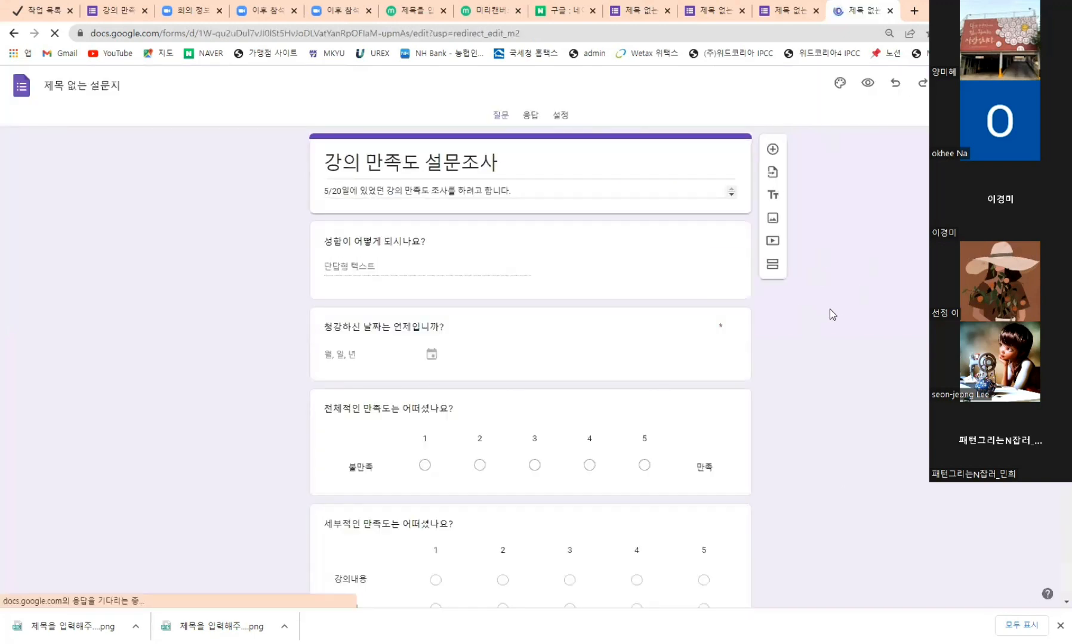
scroll(830, 309, down, 5)
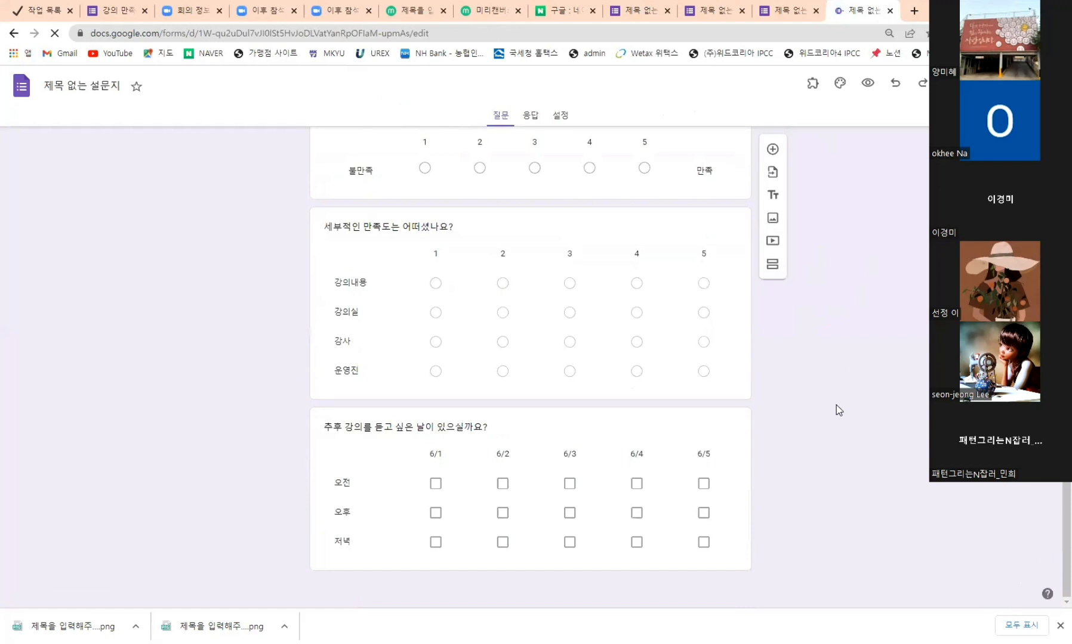
click(646, 427)
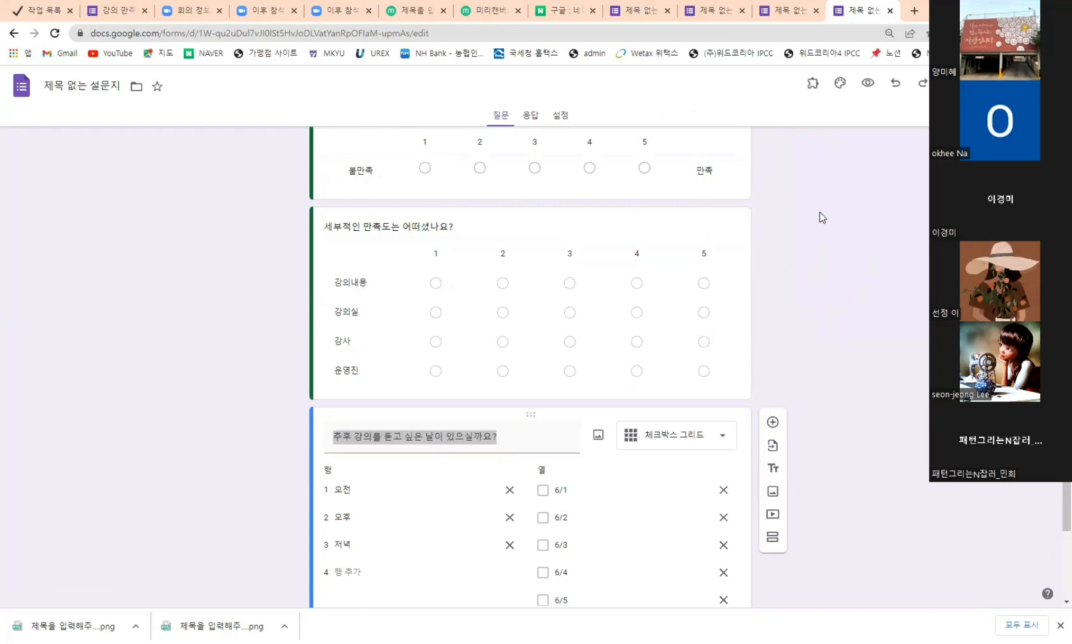
click(881, 426)
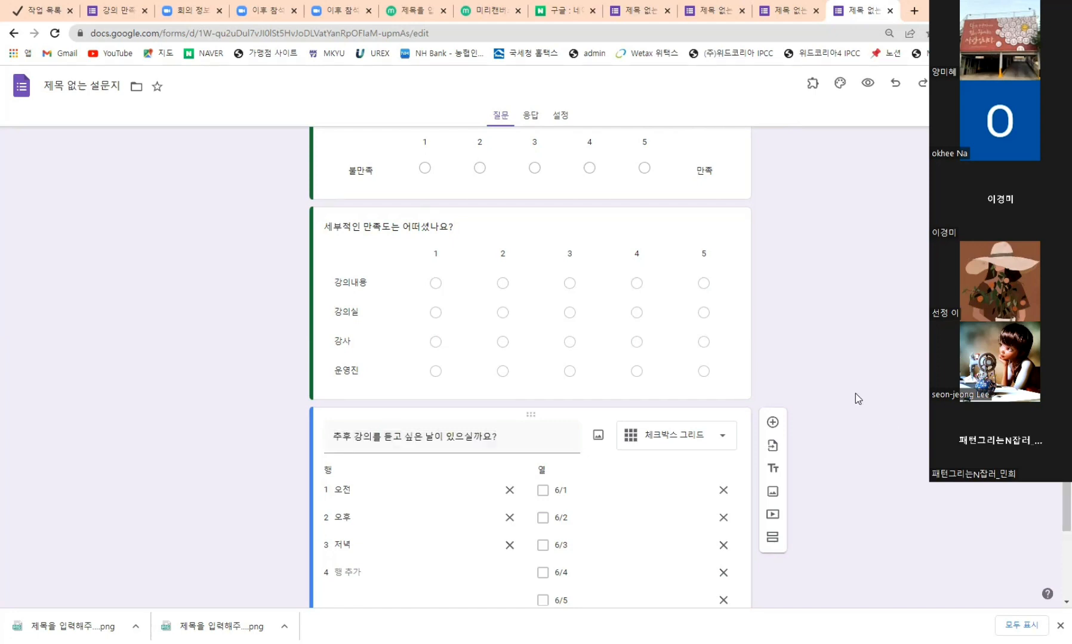
click(666, 442)
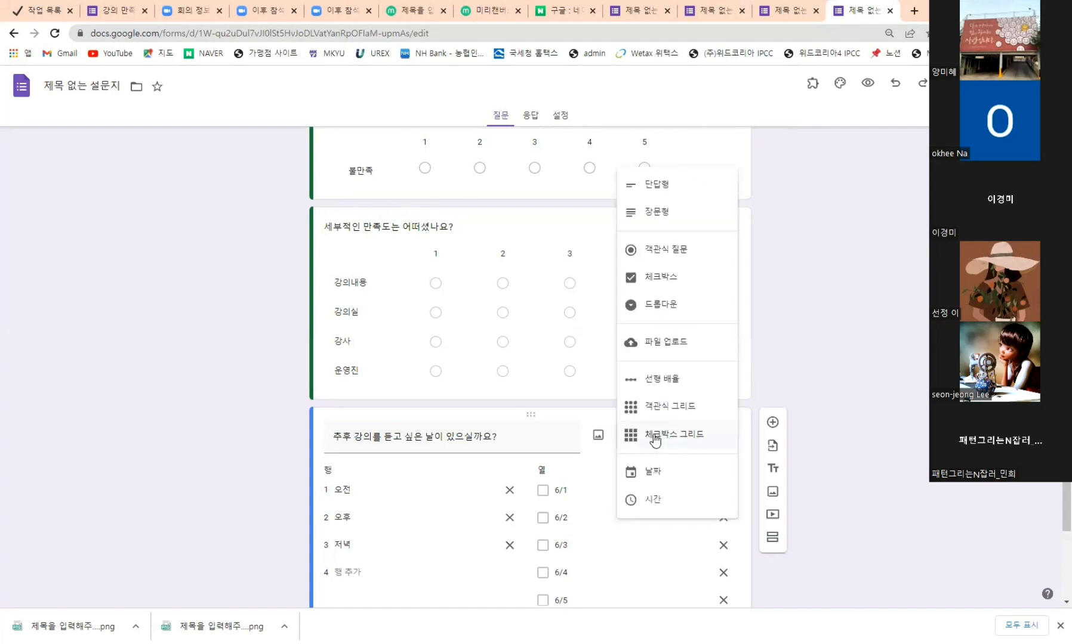
click(657, 442)
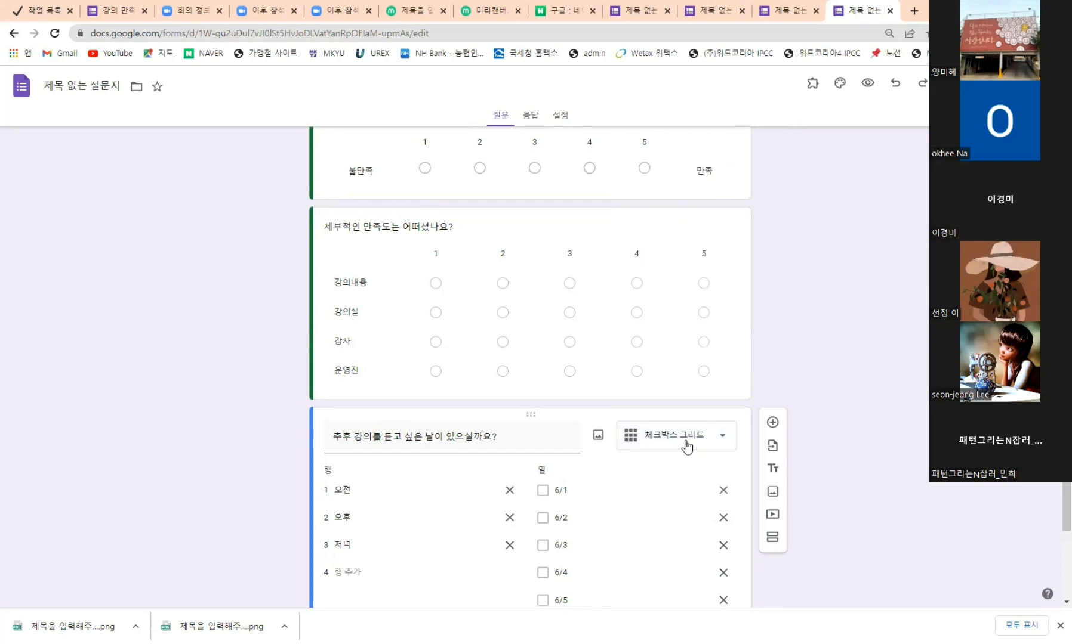
Try the 객관식 그리드 type on the preferred lecture date question and restore 체크박스 그리드
scroll(674, 412, down, 2)
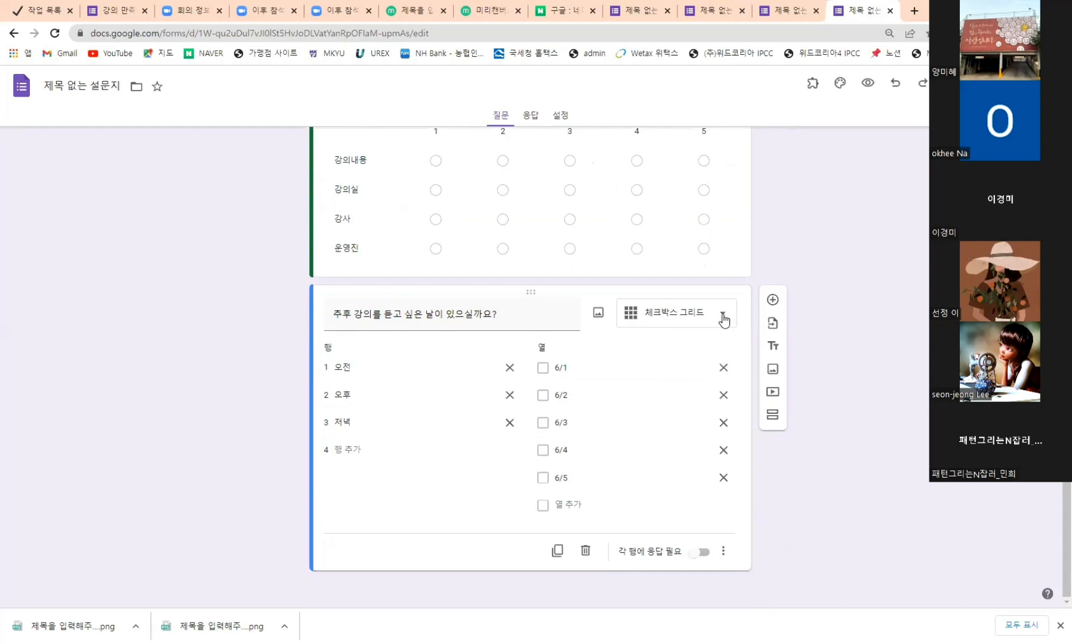
click(674, 319)
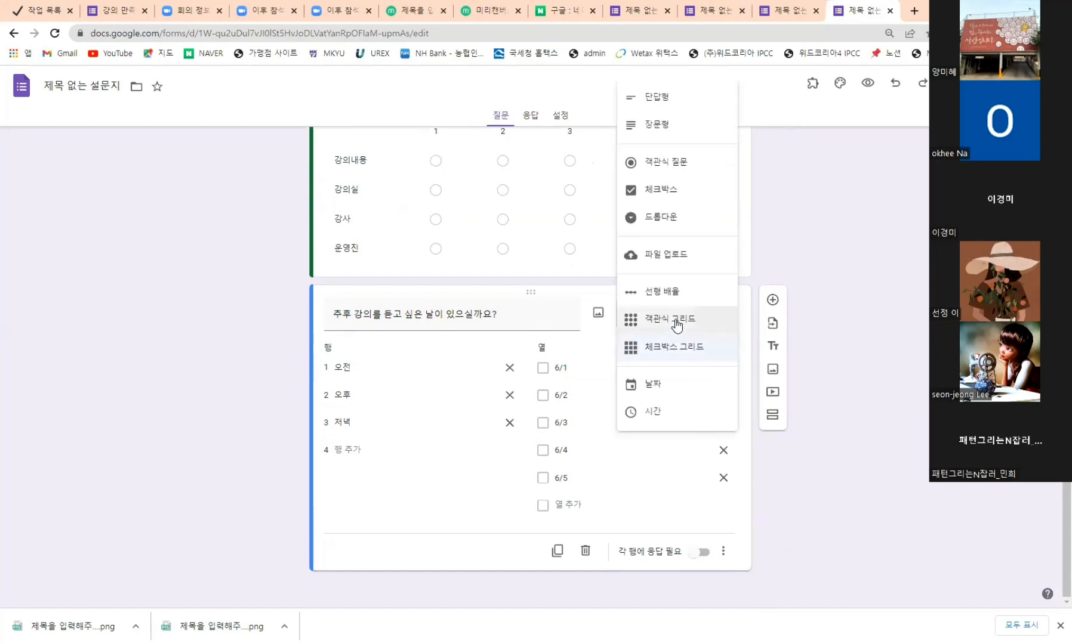
click(676, 325)
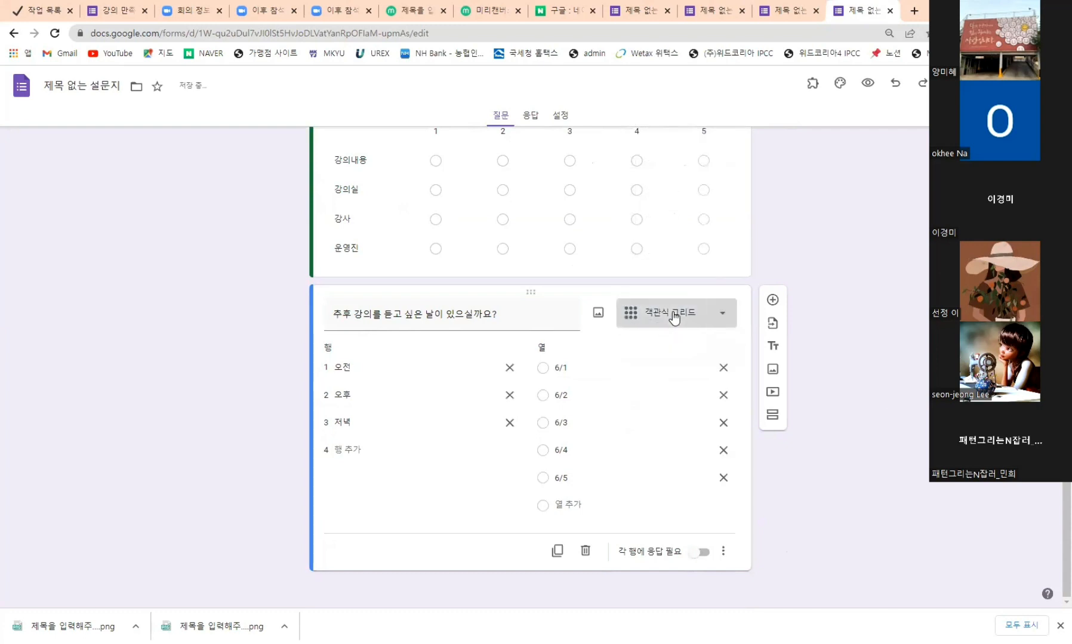
click(665, 341)
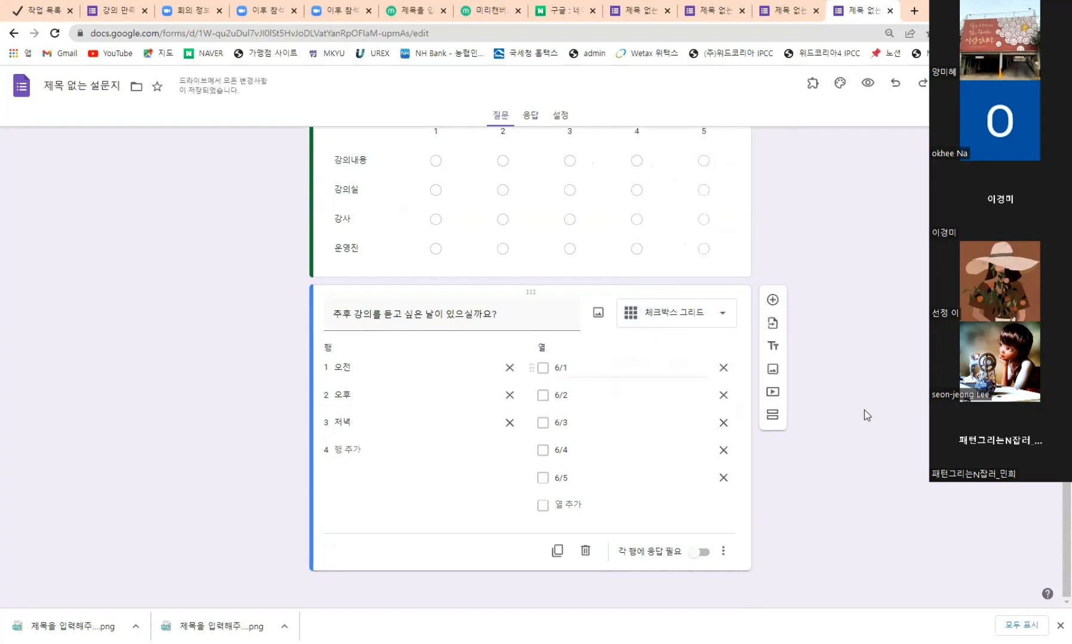
scroll(865, 432, up, 2)
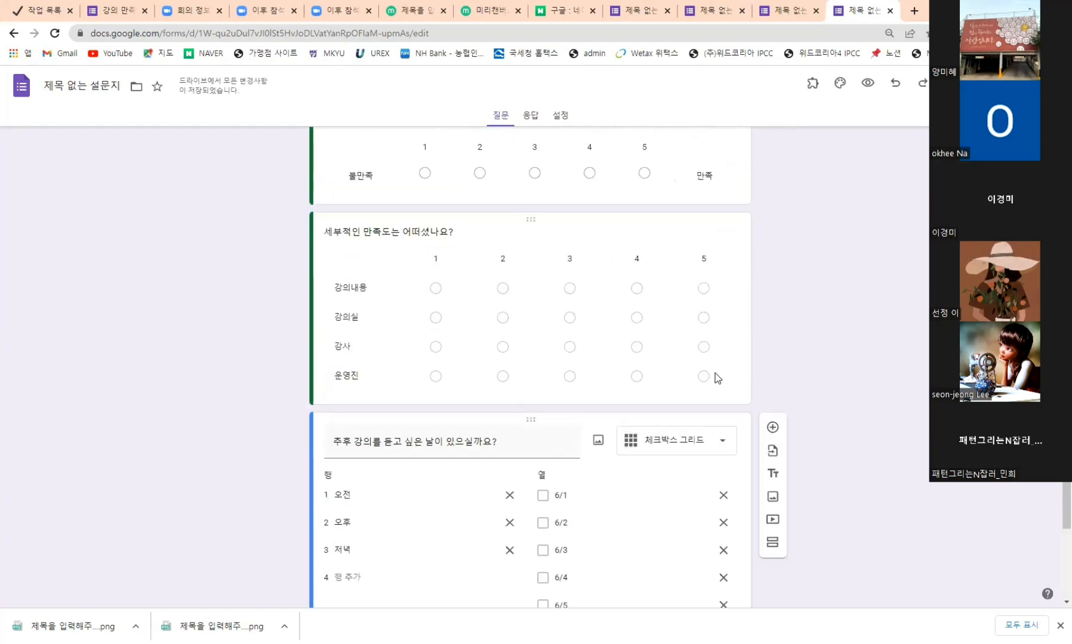
scroll(715, 374, down, 2)
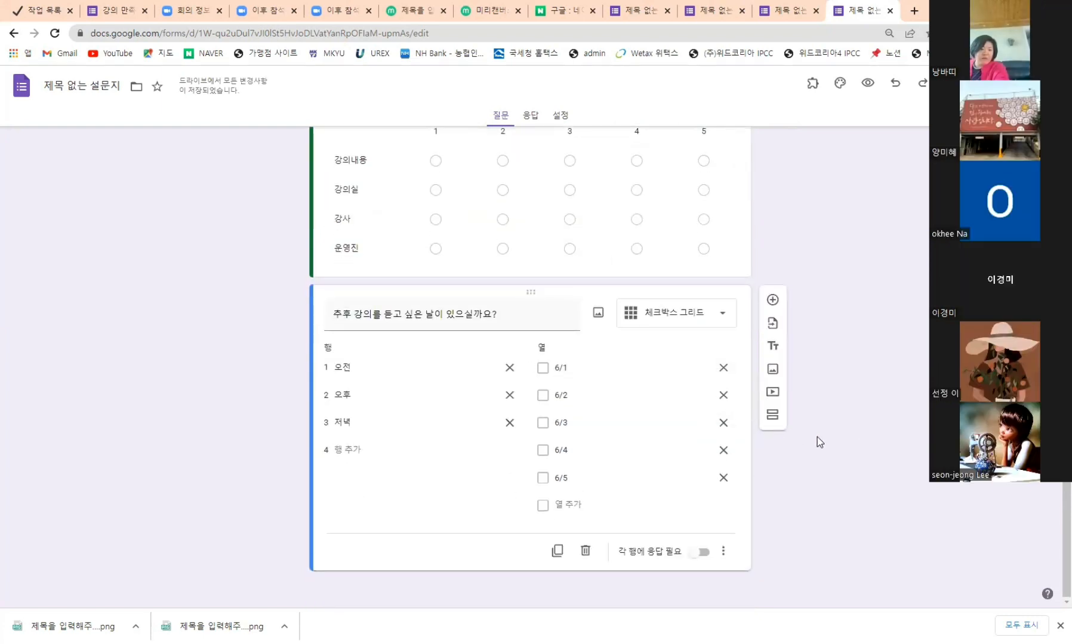
scroll(816, 439, up, 1)
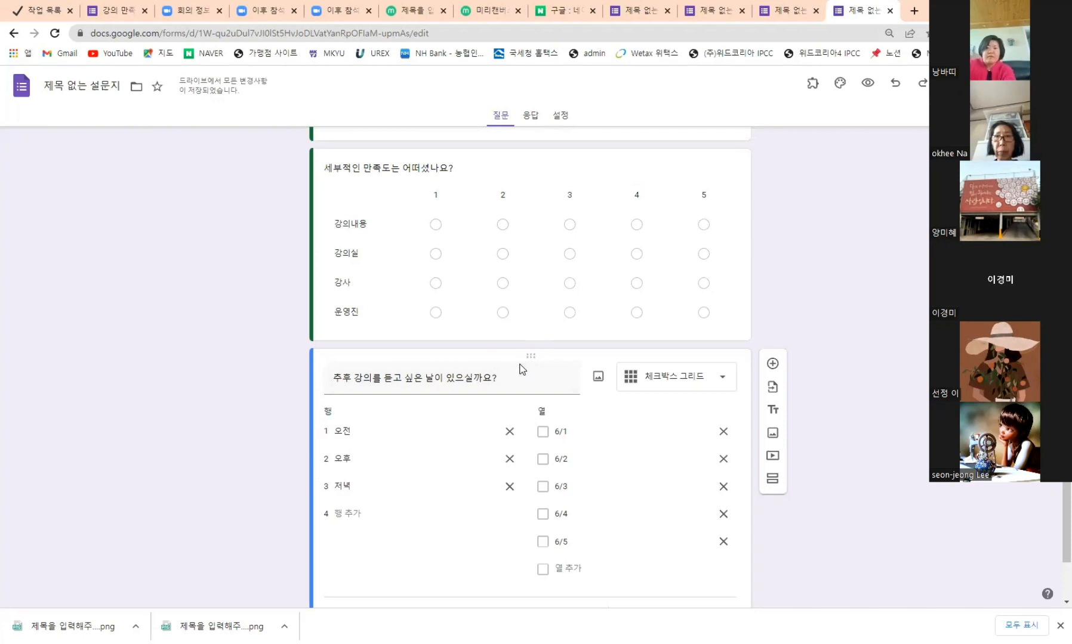
scroll(558, 363, up, 6)
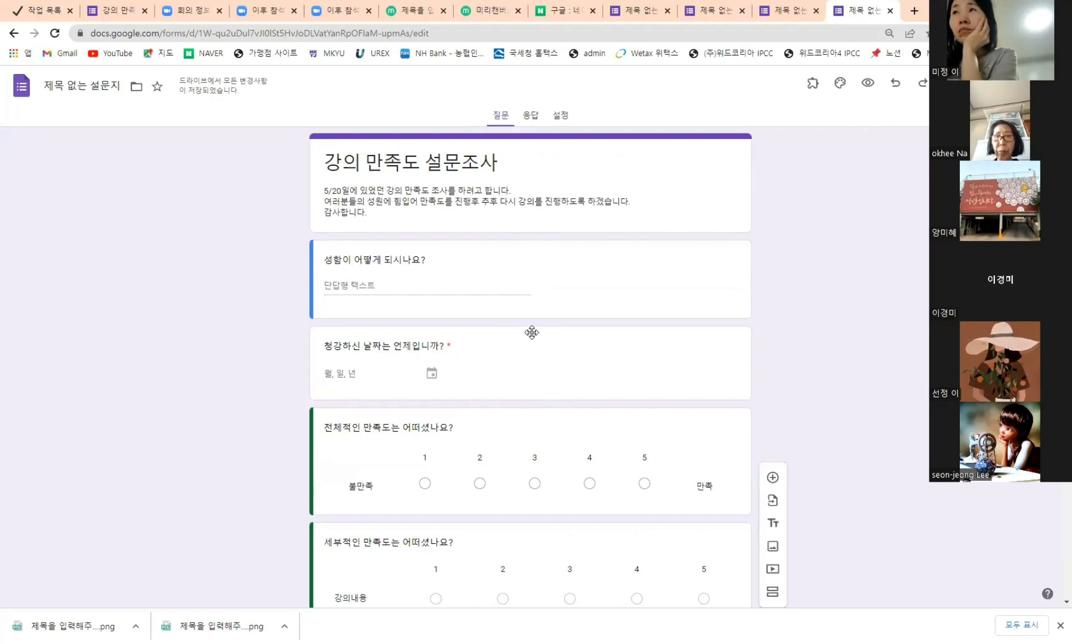
Move the attendance date question above the name question so it comes first in the form
drag(531, 334, 538, 245)
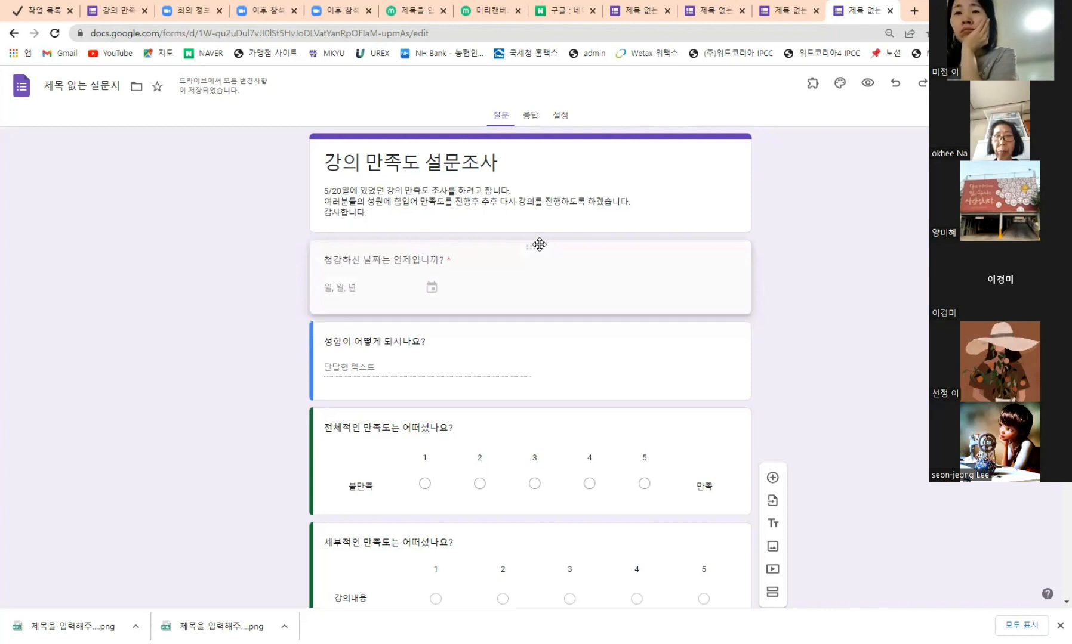
click(547, 264)
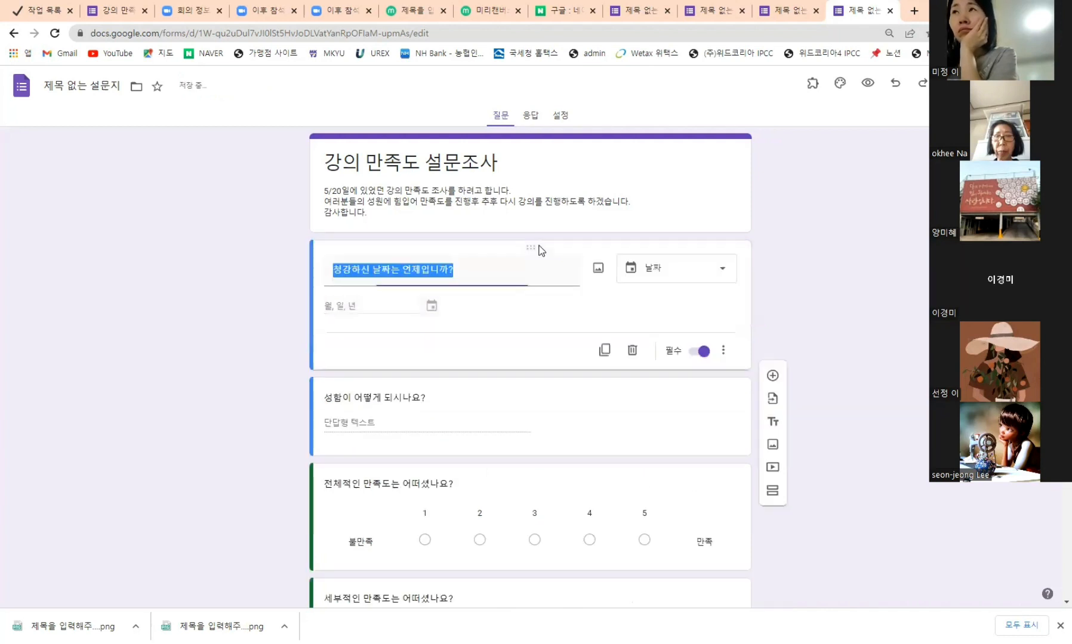
click(801, 420)
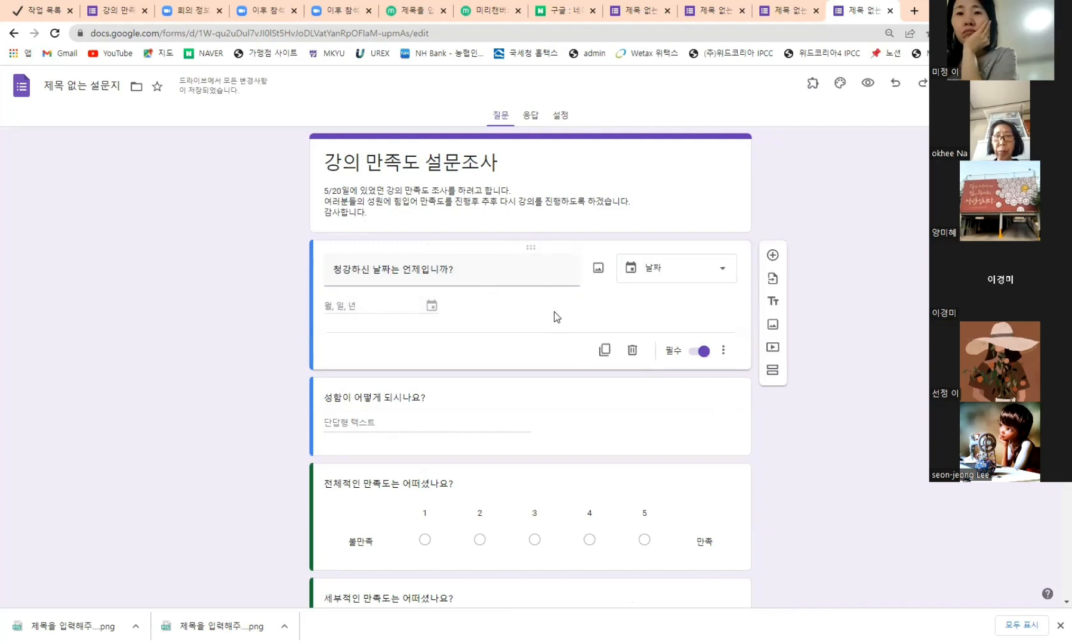
Turn on 각 행에 응답 필요 for the detailed satisfaction grid question
scroll(559, 403, down, 4)
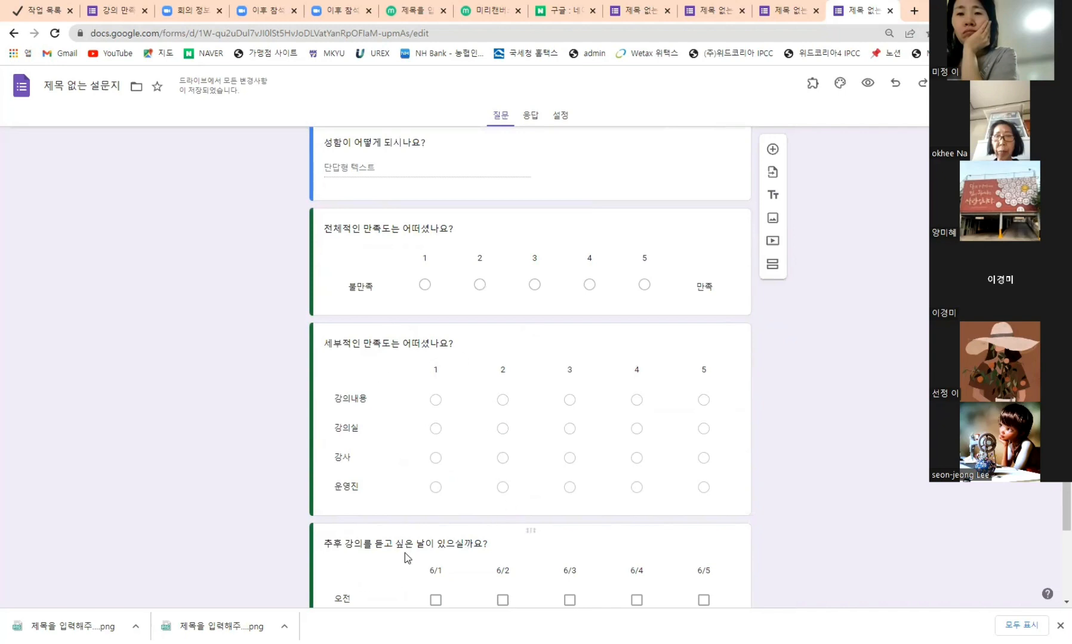
scroll(552, 550, down, 1)
scroll(552, 551, down, 2)
click(676, 393)
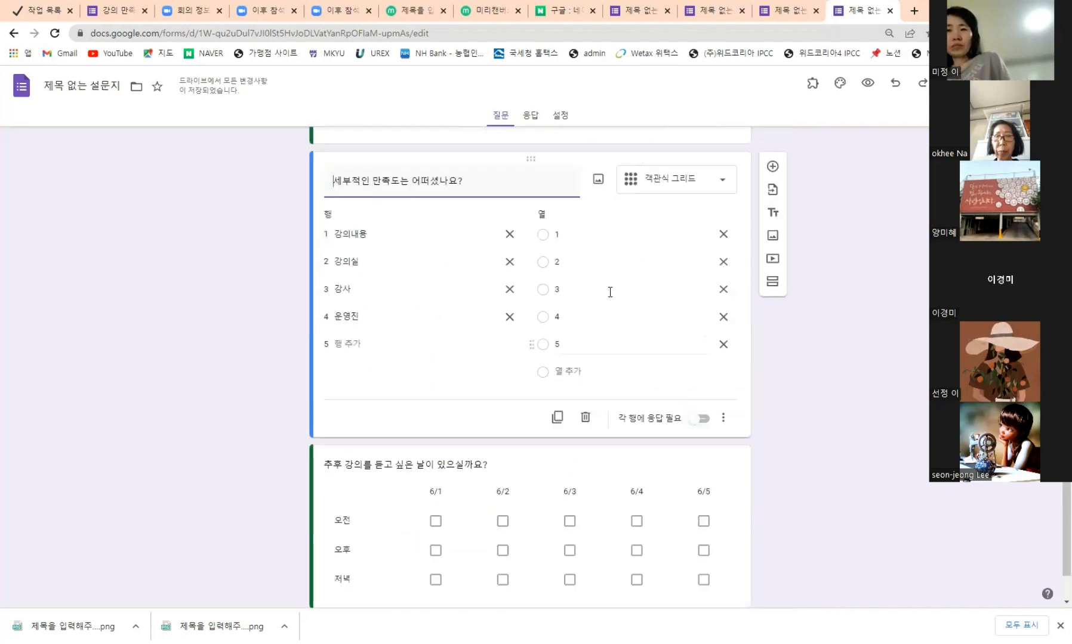
click(461, 367)
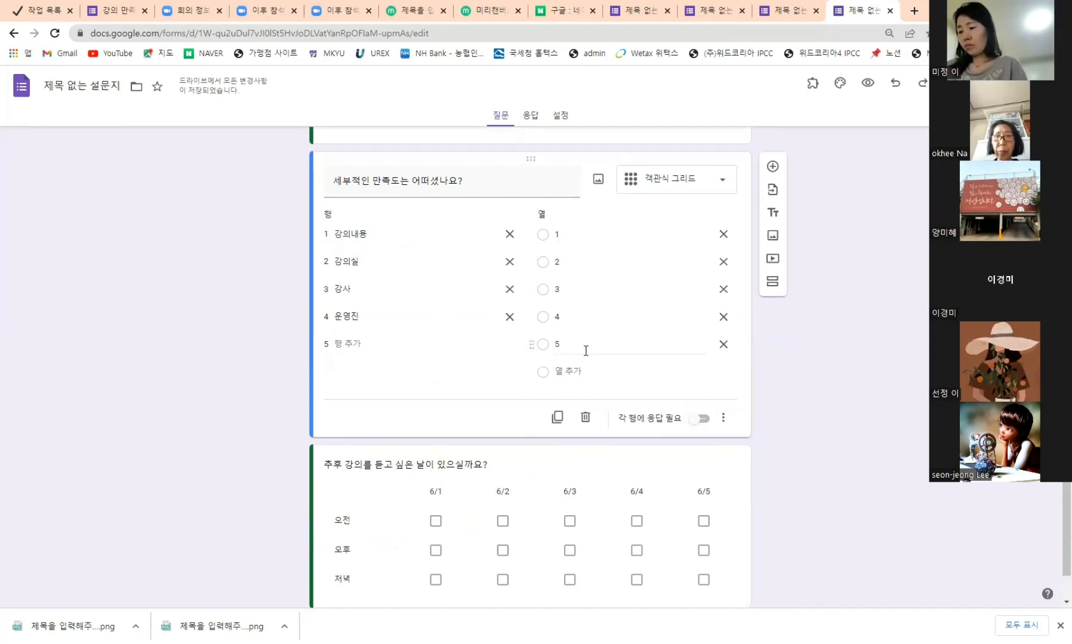
click(700, 419)
scroll(716, 463, down, 1)
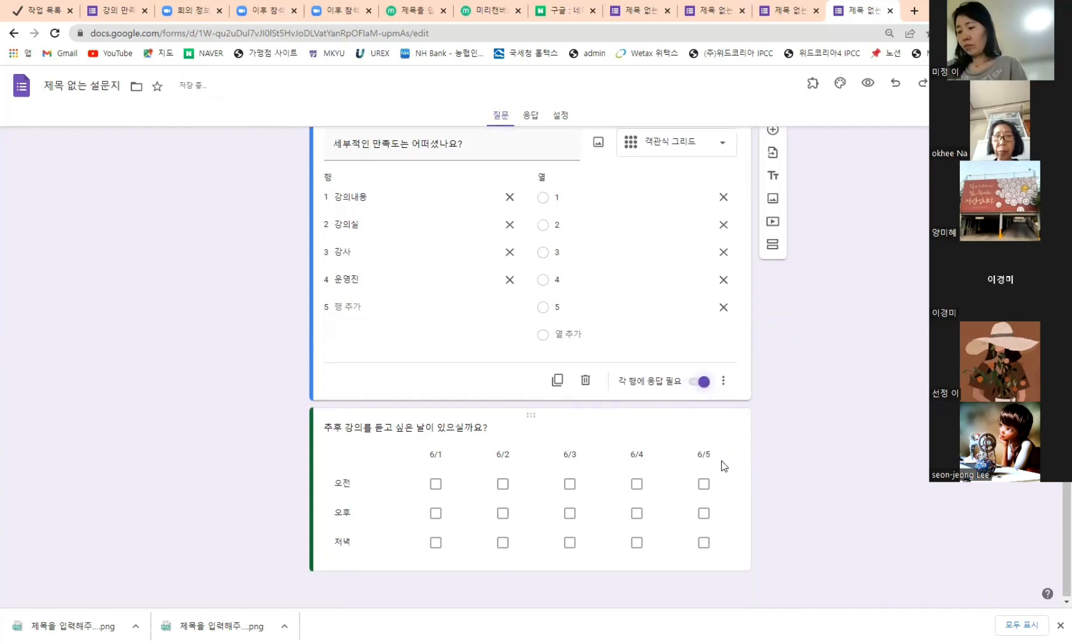
Try requiring a response in each row of the preferred lecture date grid, and switch the requirement back off
click(661, 528)
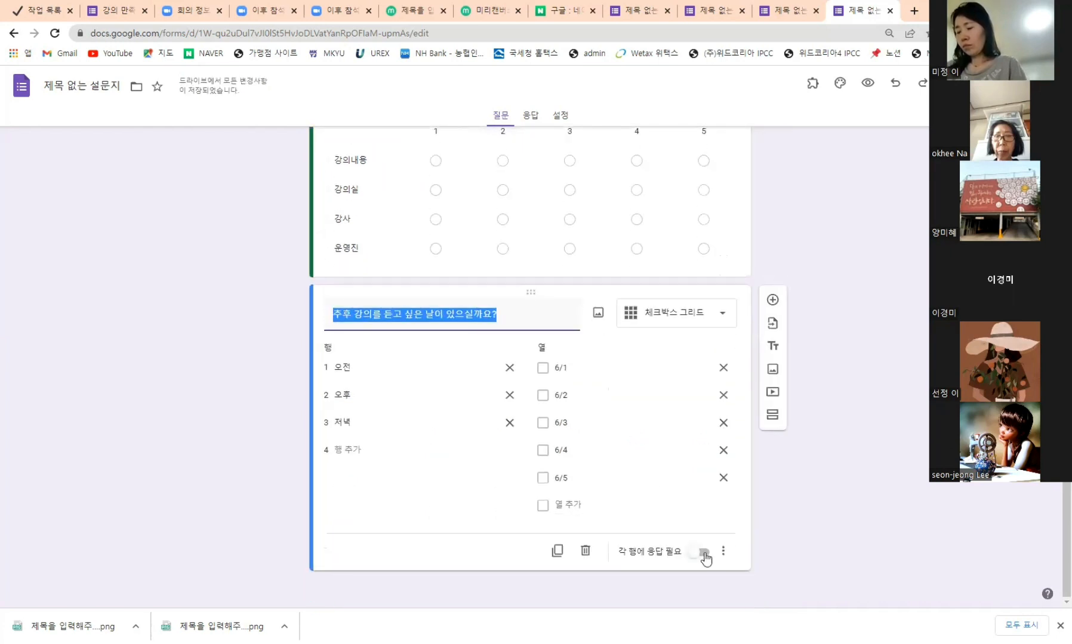
click(705, 559)
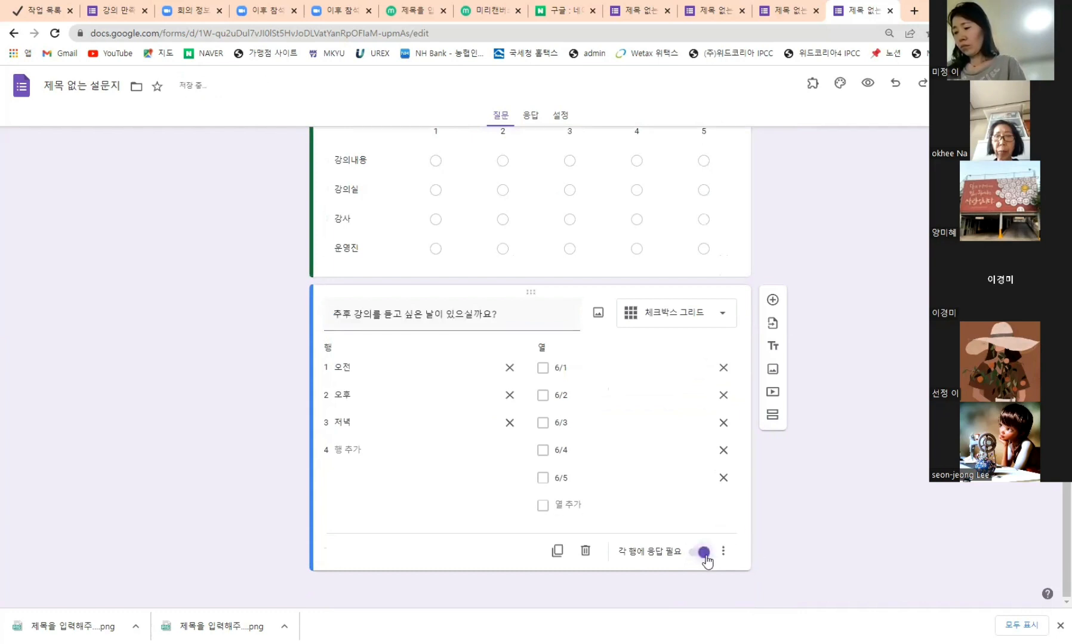
click(704, 556)
Turn off 각 행에 응답 필요 for the detailed satisfaction grid question
scroll(708, 456, up, 3)
click(691, 469)
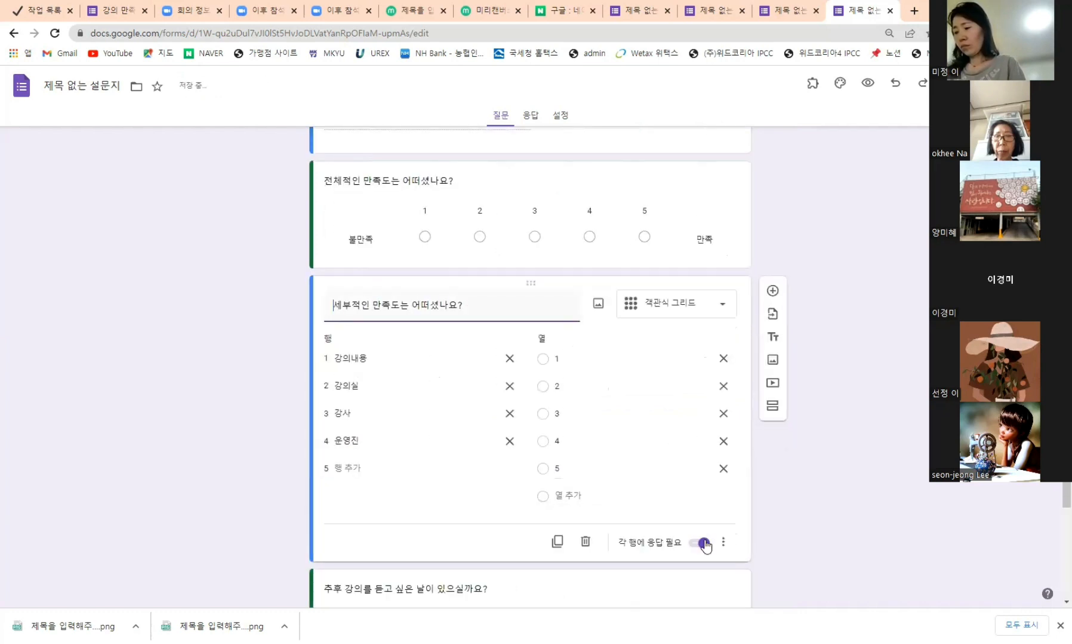
click(705, 549)
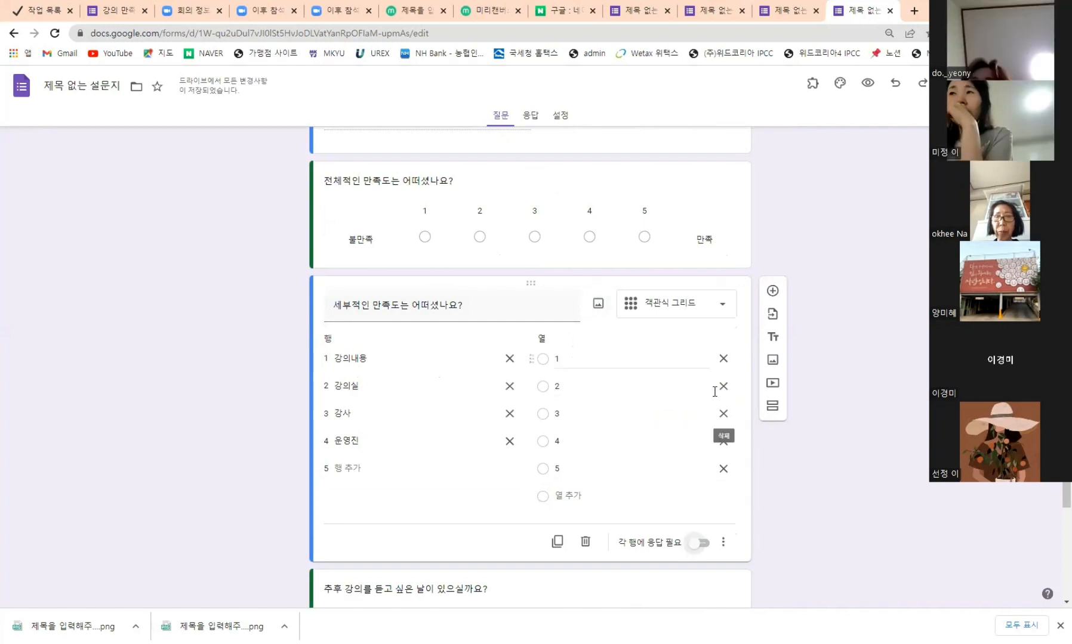
Add a 장문형 question after the preferred lecture date grid, titled "강사에게 하고싶은말씀 있으시면 적어주세요"
scroll(779, 487, down, 3)
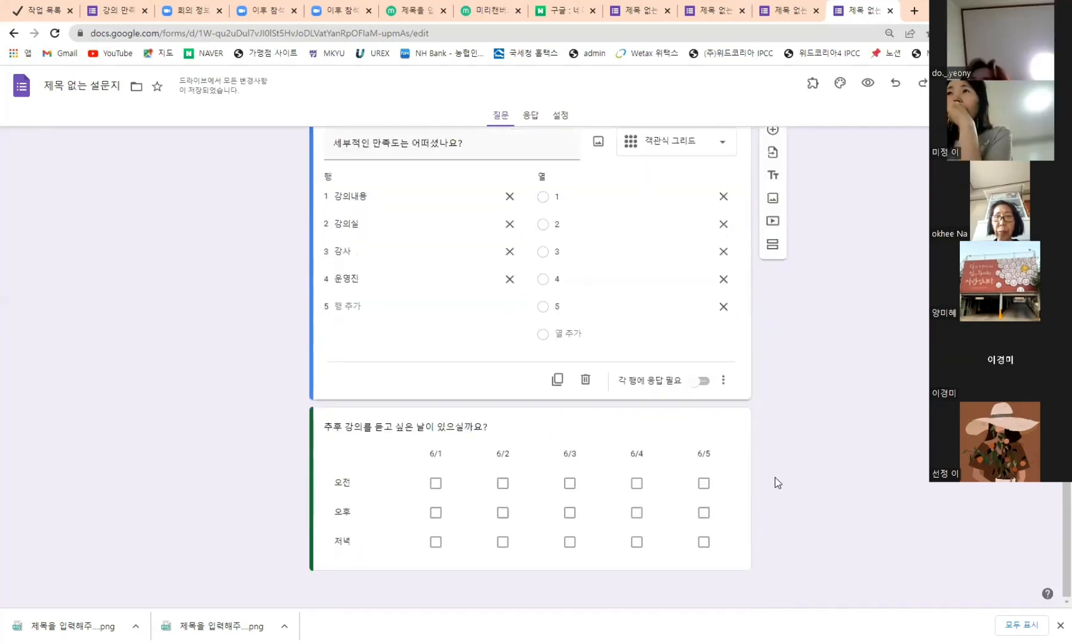
click(676, 419)
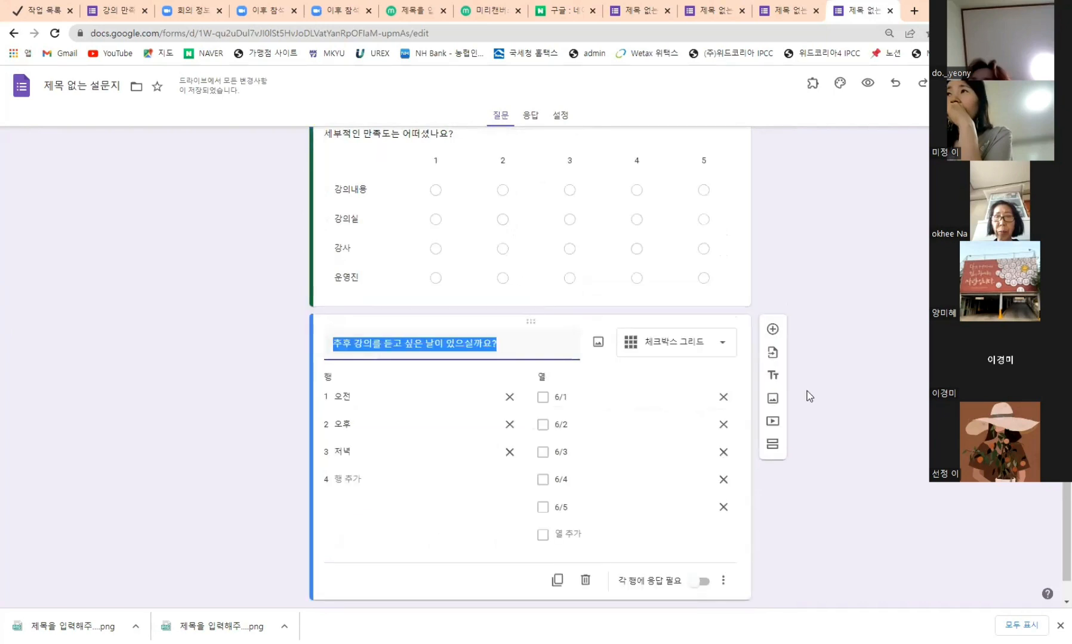
click(773, 332)
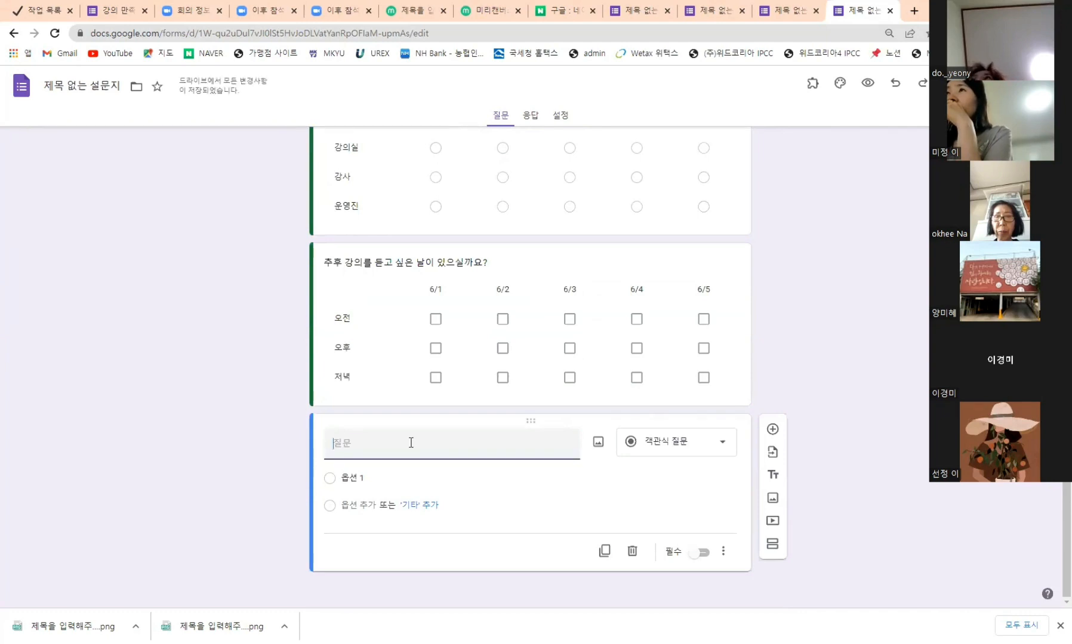
text(강사에게 하고싶)
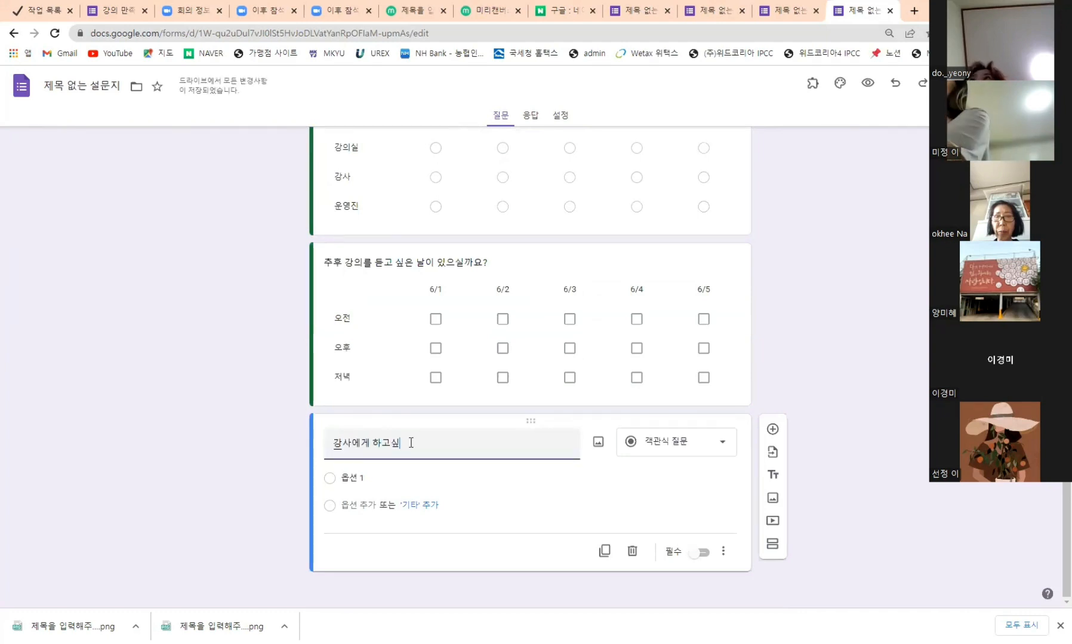
text(은말씀)
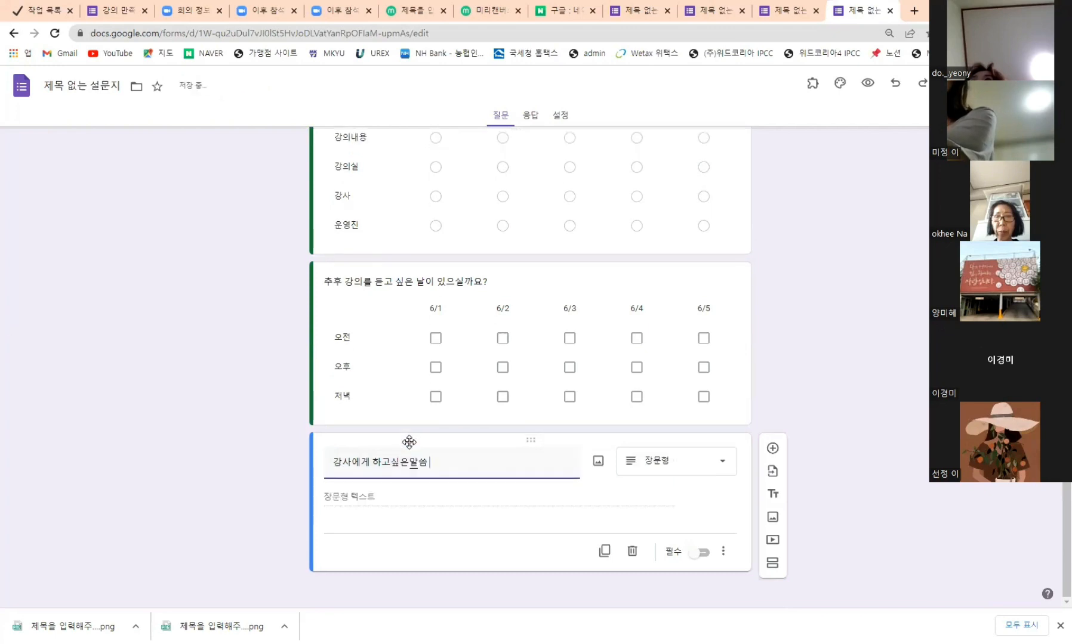
text( 있으시면 적 이)
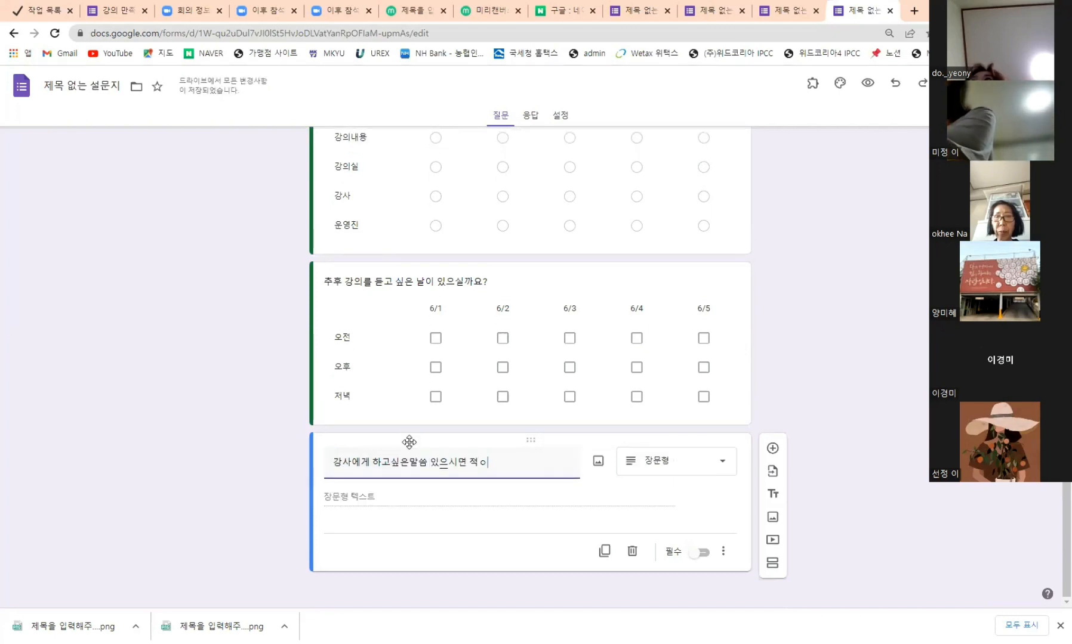
key(BackSpace)
key(BackSpace)
text(어주세요)
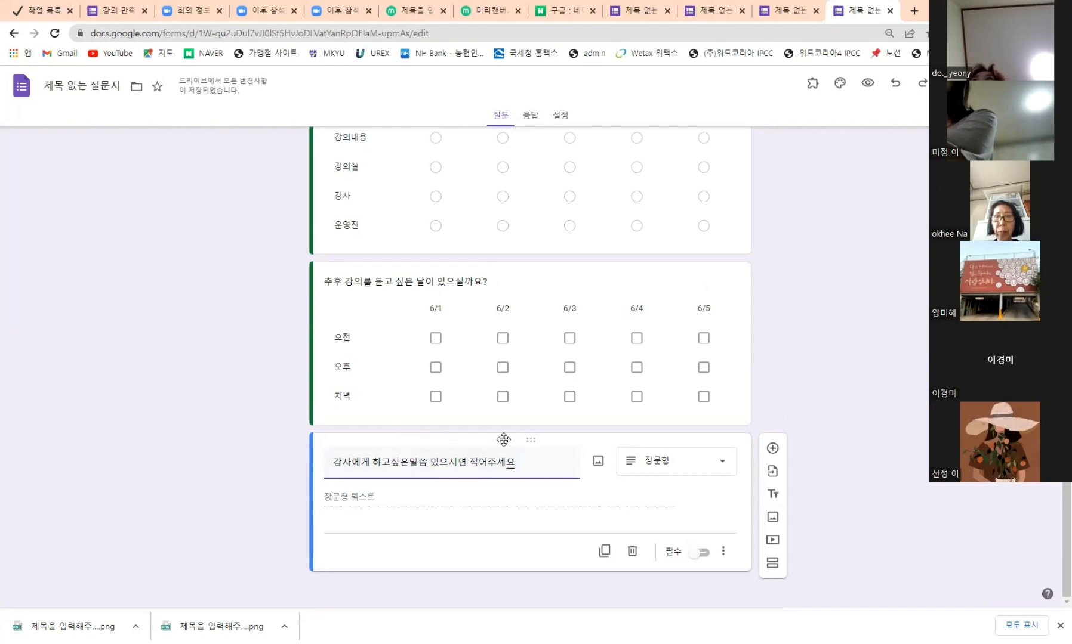
click(657, 469)
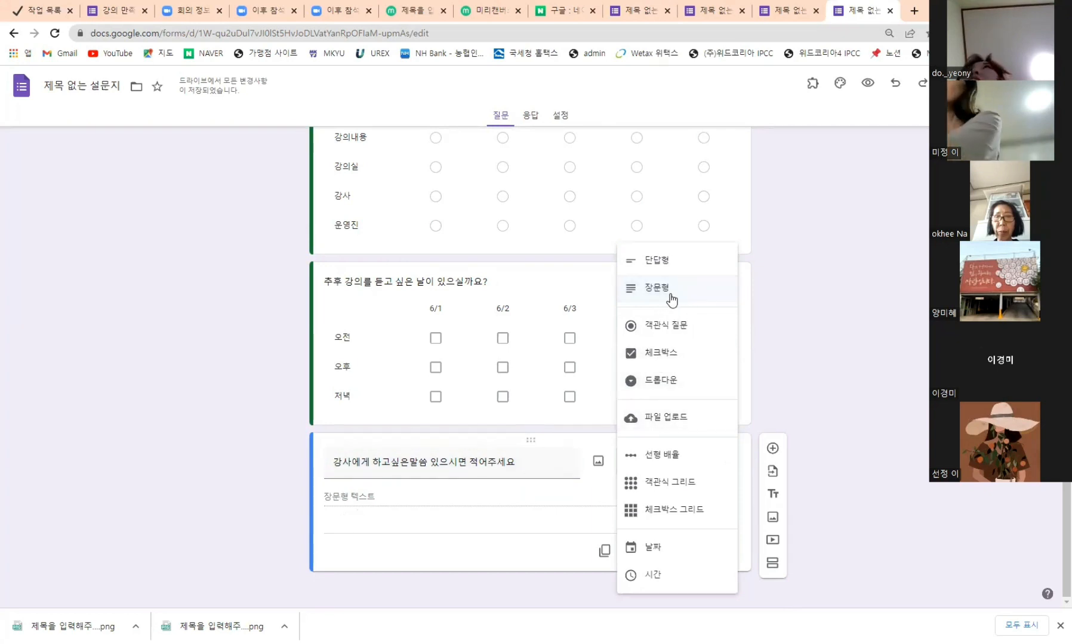
click(833, 383)
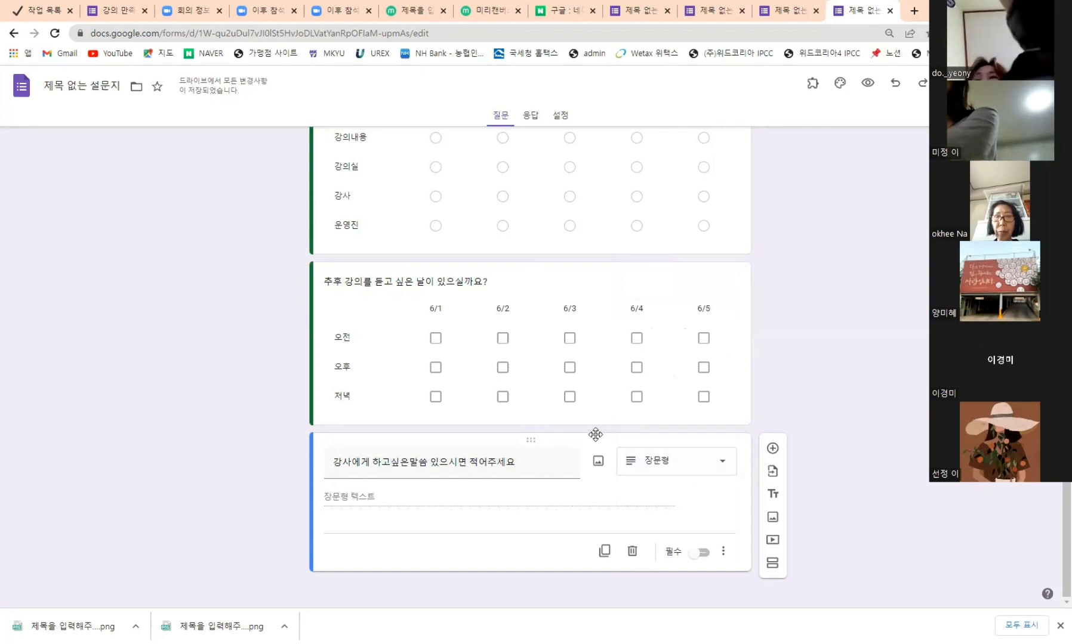
Add another question at the end of the form as 파일 업로드 and allow respondents to upload files to Drive
click(772, 449)
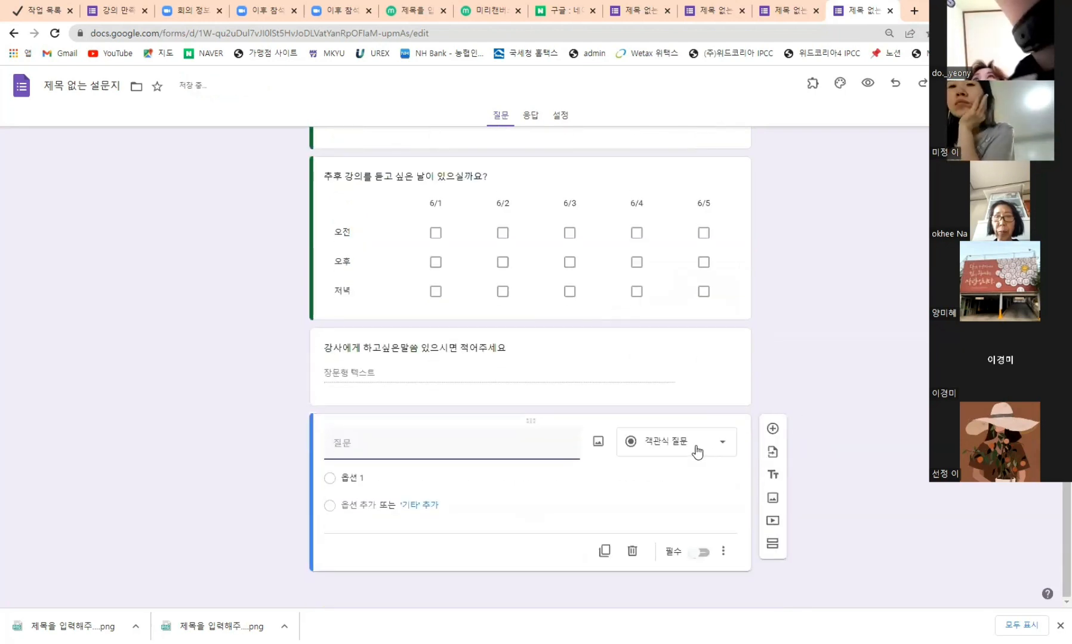
click(696, 449)
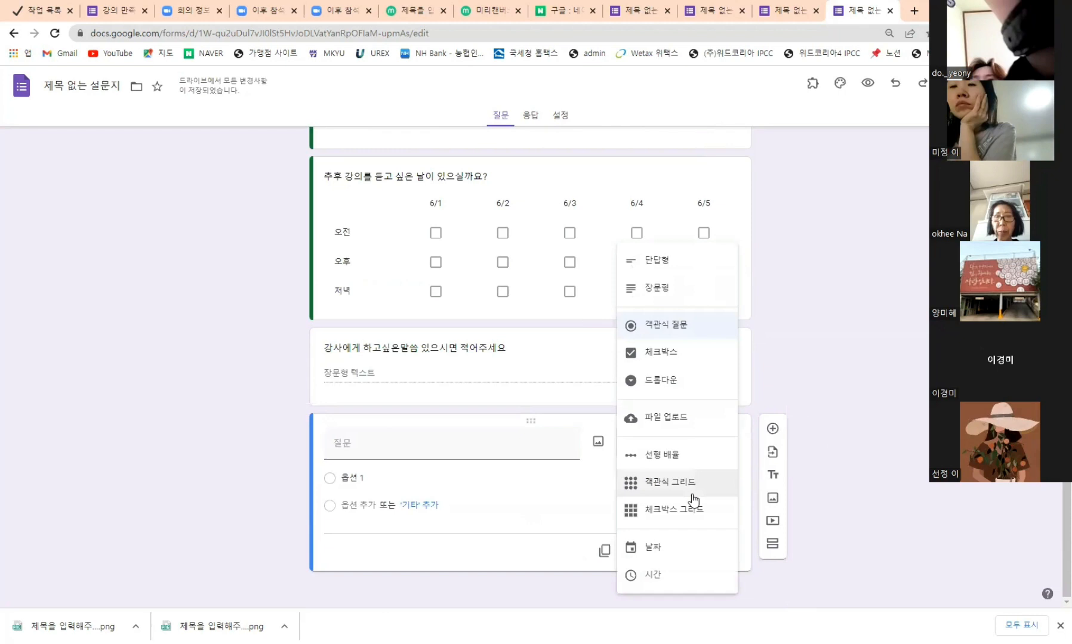
click(667, 420)
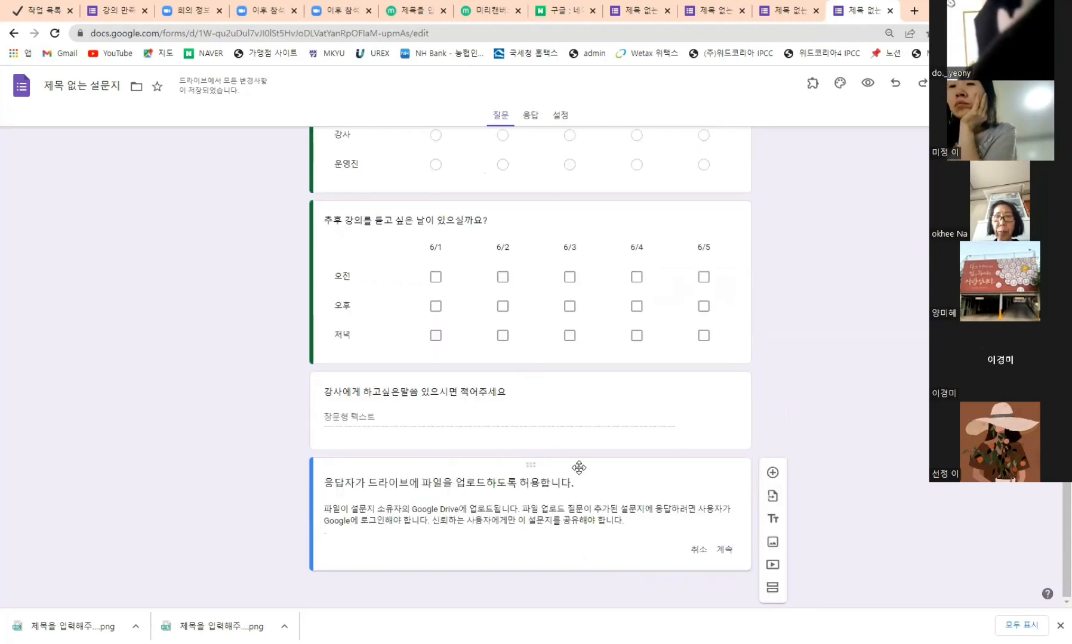
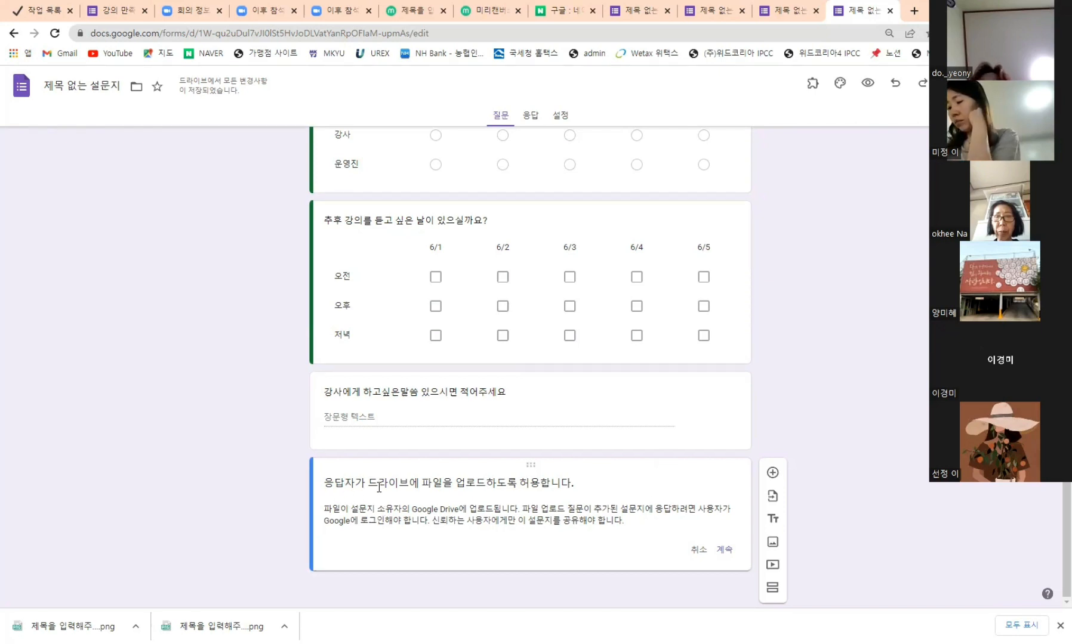
click(724, 551)
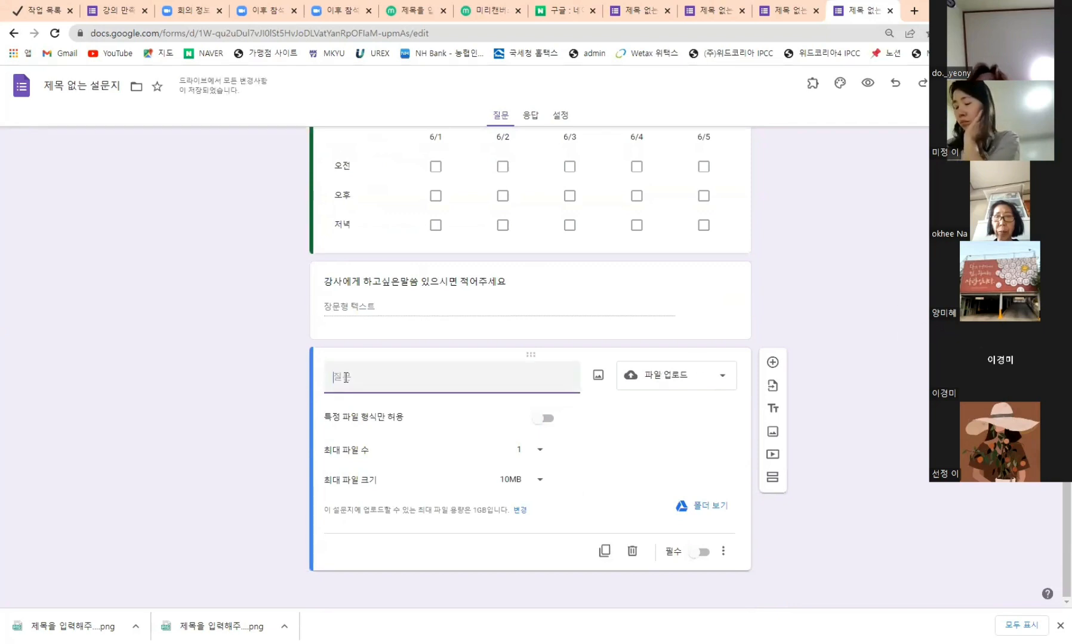
Title the file upload question "개인정보 스캔후 업로드해주세요."
text(개인)
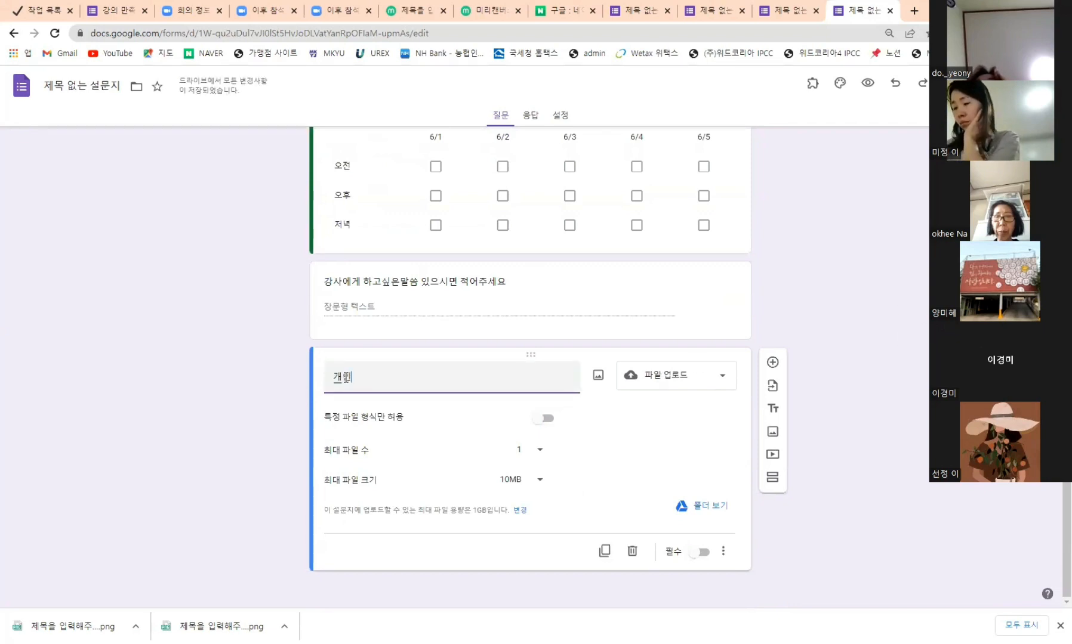
text(정ㅂㅗ 스캔후 에)
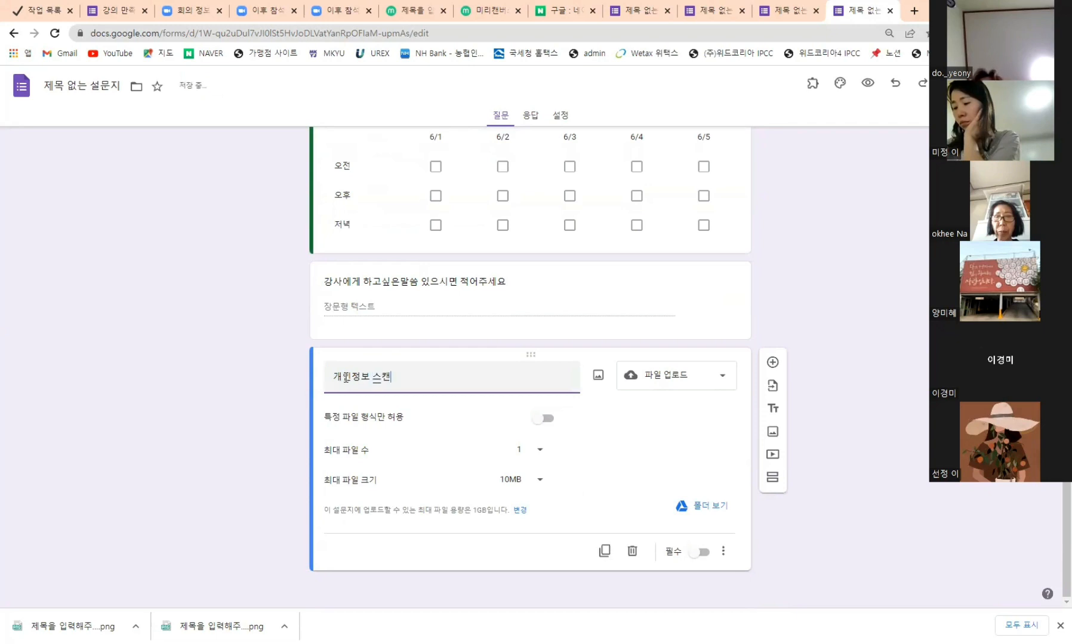
text(ㅂ로드해주세)
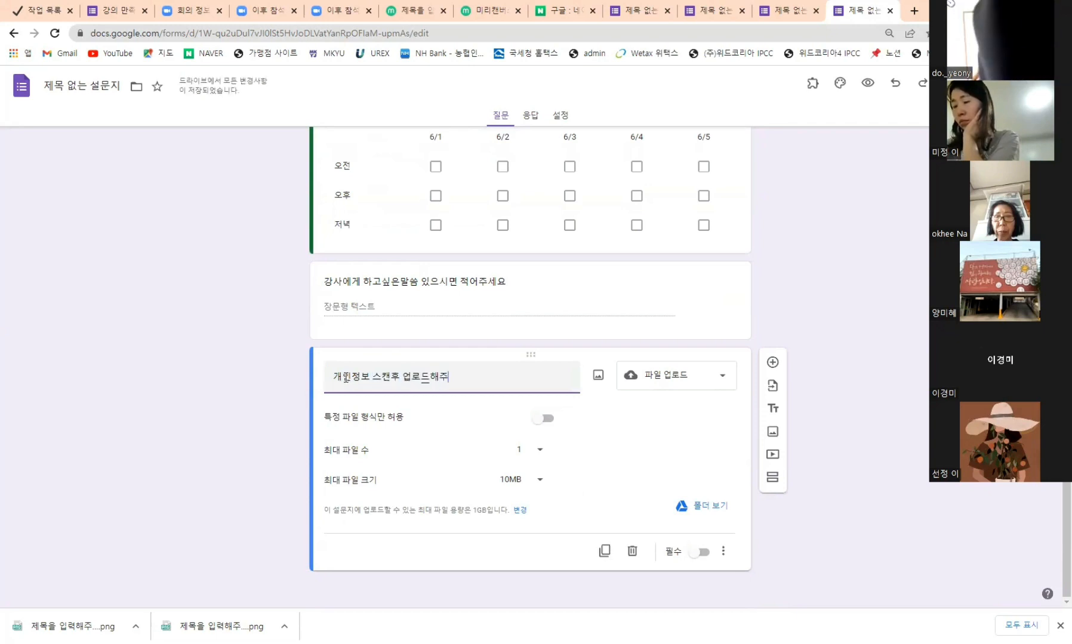
text(요.)
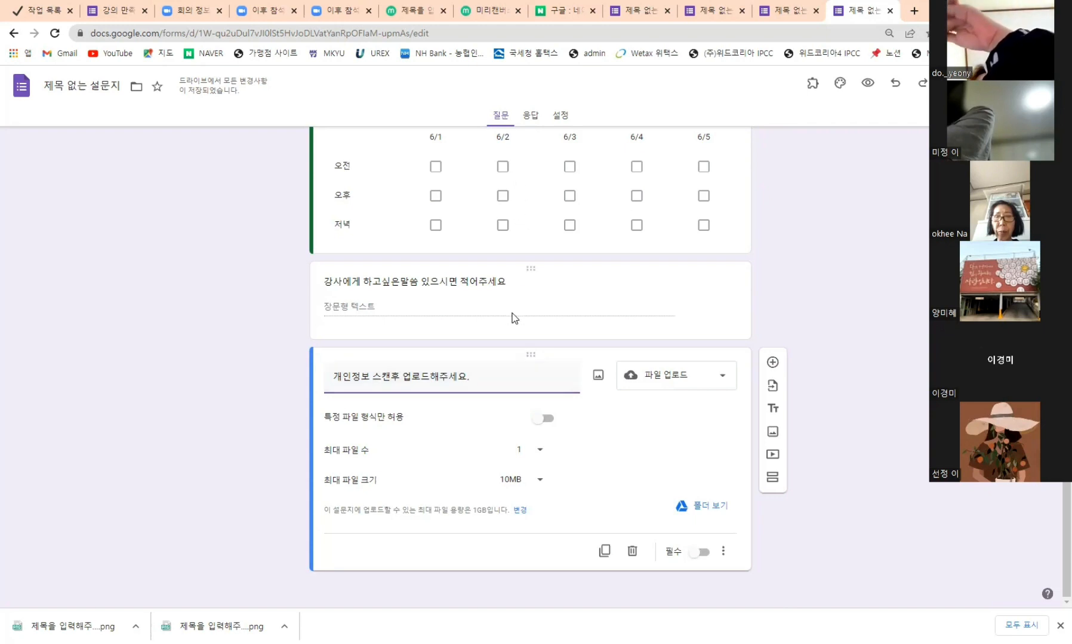
Review the file upload question's choices for 최대 파일 수 and 최대 파일 크기, keeping 1 file and 10MB
click(535, 452)
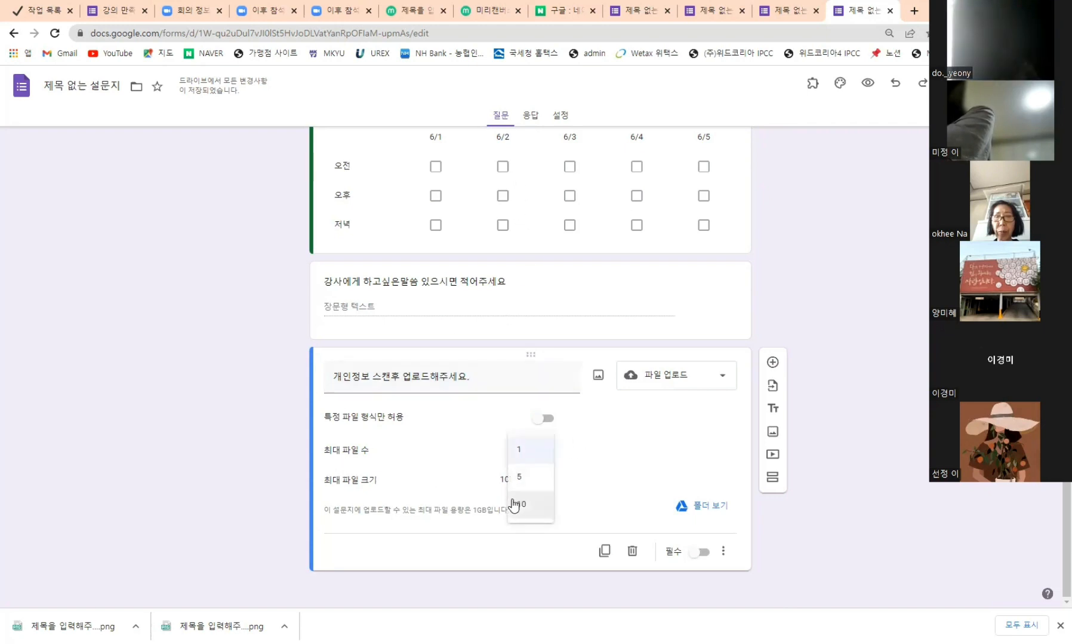
click(458, 457)
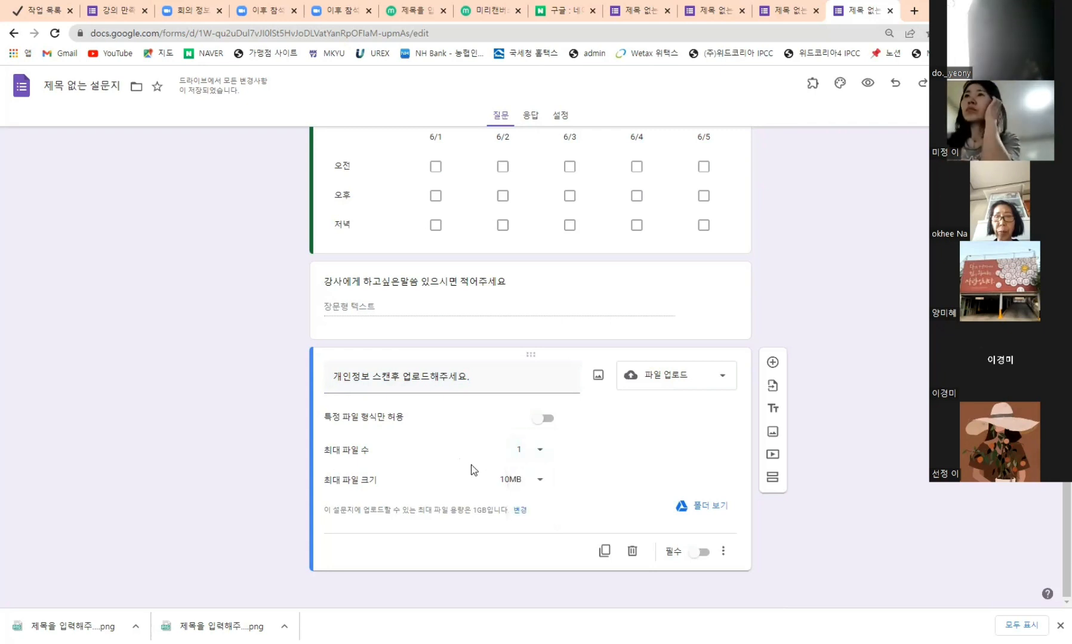
click(532, 452)
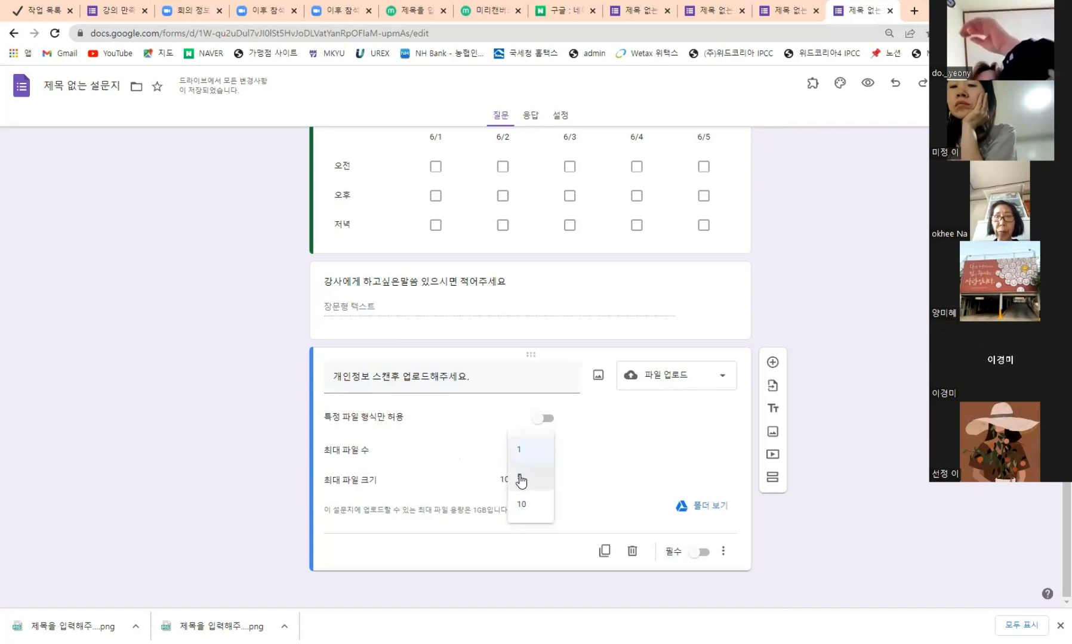
click(537, 452)
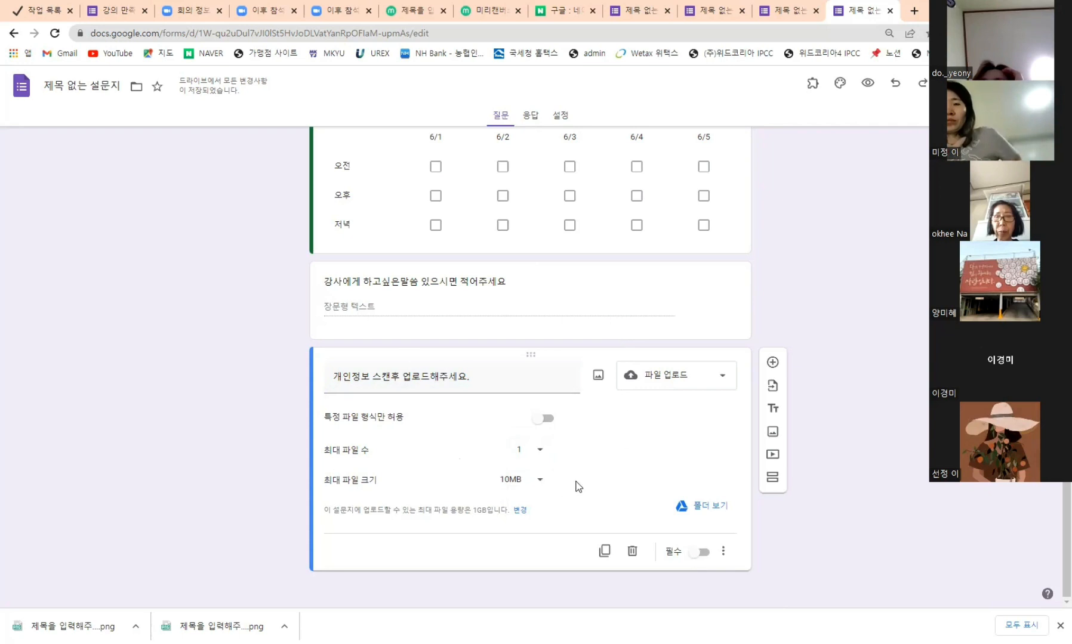
click(507, 484)
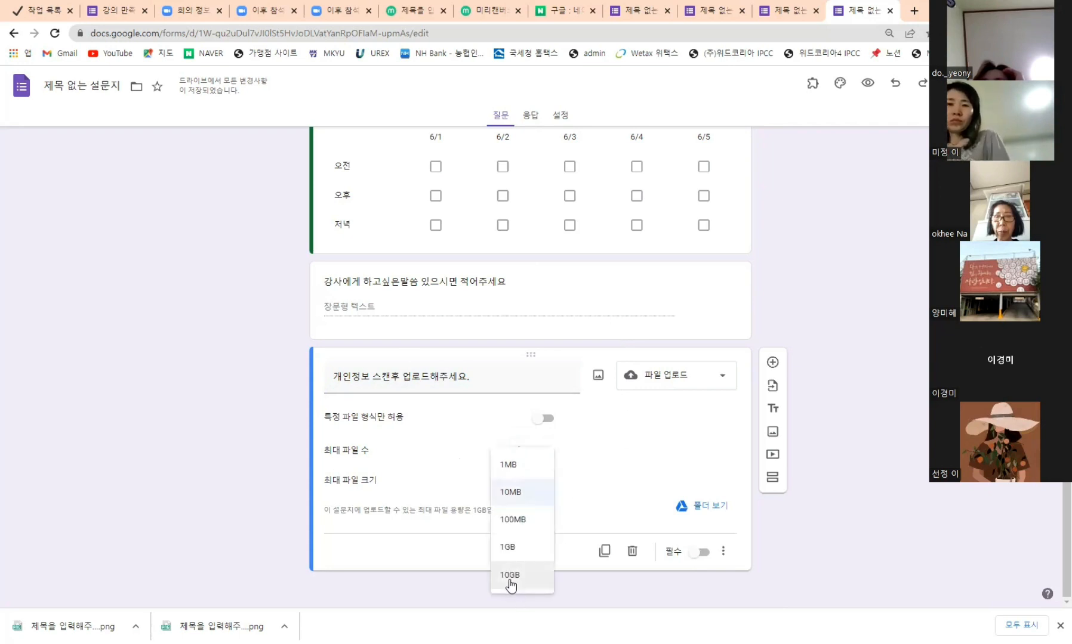
click(511, 493)
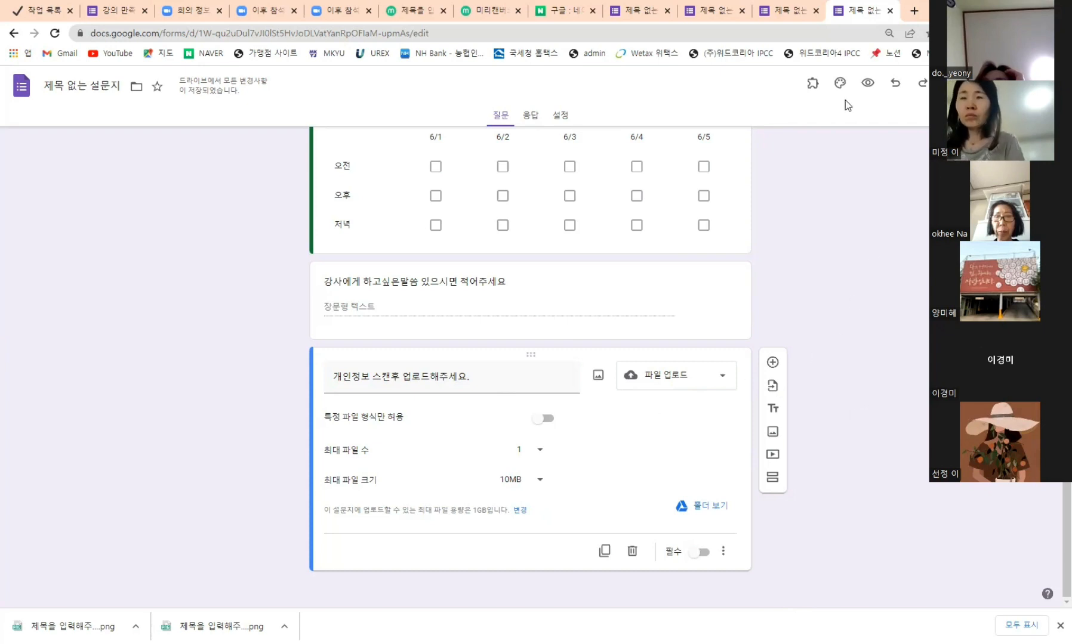
Preview the survey as respondents see it, down to the file upload question, and return to editing the form
click(868, 87)
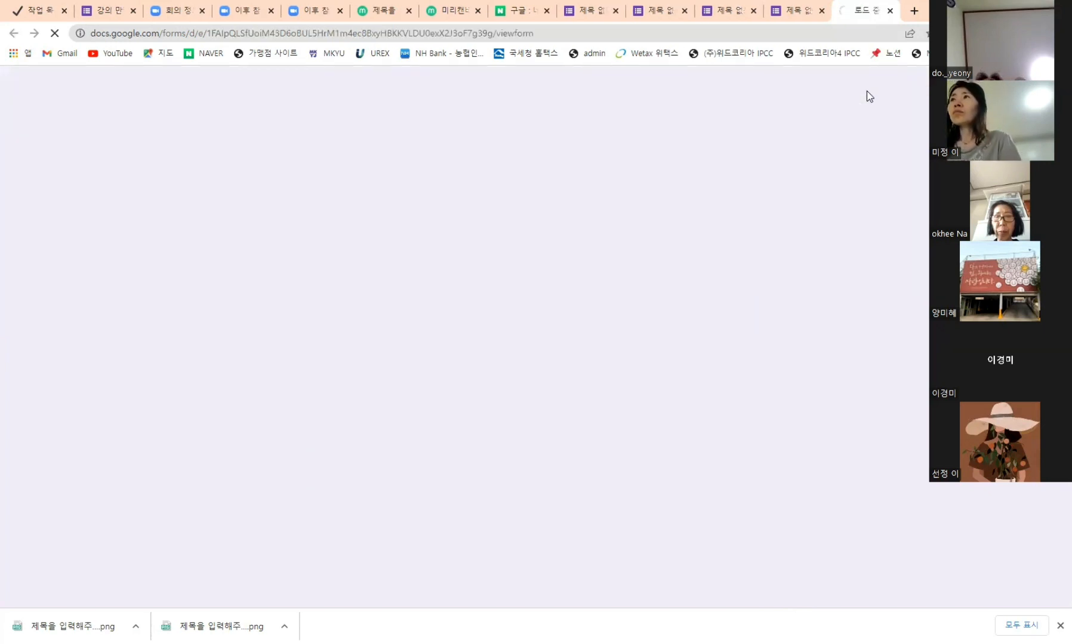
scroll(746, 388, down, 1)
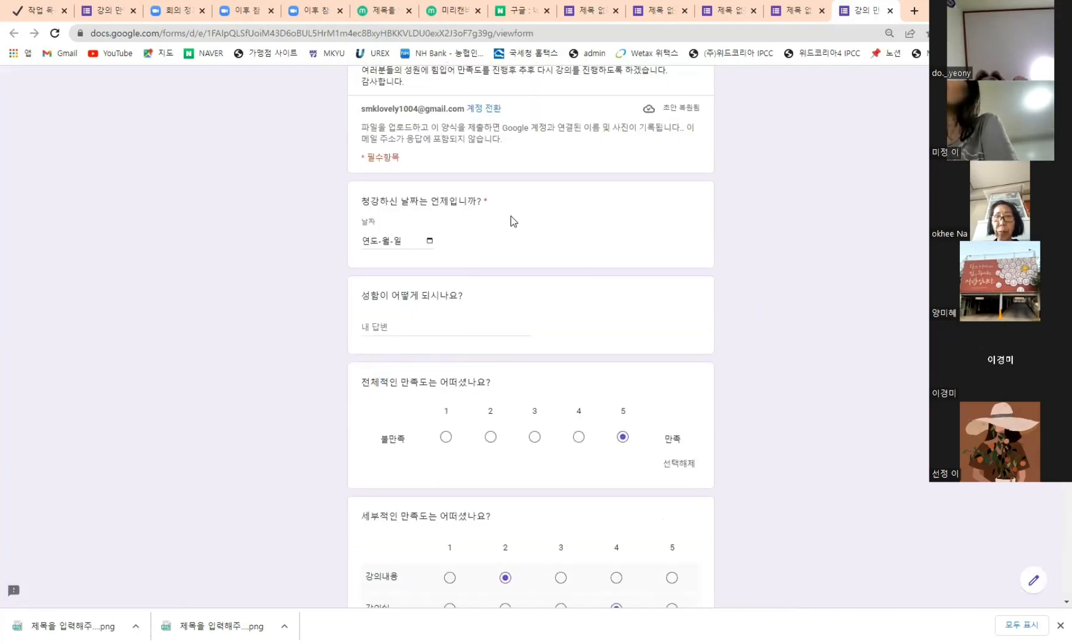
scroll(557, 333, down, 10)
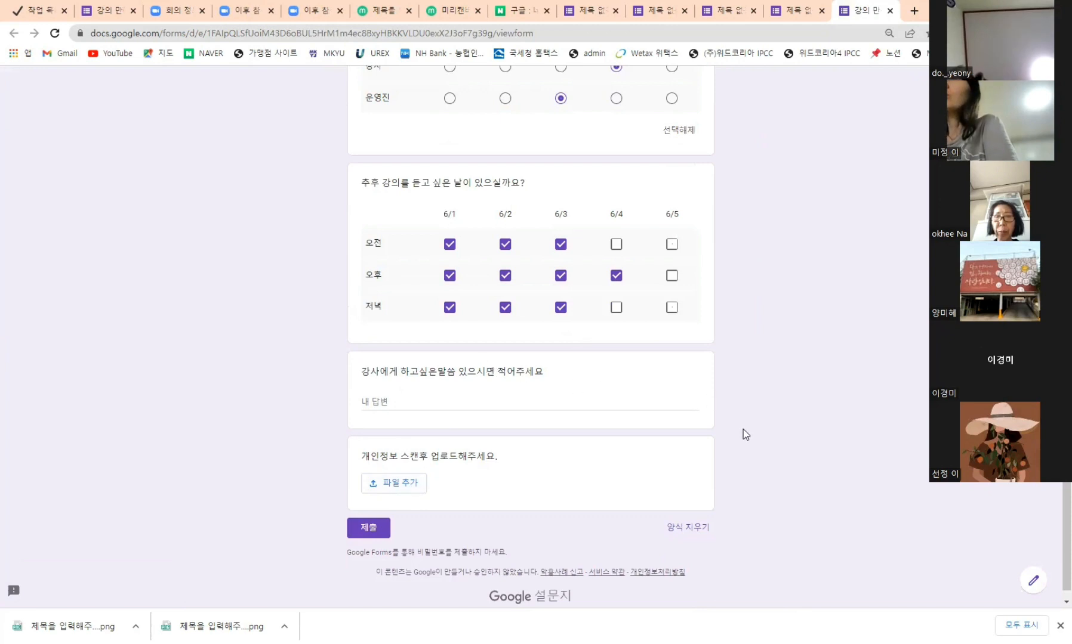
click(1034, 583)
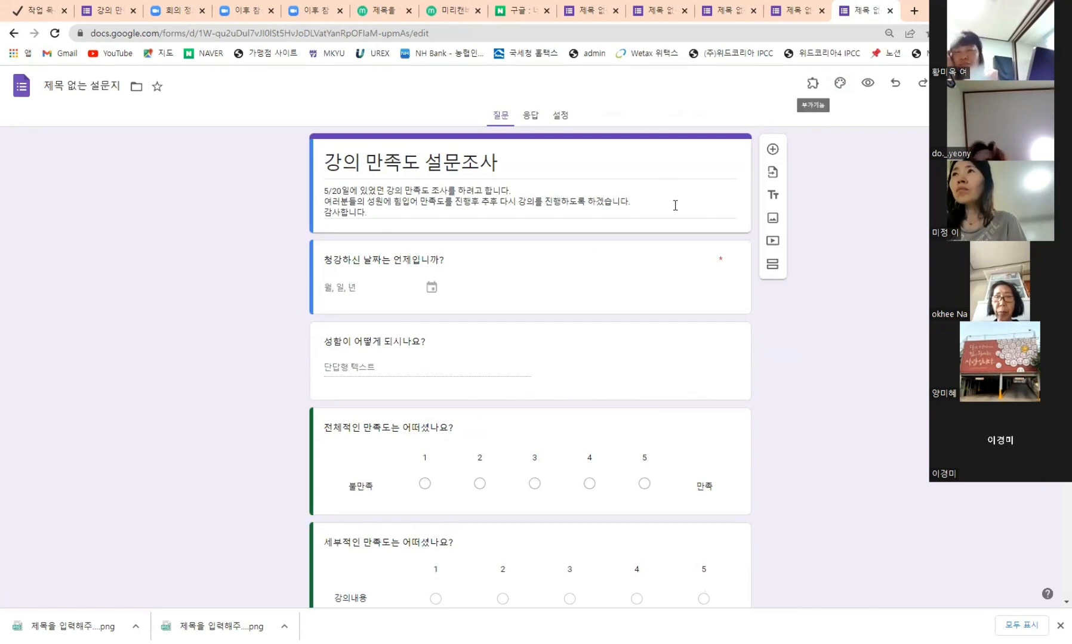
click(692, 168)
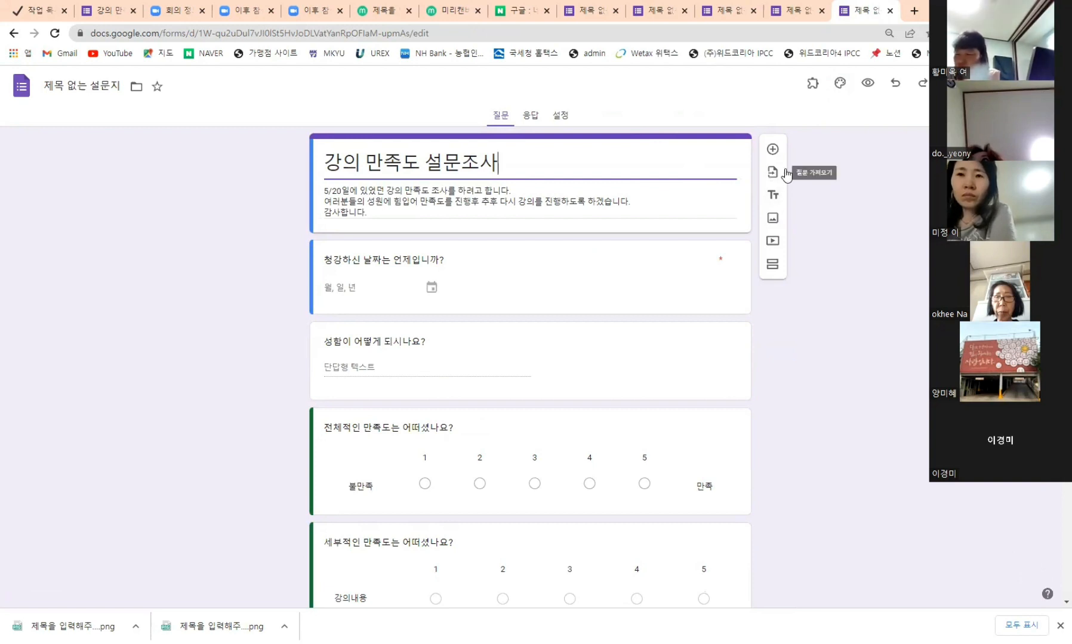
Customize the theme by inserting the illustrated bookshelf image from the 직장 및 학교 themes as the form's header
click(840, 86)
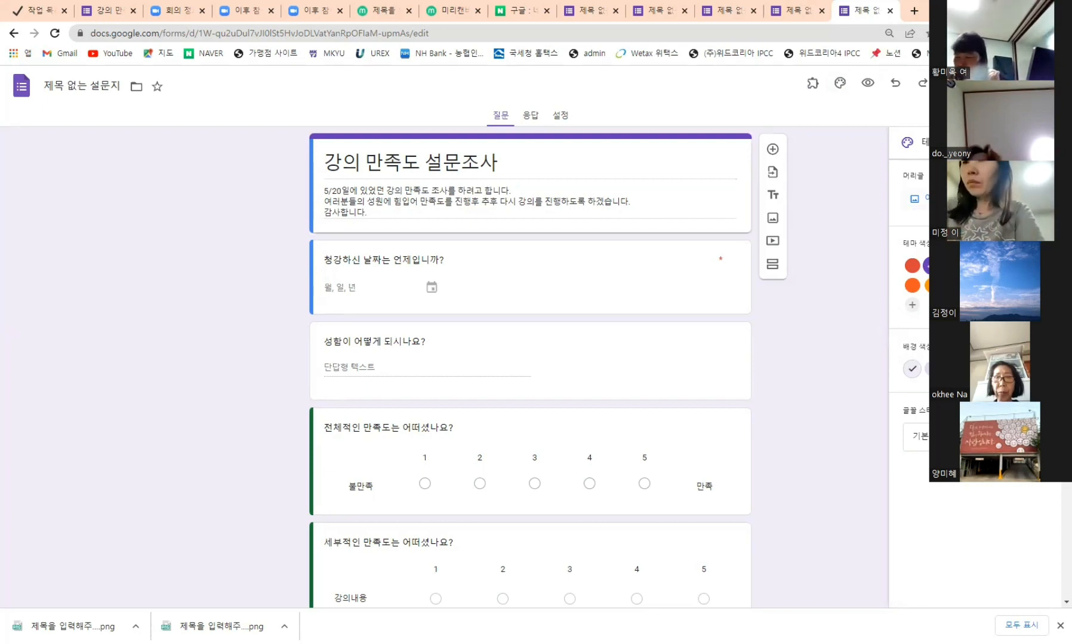
click(916, 198)
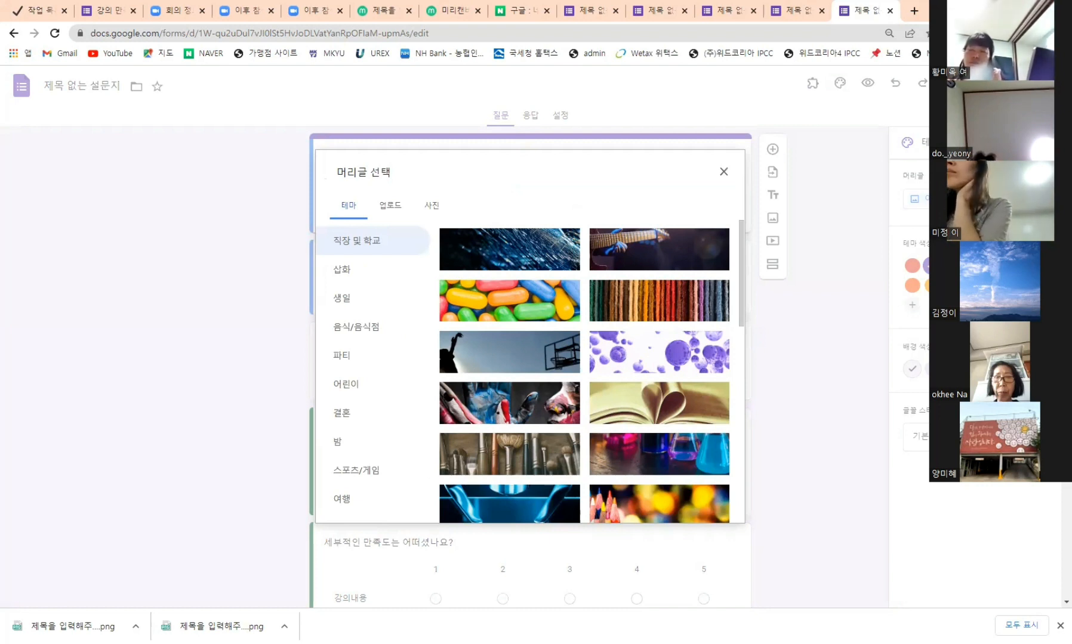
click(385, 207)
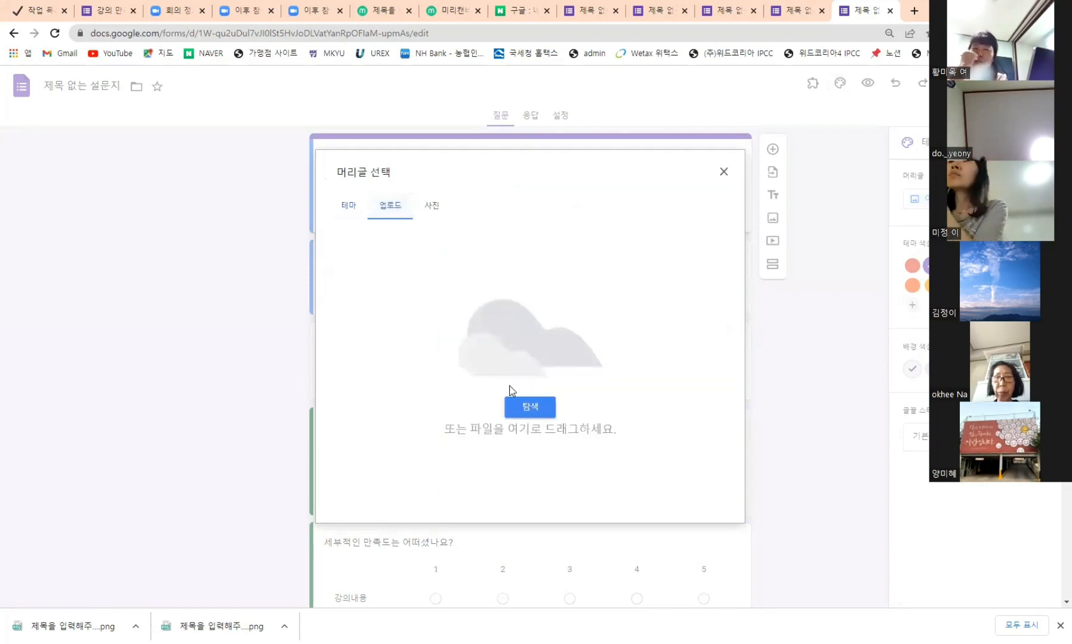
click(344, 210)
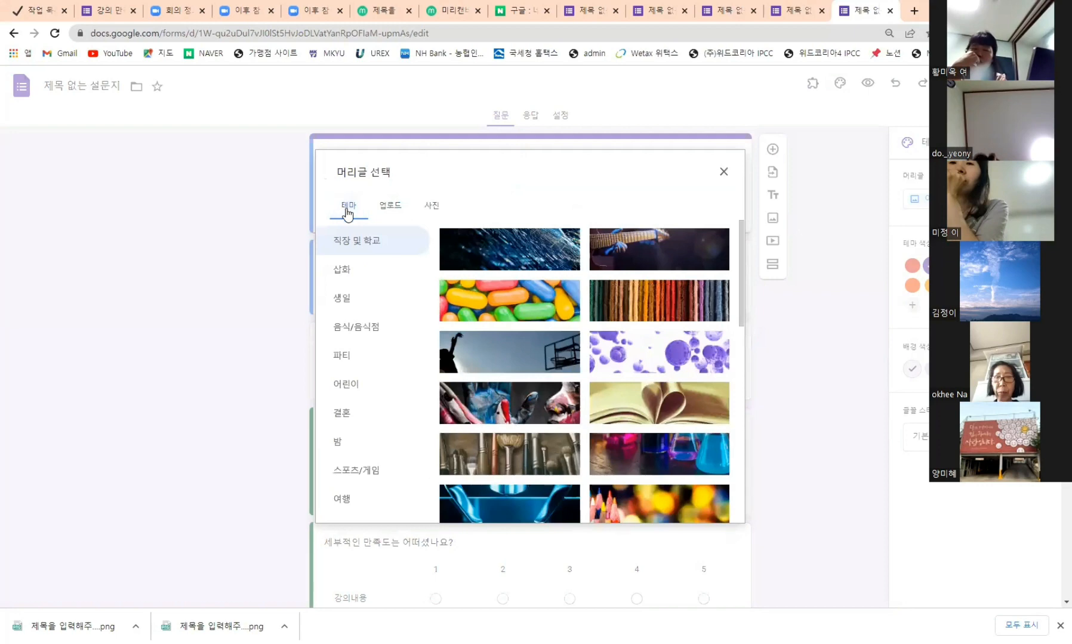
scroll(552, 421, down, 3)
scroll(552, 421, down, 3)
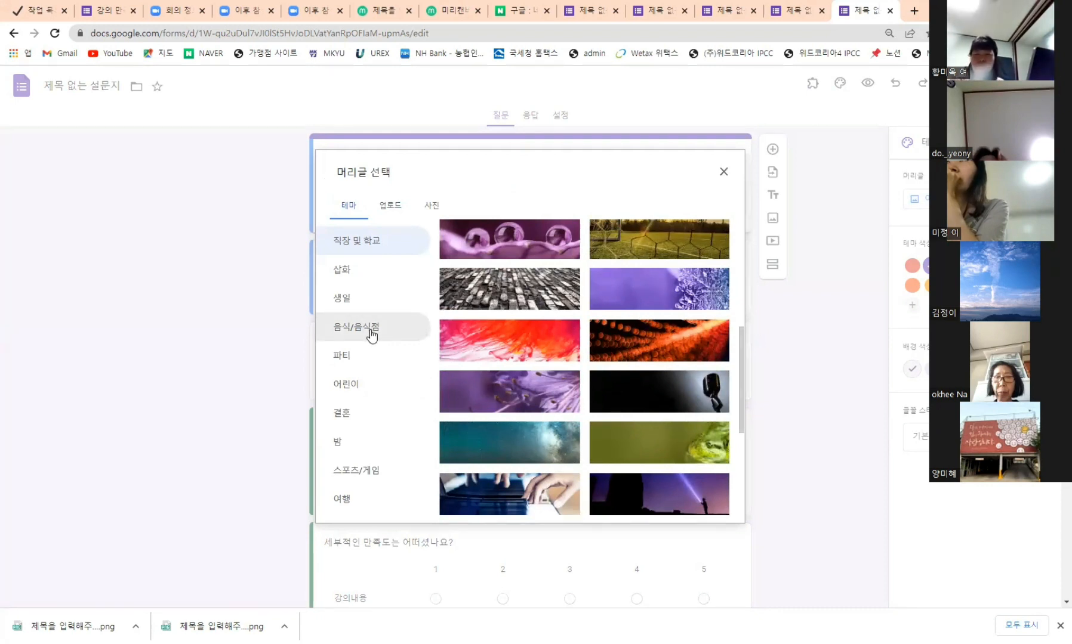
scroll(367, 447, down, 4)
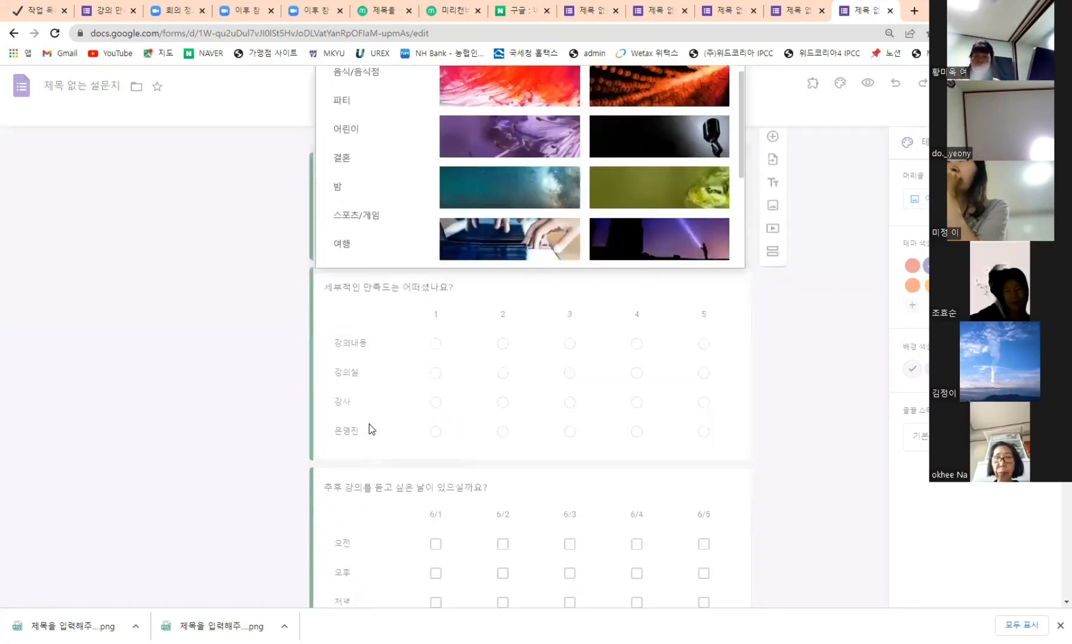
scroll(382, 411, up, 4)
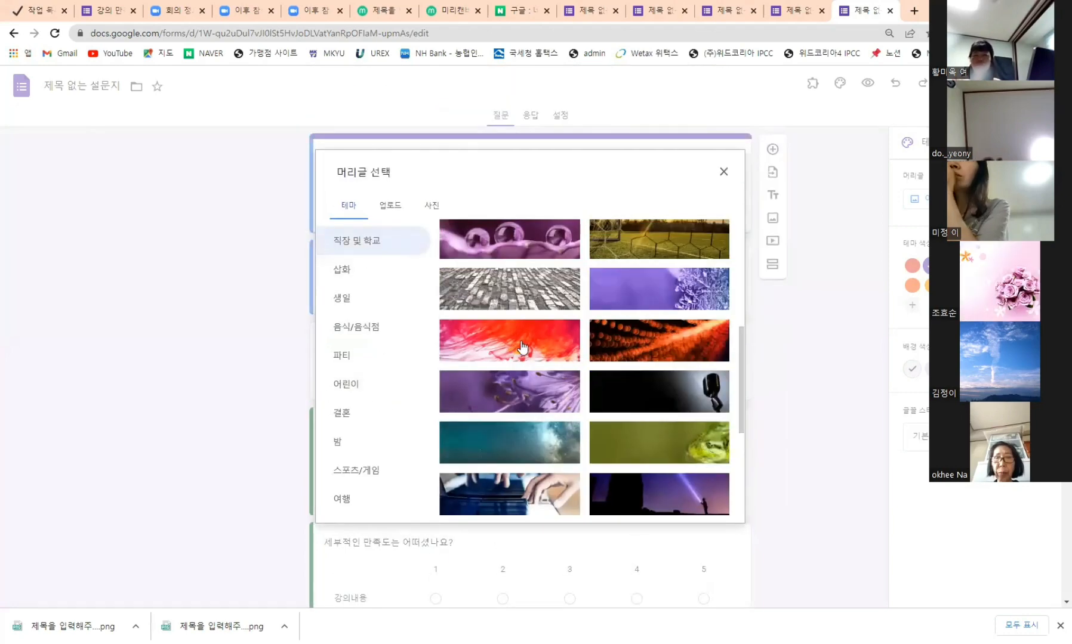
scroll(525, 356, down, 2)
scroll(525, 355, down, 3)
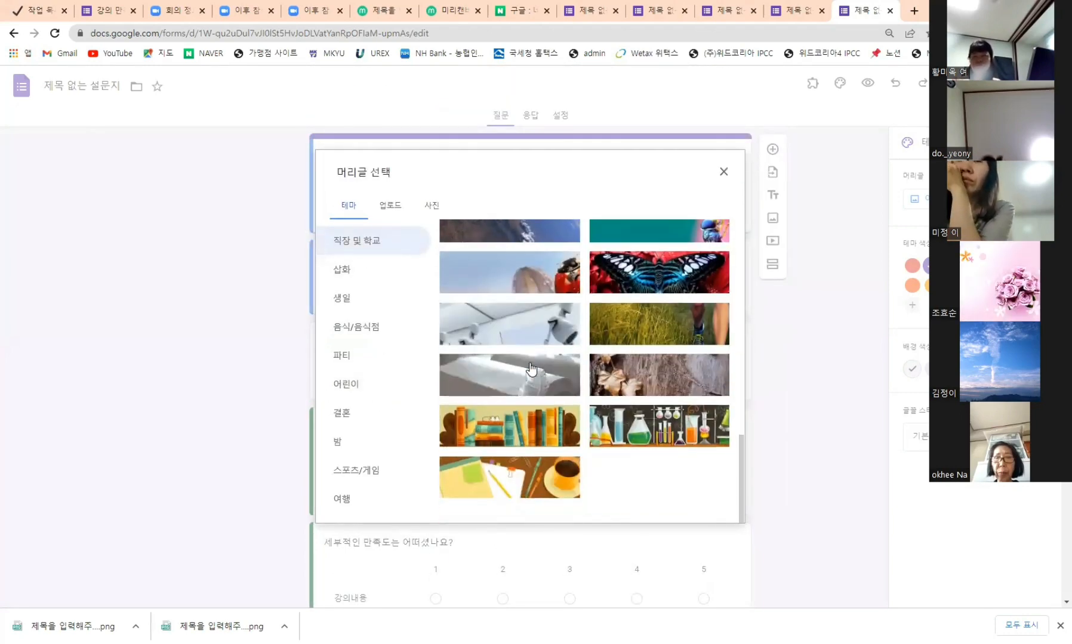
click(515, 430)
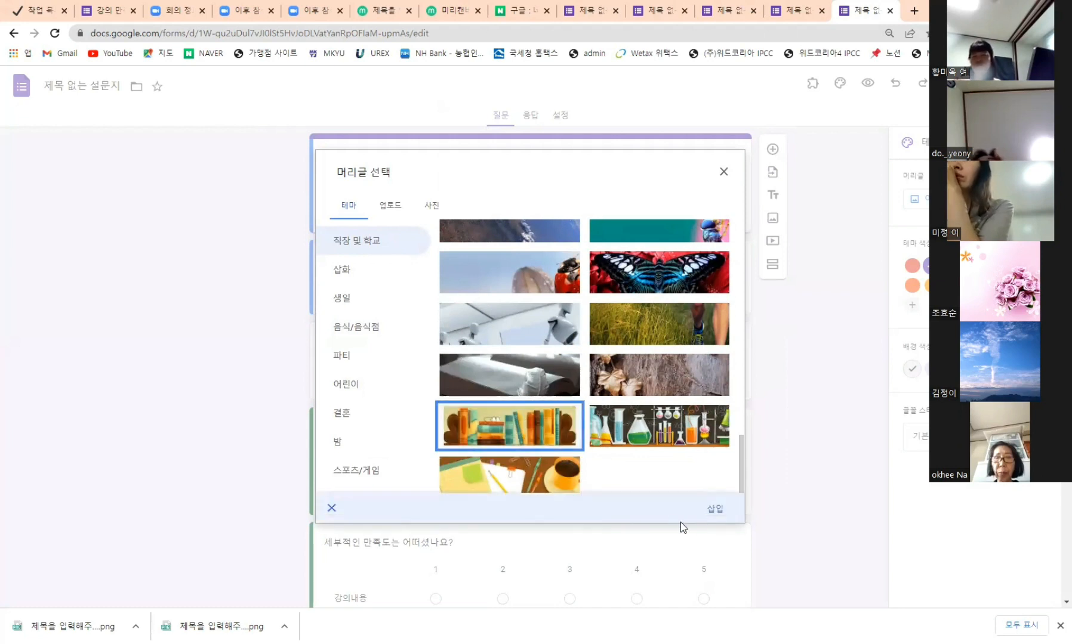
click(714, 509)
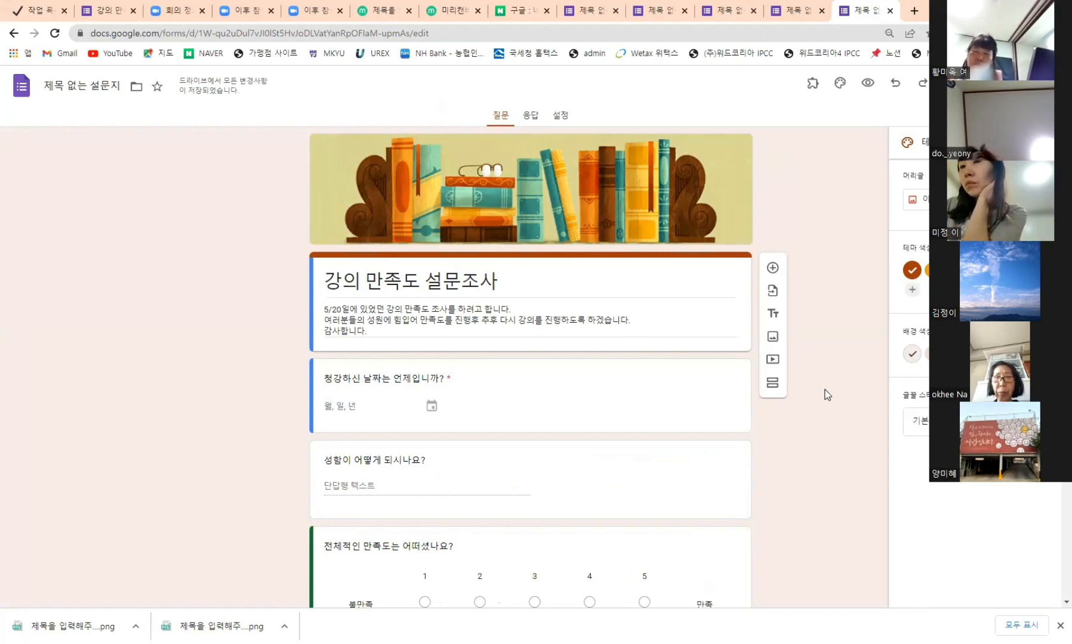
scroll(827, 397, down, 1)
scroll(826, 398, up, 1)
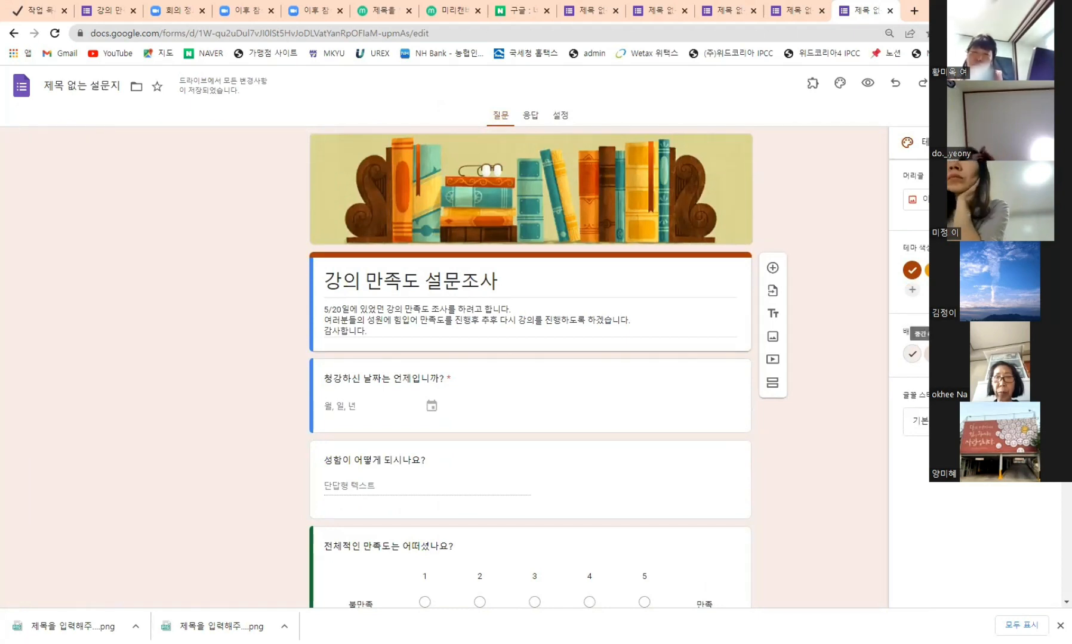
Try a darker background shade for the form together with the 장식용 font style
click(934, 354)
click(956, 354)
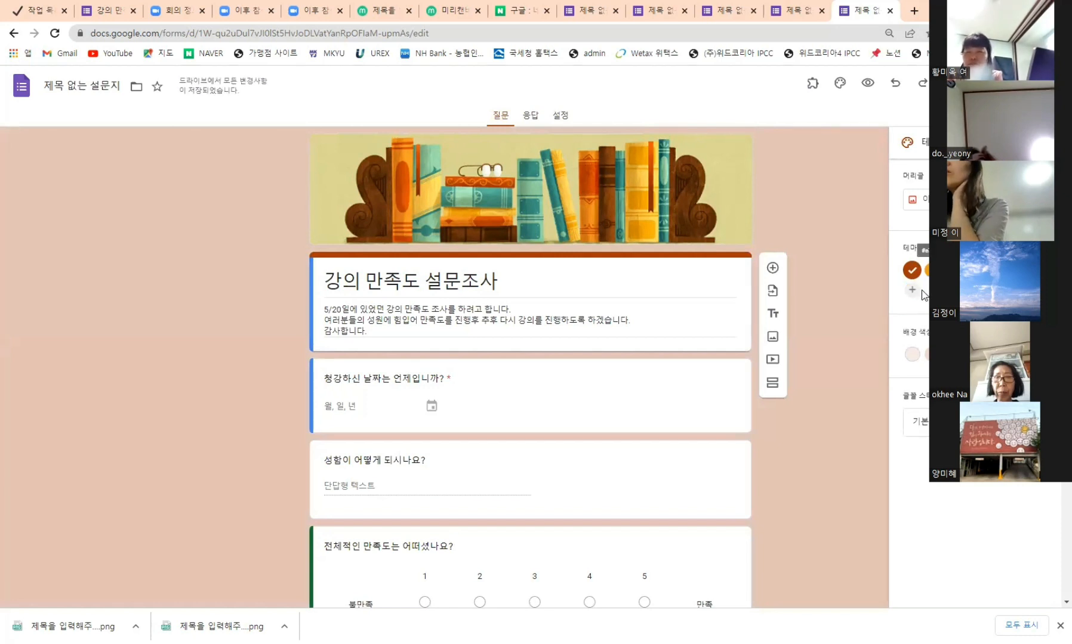
click(919, 421)
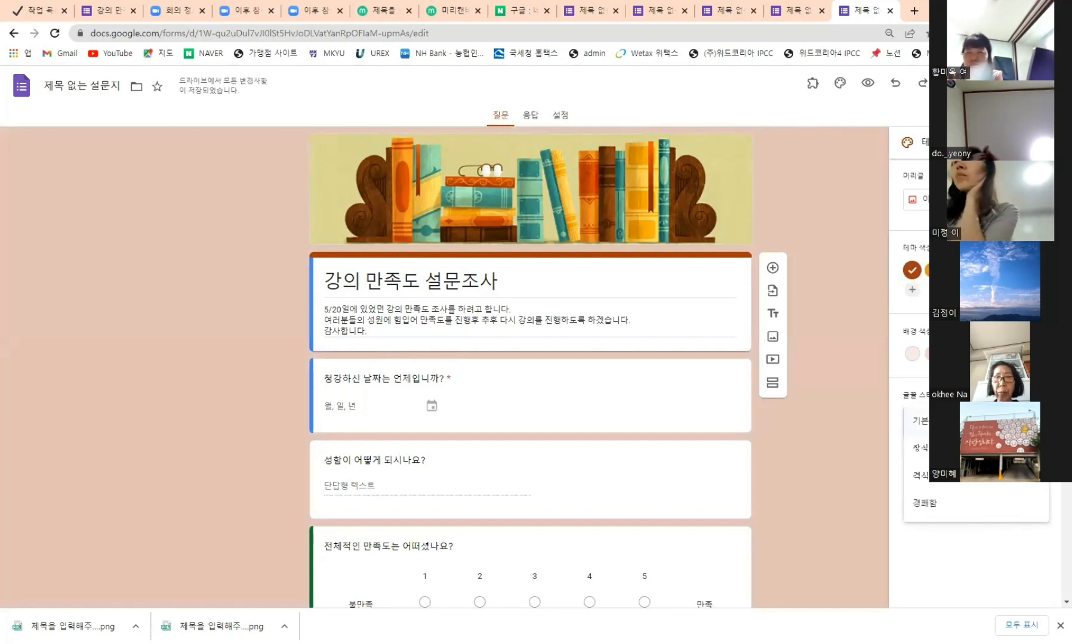
click(920, 448)
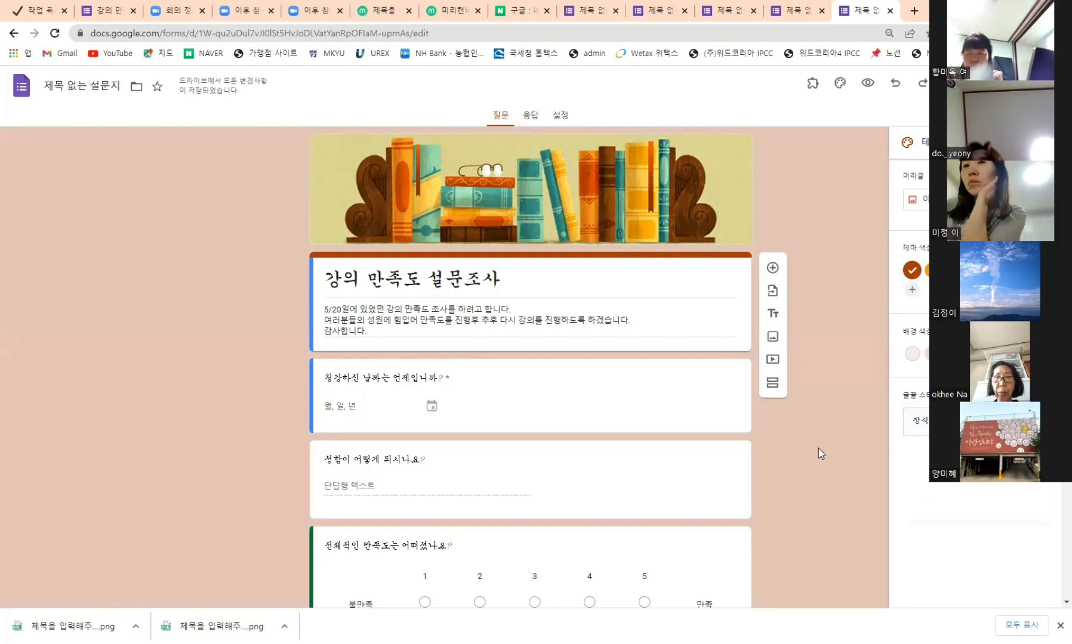
scroll(818, 448, down, 1)
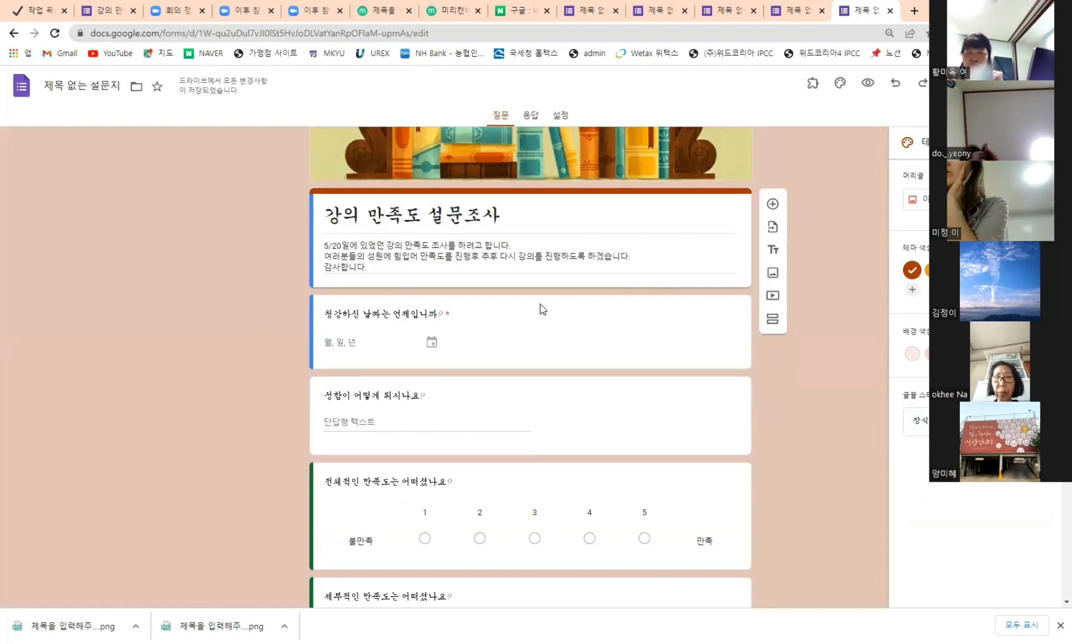
scroll(811, 405, up, 1)
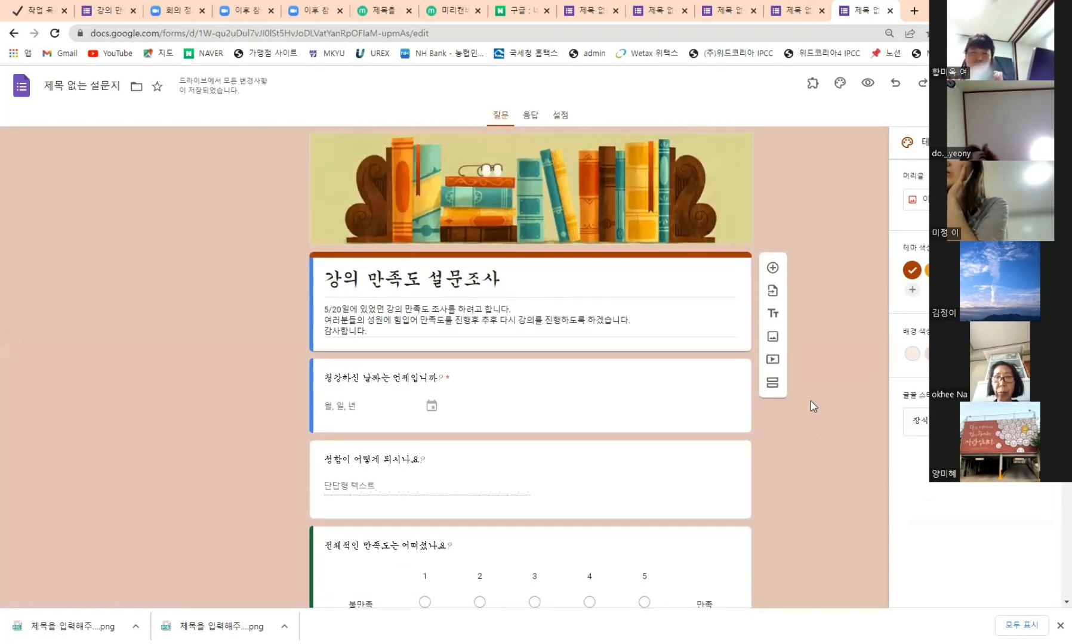
Try orange, brown and green as the form's theme color, as well as a custom red
click(927, 270)
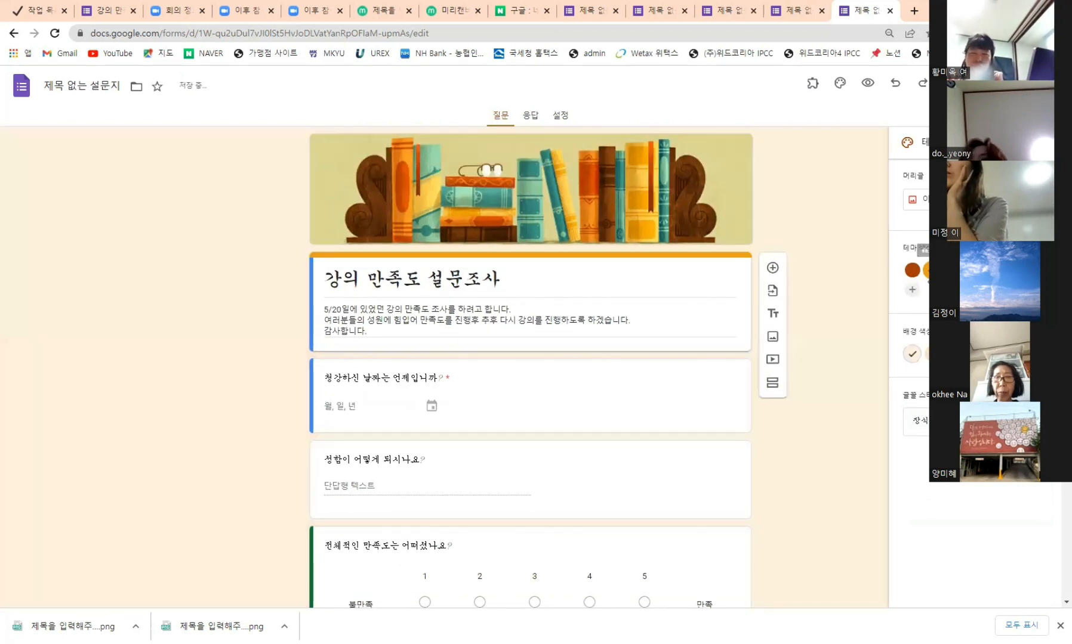
click(951, 270)
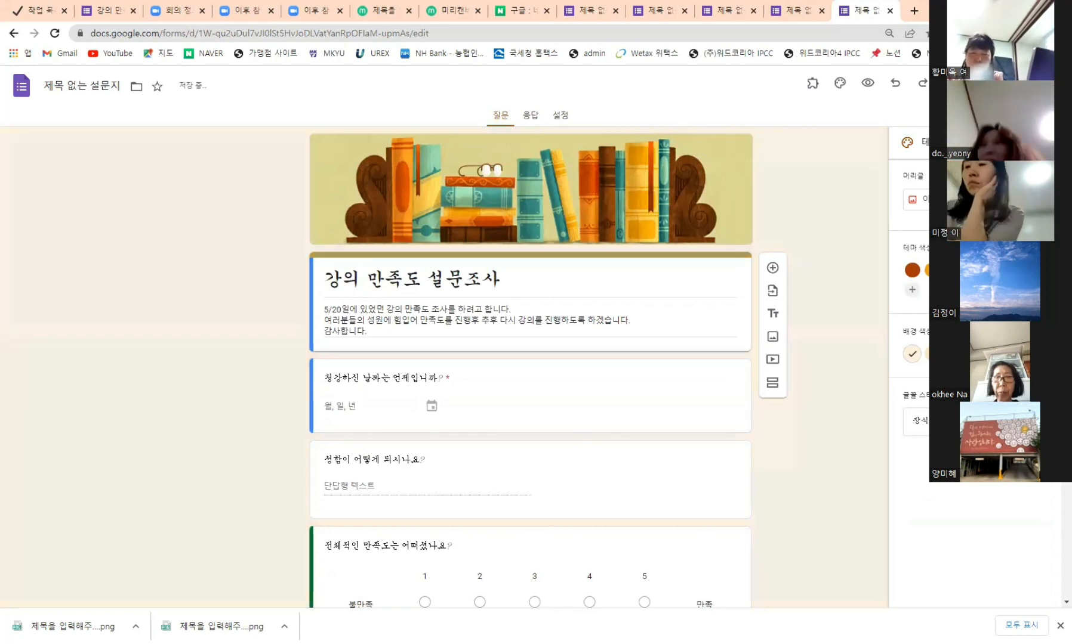
click(971, 270)
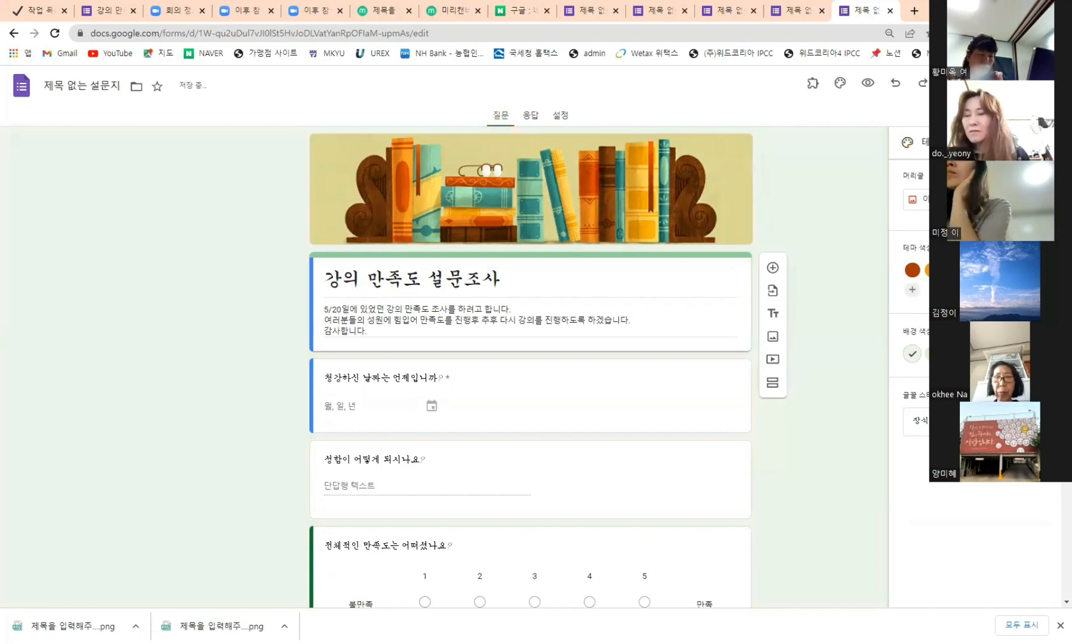
click(911, 290)
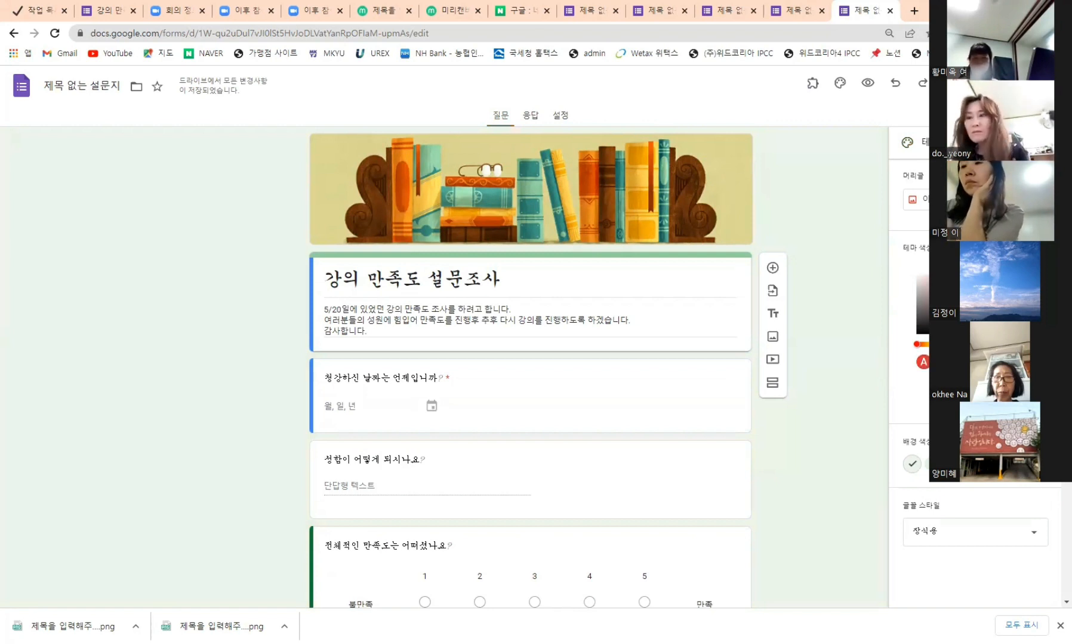
click(1019, 397)
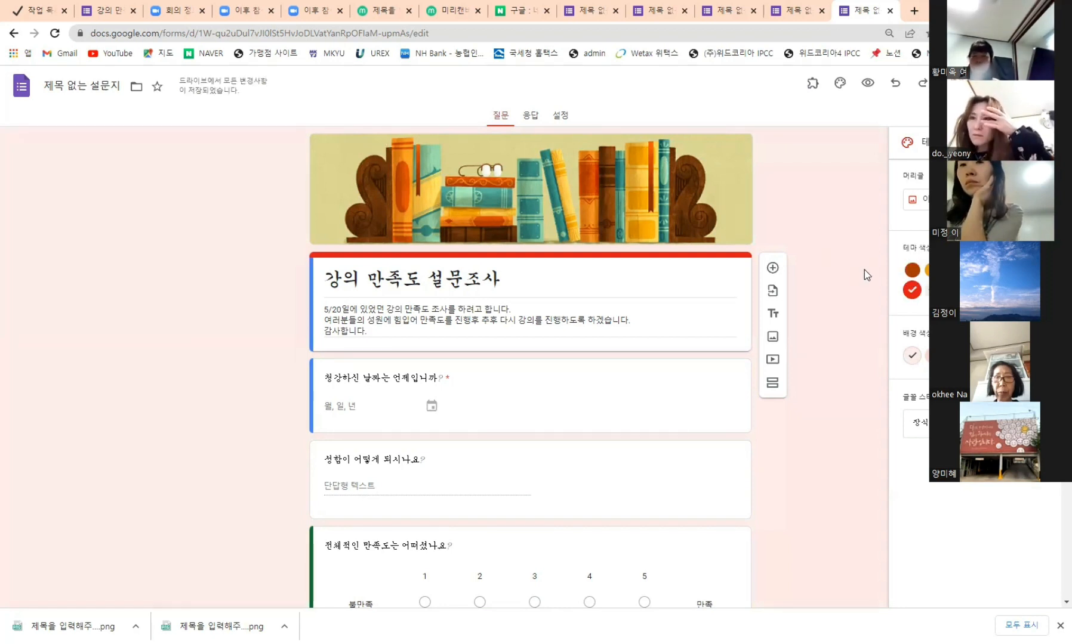
Set the form's theme color to golden yellow, switch the font style to 기본, and review all the questions
click(953, 270)
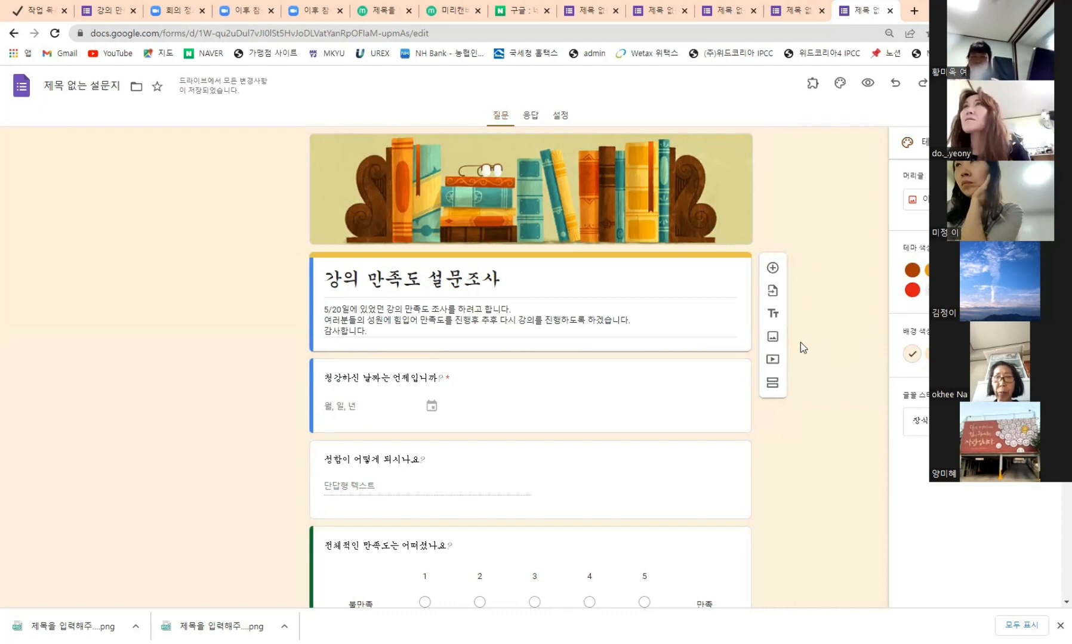
scroll(825, 368, down, 2)
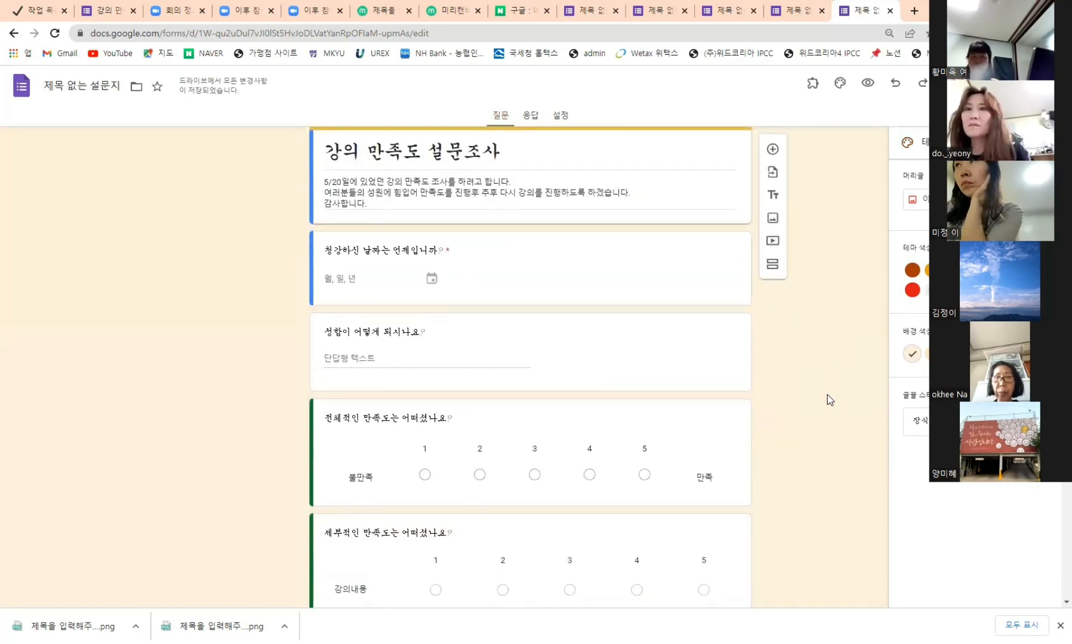
click(916, 420)
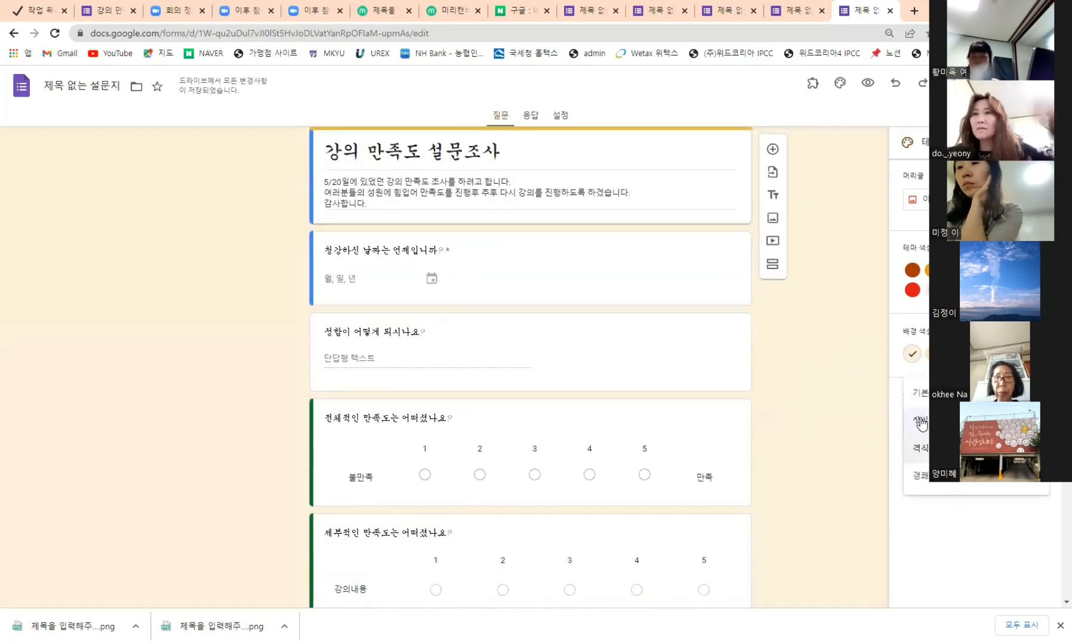
click(916, 392)
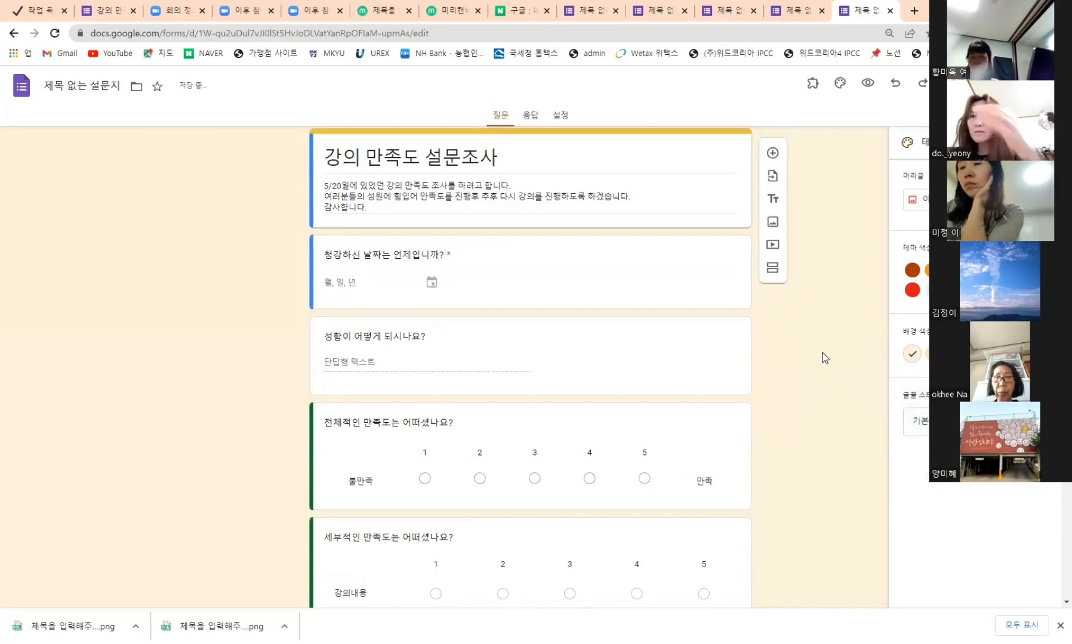
scroll(819, 372, down, 10)
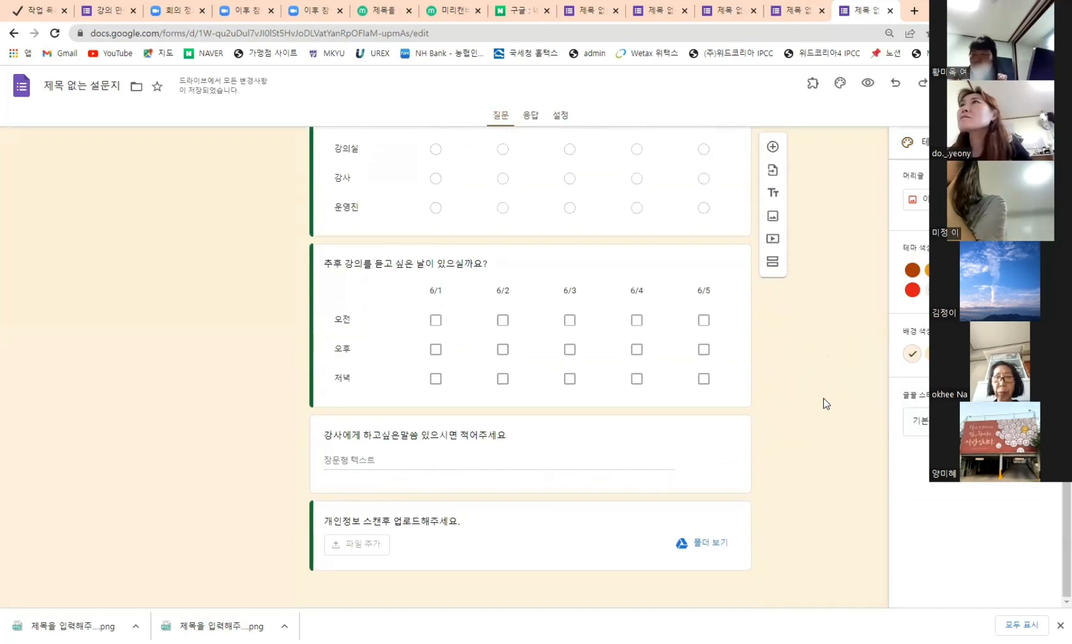
scroll(823, 391, up, 10)
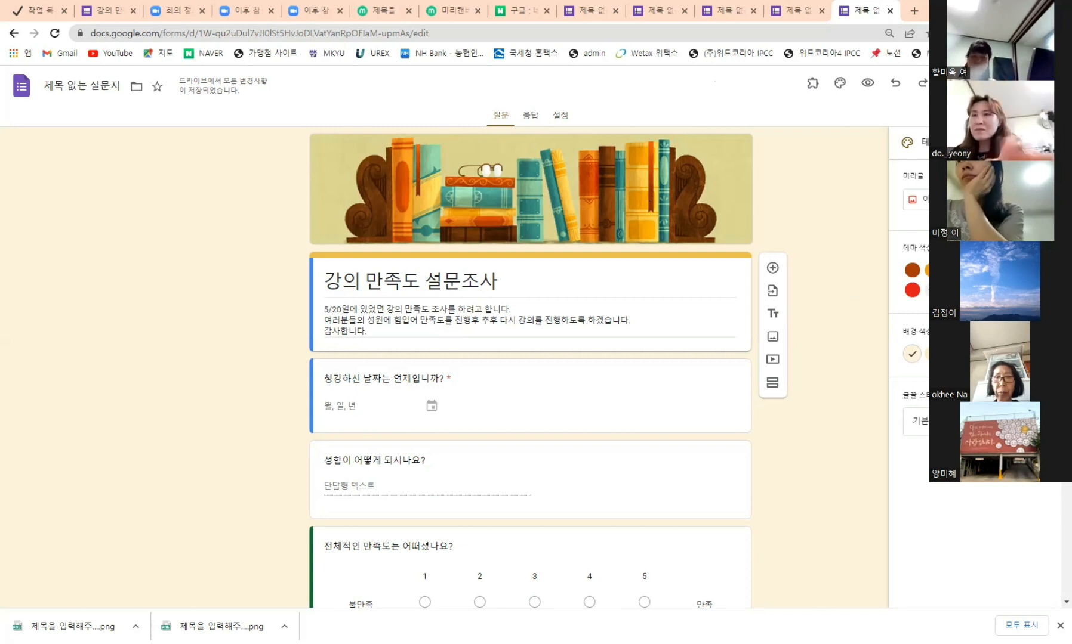
Replace the form's header image with the open book with heart-shaped pages from the 직장 및 학교 themes
click(841, 85)
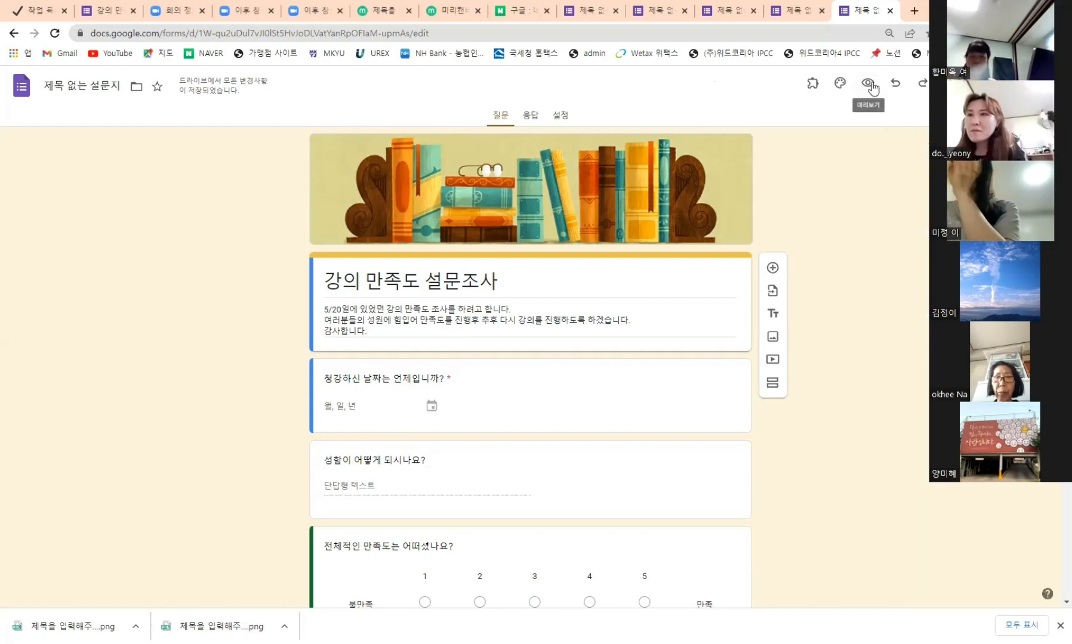
click(839, 84)
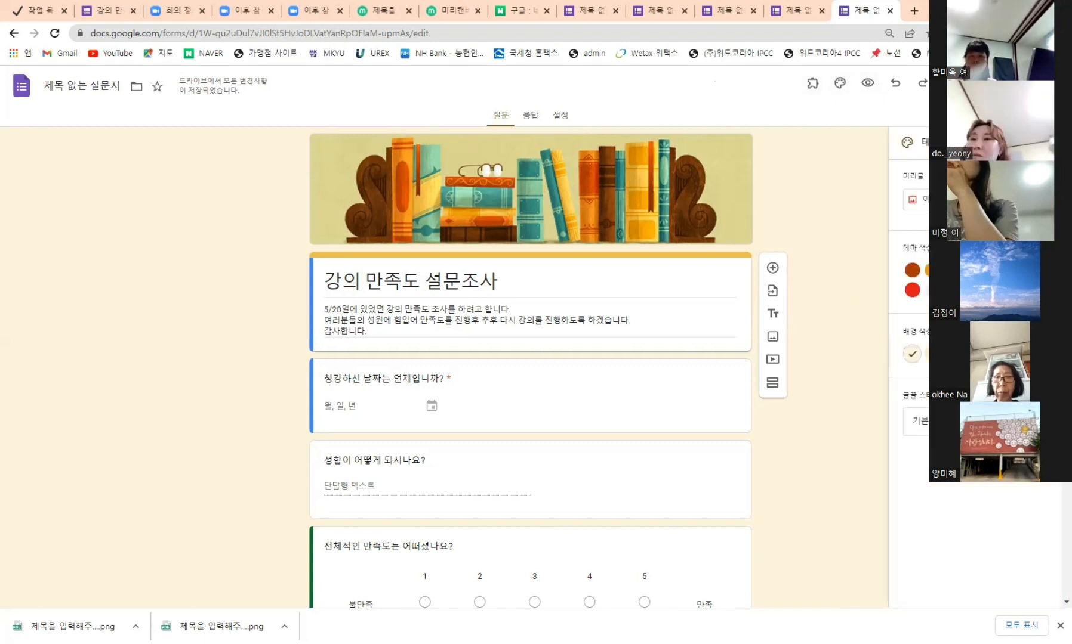
click(916, 198)
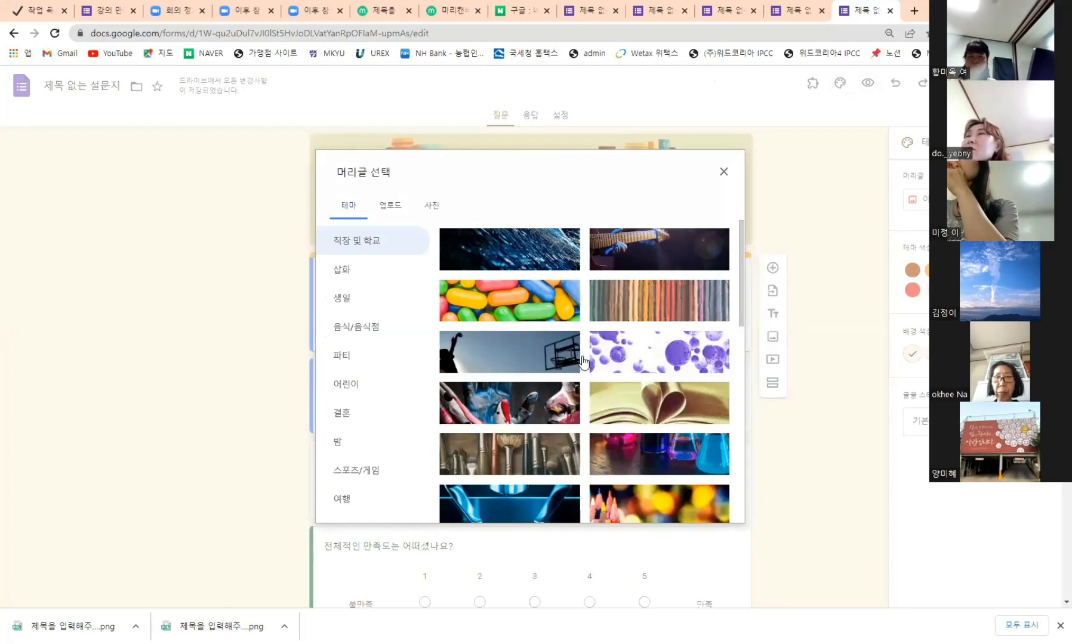
scroll(593, 385, down, 2)
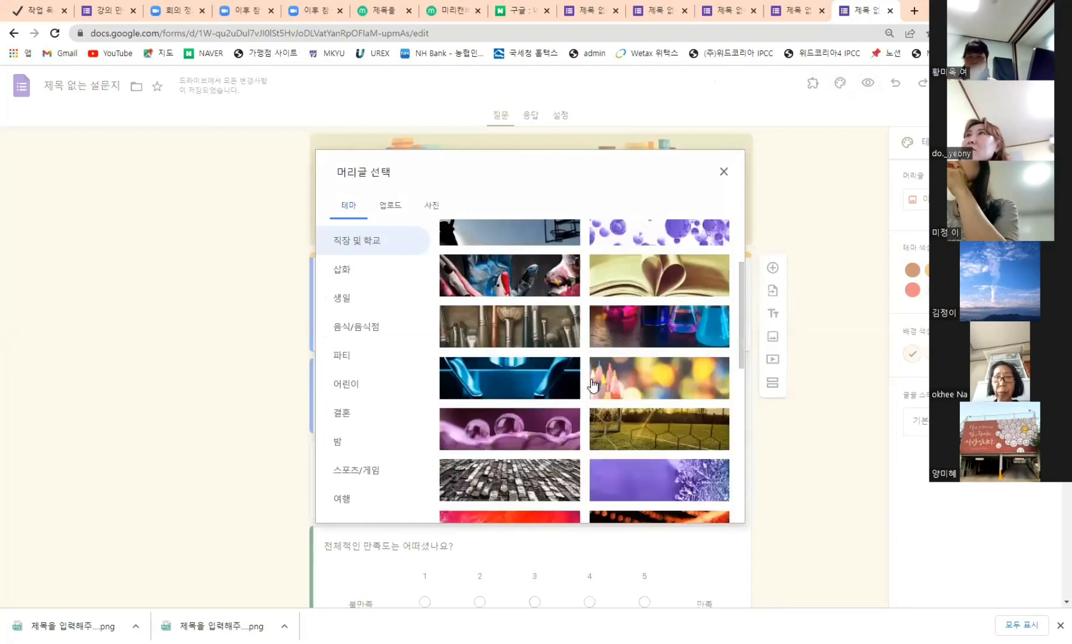
click(641, 284)
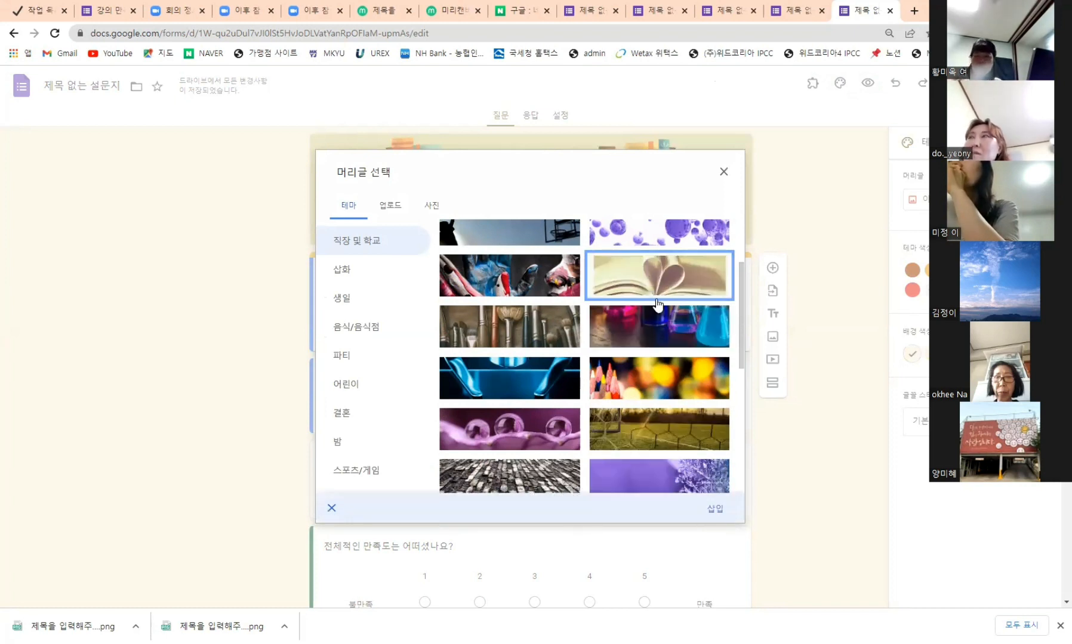
click(716, 509)
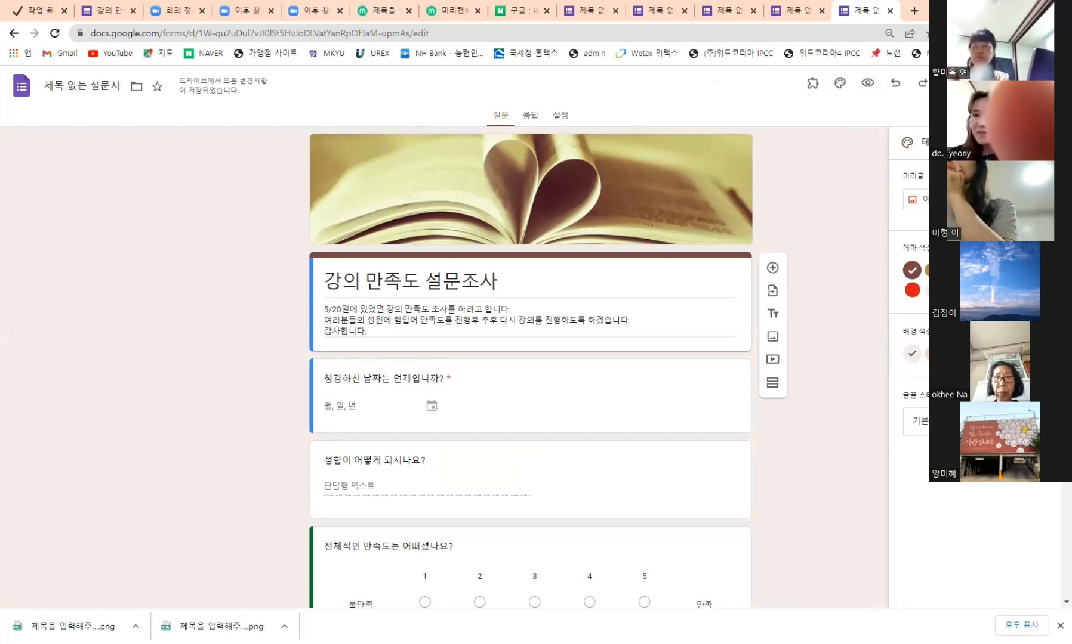
click(1045, 142)
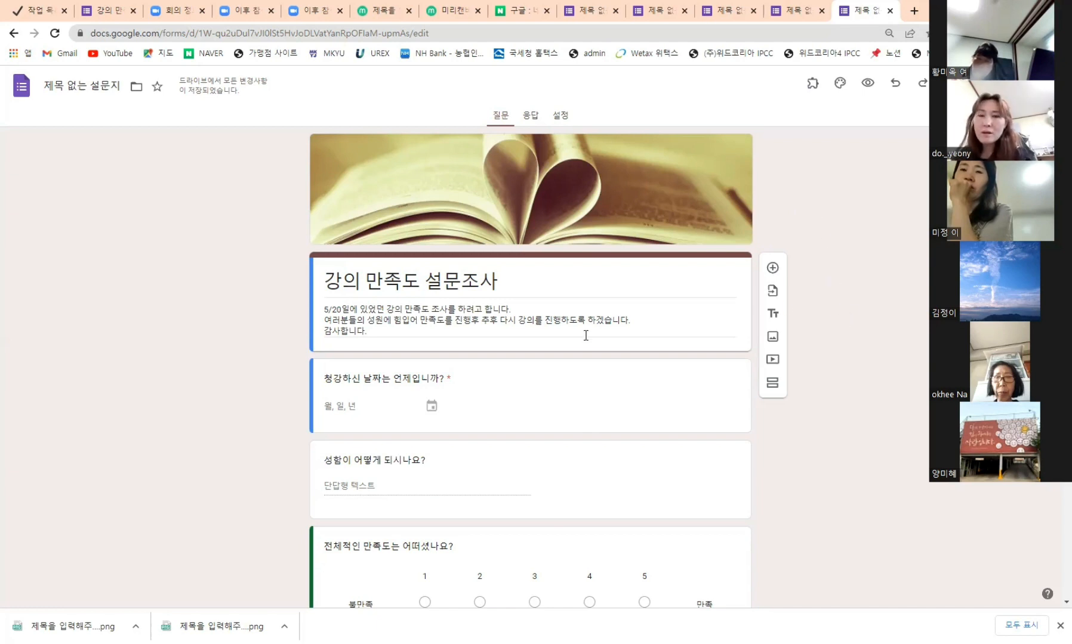
Generate a QR code for the survey page and download it as an image
right_click(808, 206)
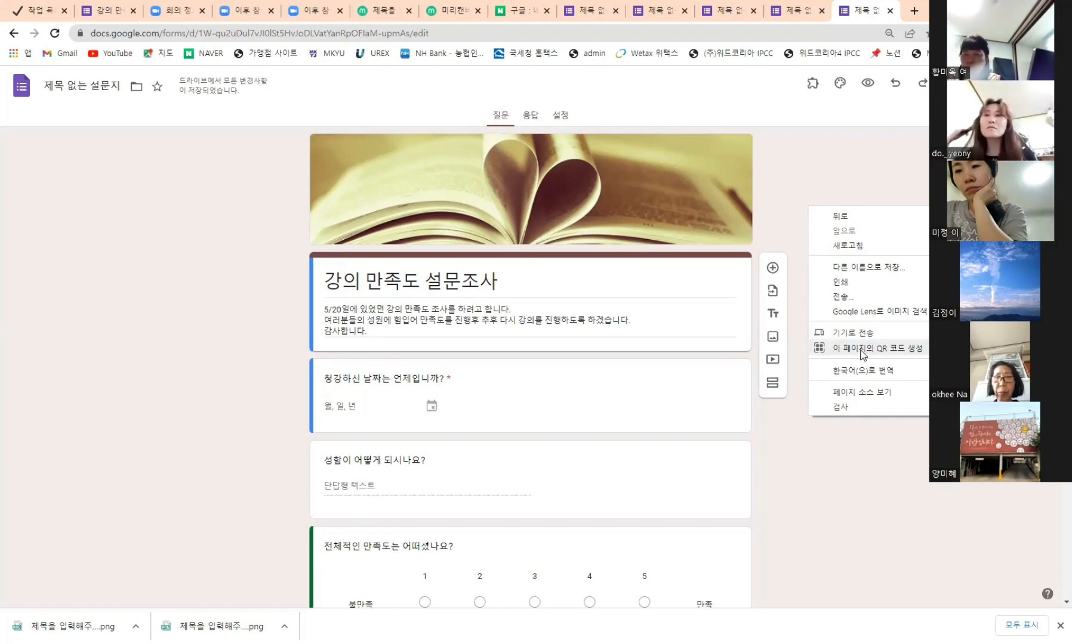
click(861, 188)
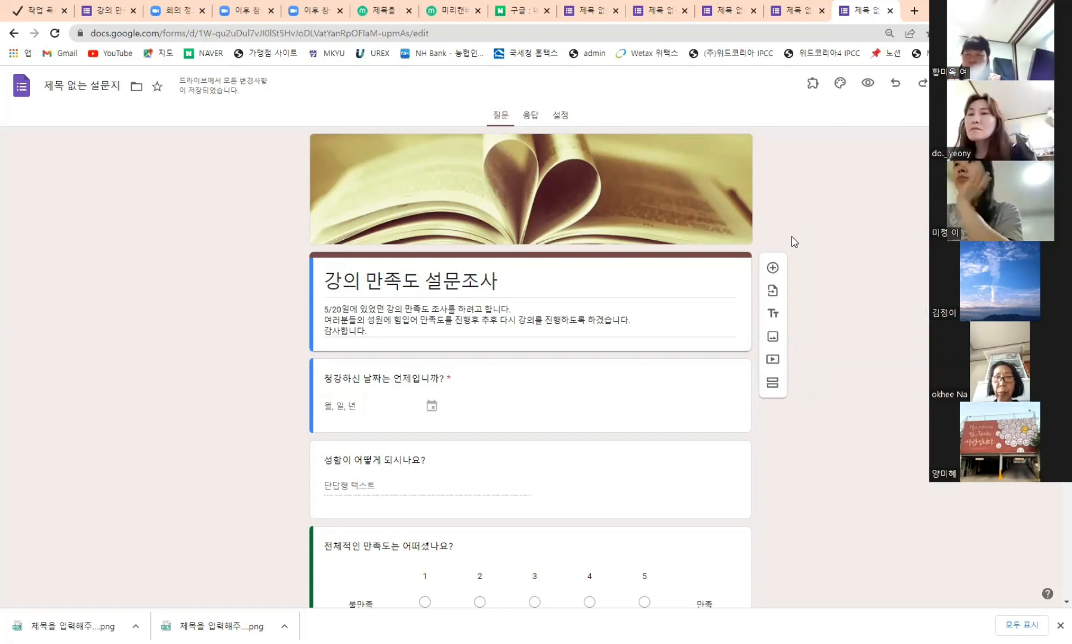
right_click(806, 218)
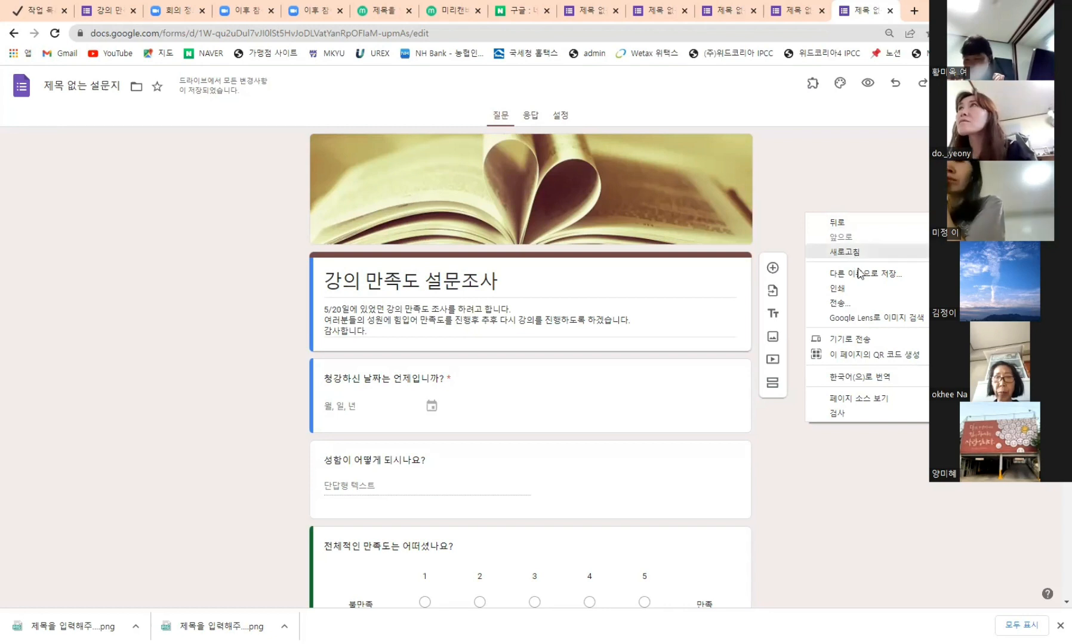
click(854, 355)
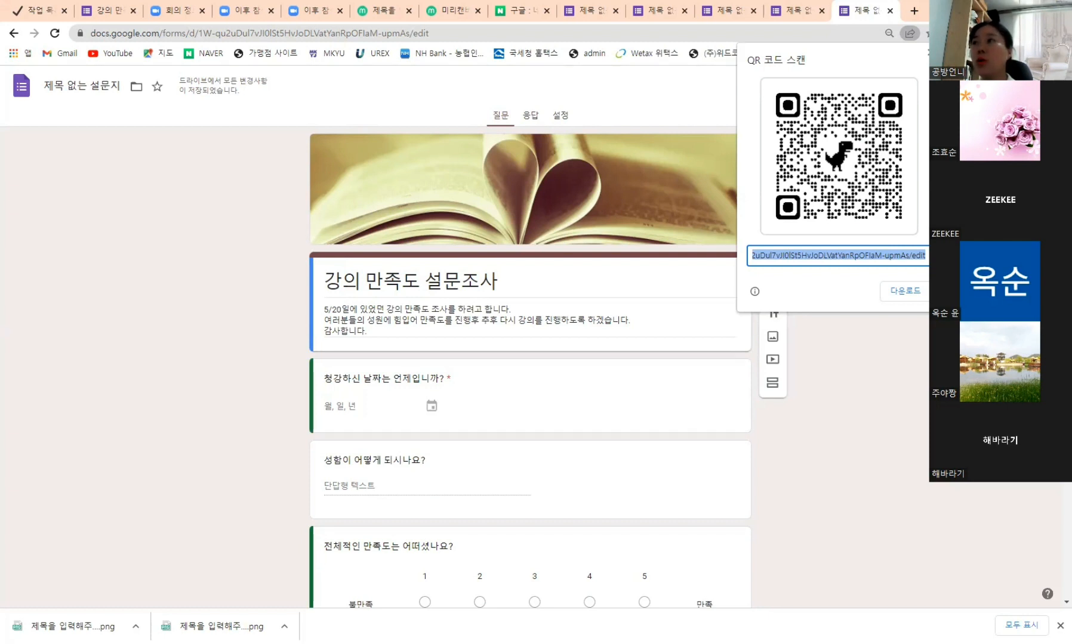
click(906, 292)
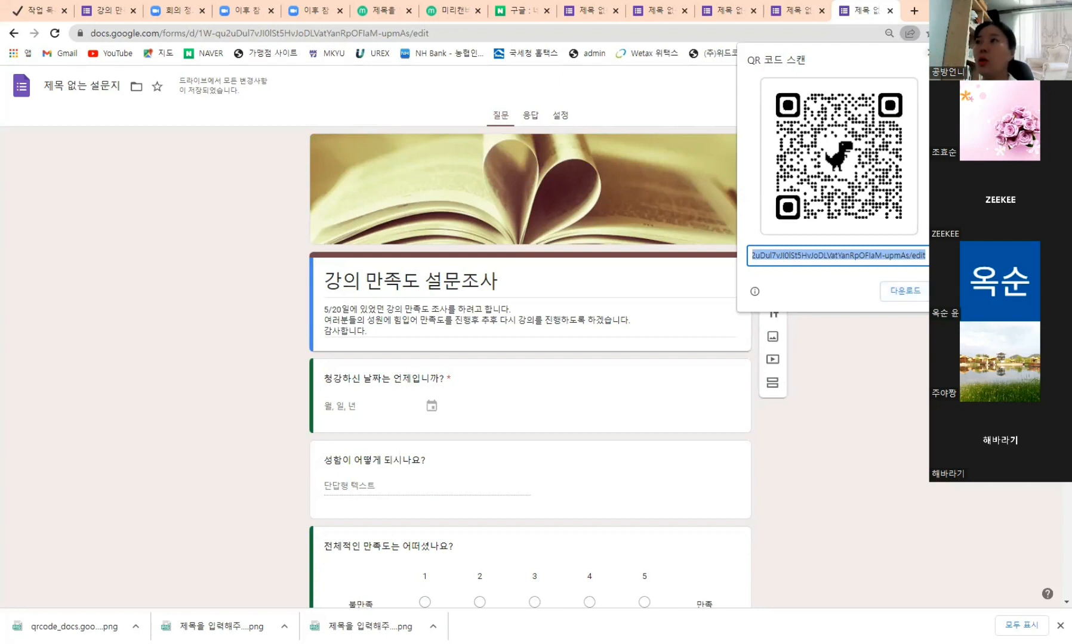
click(931, 52)
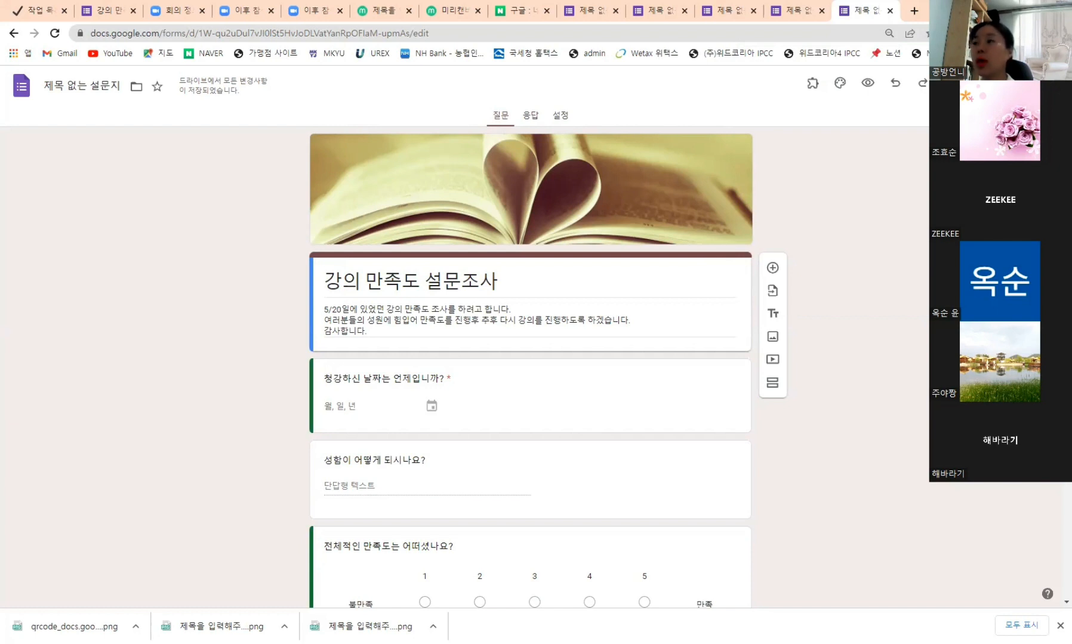
Copy the survey's sharing link with the URL 단축 option enabled and close the sending options
click(971, 83)
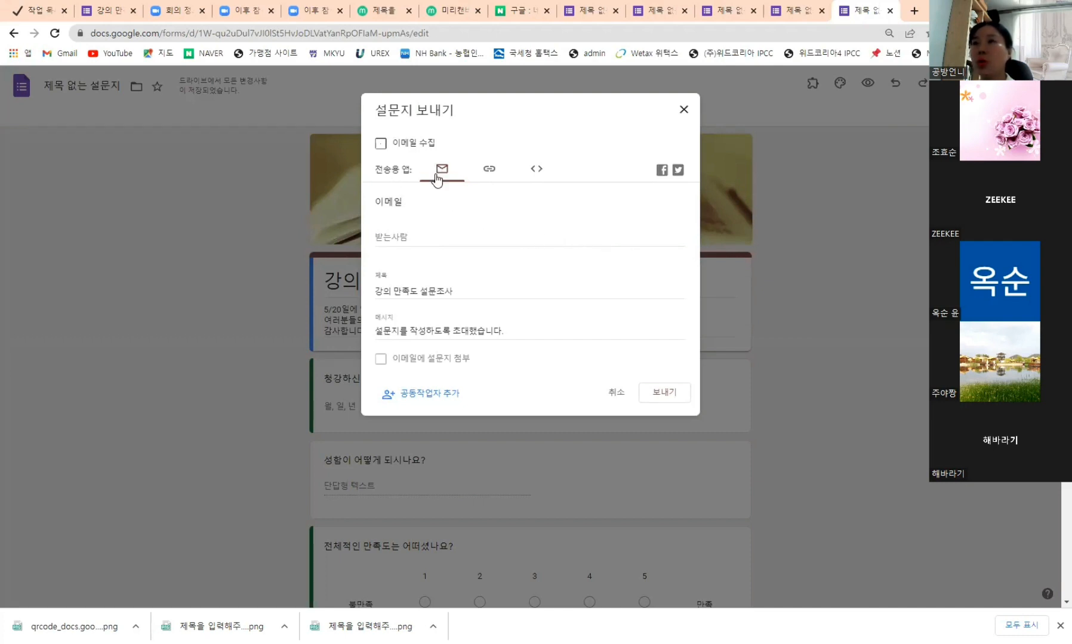
click(490, 172)
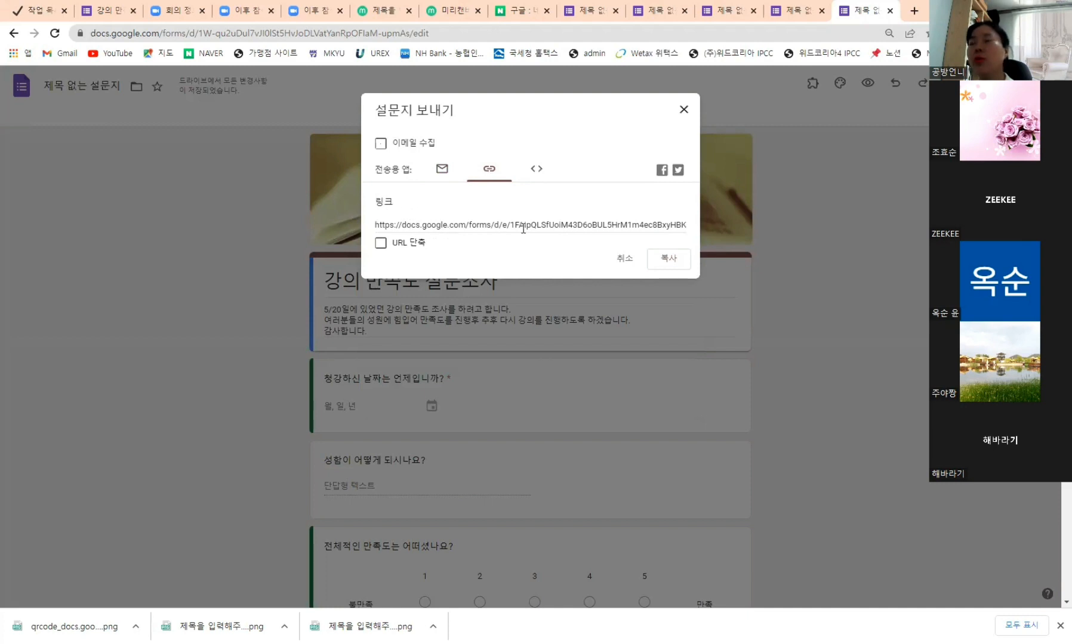
click(380, 243)
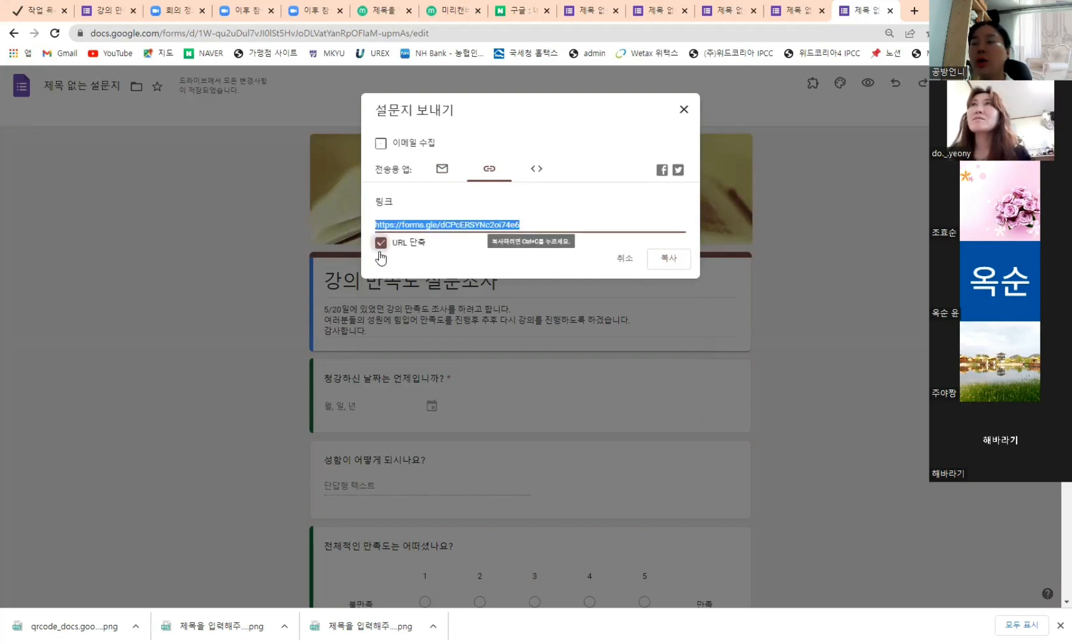
click(675, 263)
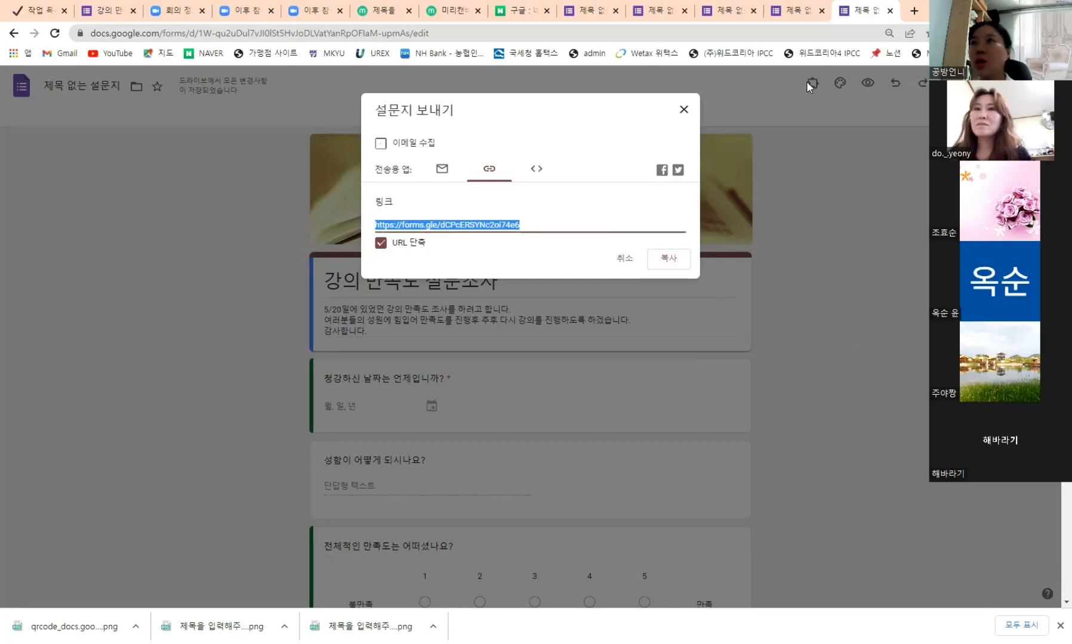
click(772, 71)
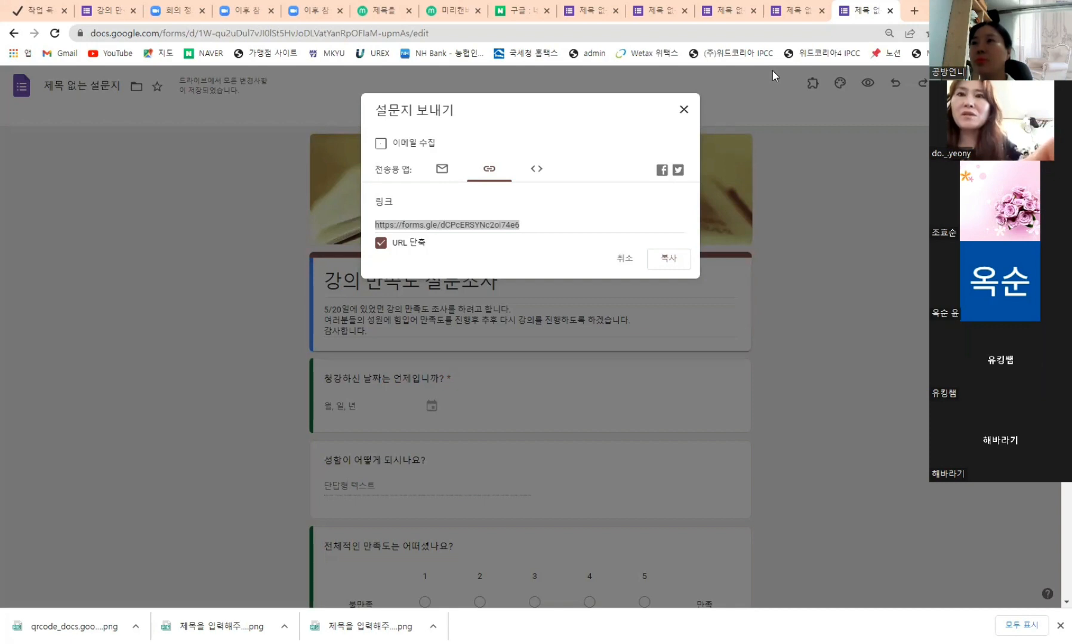
click(684, 110)
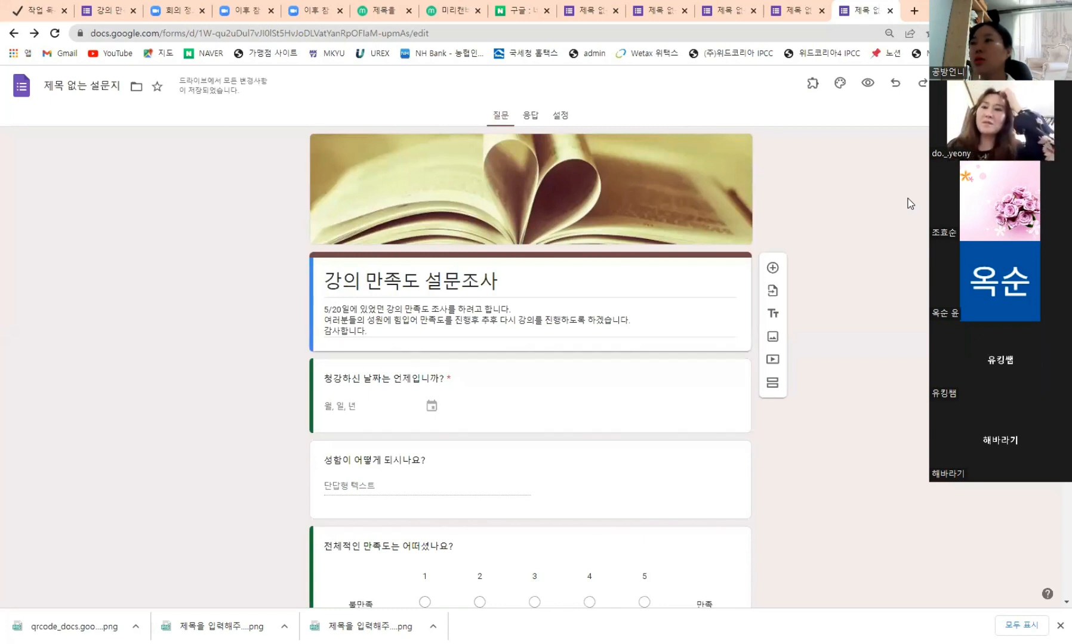
Create the survey page's QR code once more, download it and open the downloaded image
right_click(807, 195)
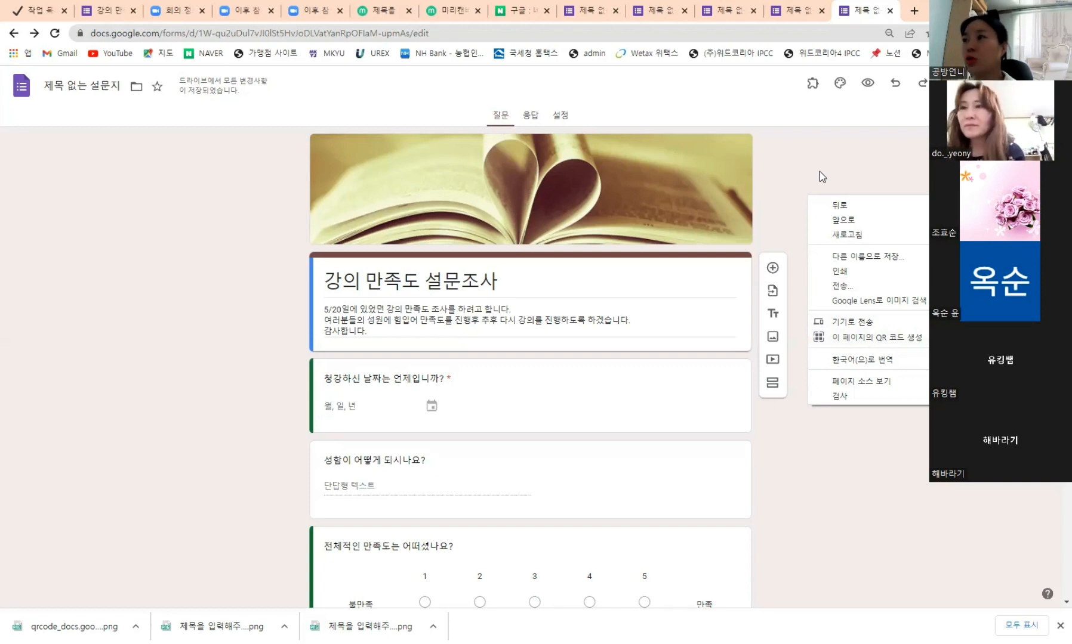
click(846, 338)
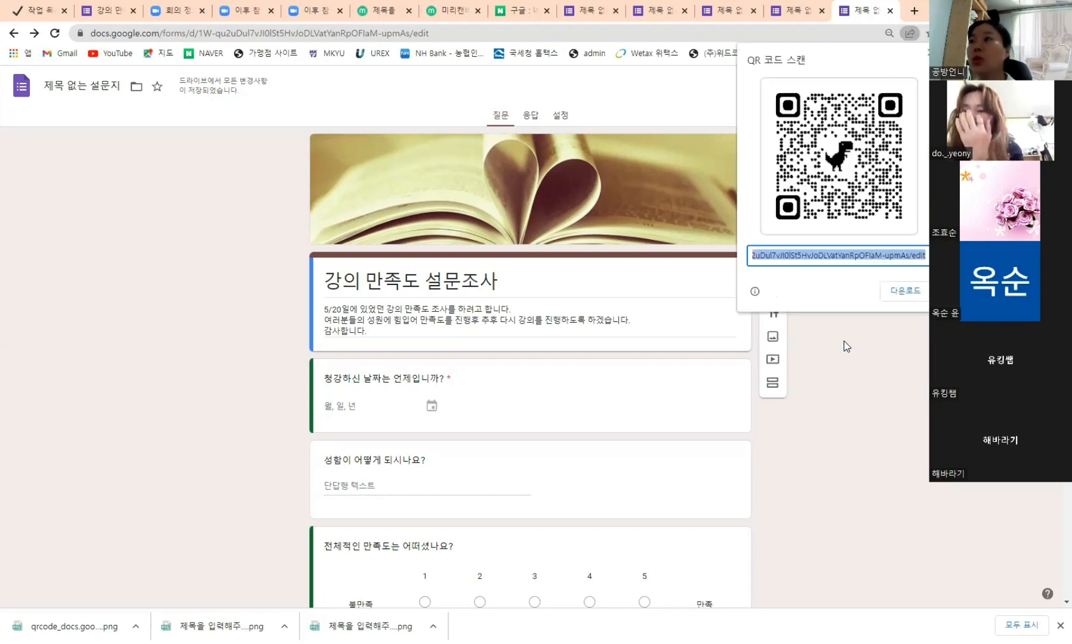
click(917, 292)
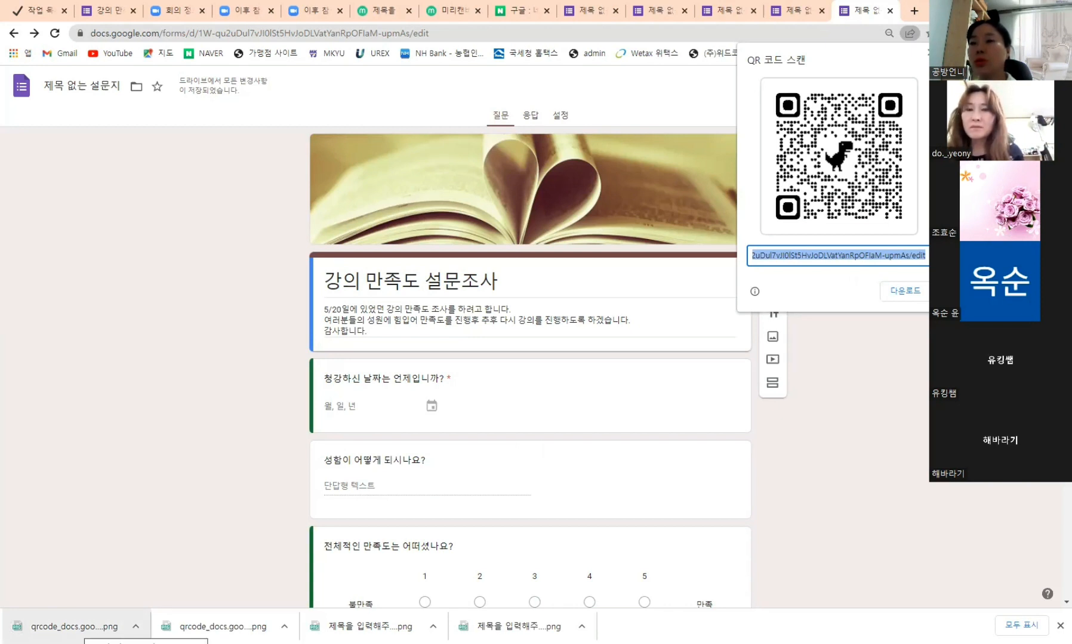
click(82, 627)
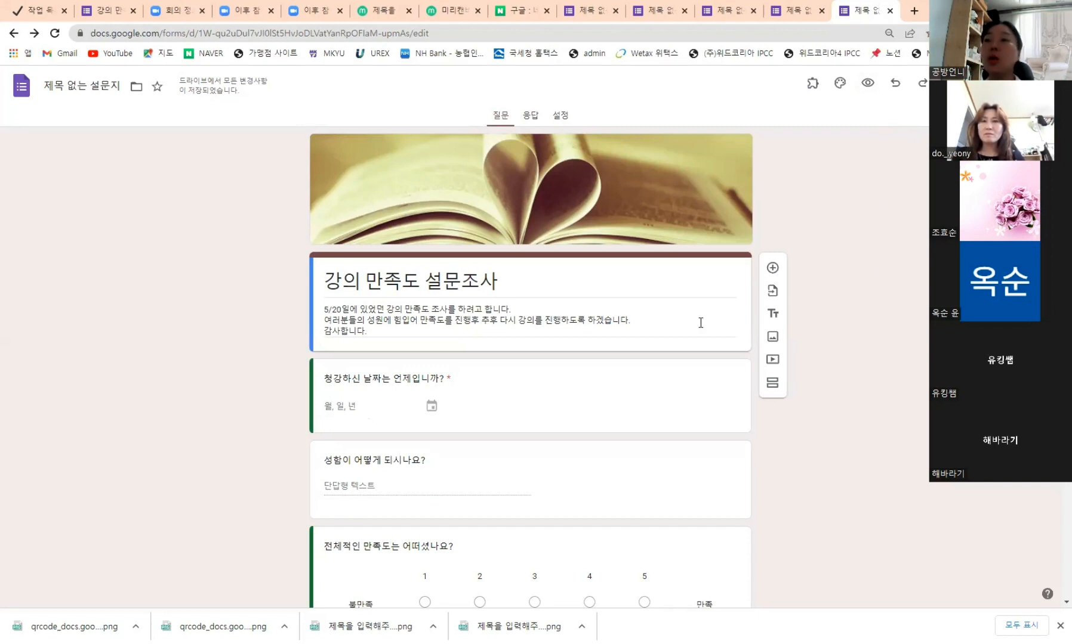
Check the survey's questions through to the file upload and copy a new sharing link shortened with URL 단축
scroll(627, 405, down, 4)
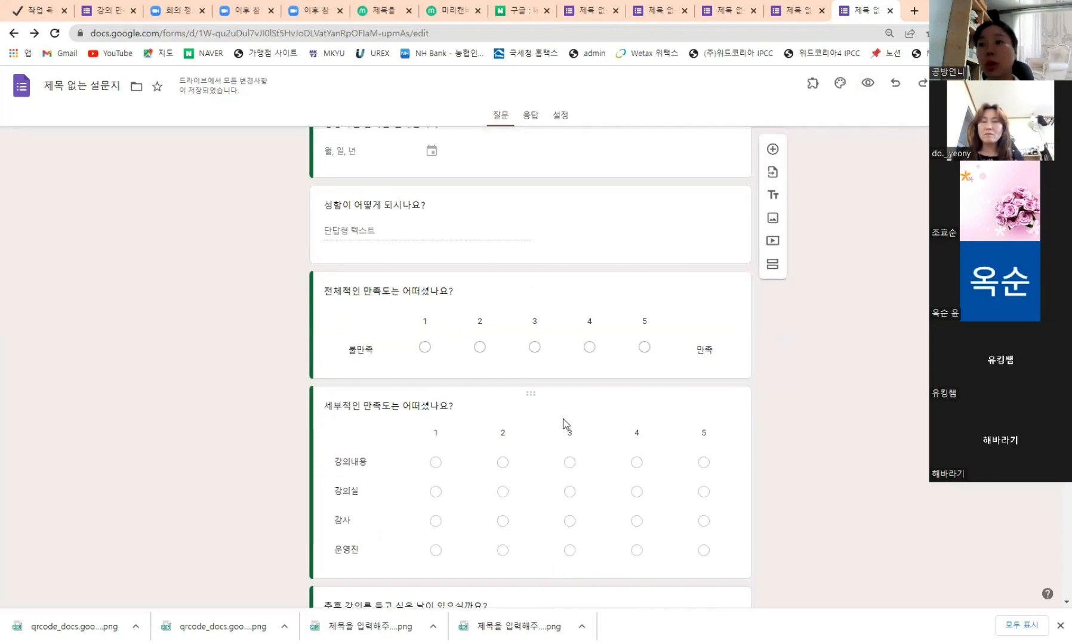
scroll(563, 422, up, 3)
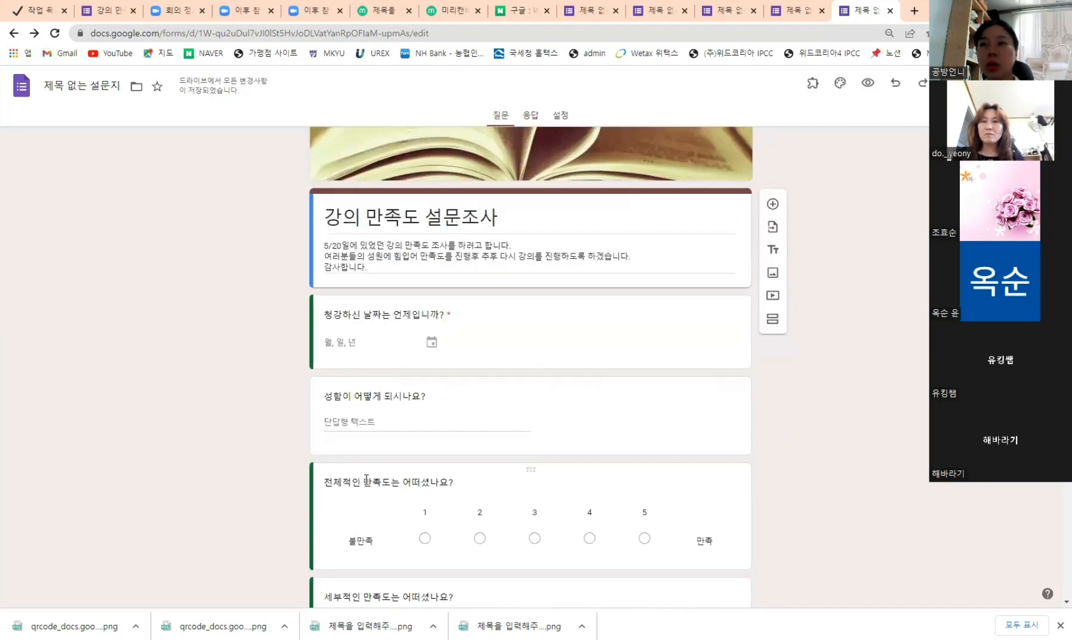
scroll(376, 500, down, 2)
scroll(379, 501, down, 3)
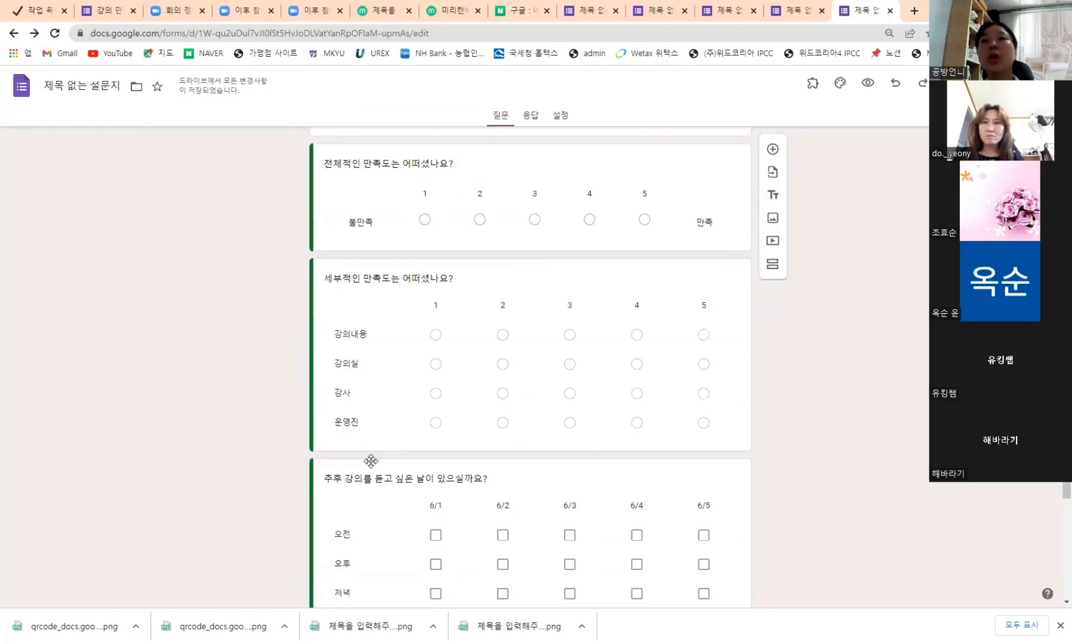
scroll(369, 454, down, 1)
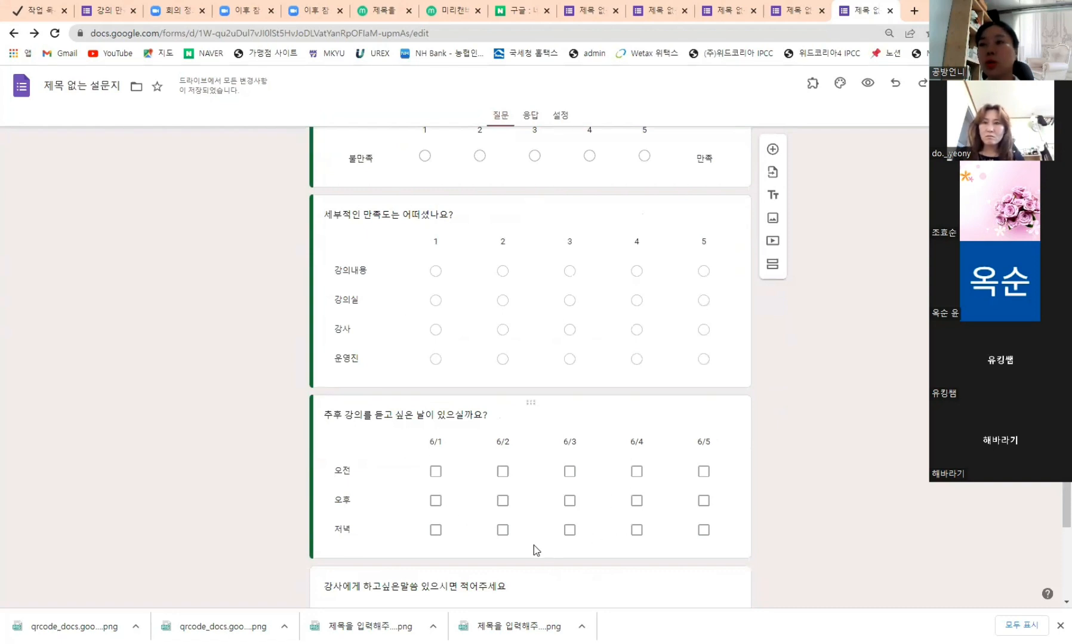
scroll(520, 499, down, 2)
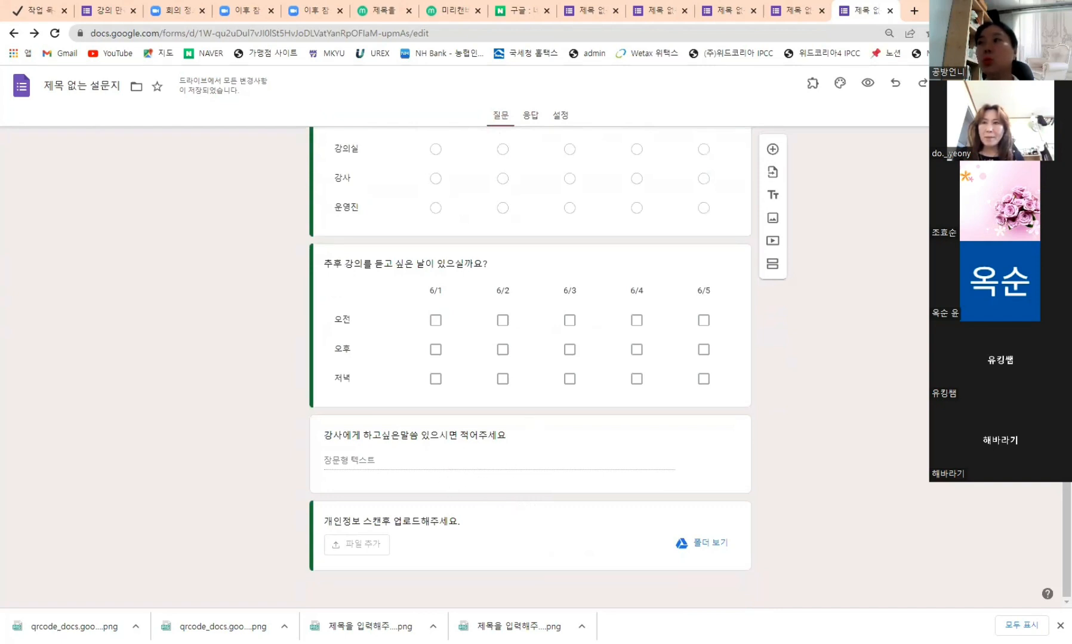
click(972, 84)
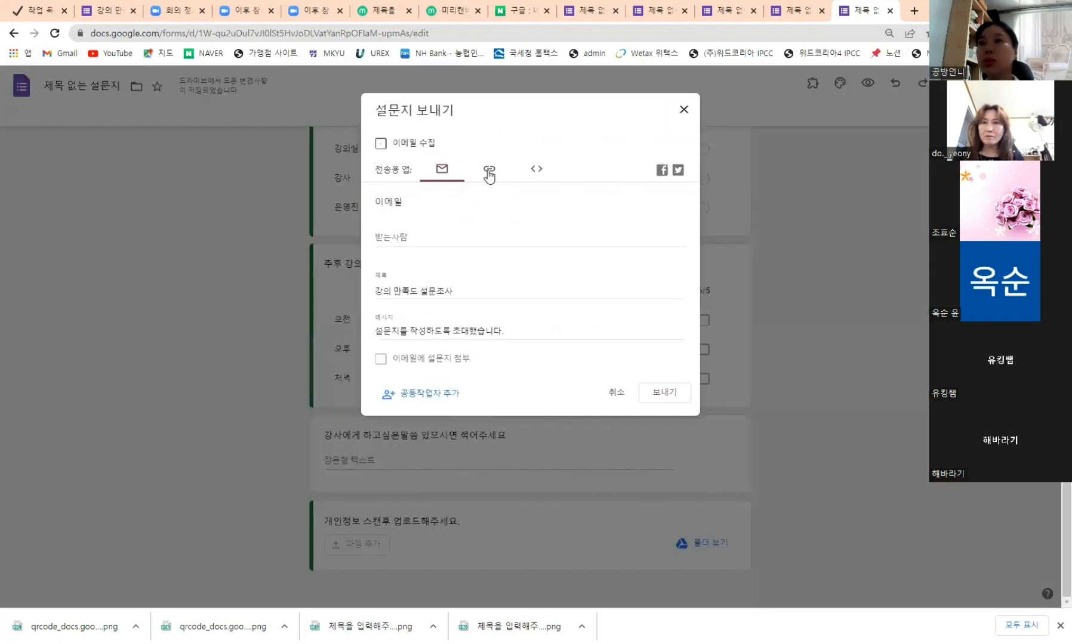
click(488, 172)
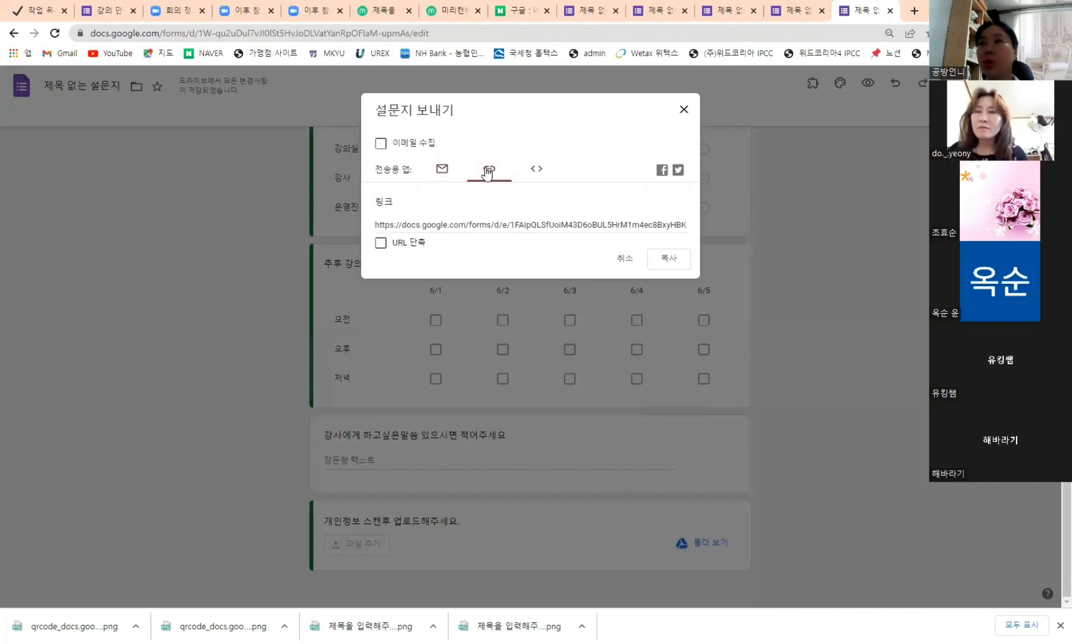
click(381, 245)
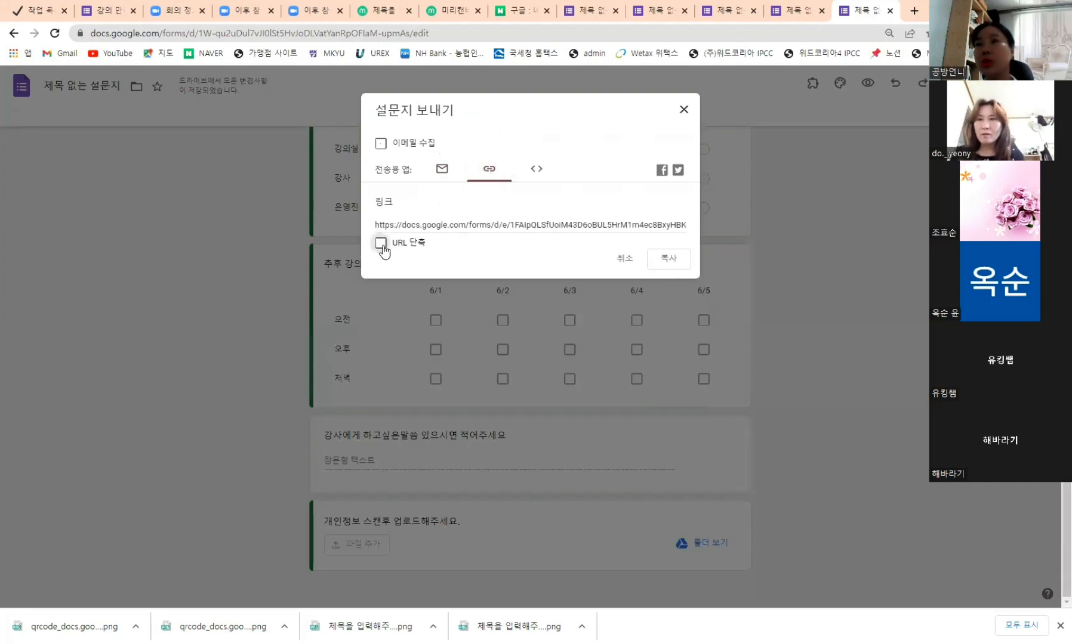
click(667, 263)
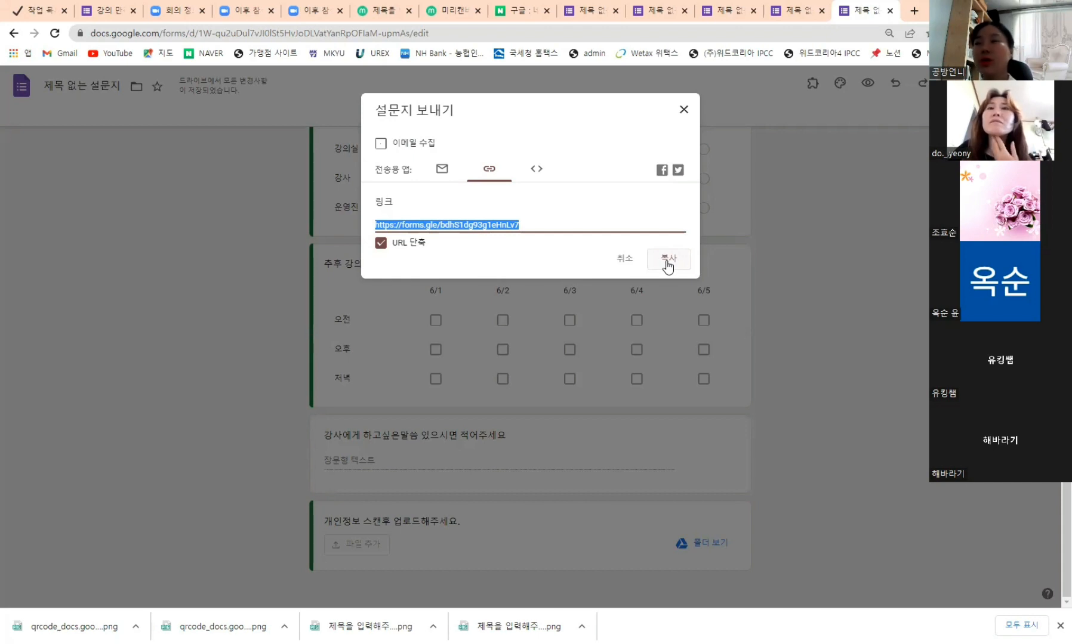
click(683, 109)
scroll(838, 230, up, 10)
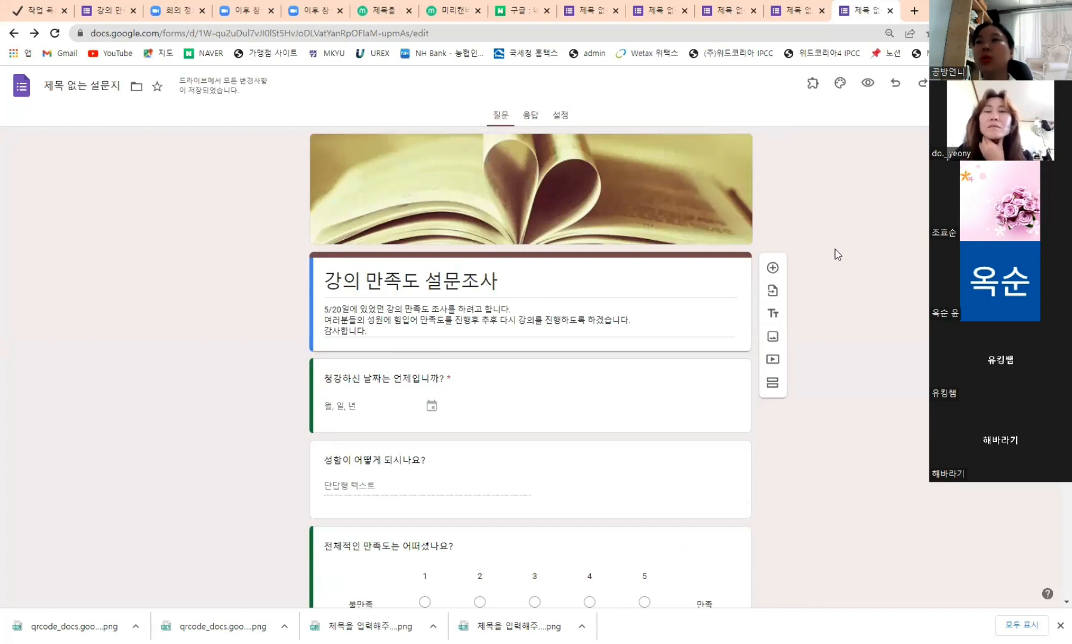
View the survey's responses and return to the respondent version of the form
click(531, 118)
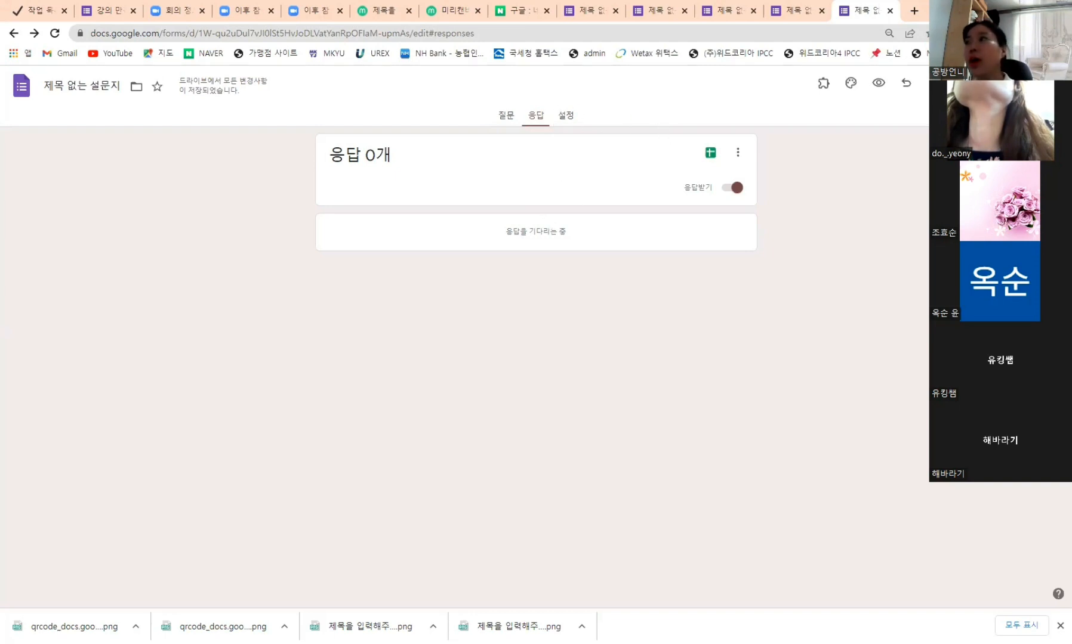
click(15, 35)
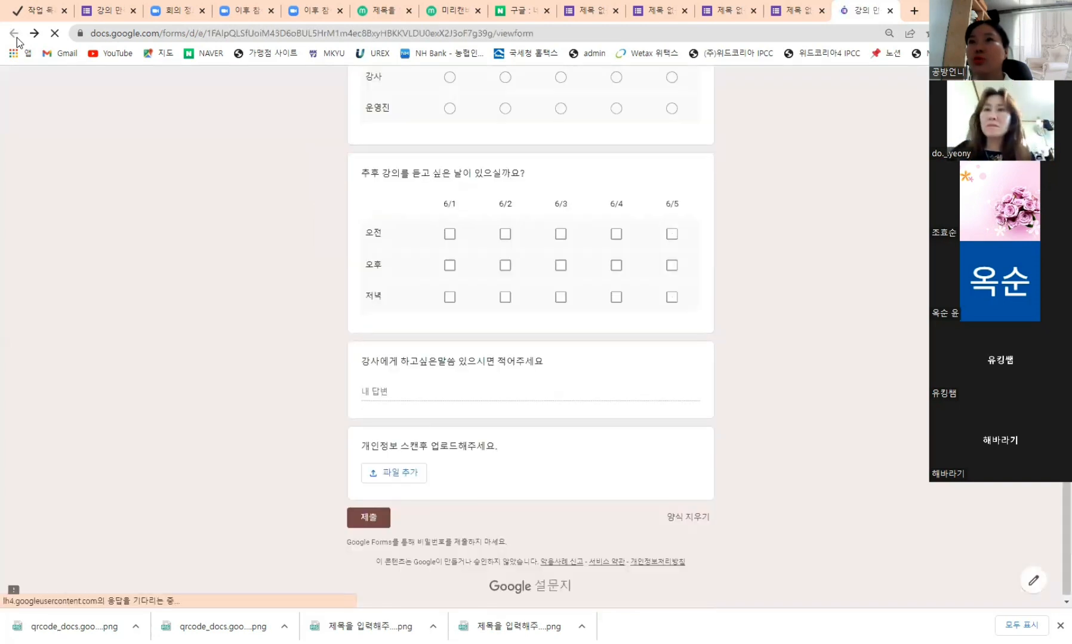
Check the start of both lecture surveys' respondent pages and close the 강의 만족도 조사 설문지 page
scroll(740, 266, up, 10)
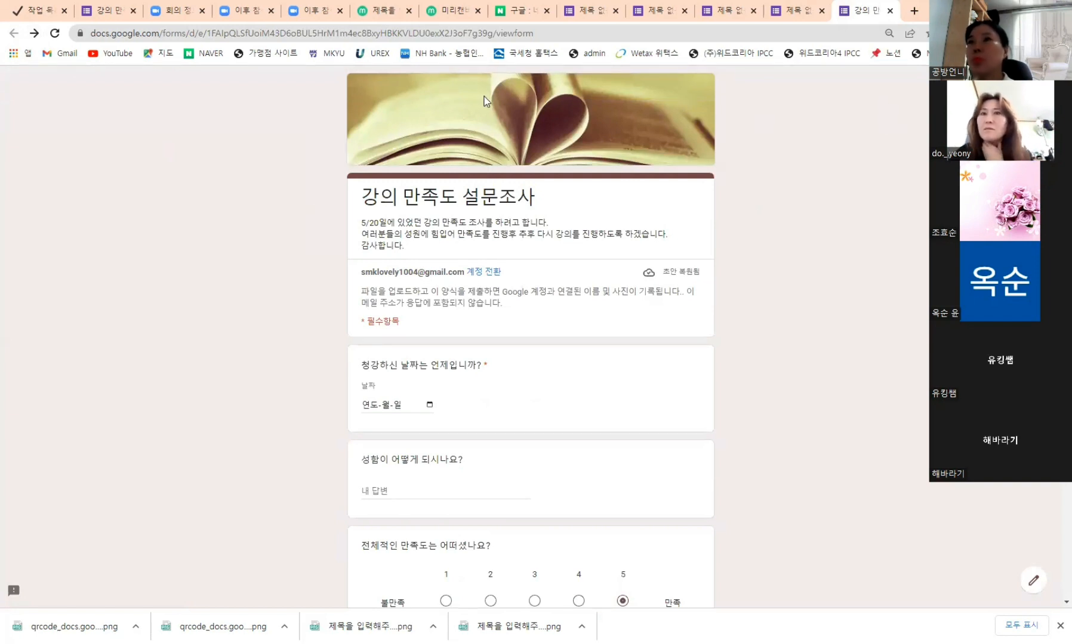
click(101, 14)
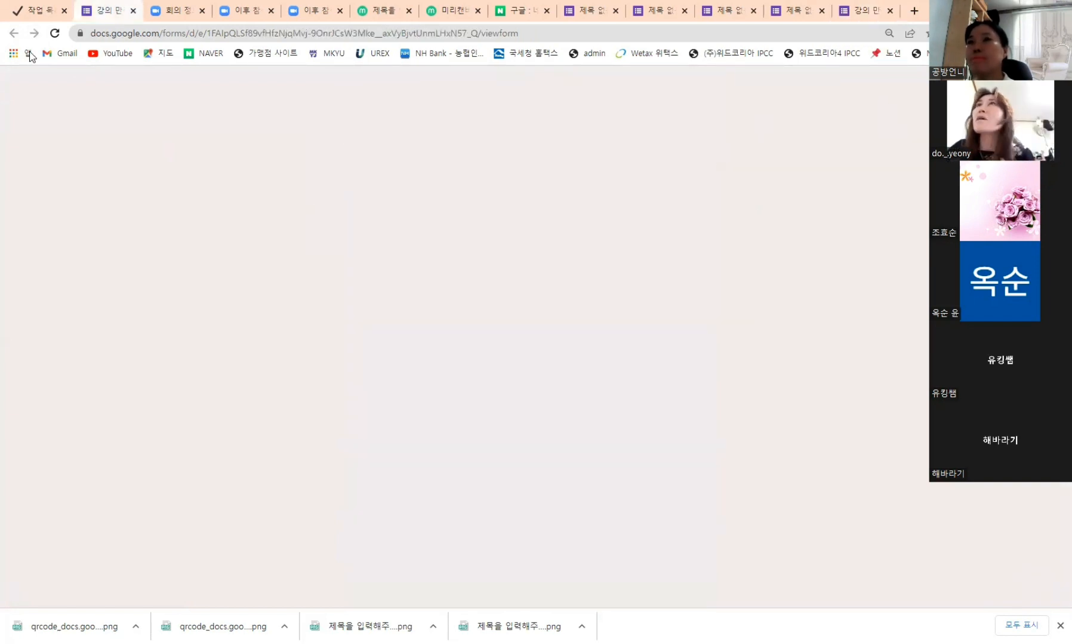
click(1056, 53)
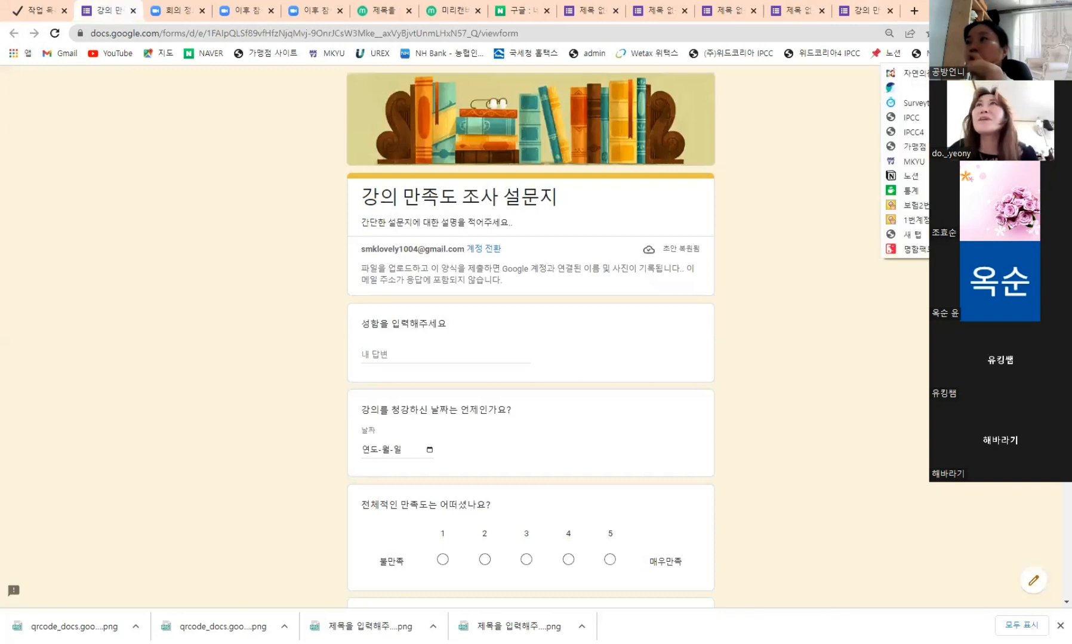
click(821, 165)
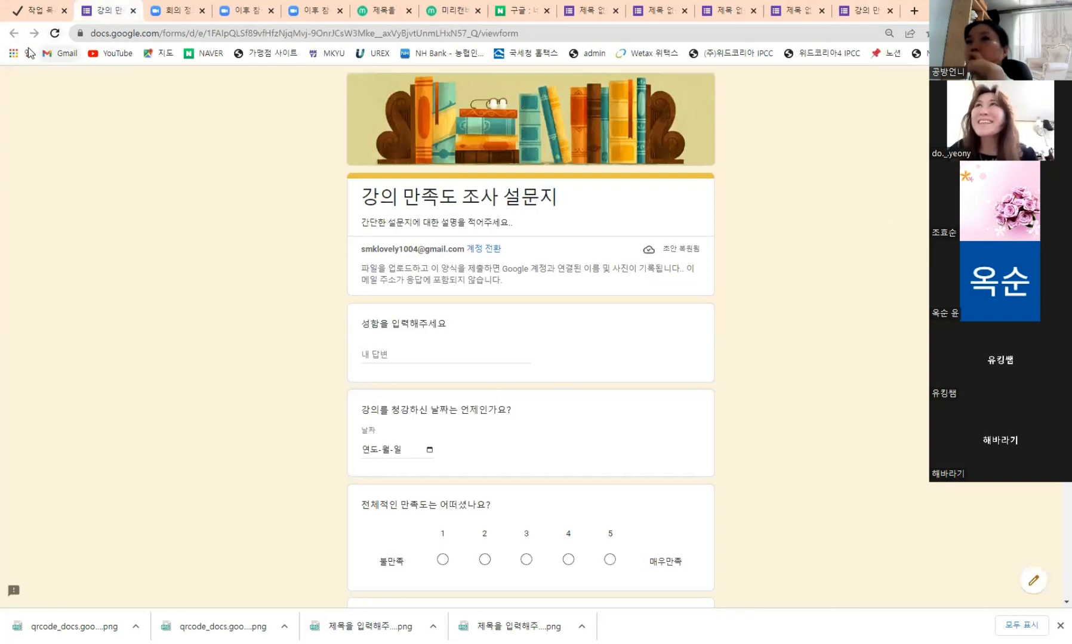
click(133, 11)
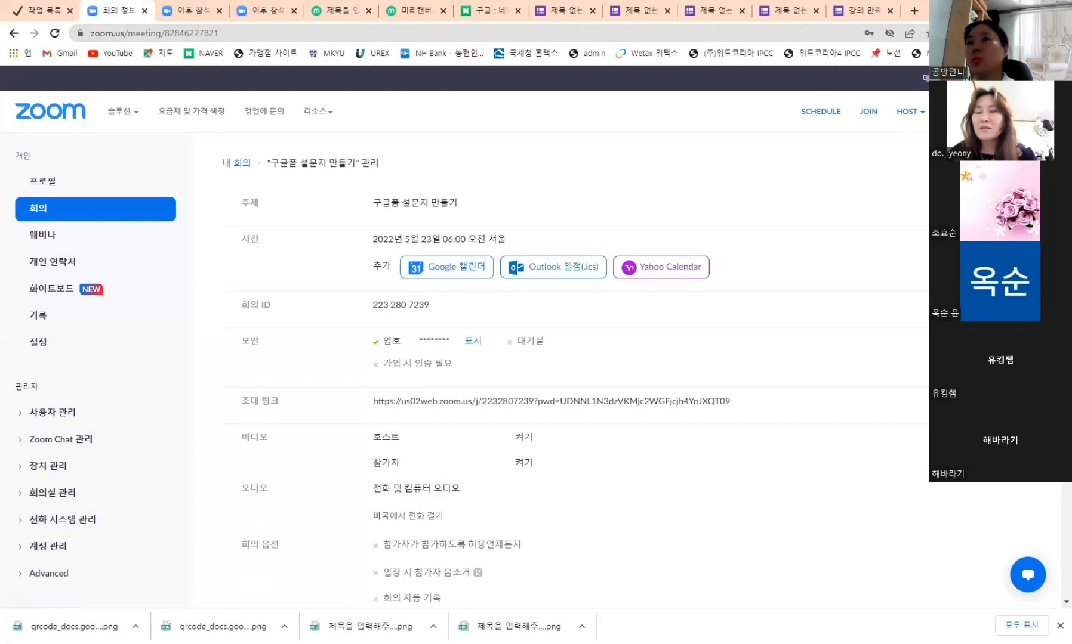
Return to the 강의 만족도 설문조사 editor, preview the form and check its questions down to the file upload
key(super+Down)
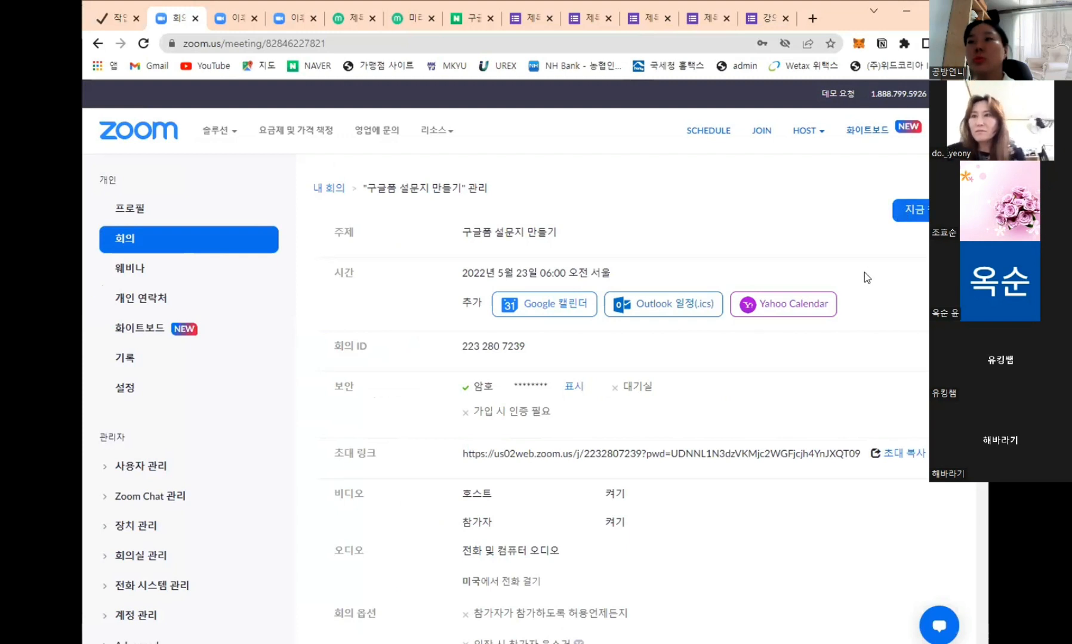
scroll(864, 268, down, 1)
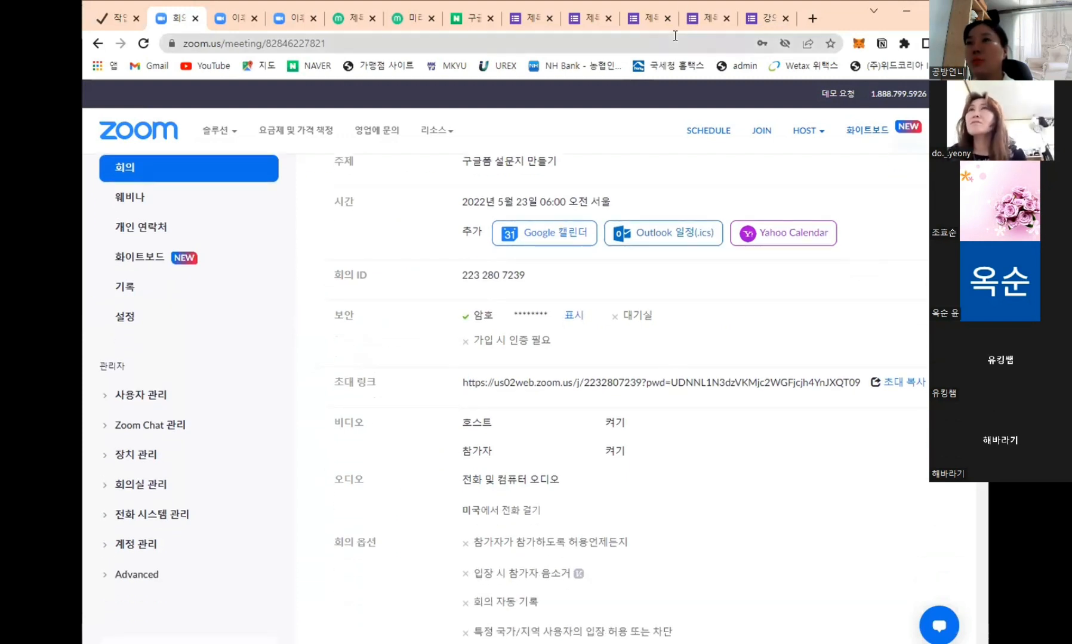
click(531, 22)
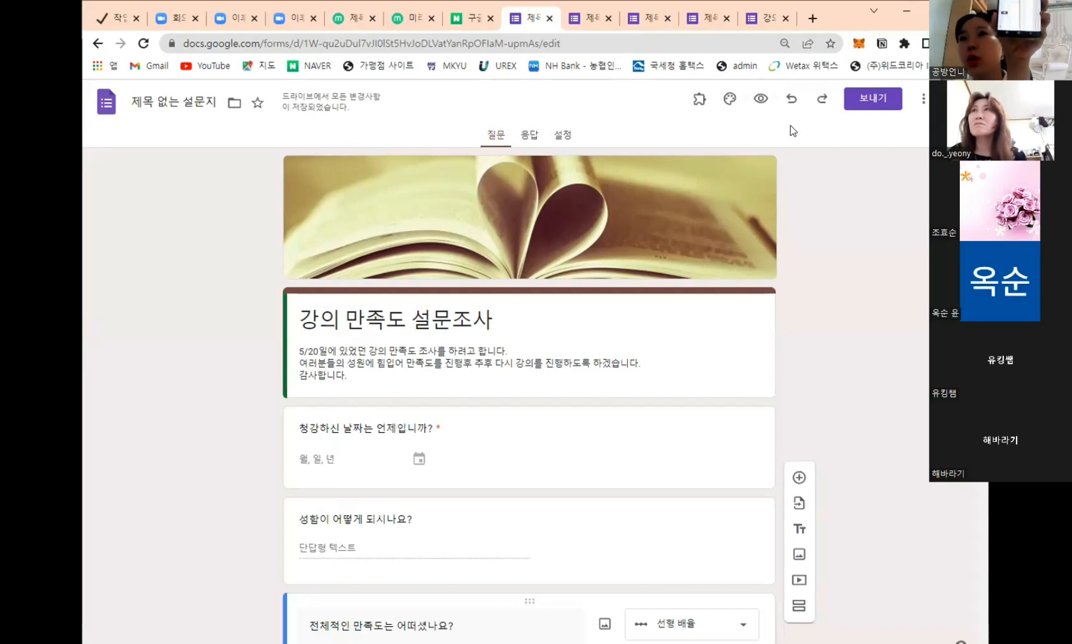
scroll(896, 358, down, 12)
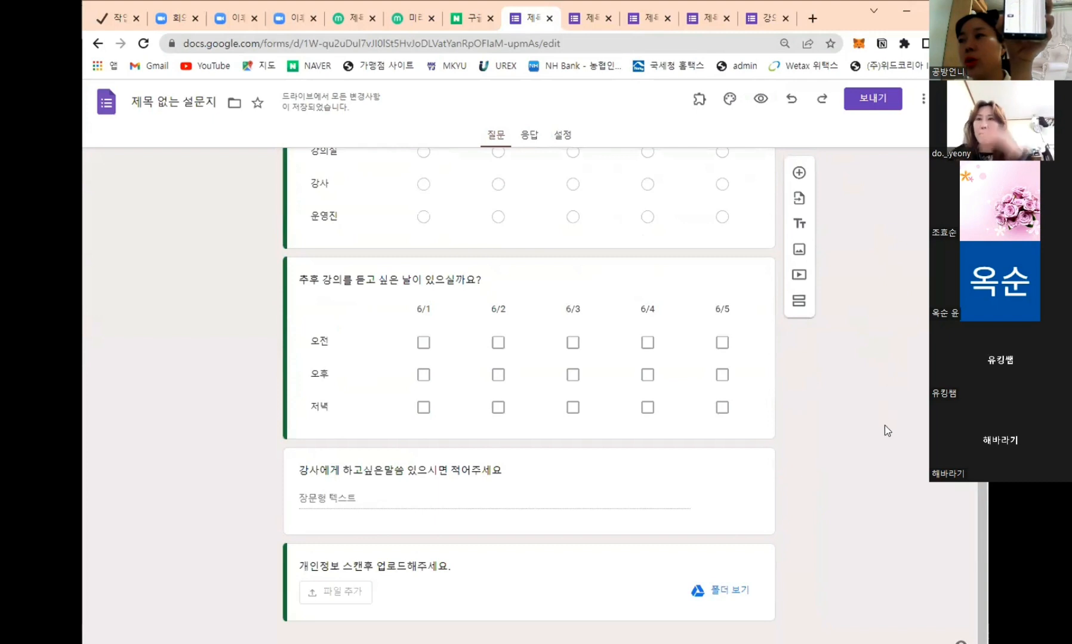
click(760, 99)
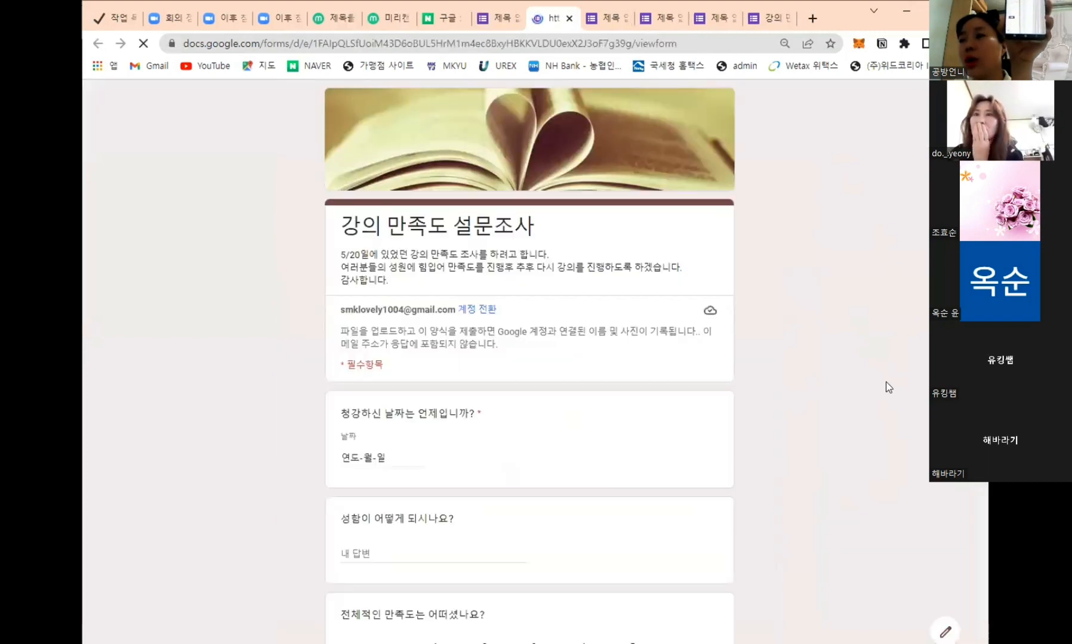
scroll(889, 388, down, 15)
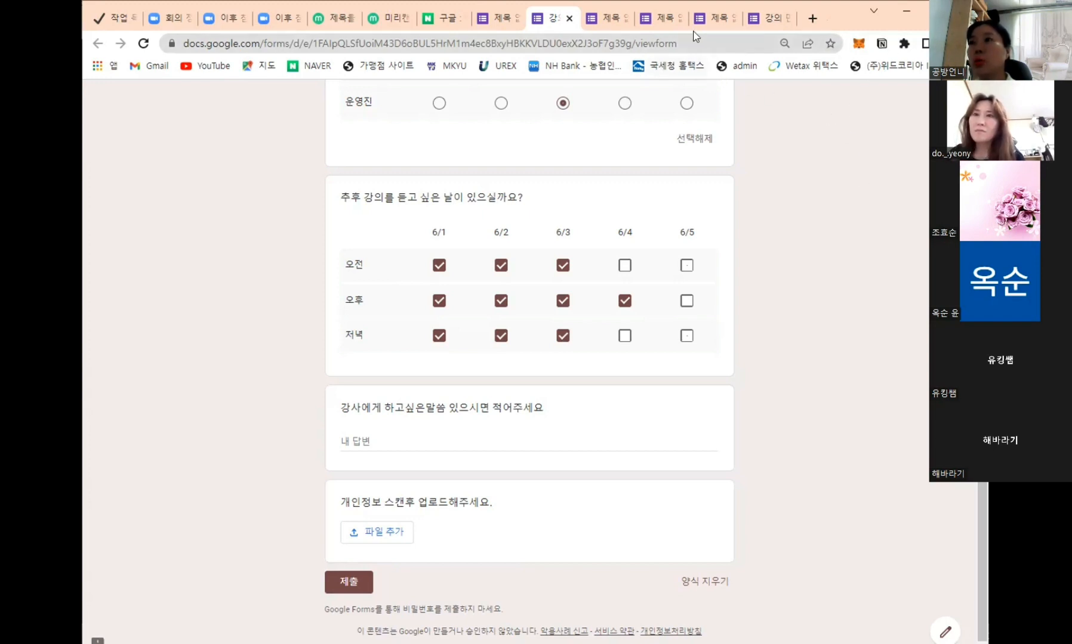
Open the Google Forms home page in a new tab and open the most recent 제목 없는 설문지 from it
click(817, 17)
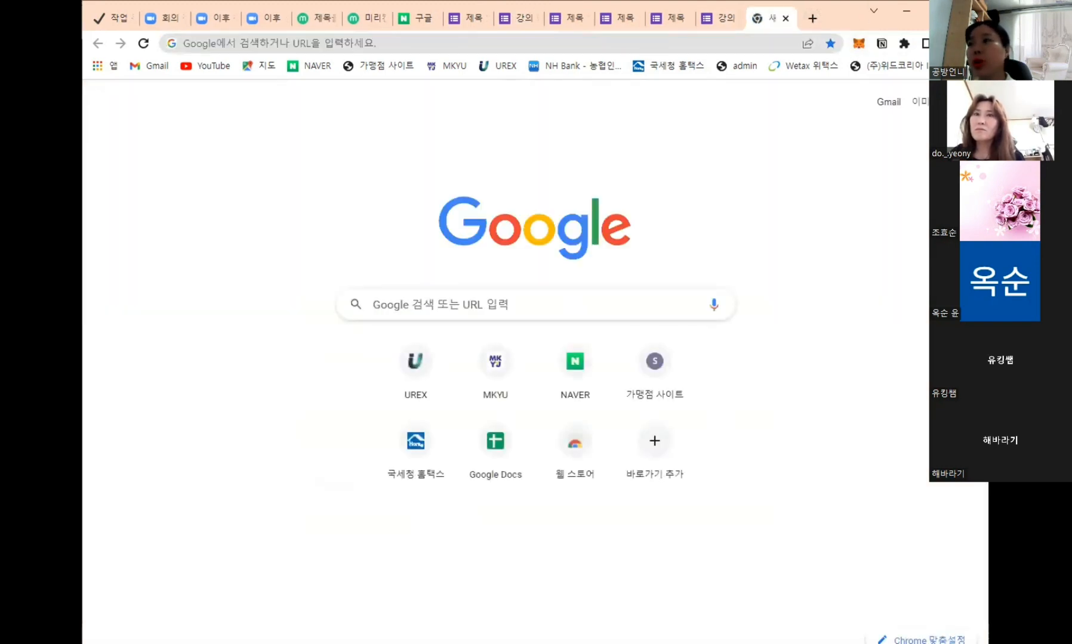
click(807, 317)
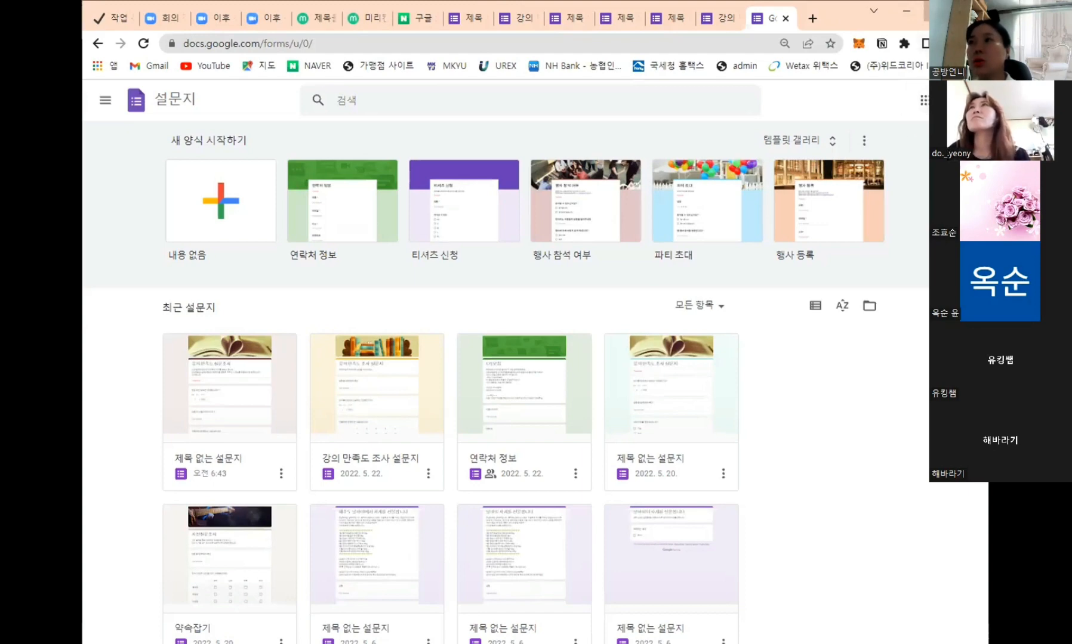
click(938, 11)
click(272, 357)
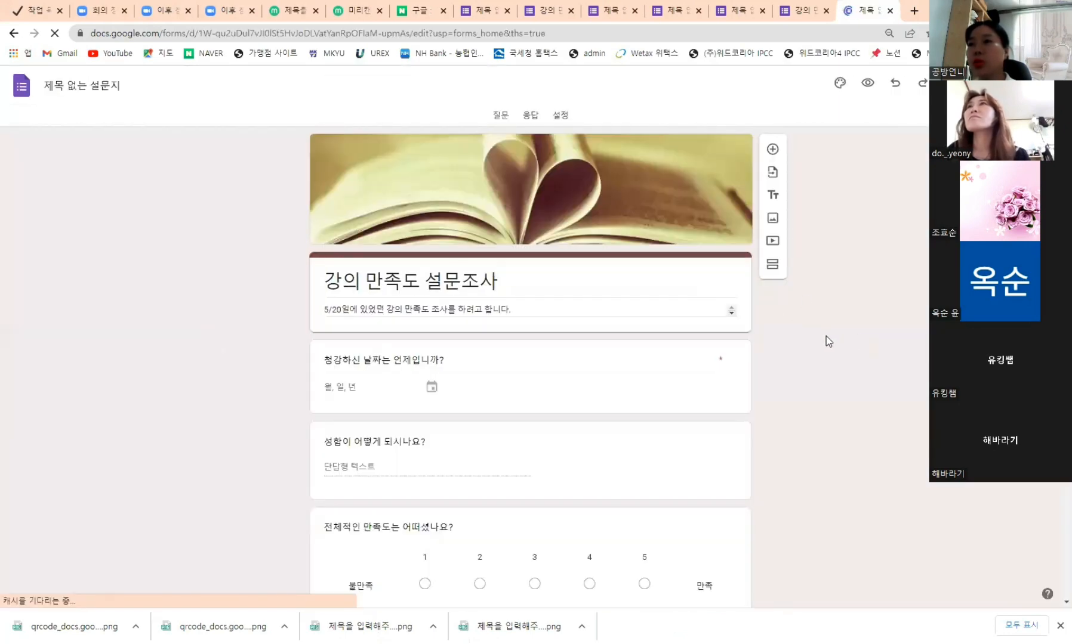
Copy the survey's sharing link shortened with URL 단축 and close the sending options
click(972, 83)
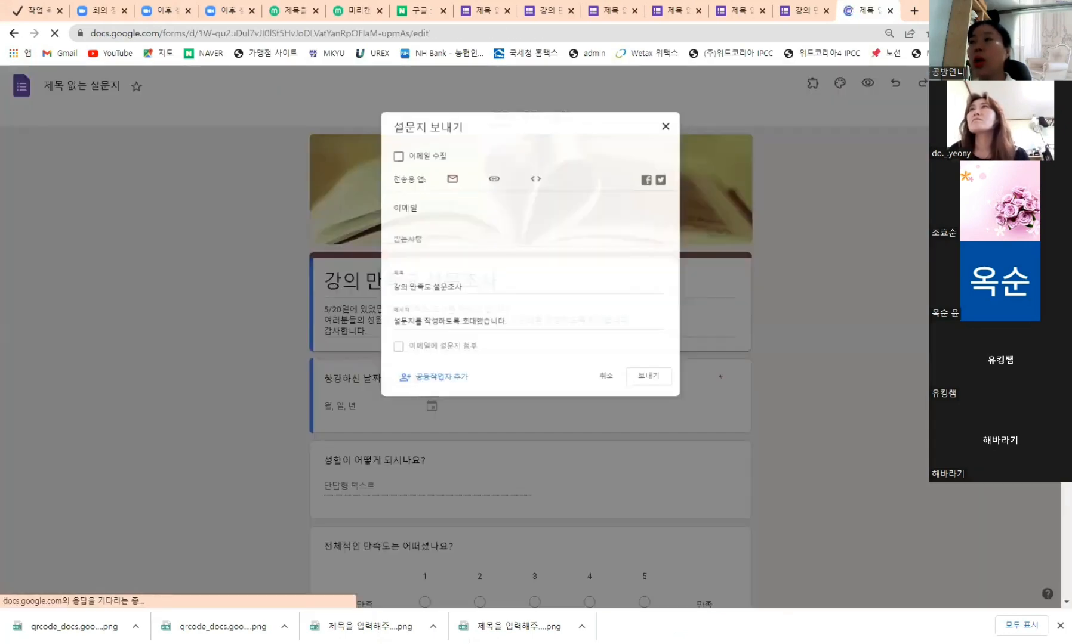
click(490, 170)
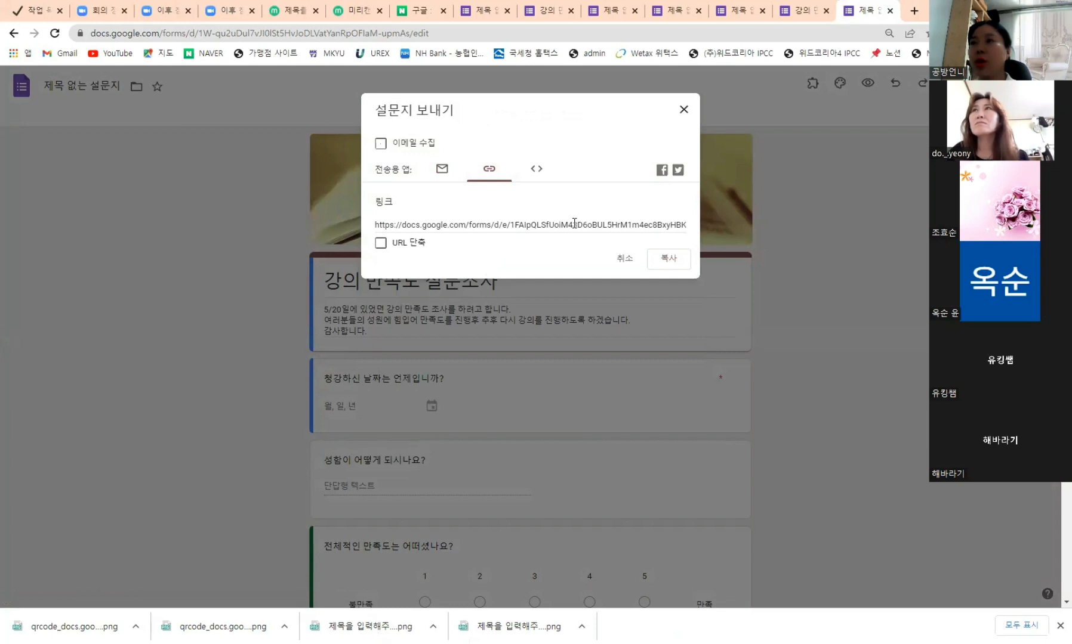
click(380, 243)
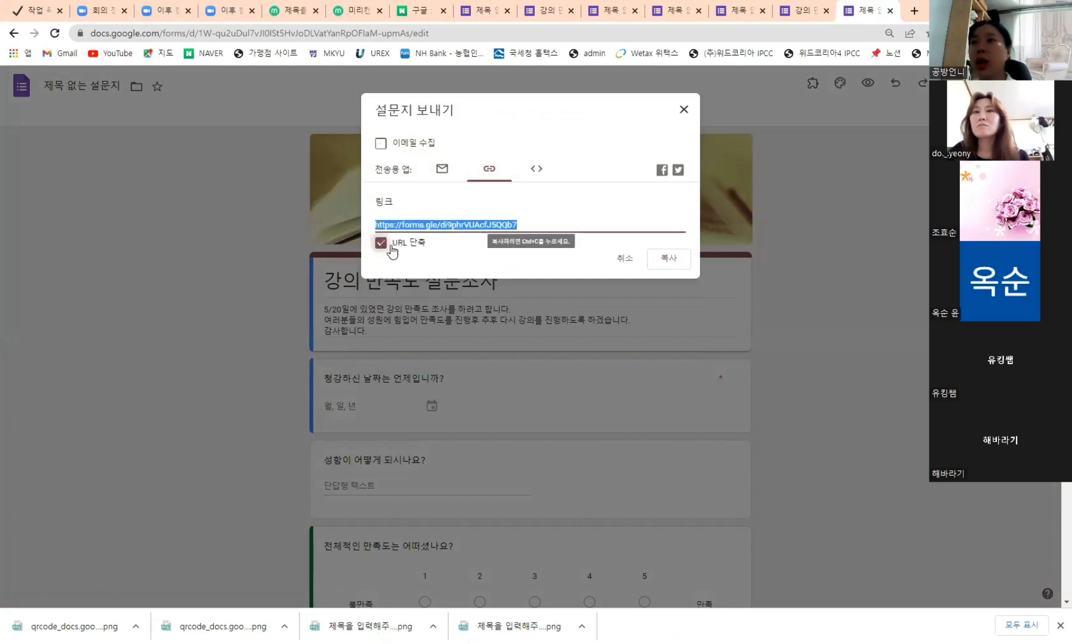
click(664, 268)
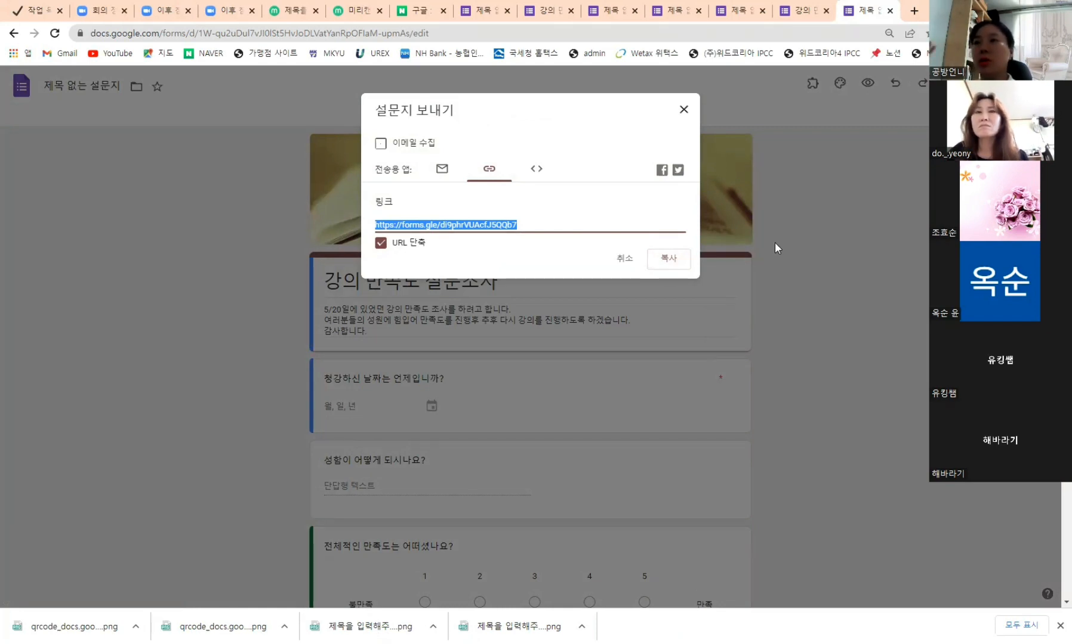
click(684, 110)
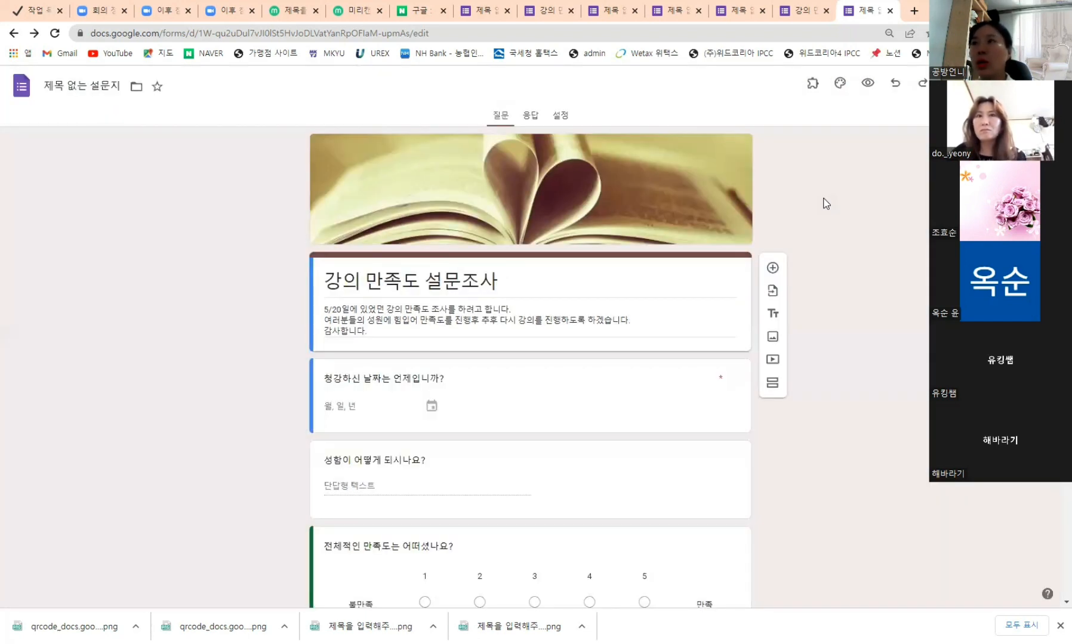
right_click(823, 198)
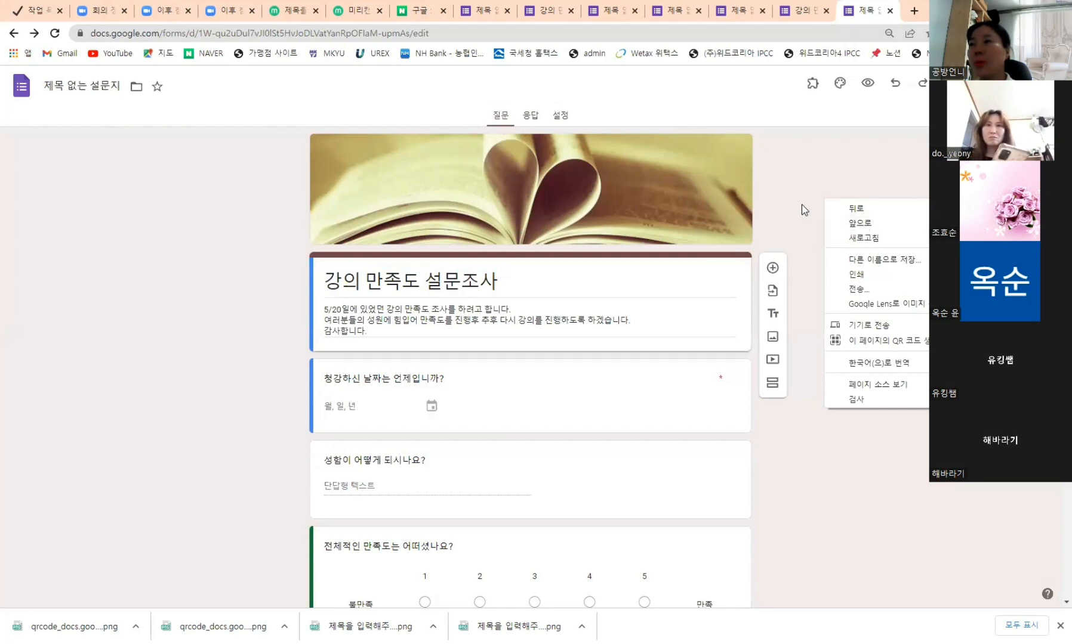
click(810, 197)
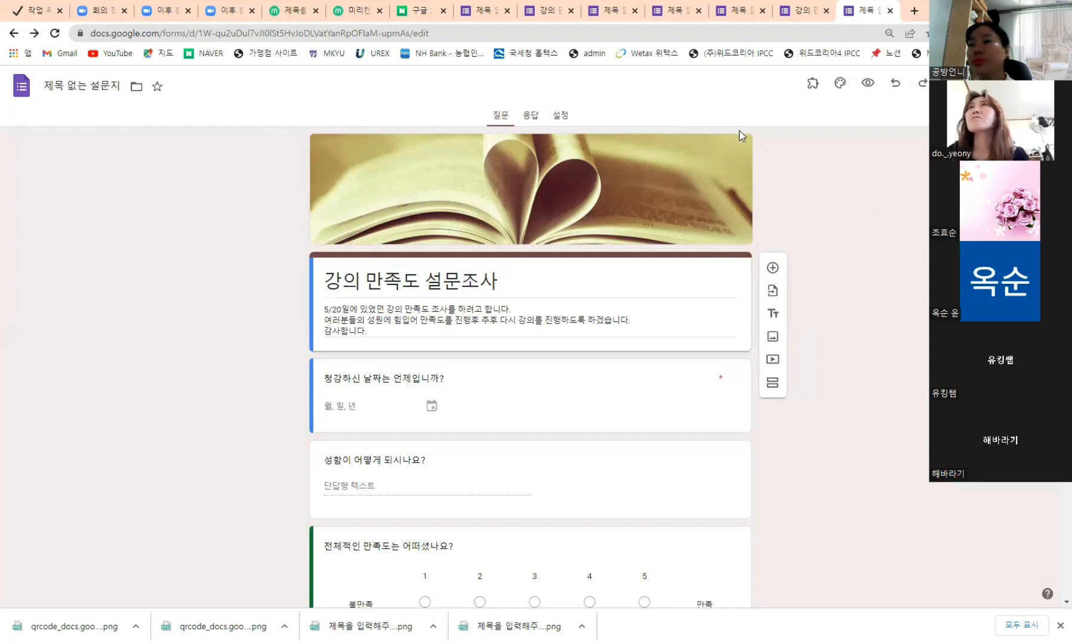
Open a new browser tab and go to the Google Forms home page through the Google apps
click(737, 27)
click(831, 19)
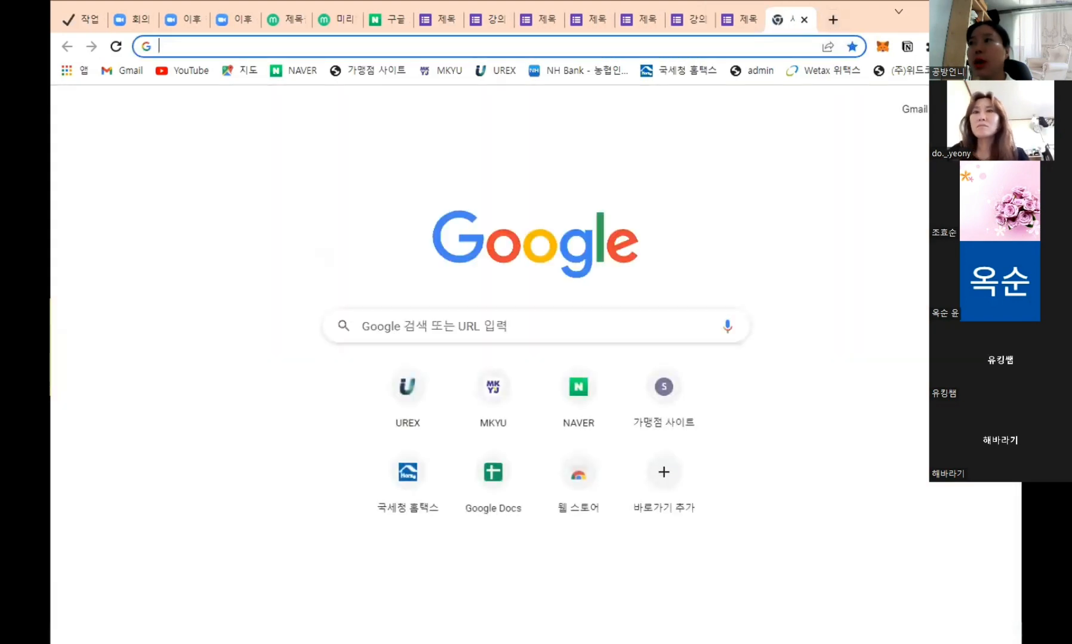
click(992, 109)
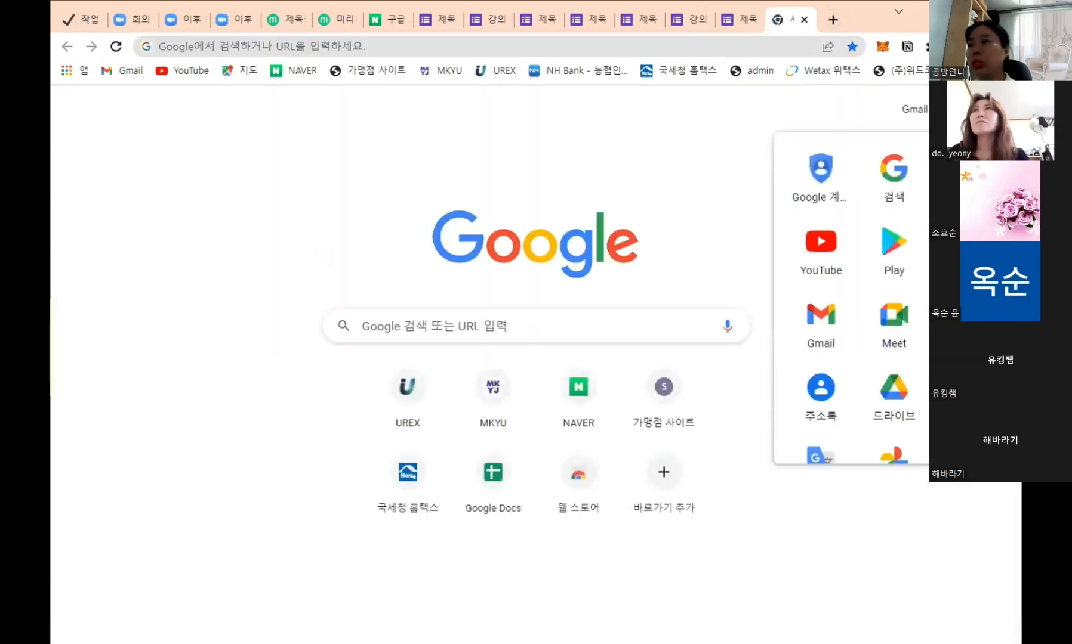
scroll(852, 385, down, 5)
click(820, 360)
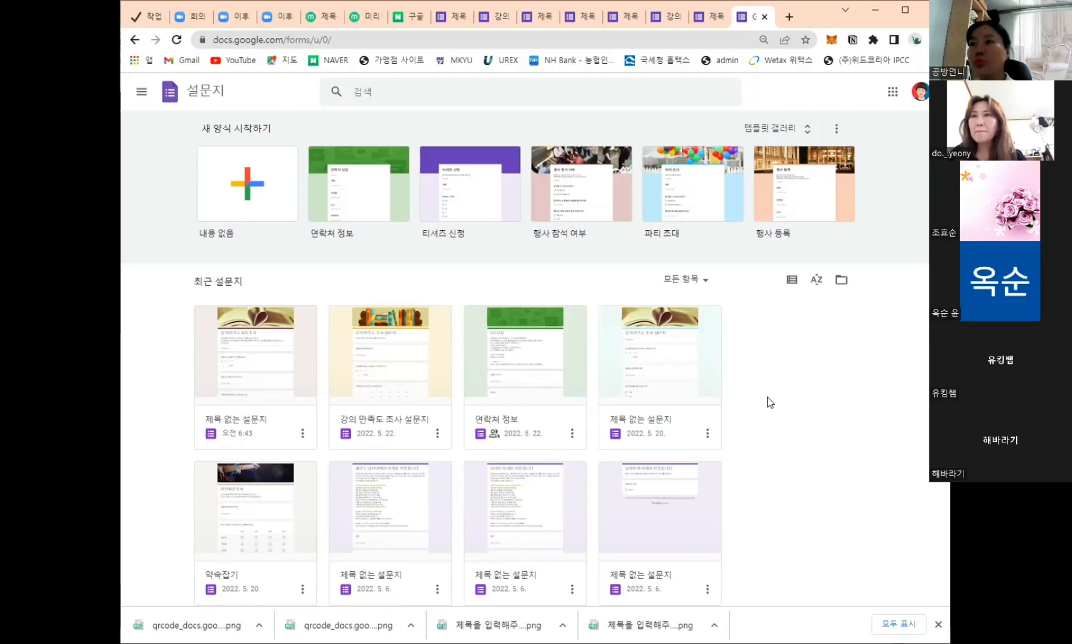
Browse the recent forms down to the oldest ones and open the form 홍보가 어려우신 사장님 저희가 도와드릴께요~
scroll(770, 403, down, 8)
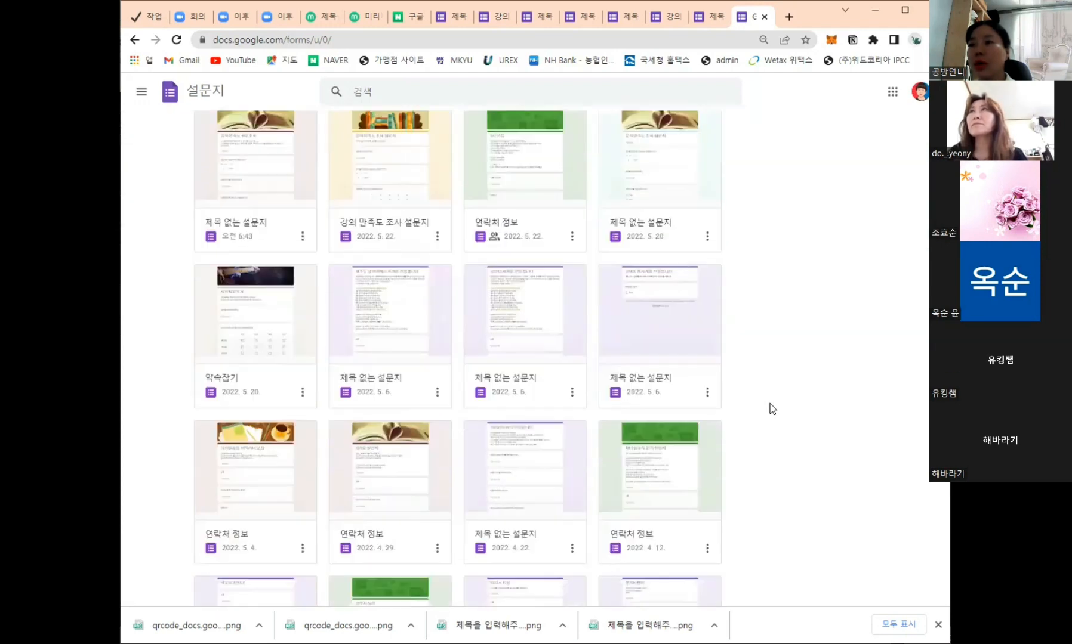
scroll(771, 412, down, 1)
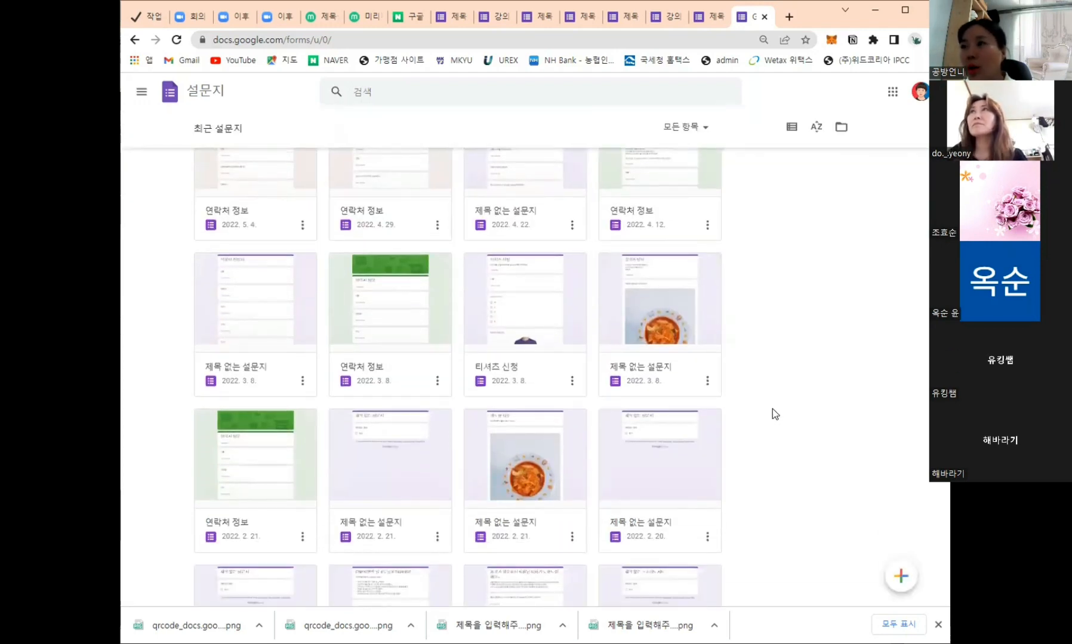
scroll(772, 412, down, 2)
scroll(772, 412, down, 2)
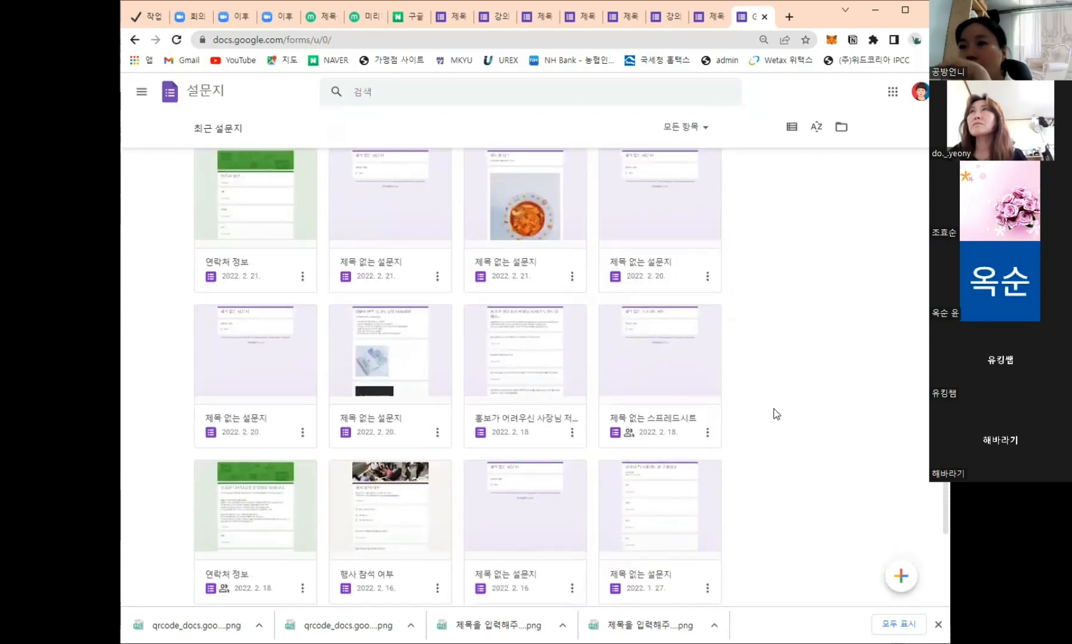
scroll(773, 412, down, 2)
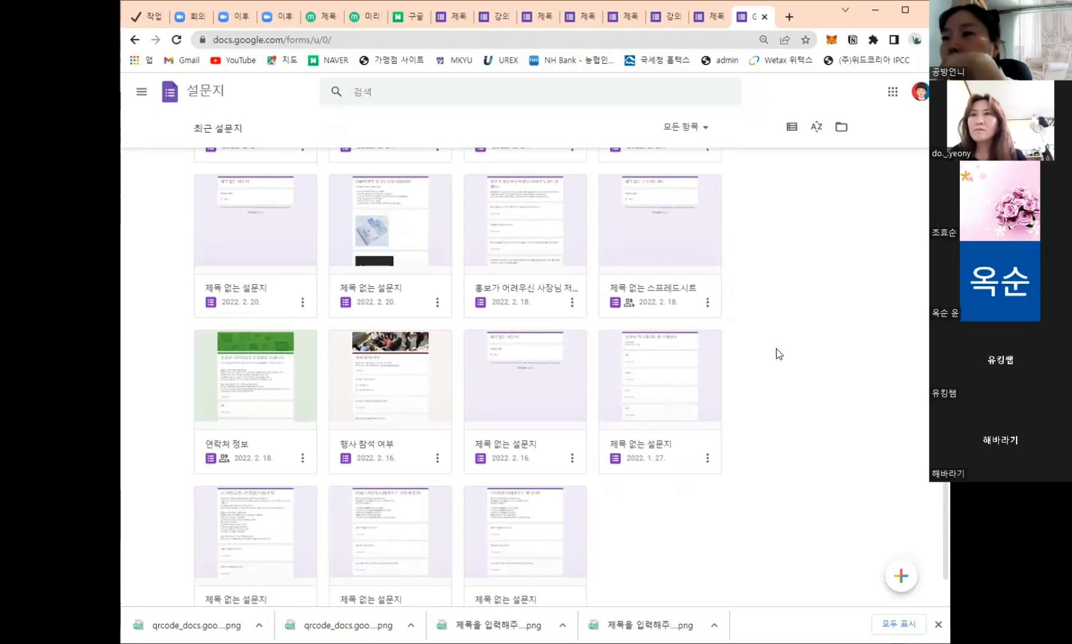
scroll(778, 388, down, 1)
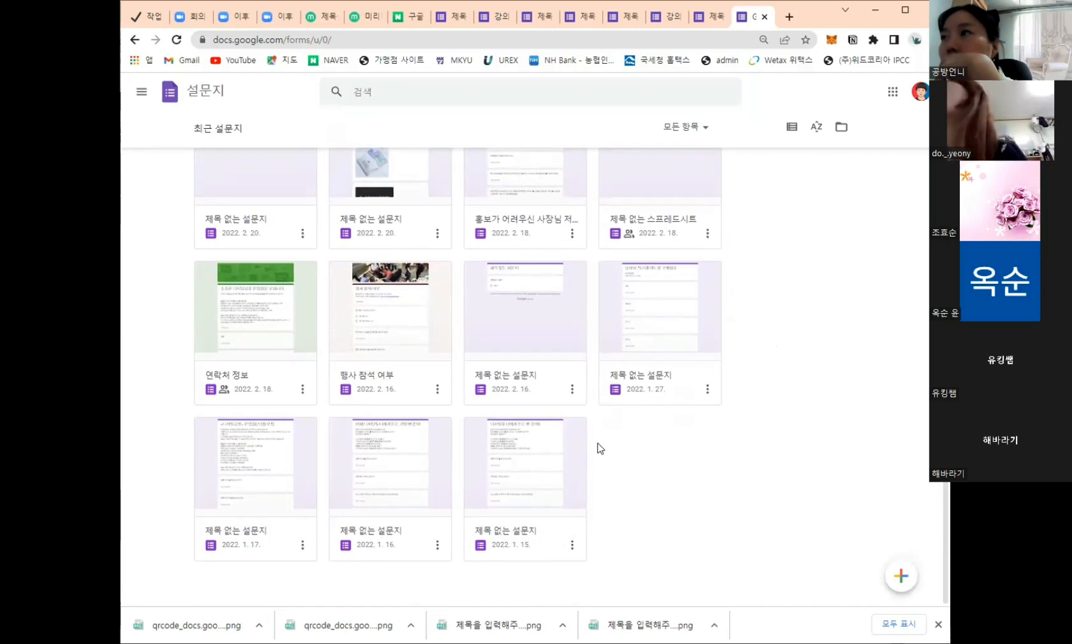
scroll(597, 444, up, 3)
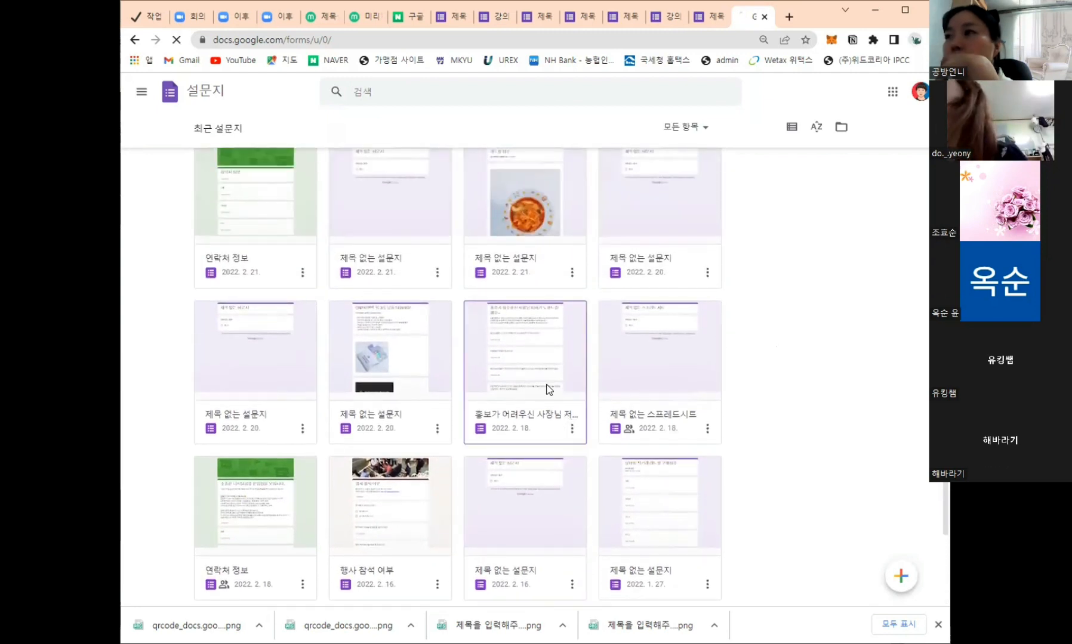
click(540, 344)
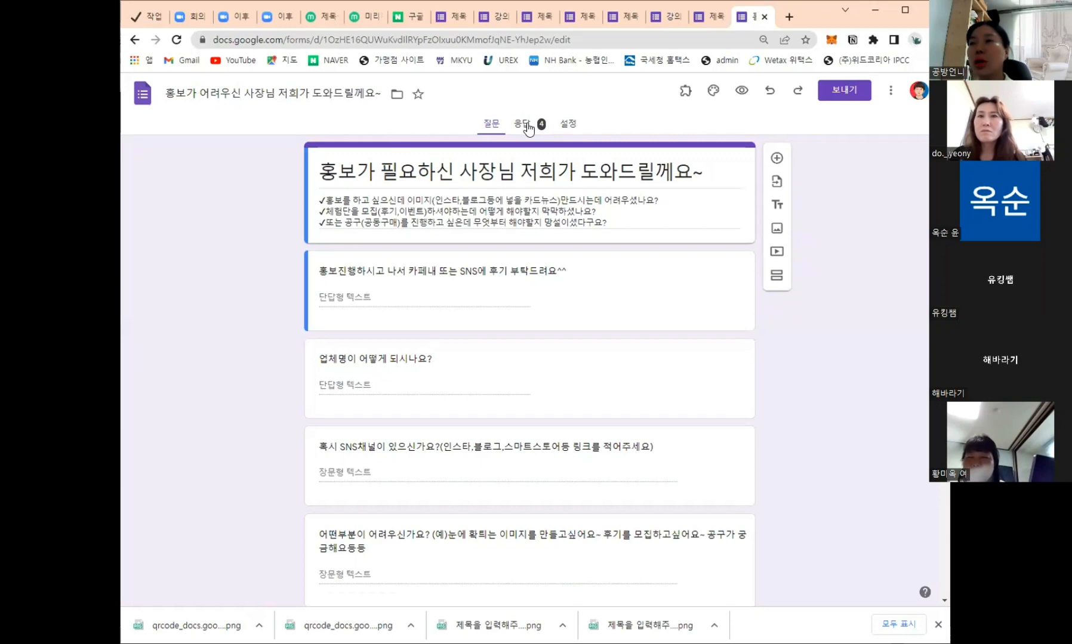
Open the promotion form's responses in their linked spreadsheet and download the sheet as an .xlsx file
click(527, 125)
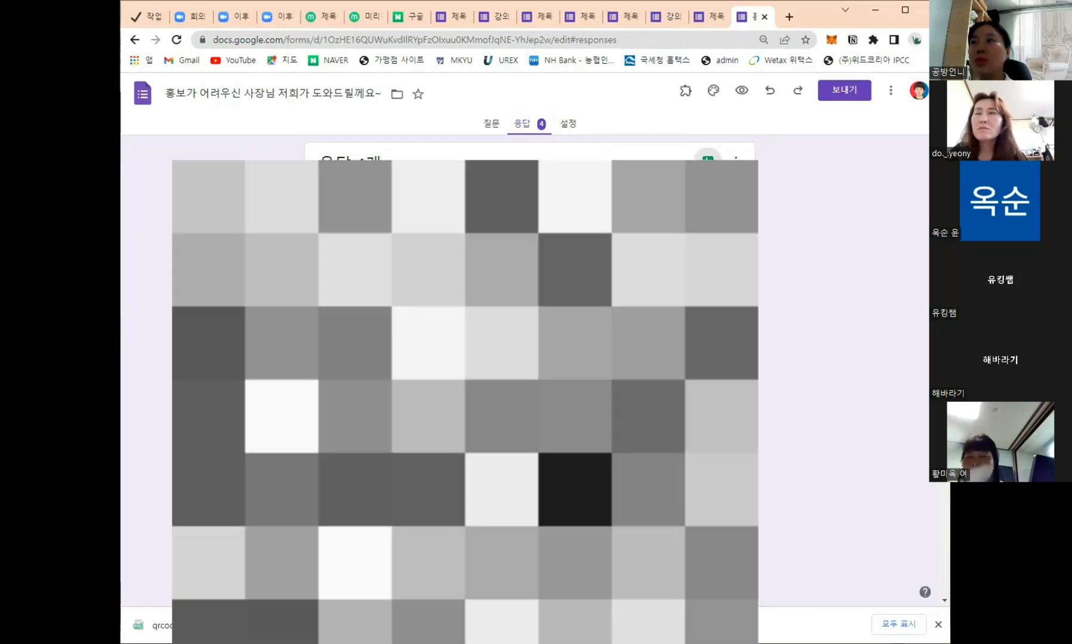
click(707, 159)
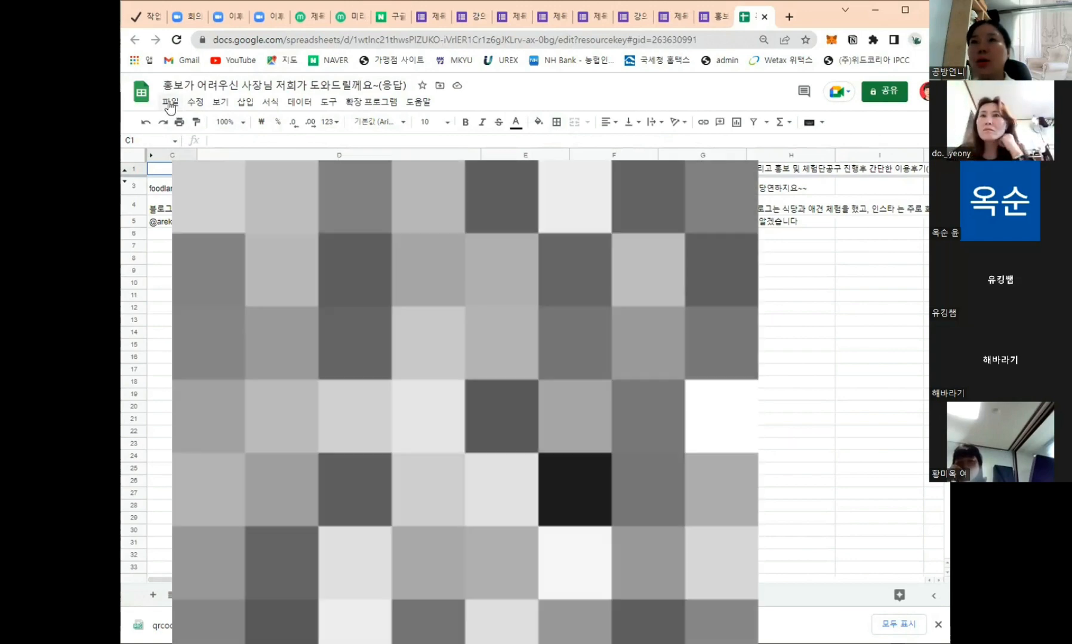
click(170, 102)
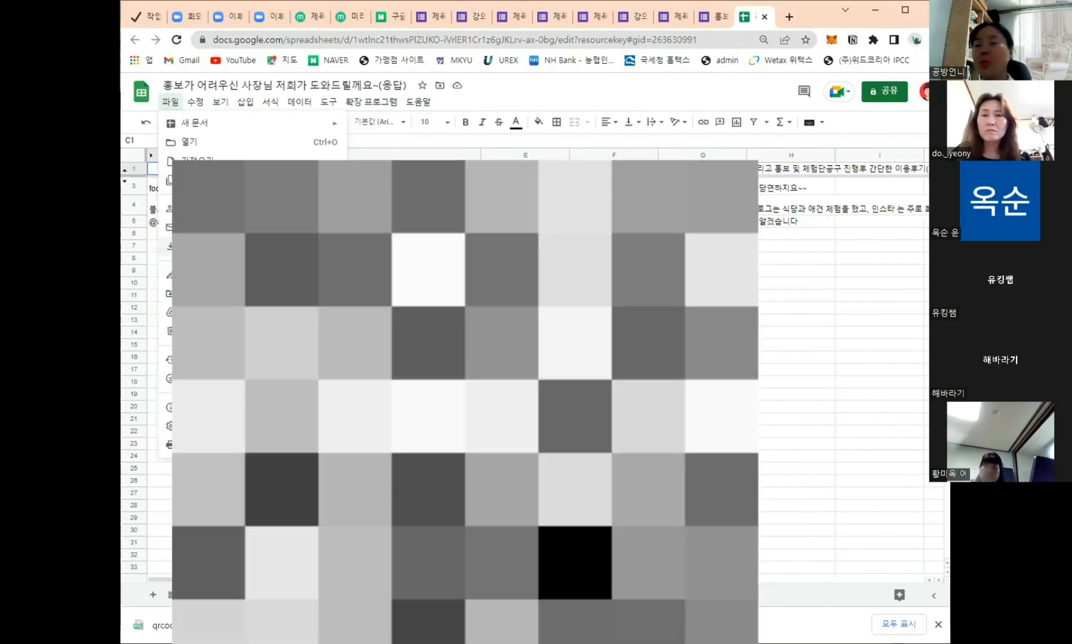
key(Escape)
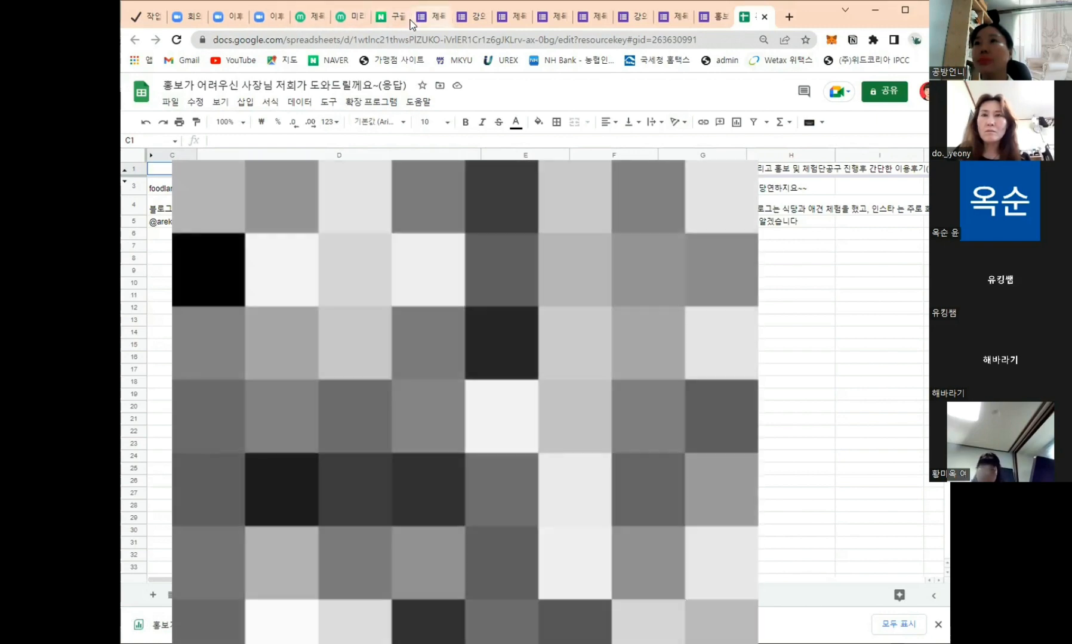
Return to the 강의 만족도 설문조사 editor and view that survey's responses
click(412, 23)
scroll(847, 363, up, 15)
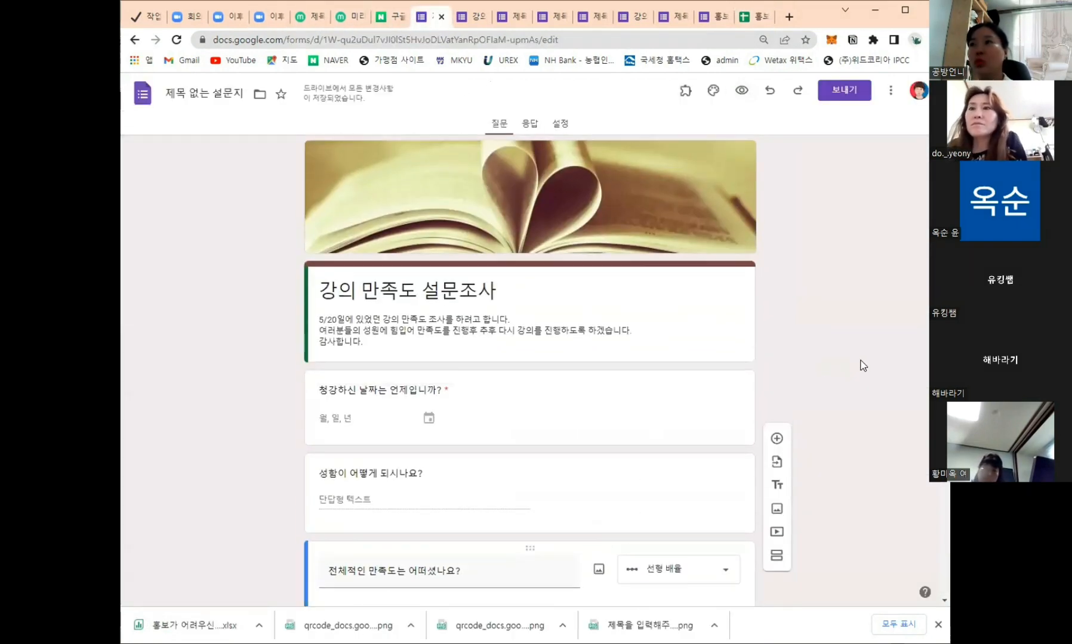
click(529, 123)
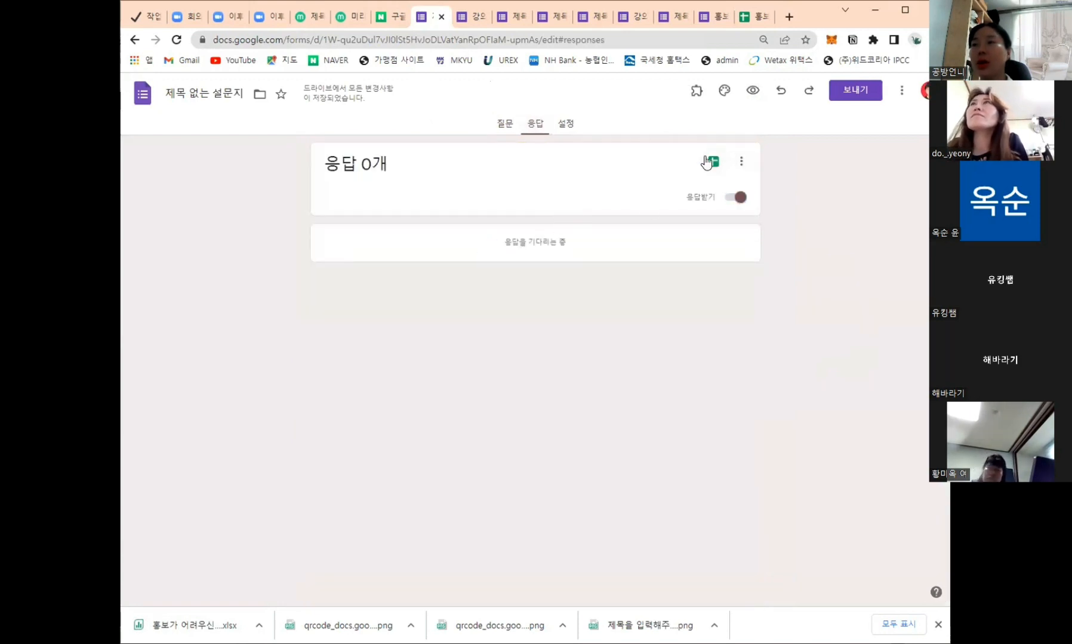